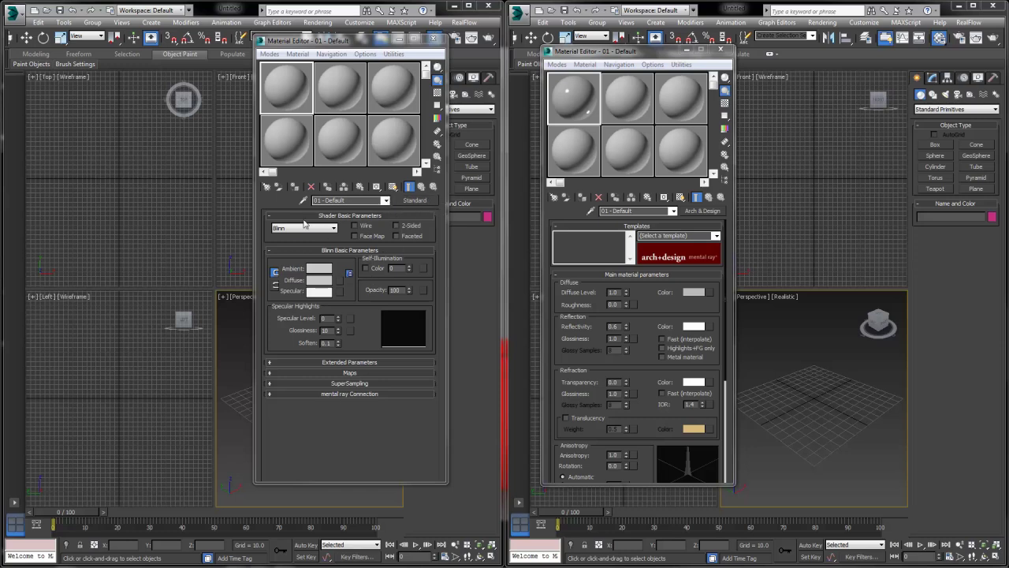
- Expand the Standard material's Maps rollout and examine its map slots together with the Blinn shader parameters
left_click(348, 373)
left_click_drag(307, 228, 304, 248)
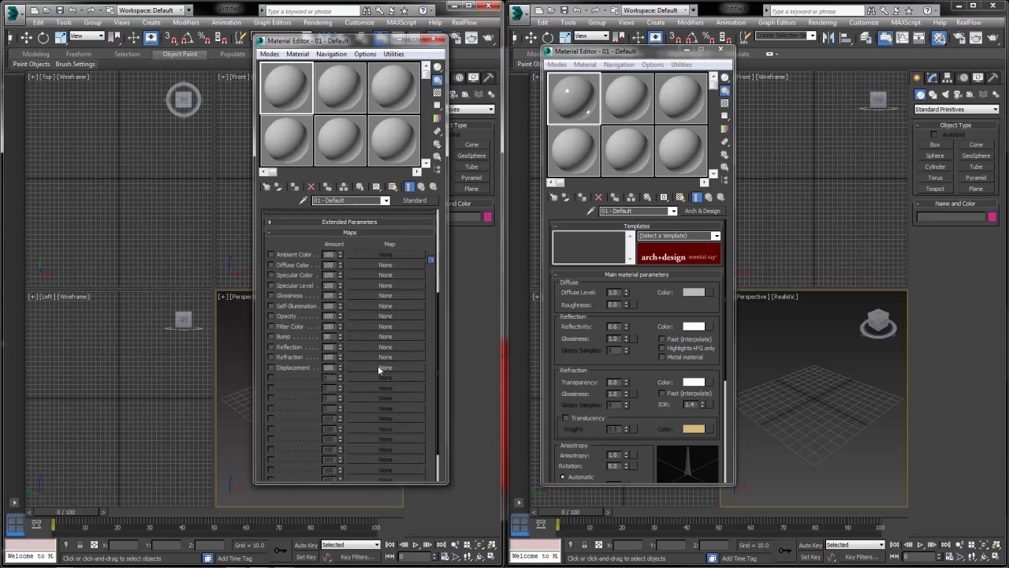
scroll(339, 378, "up", 4)
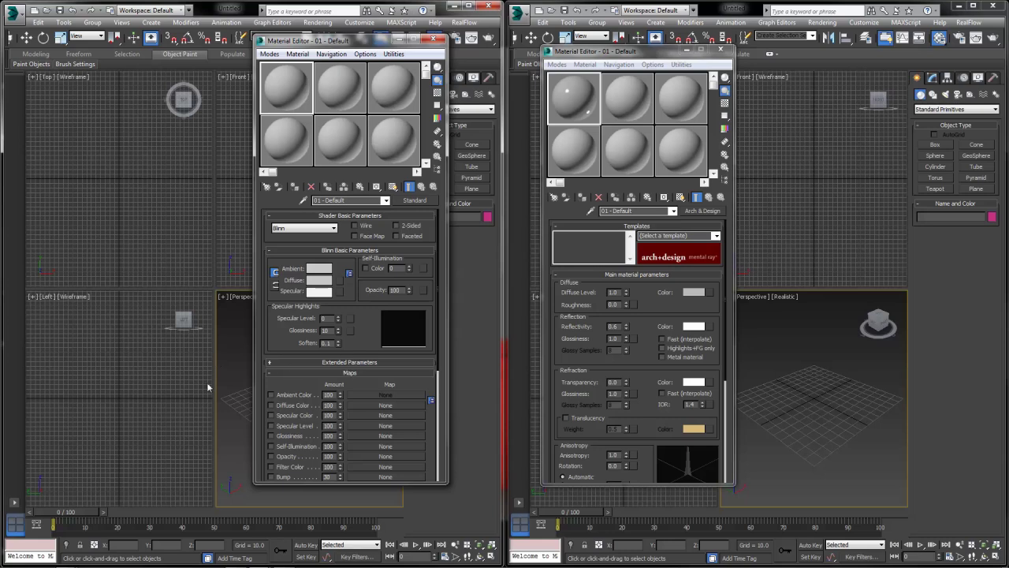
left_click_drag(640, 52, 623, 46)
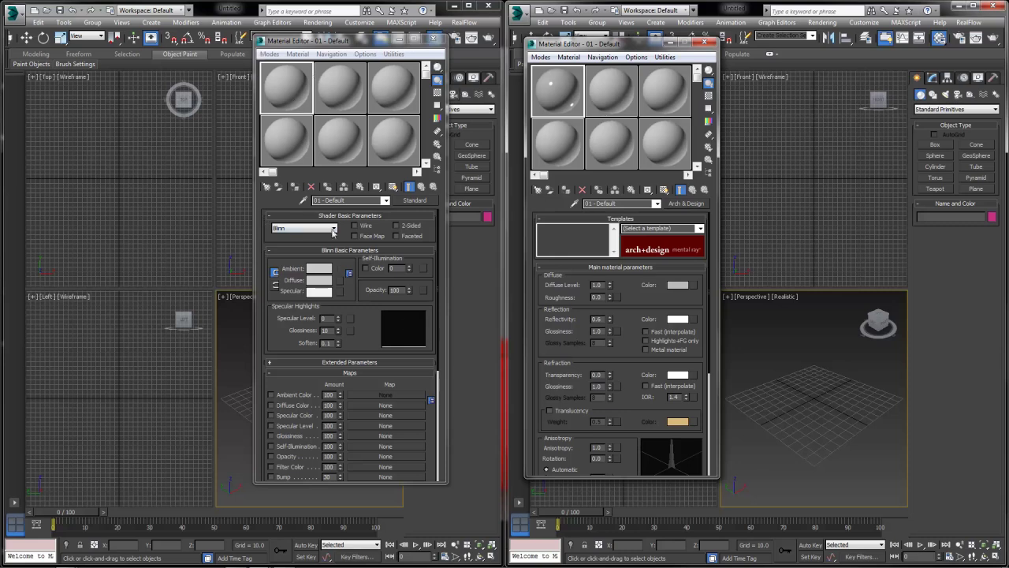
left_click_drag(289, 365, 299, 322)
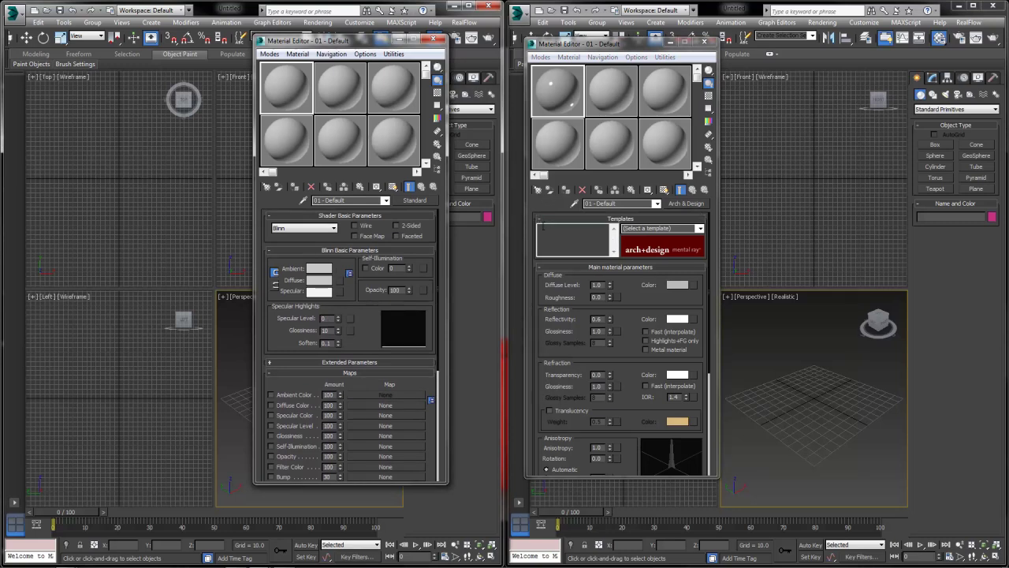
- Collapse the Standard material's Maps rollout and look through the Arch & Design material's parameters, from the templates to the BRDF settings
mouse_move(637, 259)
left_mouse_down()
mouse_move(632, 187)
mouse_move(639, 426)
mouse_move(629, 222)
mouse_move(633, 241)
left_mouse_up()
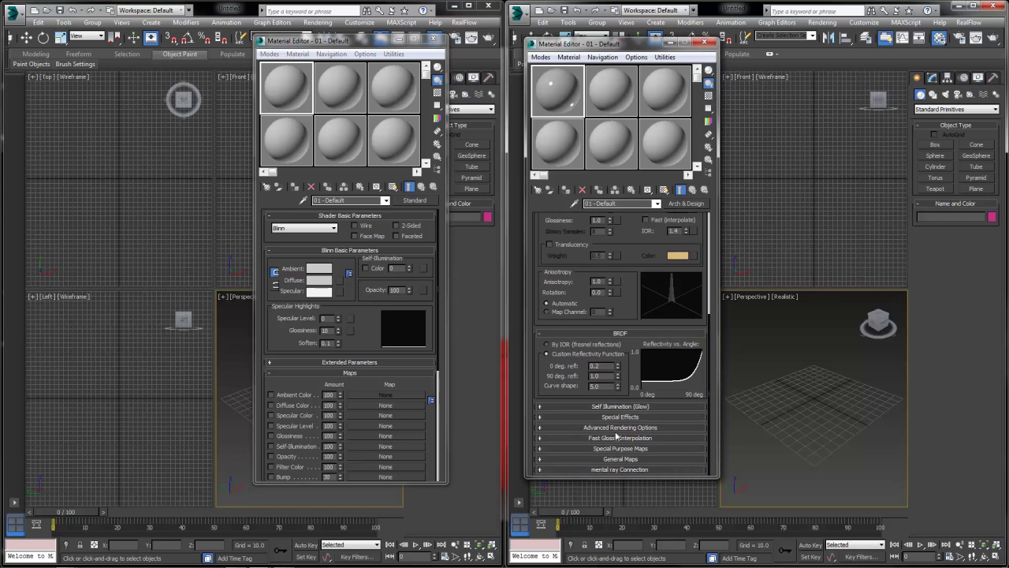
left_click(429, 373)
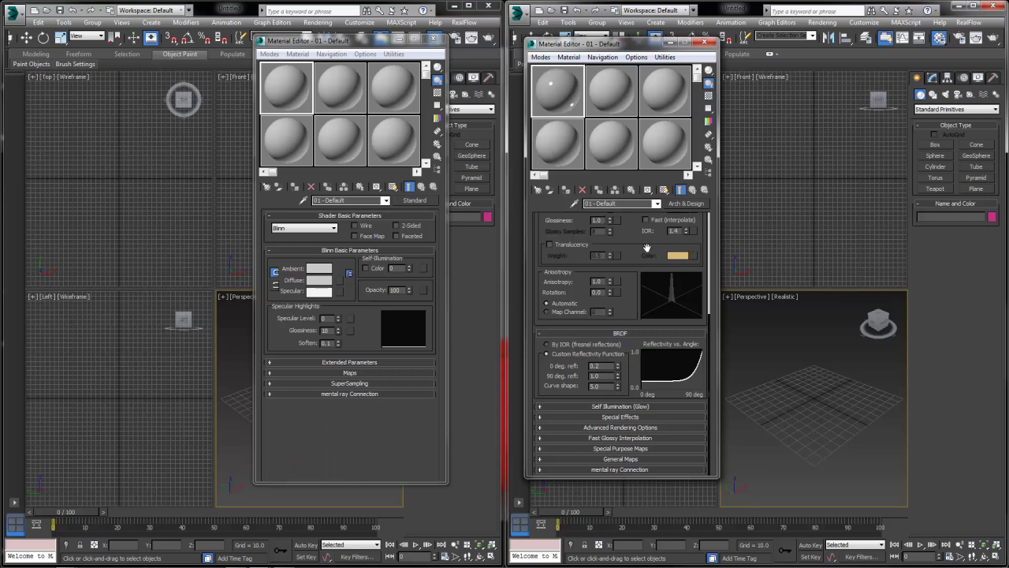
left_click_drag(647, 246, 646, 561)
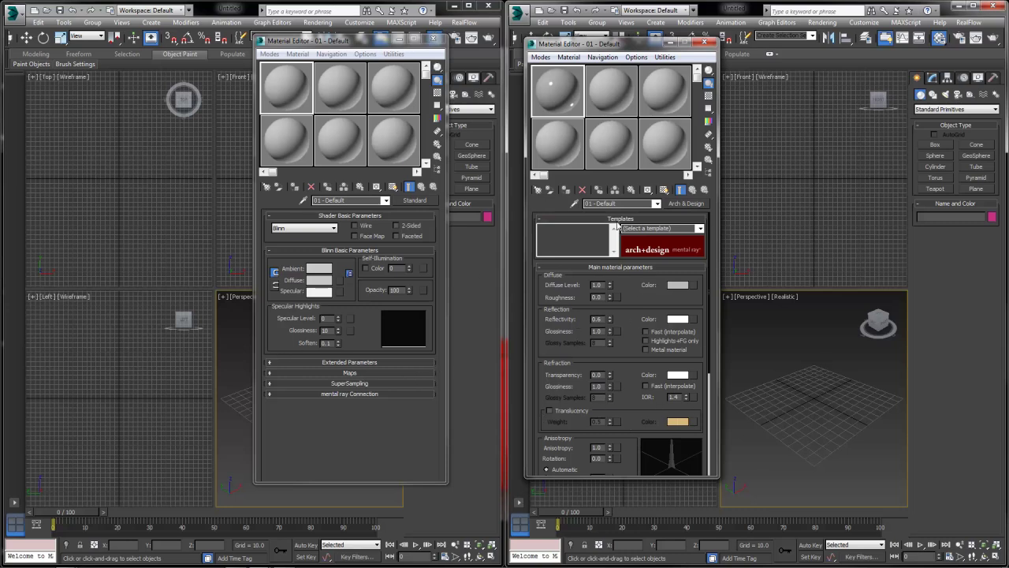
scroll(633, 377, "down", 5)
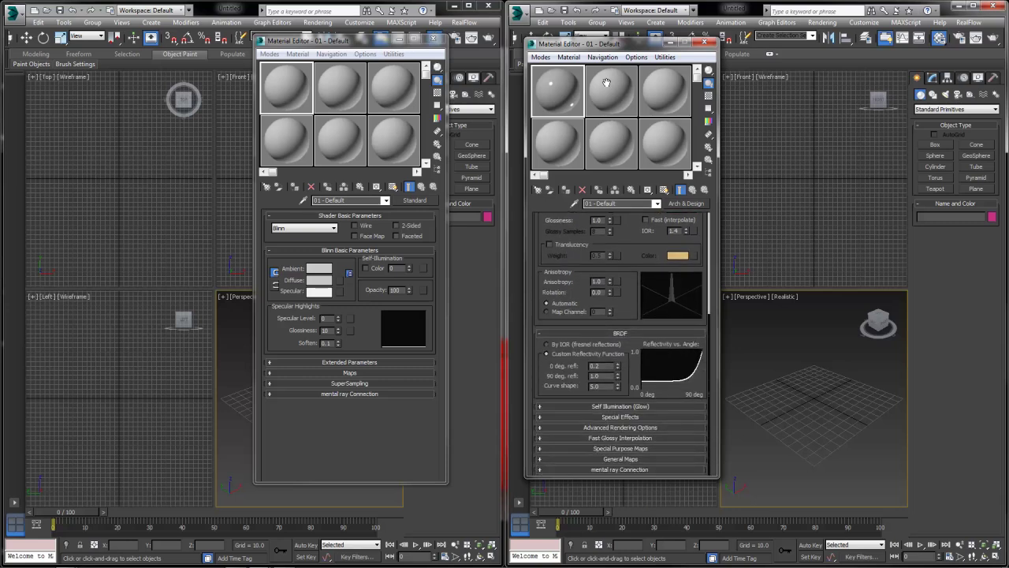
scroll(603, 260, "up", 5)
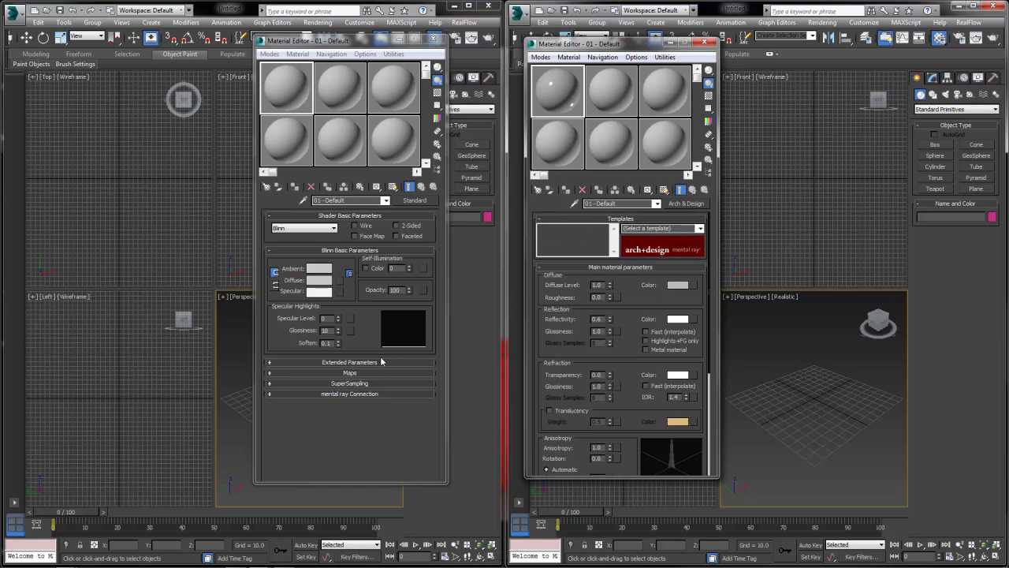
- Expand the Standard material's Maps rollout again and compare its options with the Arch & Design material's rollouts
left_click(347, 372)
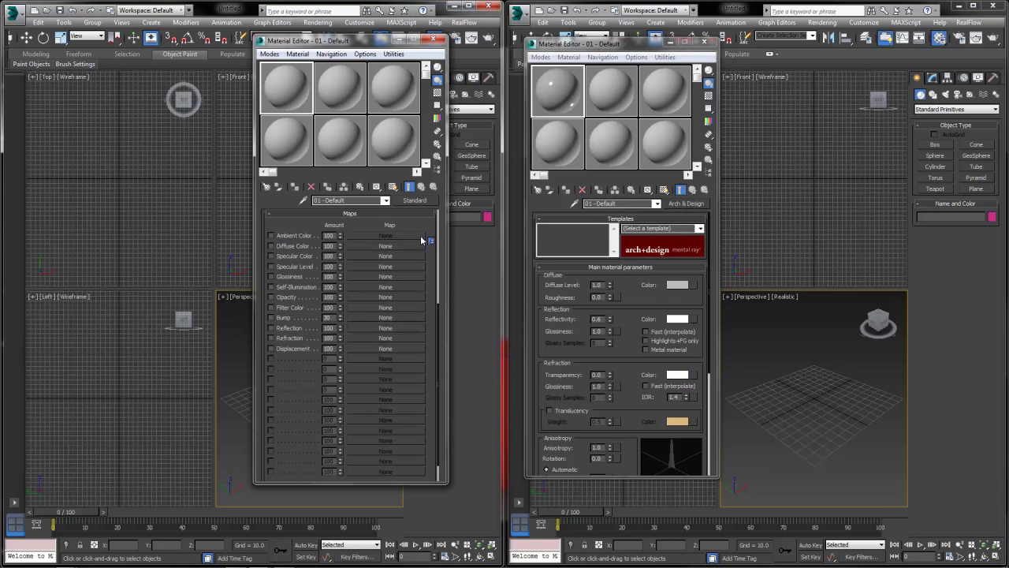
scroll(379, 362, "up", 2)
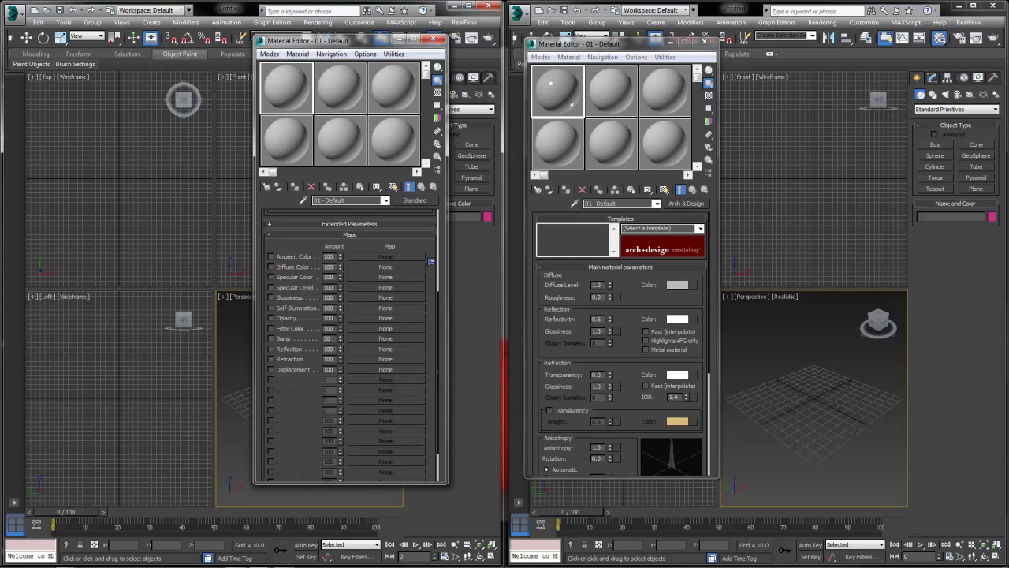
mouse_move(460, 562)
scroll(420, 253, "up", 1)
scroll(655, 435, "down", 5)
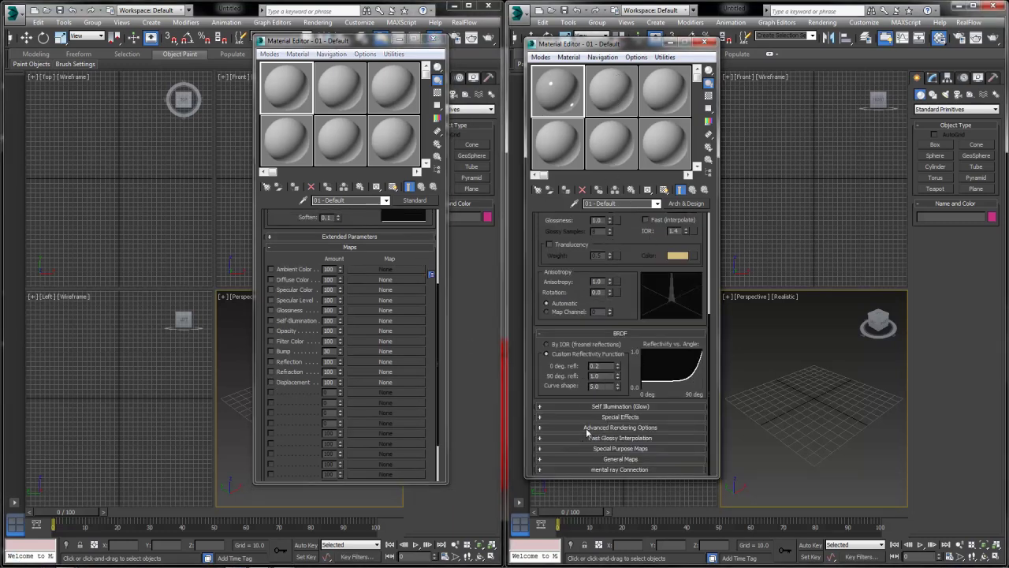
scroll(638, 244, "up", 5)
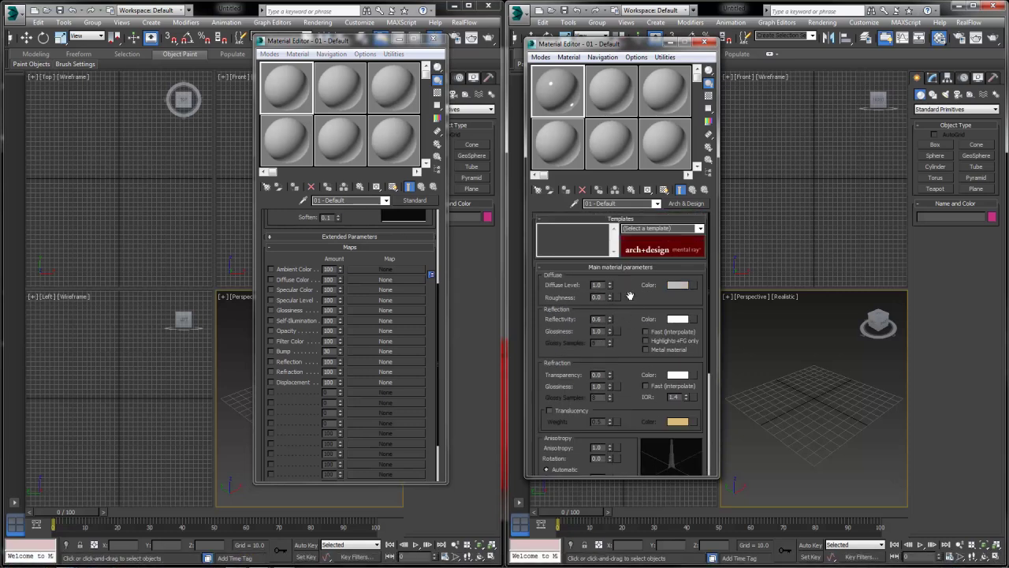
scroll(359, 347, "up", 3)
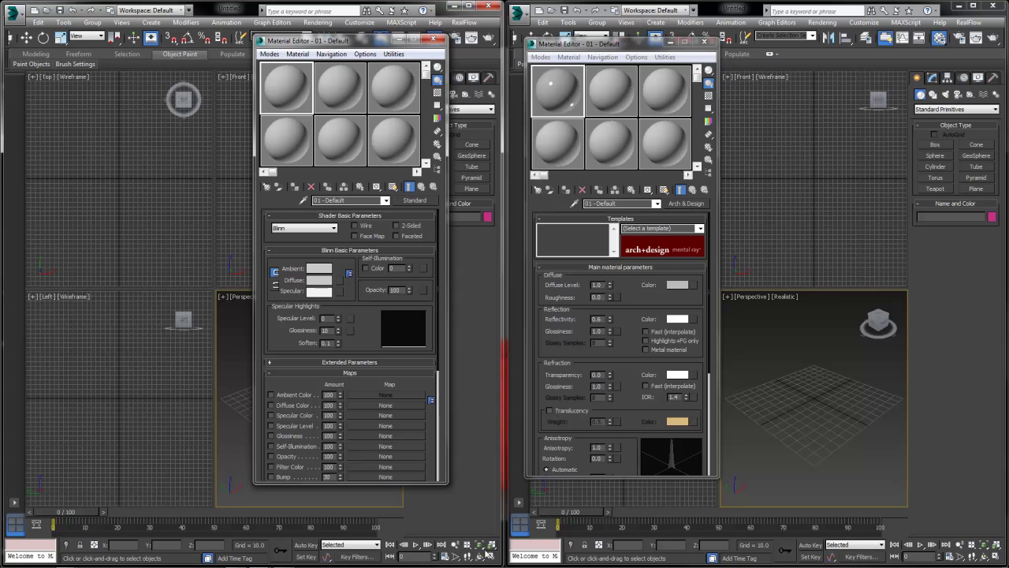
- Minimize the 3ds Max window showing the Arch & Design material and maximize the one showing the Standard material
left_click(961, 8)
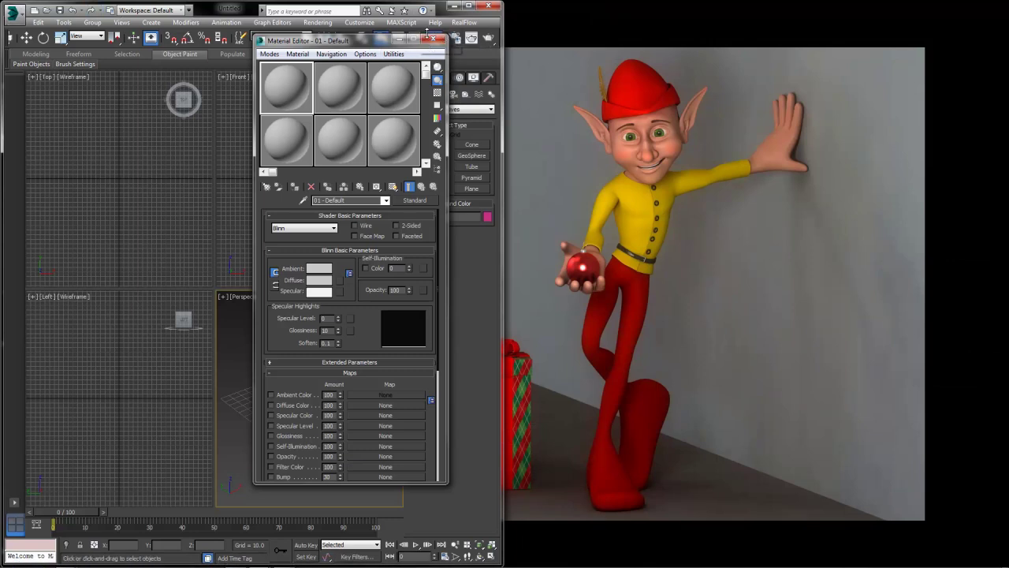
left_click(471, 6)
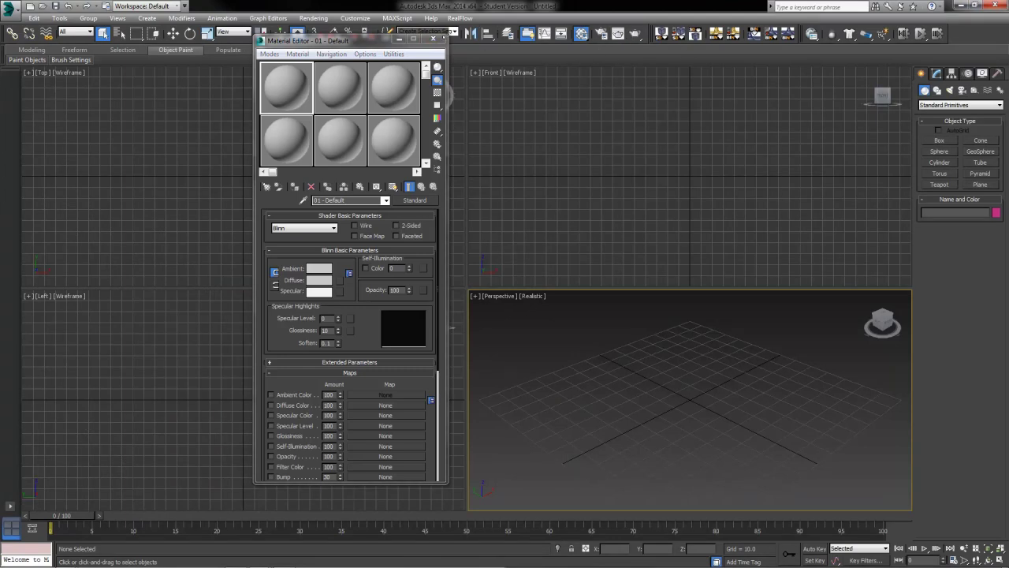
- Assign the Default Scanline Renderer as the production renderer in the render setup, and close the setup
left_click(601, 33)
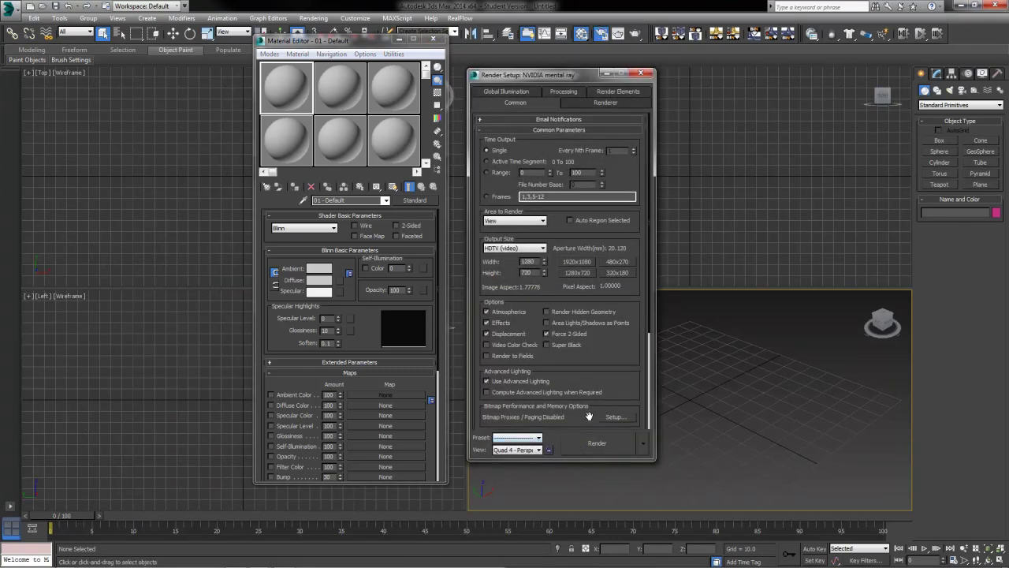
scroll(538, 442, "down", 3)
left_click(538, 439)
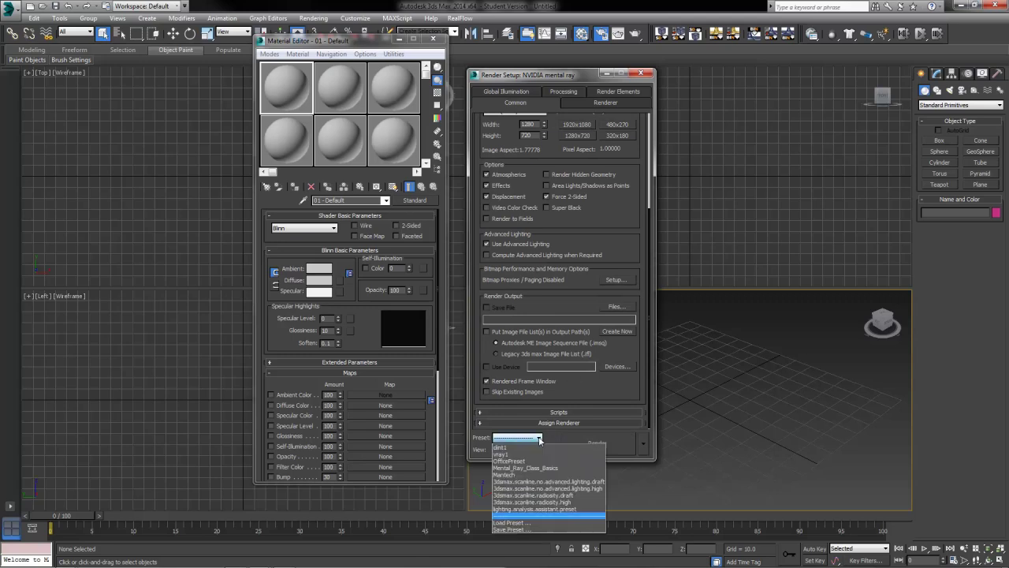
left_click(540, 439)
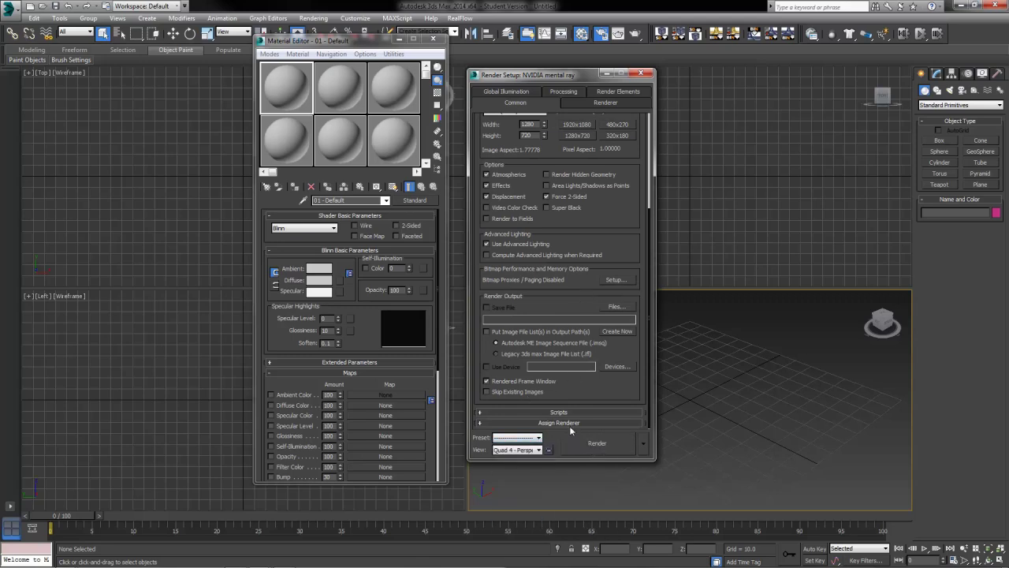
left_click(576, 423)
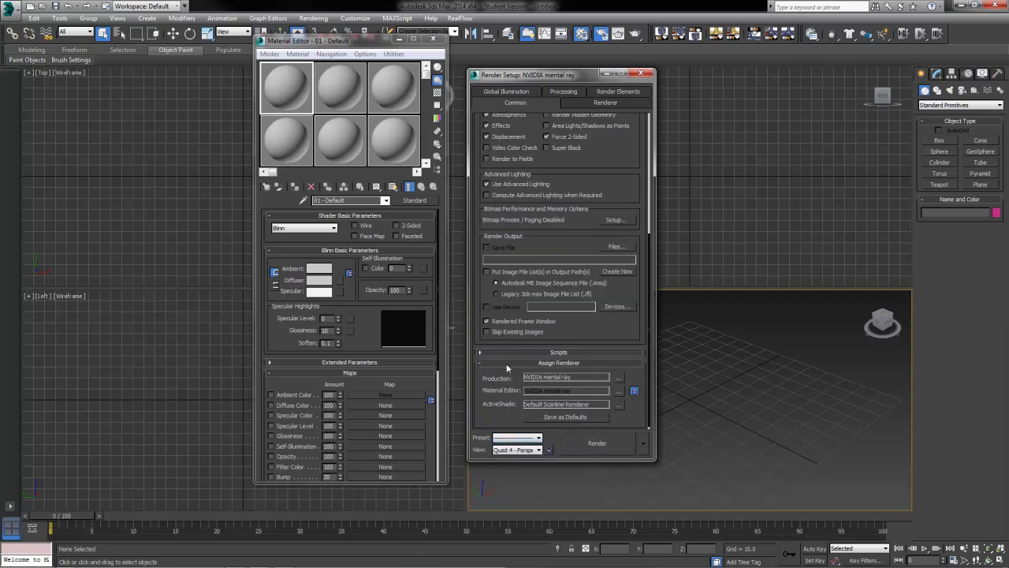
left_click(619, 378)
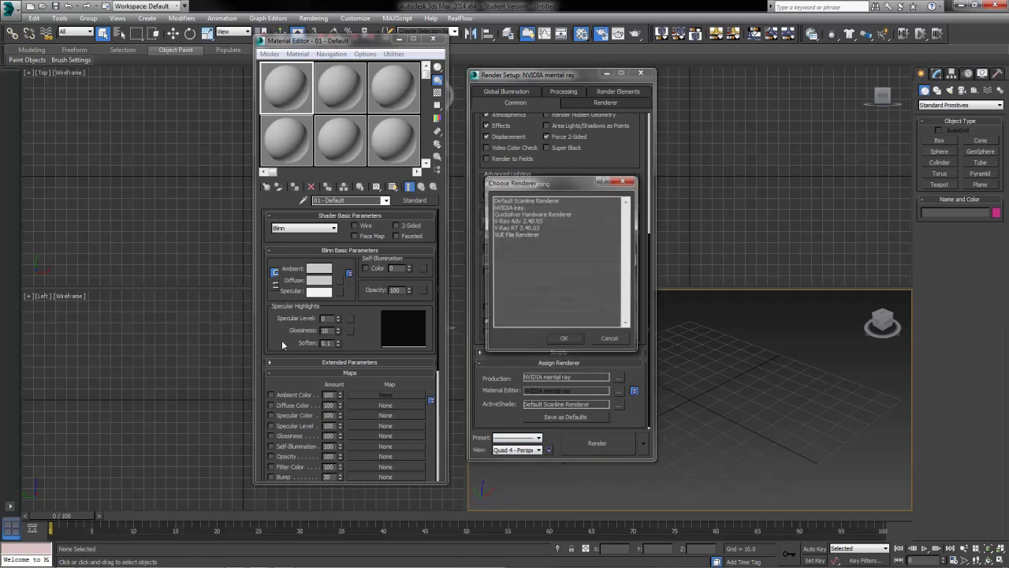
double_click(518, 201)
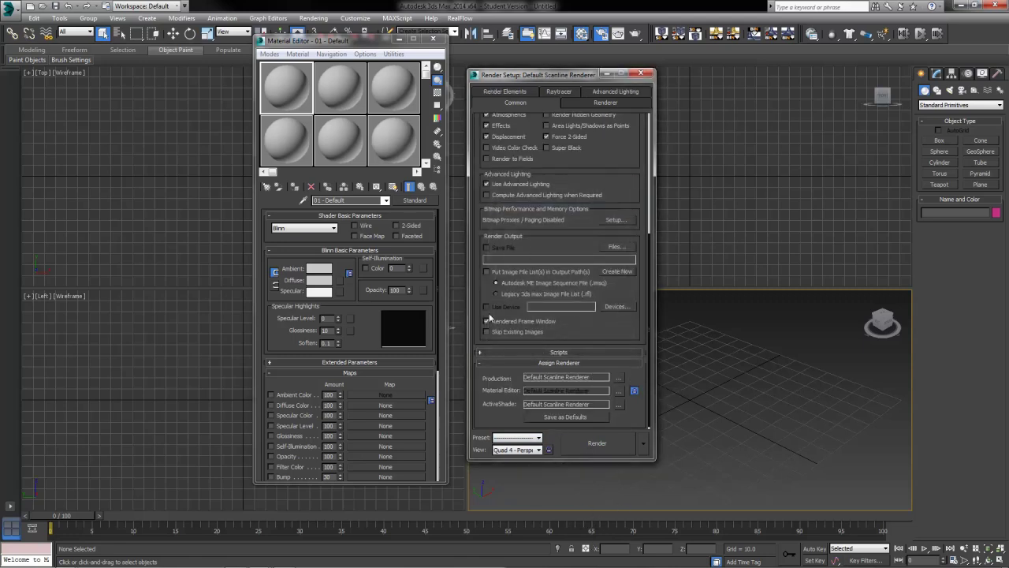
scroll(552, 253, "up", 10)
left_click(640, 73)
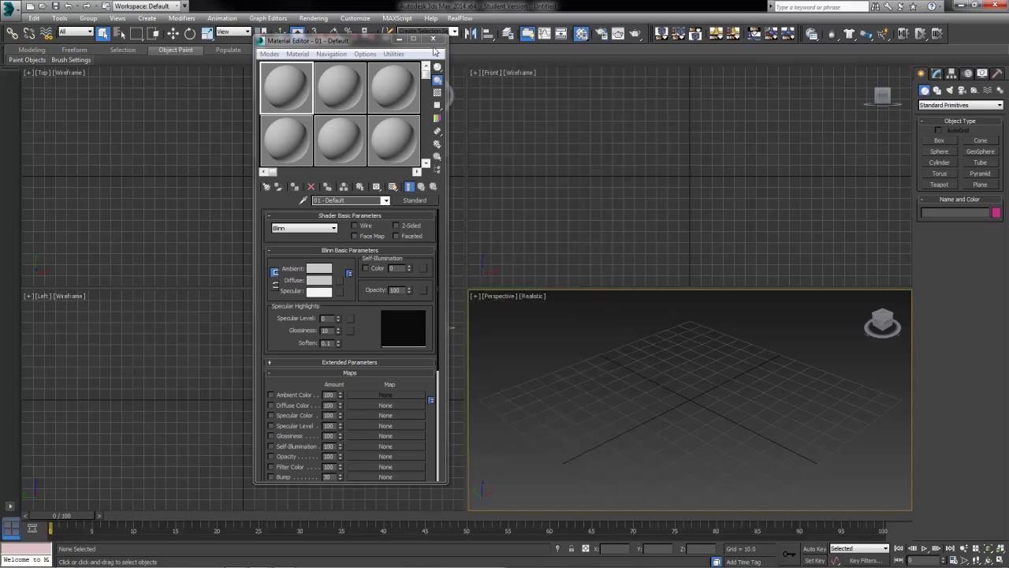
- Move the Material Editor aside and reopen the Render Setup dialog with the Front view active
left_click_drag(371, 40, 205, 63)
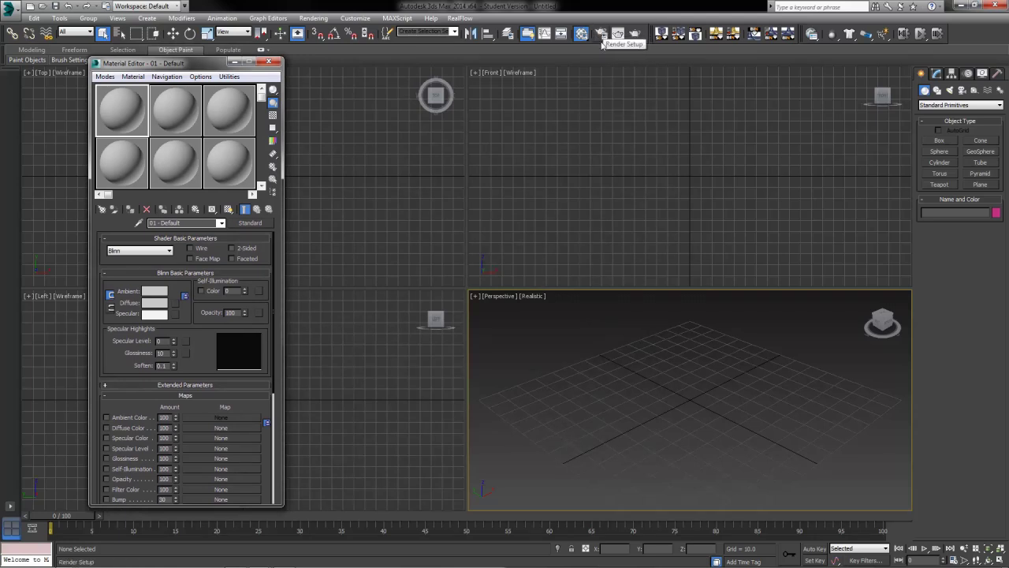
left_click(315, 18)
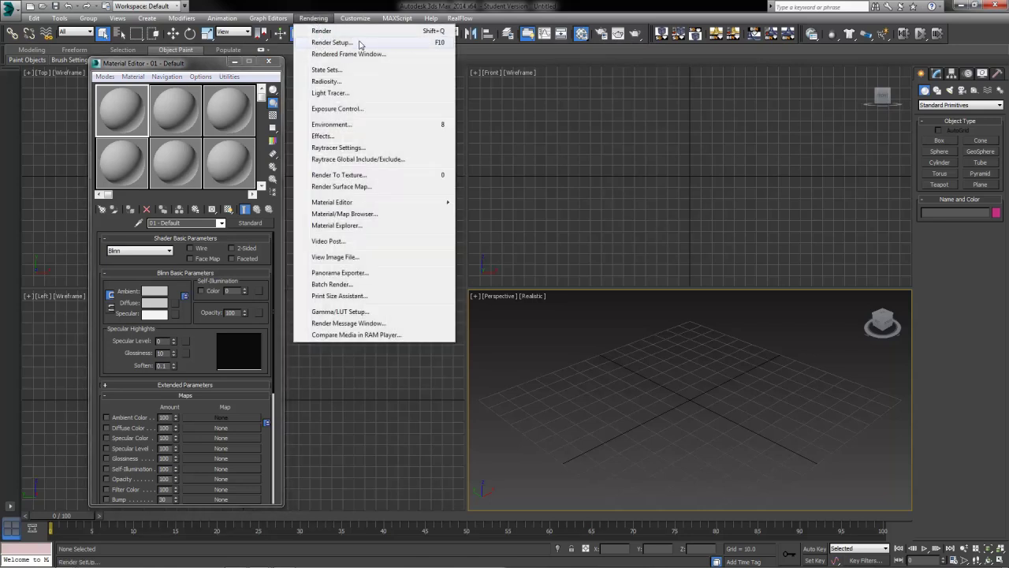
left_click(589, 210)
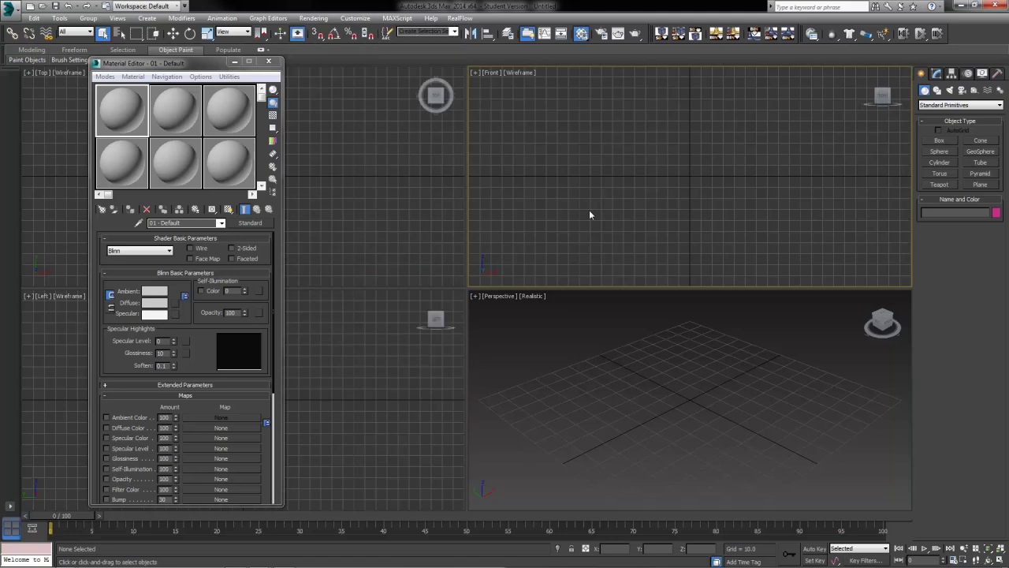
key("F10")
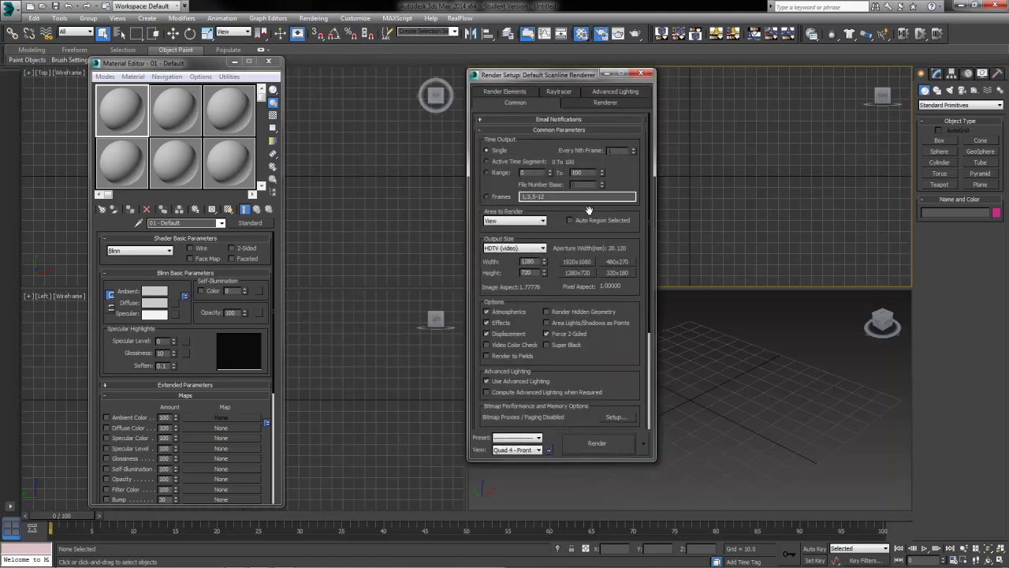
left_click_drag(532, 75, 556, 84)
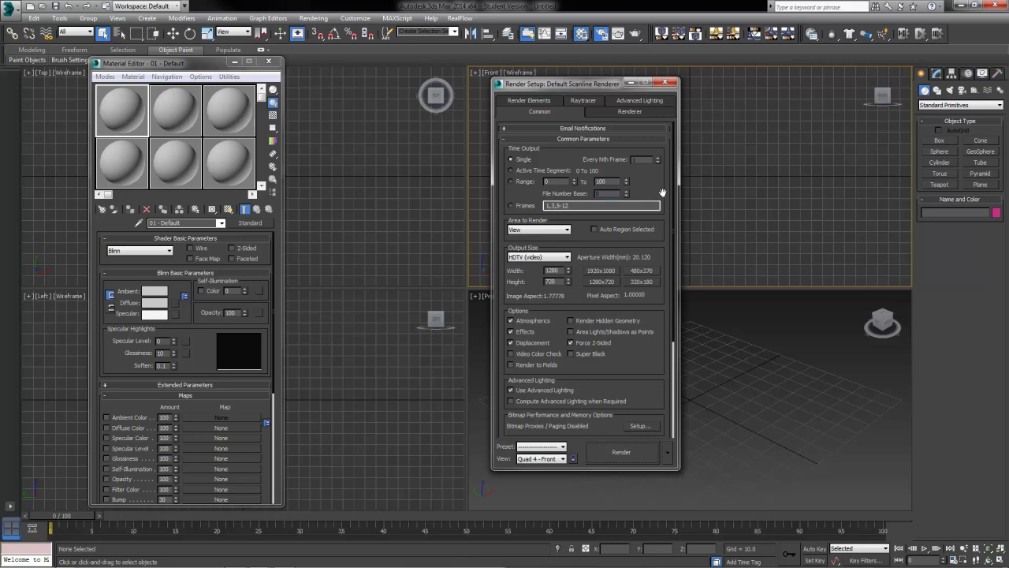
- Examine the common render parameters, from the time output options to the render output settings
scroll(665, 186, "down", 5)
scroll(583, 276, "up", 5)
scroll(584, 276, "down", 5)
scroll(584, 276, "up", 5)
mouse_move(506, 188)
left_mouse_down()
mouse_move(502, 47)
mouse_move(502, 182)
left_mouse_up()
scroll(490, 140, "down", 1)
scroll(490, 140, "up", 1)
- Try the Custom output size preset, and set the render output to HDTV (video) at 1280x720
left_click(564, 257)
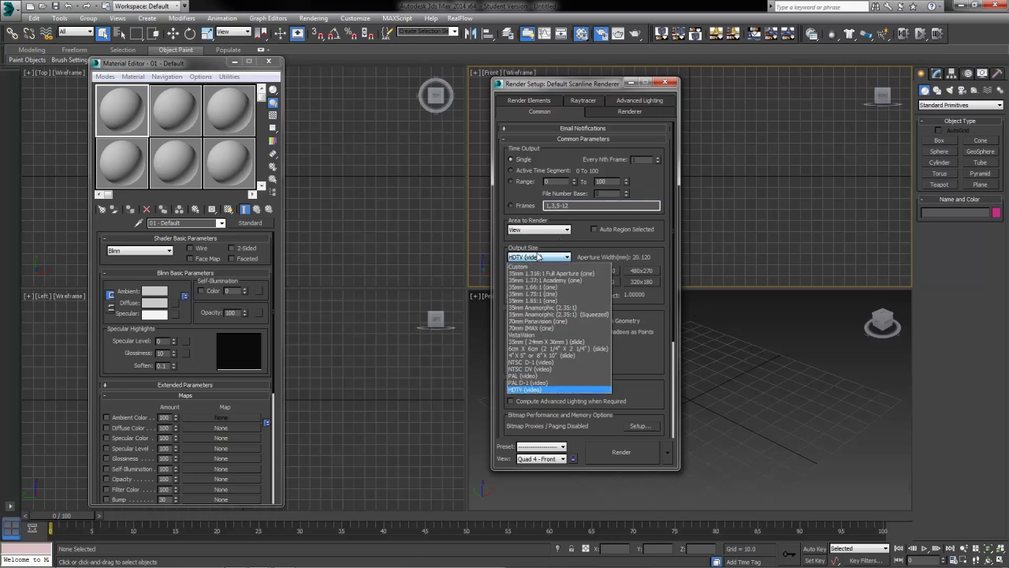
left_click(565, 265)
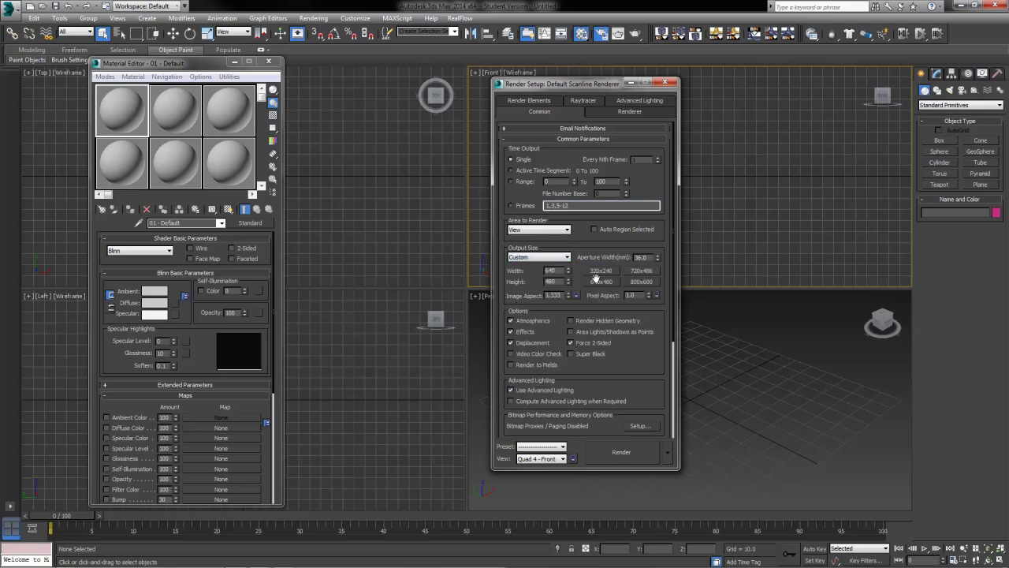
left_click(554, 257)
left_click(596, 385)
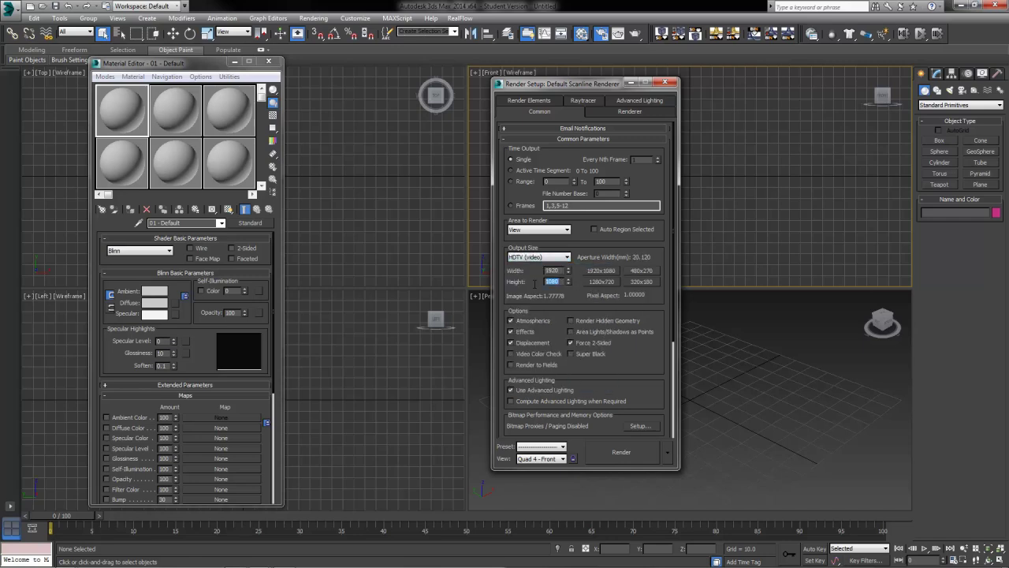
left_click(601, 281)
left_click(556, 261)
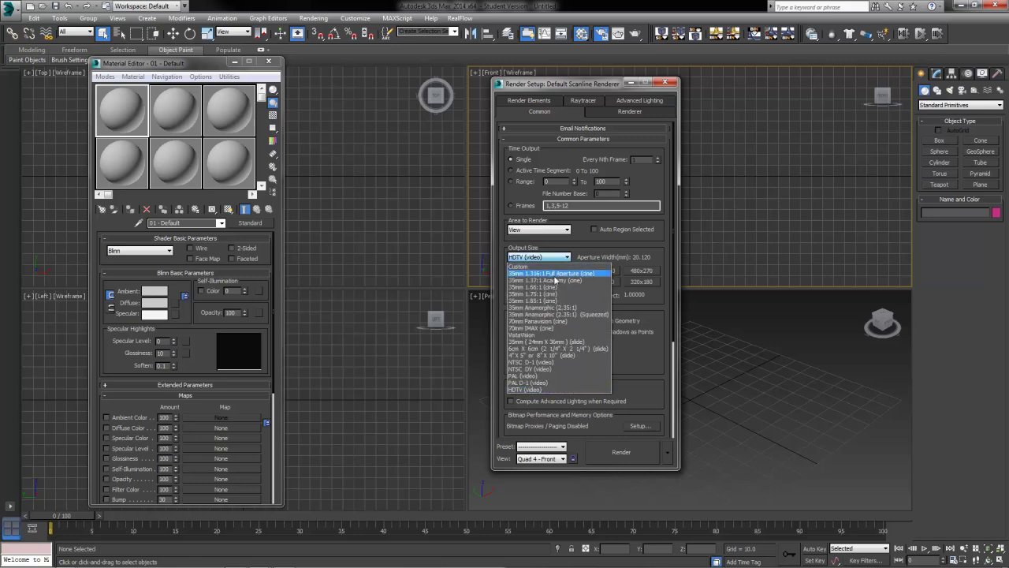
left_click(575, 347)
left_click(600, 282)
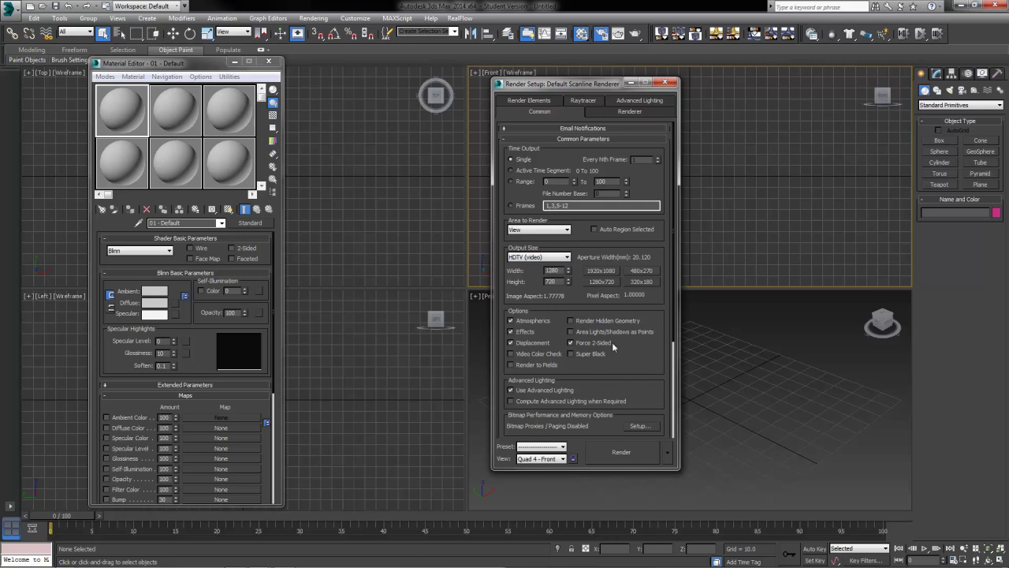
- Check the file formats available for the render output file, keep All Formats, and cancel without saving
left_click_drag(653, 380, 657, 188)
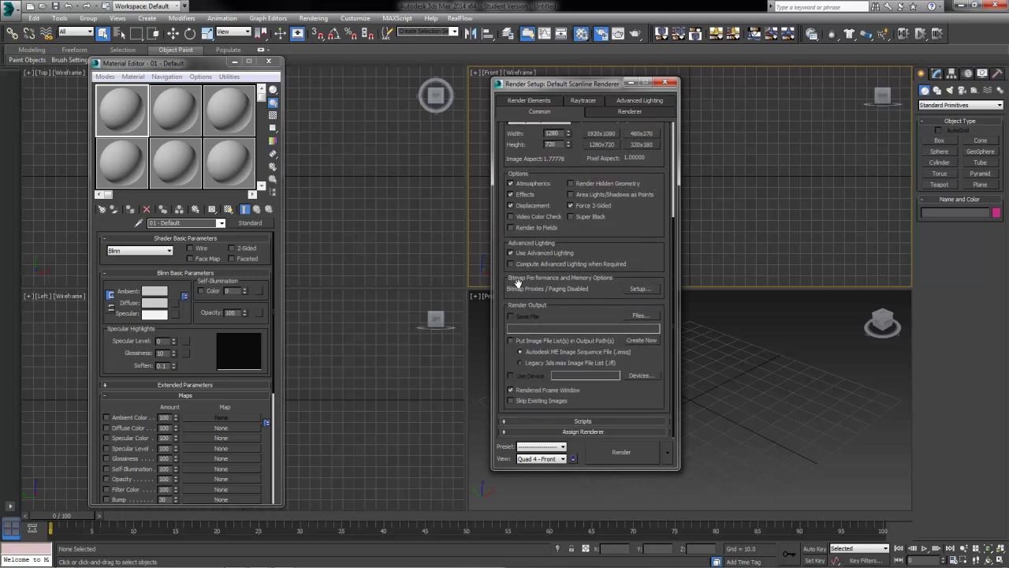
left_click(641, 315)
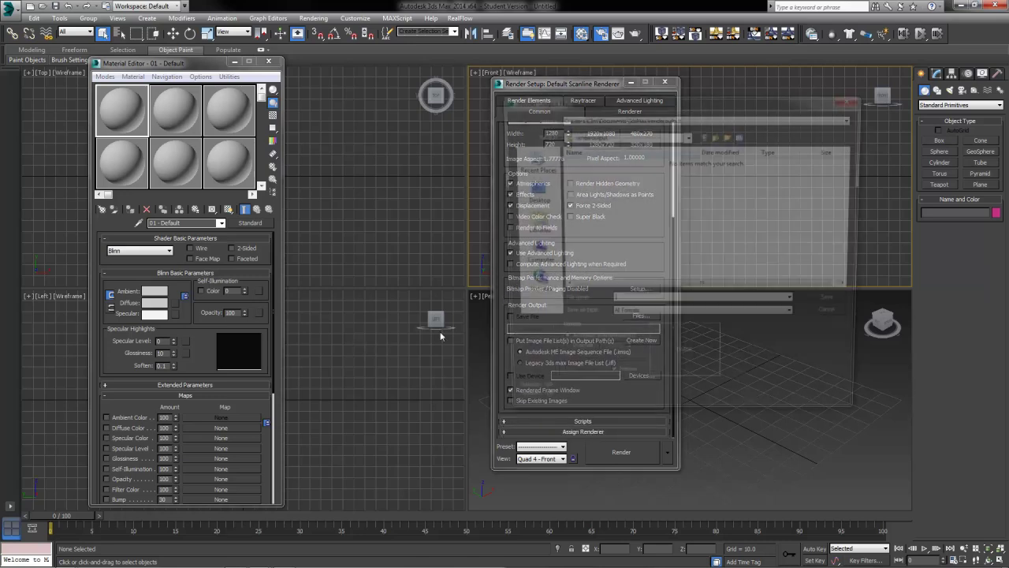
left_click(683, 317)
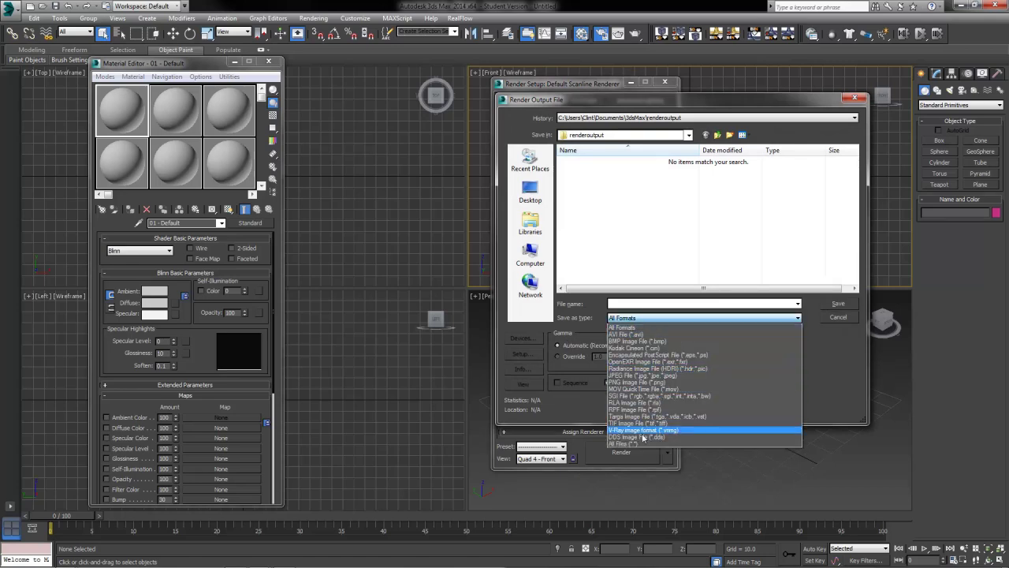
left_click(623, 327)
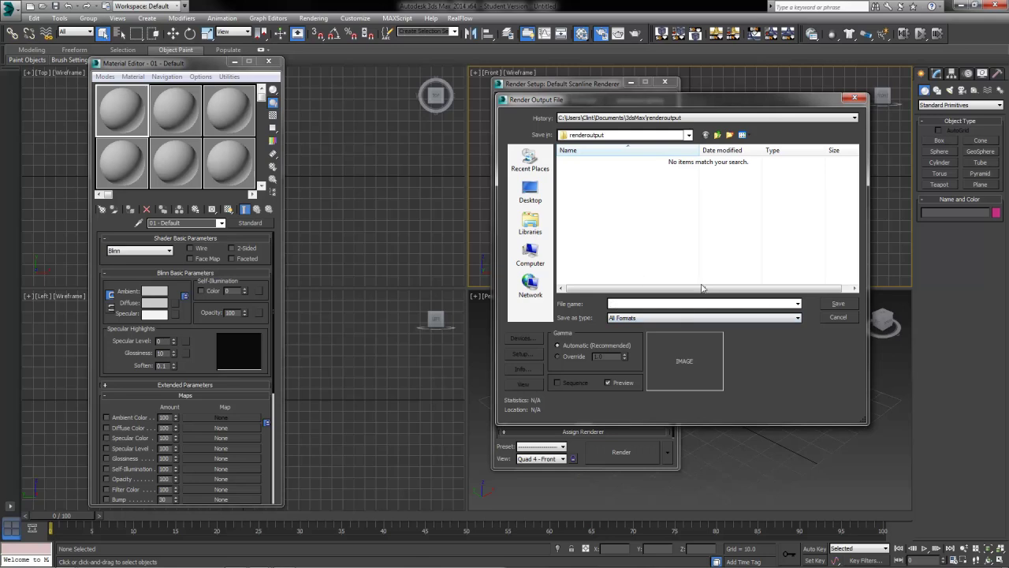
left_click(854, 318)
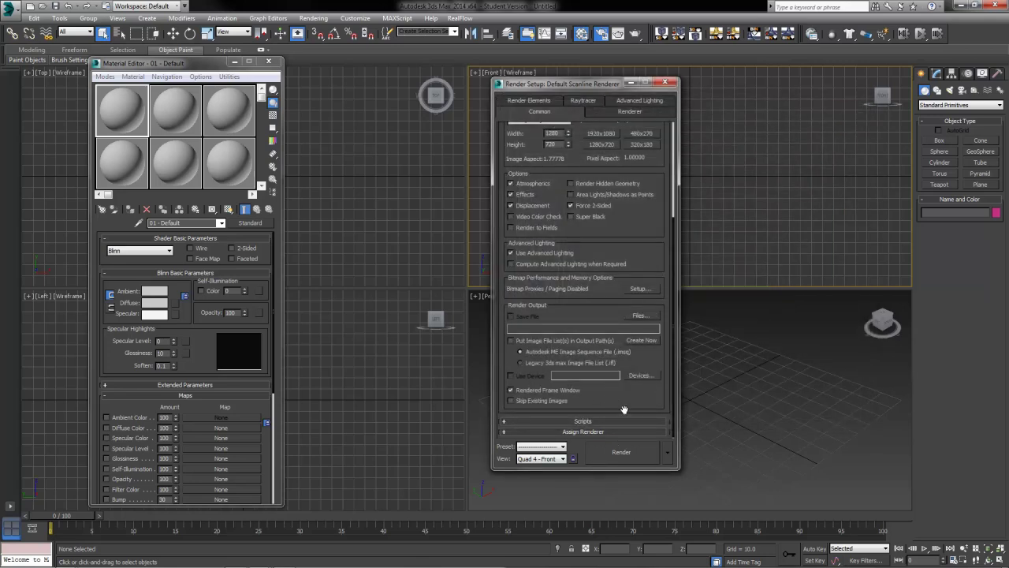
- Expand the Assign Renderer settings, render the empty Front view, and close the rendered frame
left_click(504, 432)
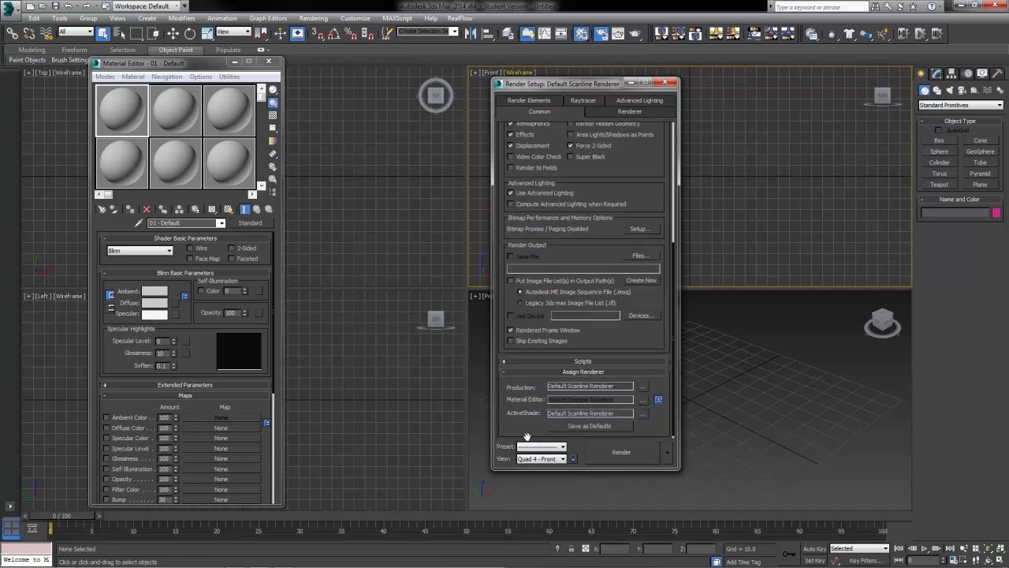
scroll(505, 399, "down", 1)
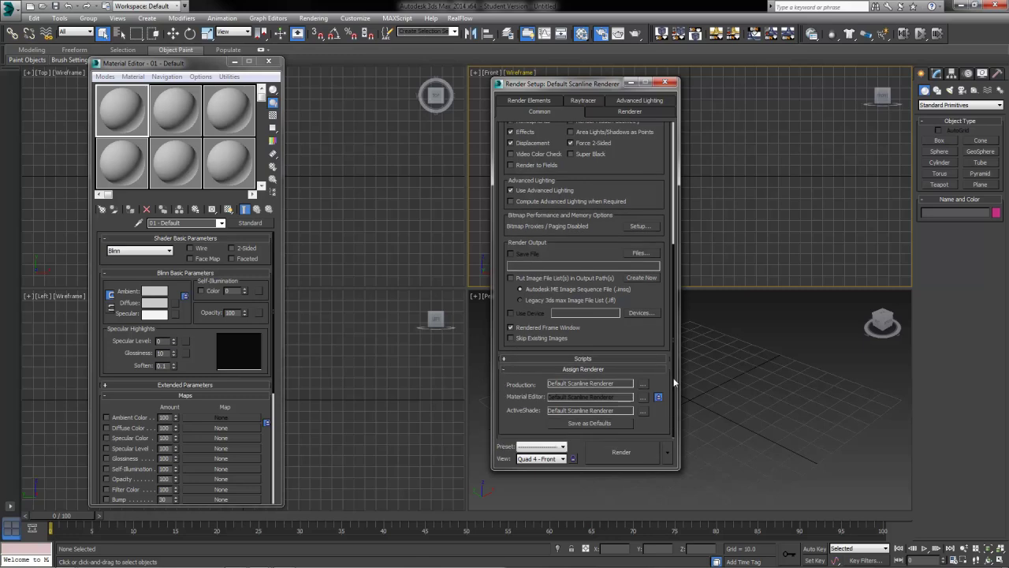
left_click_drag(573, 386, 580, 360)
left_click(621, 452)
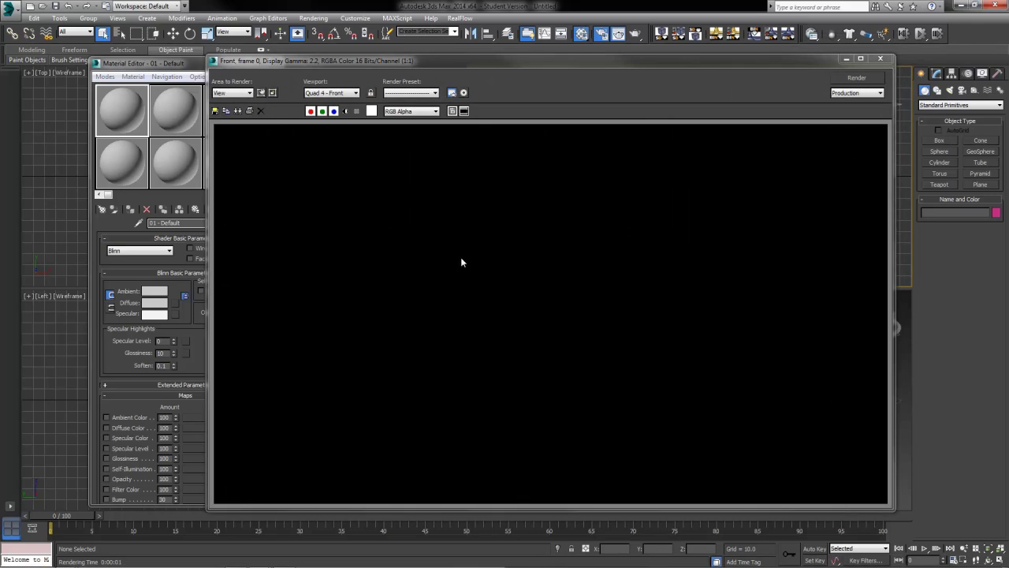
left_click(881, 58)
- Create a teapot with a radius of about 32.6 in the Perspective view
left_click(940, 185)
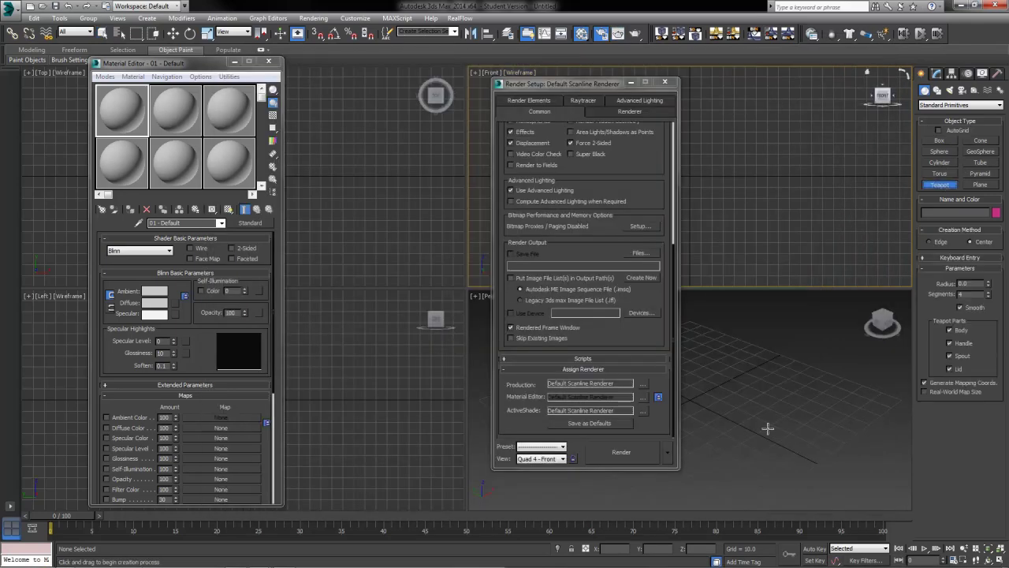
left_click_drag(686, 404, 741, 448)
scroll(745, 454, "up", 4)
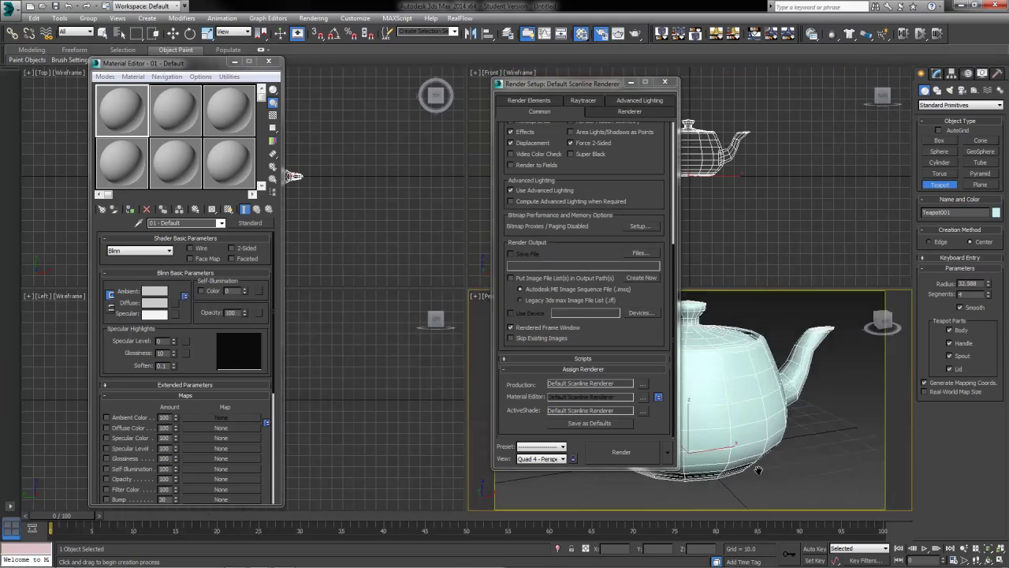
- Render the teapot in the Perspective view with the Default Scanline Renderer
left_click(622, 447)
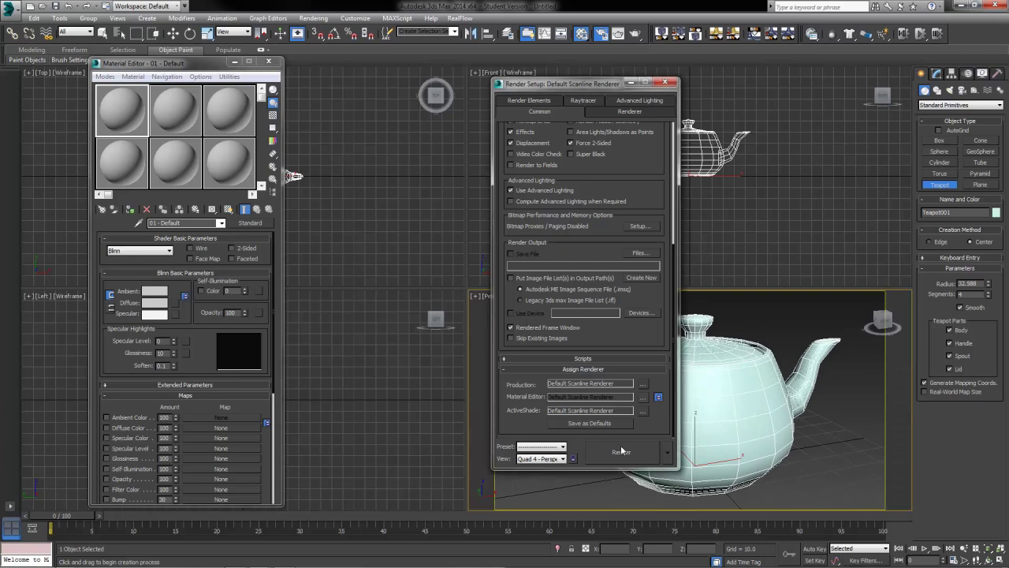
left_click(857, 79)
left_click(857, 79)
left_click(856, 78)
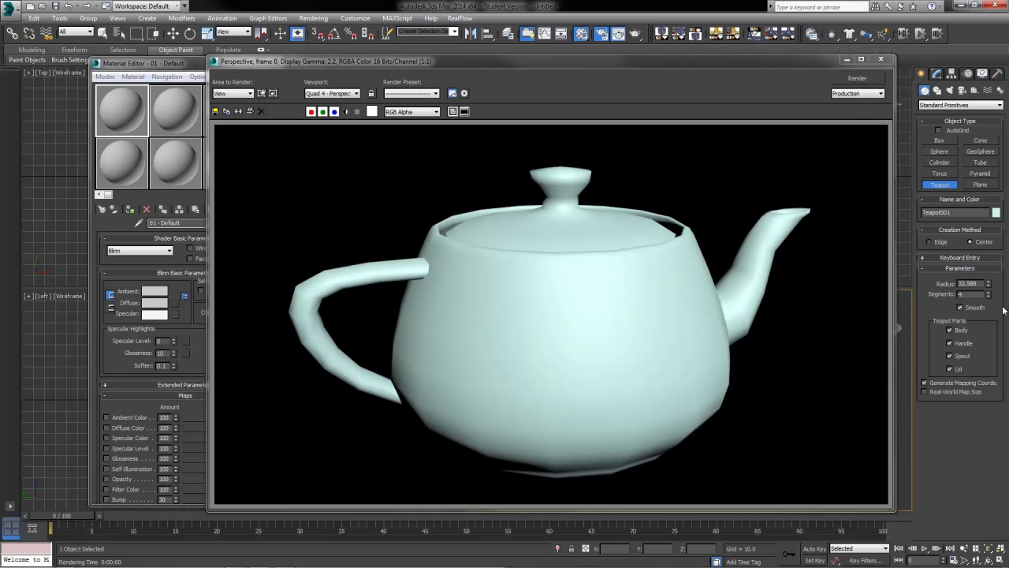
- Set the teapot to 12 segments and a radius of 30, render it again, and close the rendered frame
type("12")
double_click(970, 283)
type("30")
key("Return")
left_click(857, 79)
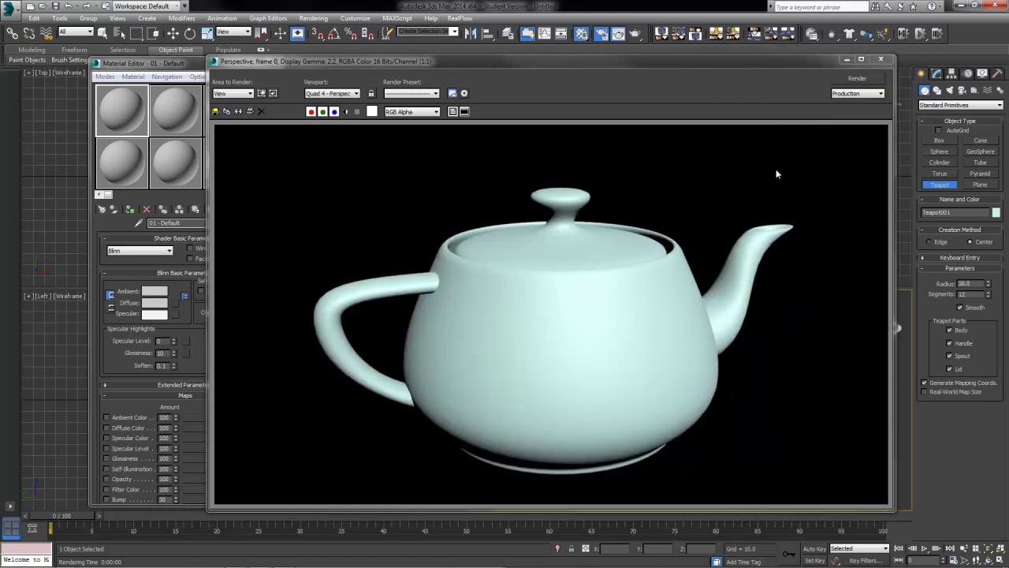
left_click(853, 78)
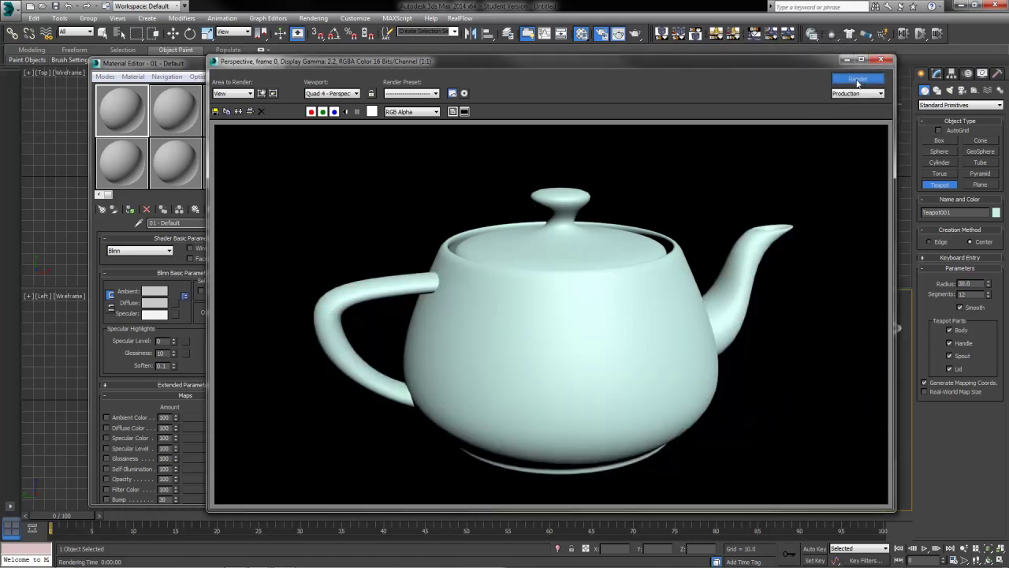
left_click(880, 61)
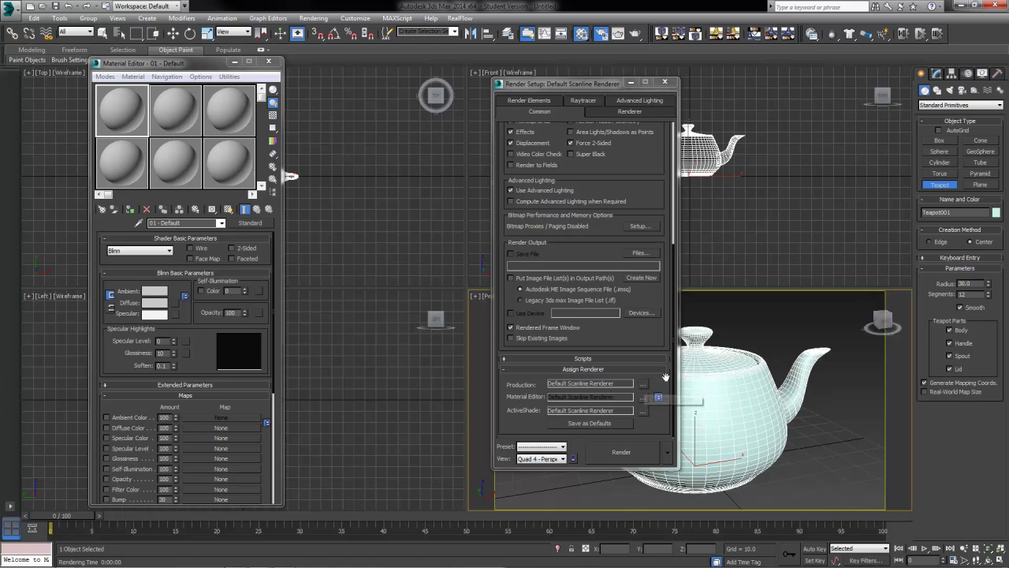
- Look through the V-Ray Adv and V-Ray RT choices, and assign NVIDIA mental ray as the production renderer
left_click(644, 385)
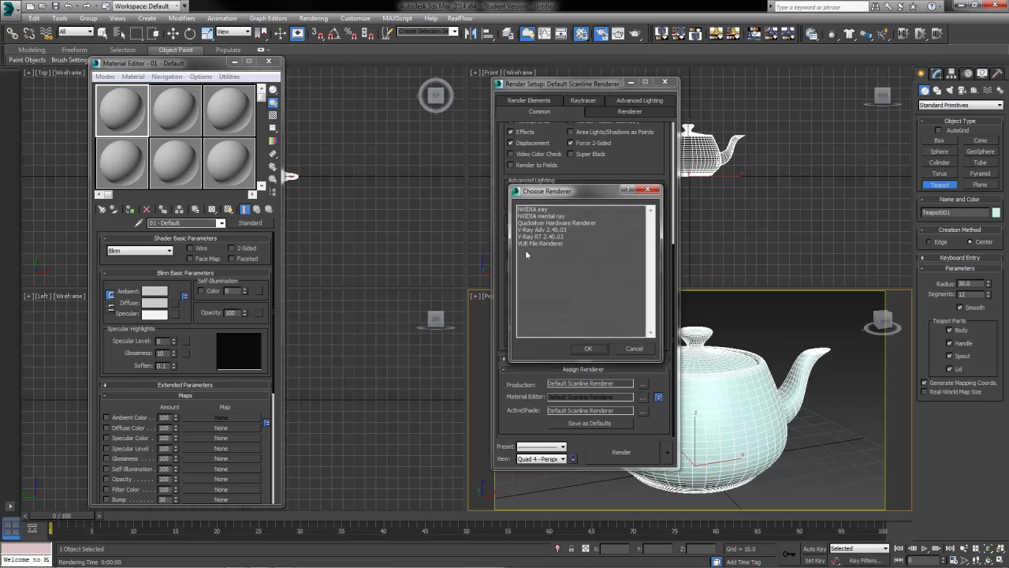
left_click(528, 231)
left_click(527, 237)
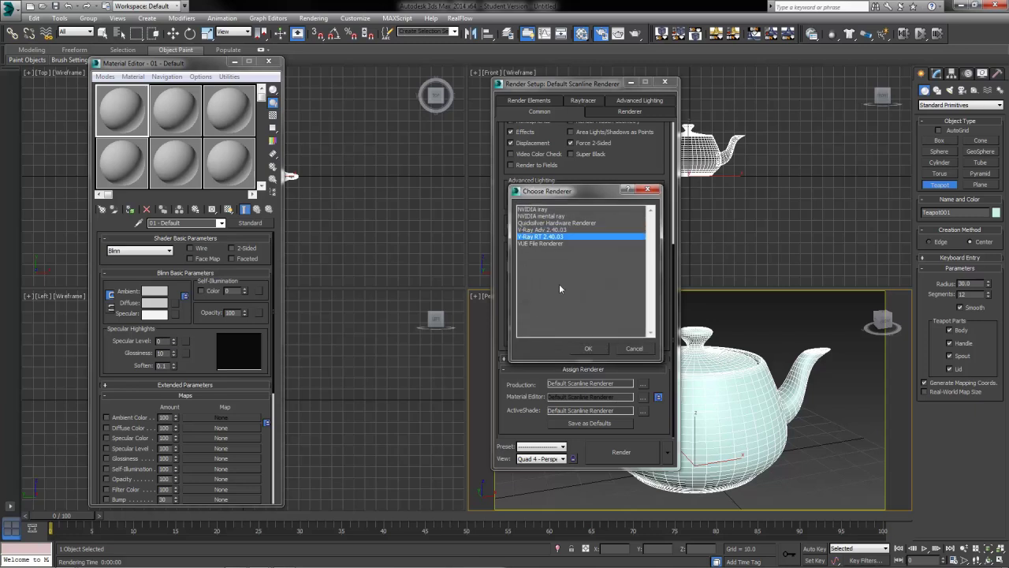
left_click(535, 229)
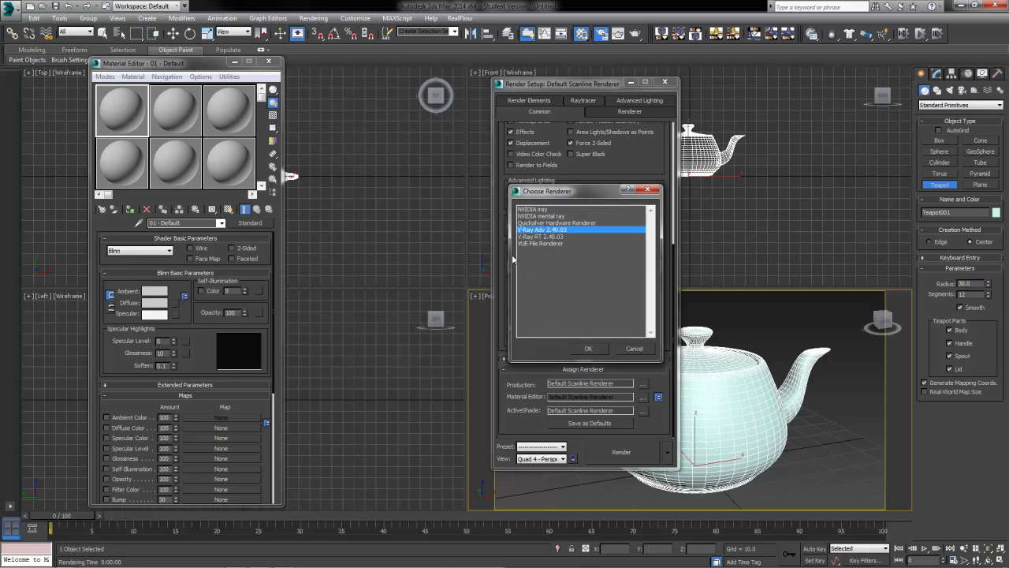
left_click(539, 237)
left_click(552, 230)
left_click(538, 216)
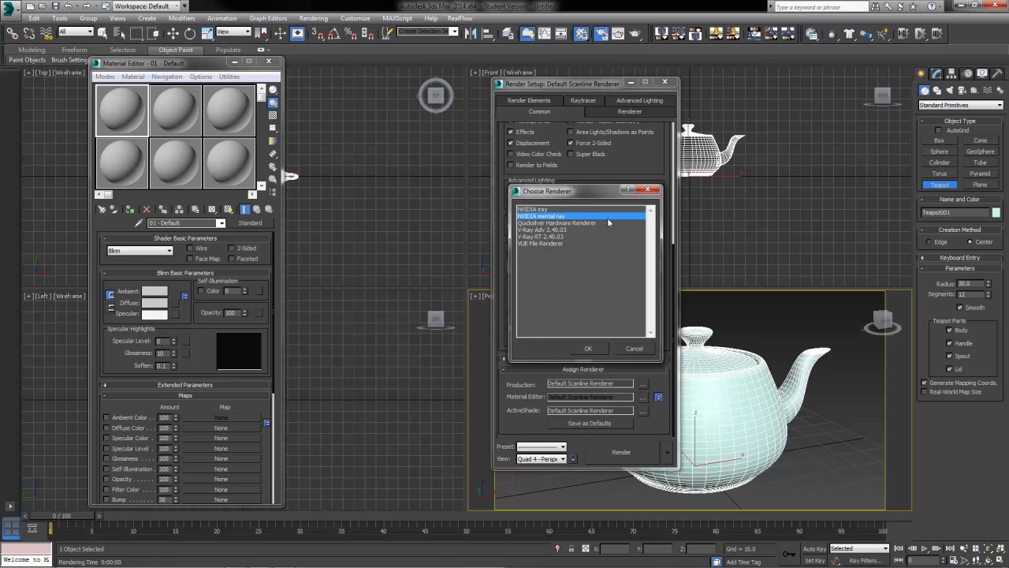
left_click(589, 349)
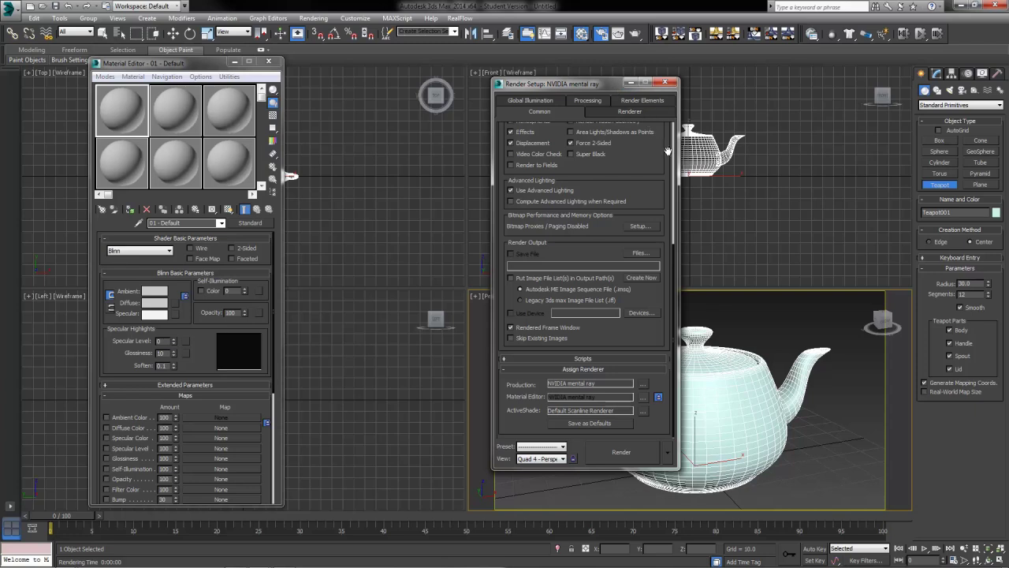
- Assign the Default Scanline Renderer as the production renderer again
left_click(643, 384)
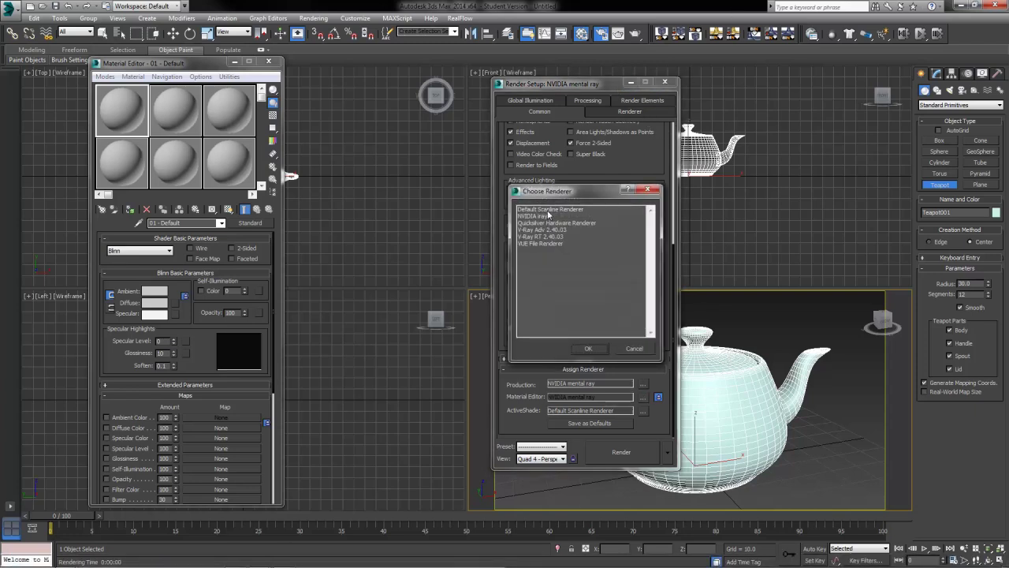
left_click(552, 210)
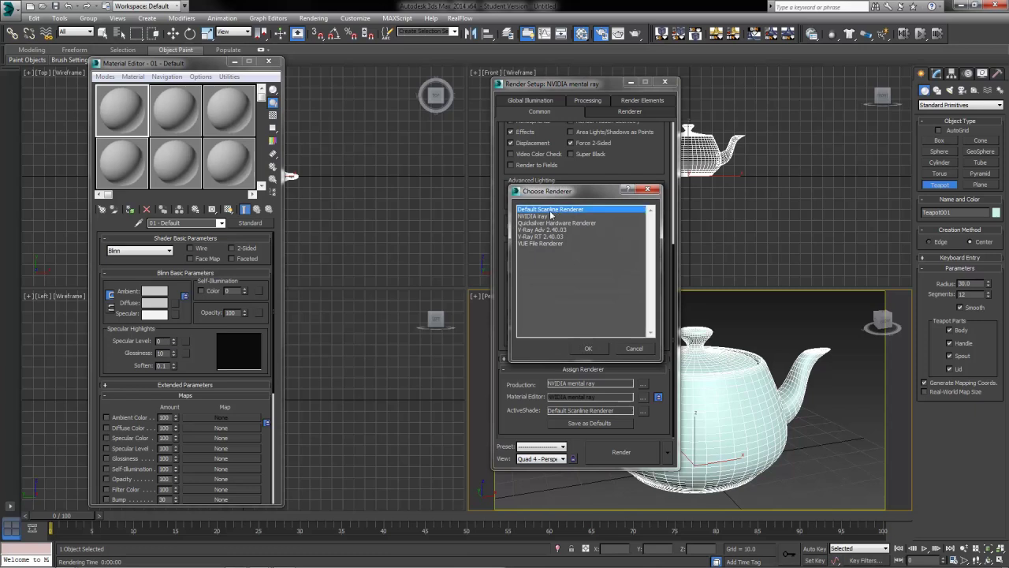
left_click(590, 349)
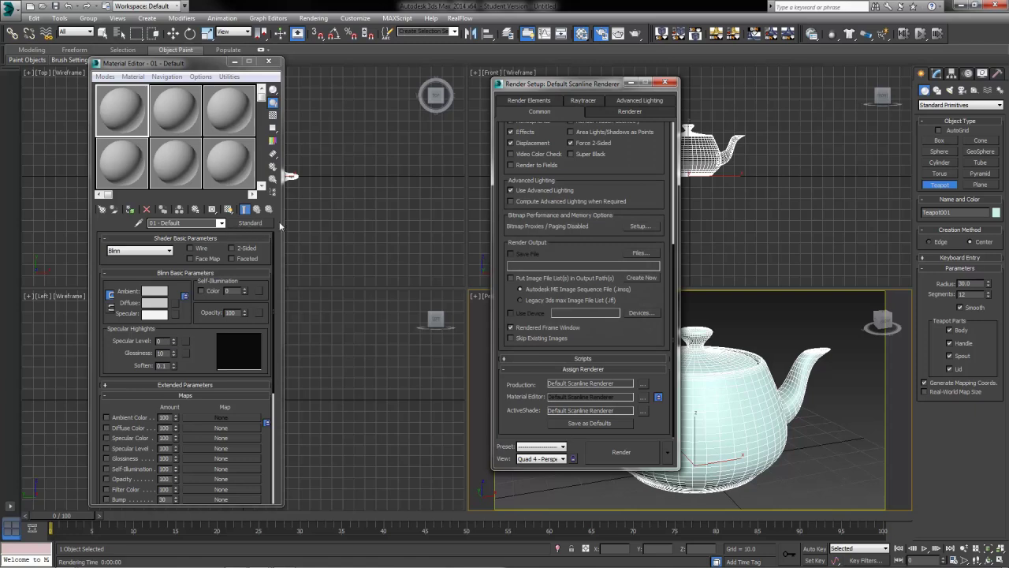
- Move the Material Editor next to the Render Setup window, then close and reopen it
left_click_drag(205, 66, 374, 56)
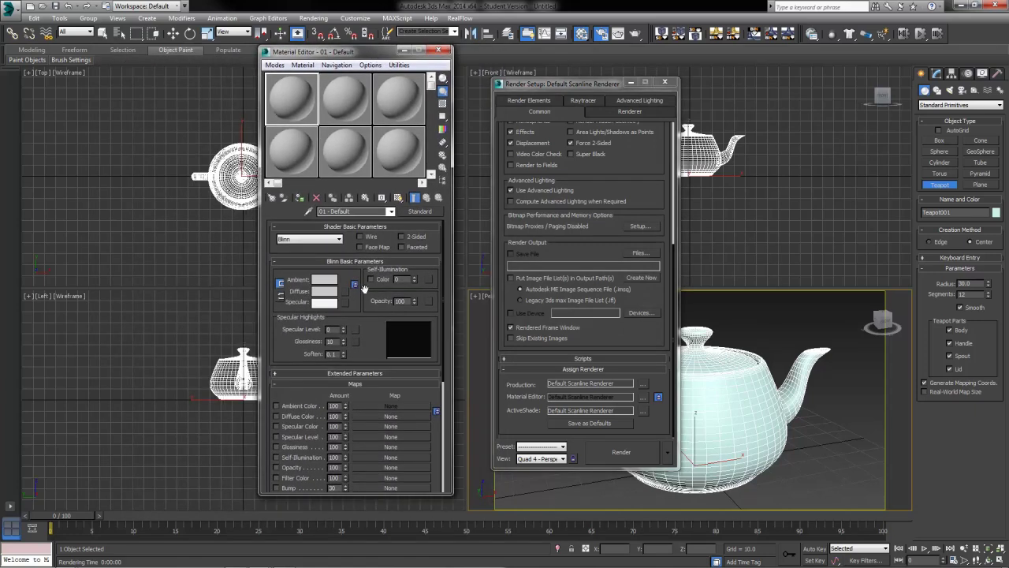
left_click(438, 50)
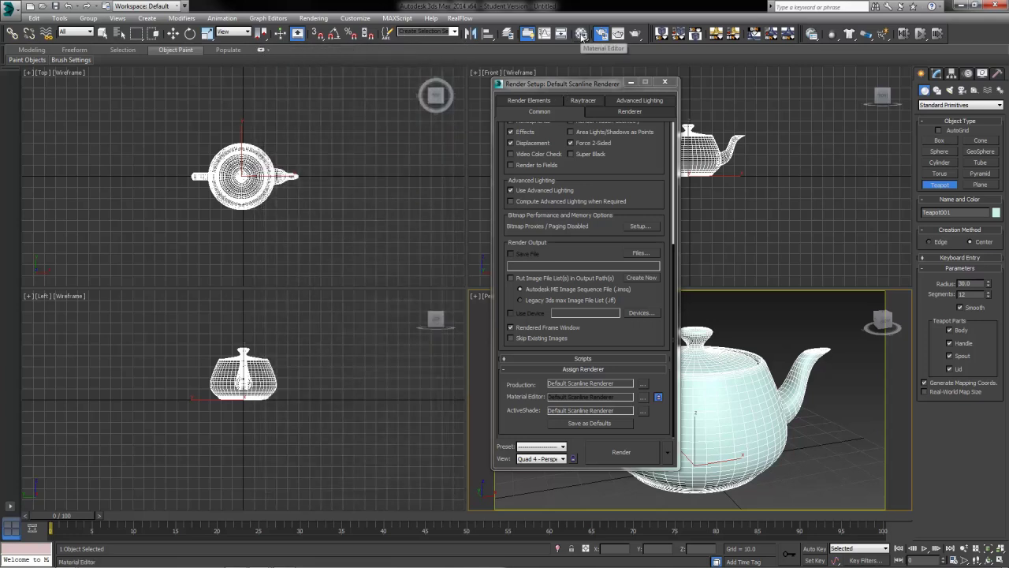
left_click(581, 34)
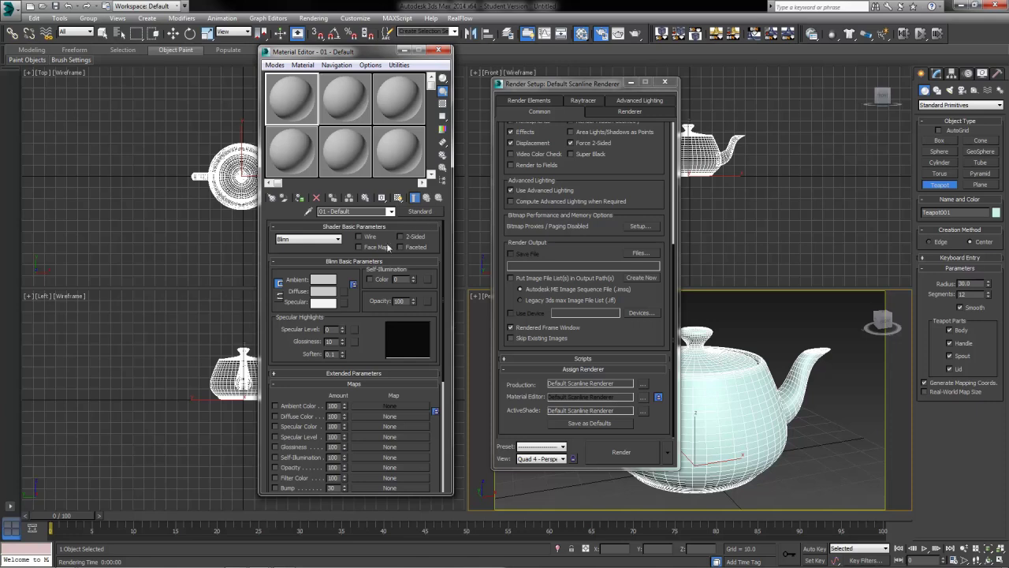
- Examine the Standard and V-Ray material types offered for the first material slot under the Default Scanline Renderer
left_click(418, 211)
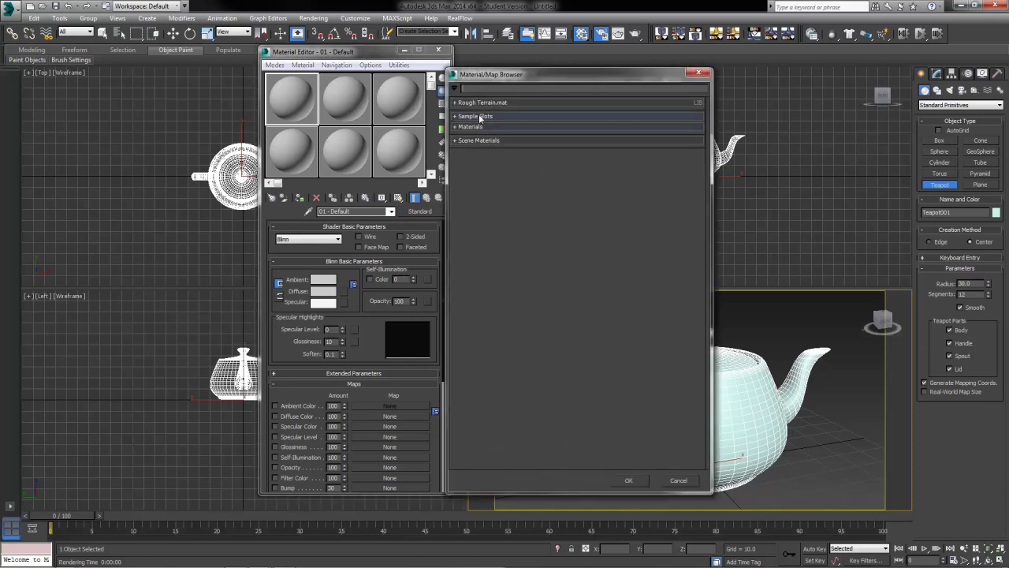
left_click(474, 127)
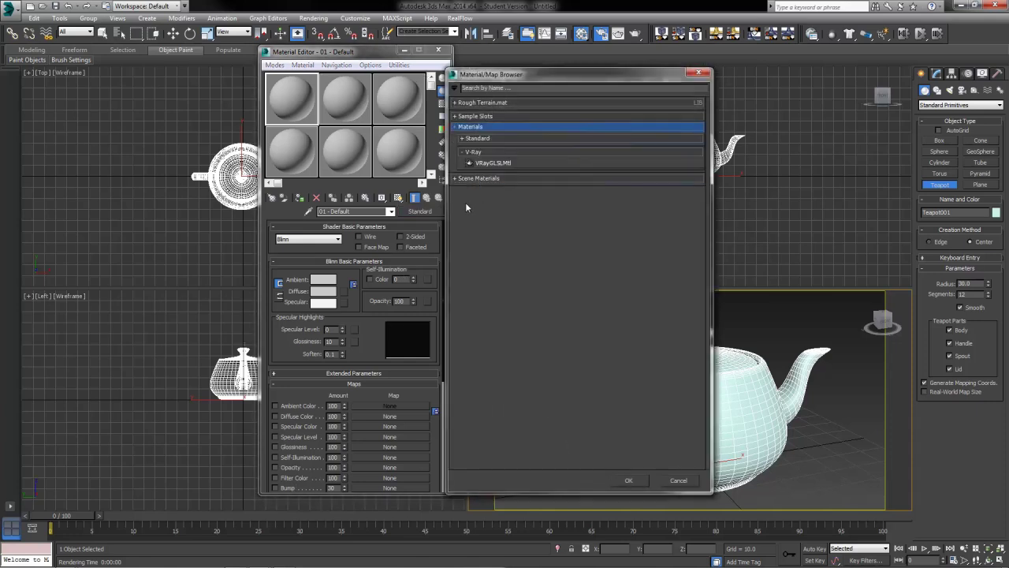
left_click(474, 136)
left_click(478, 137)
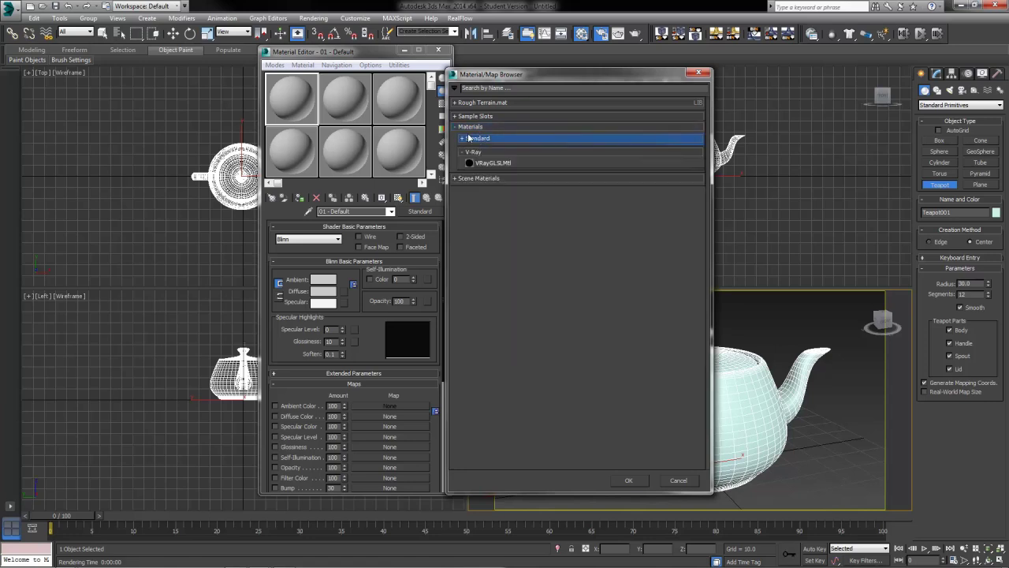
left_click(464, 140)
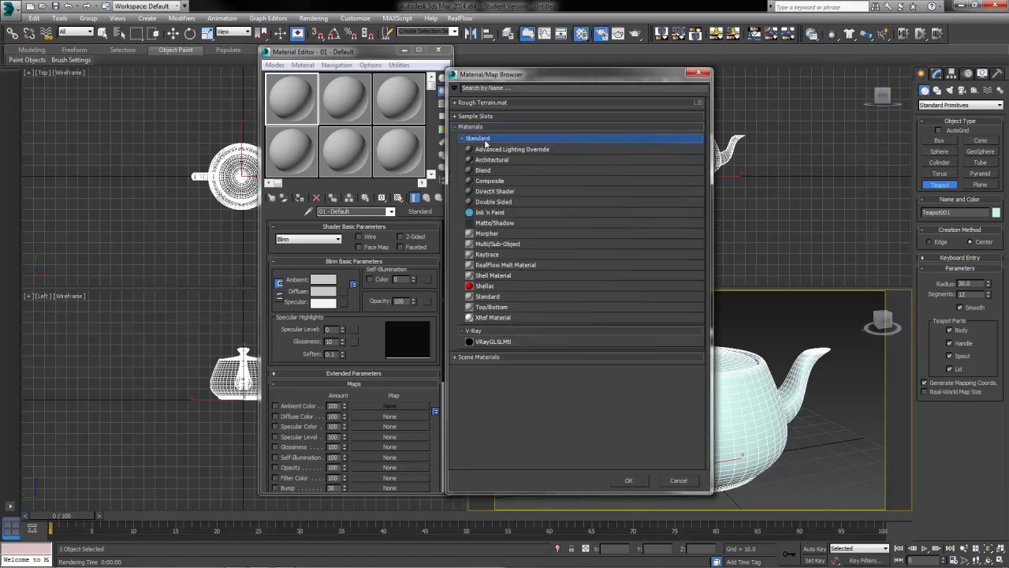
left_click(478, 329)
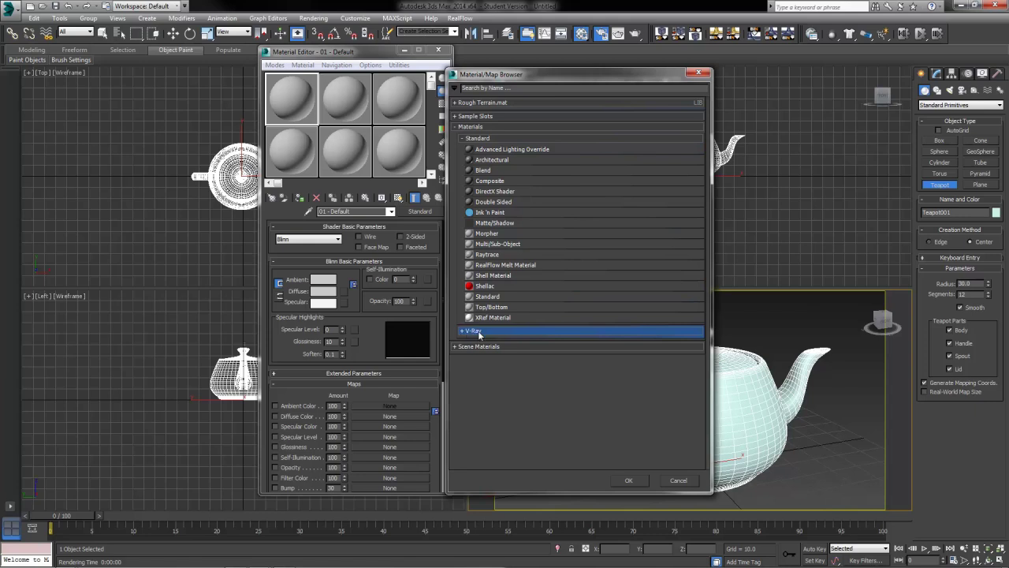
left_click(498, 139)
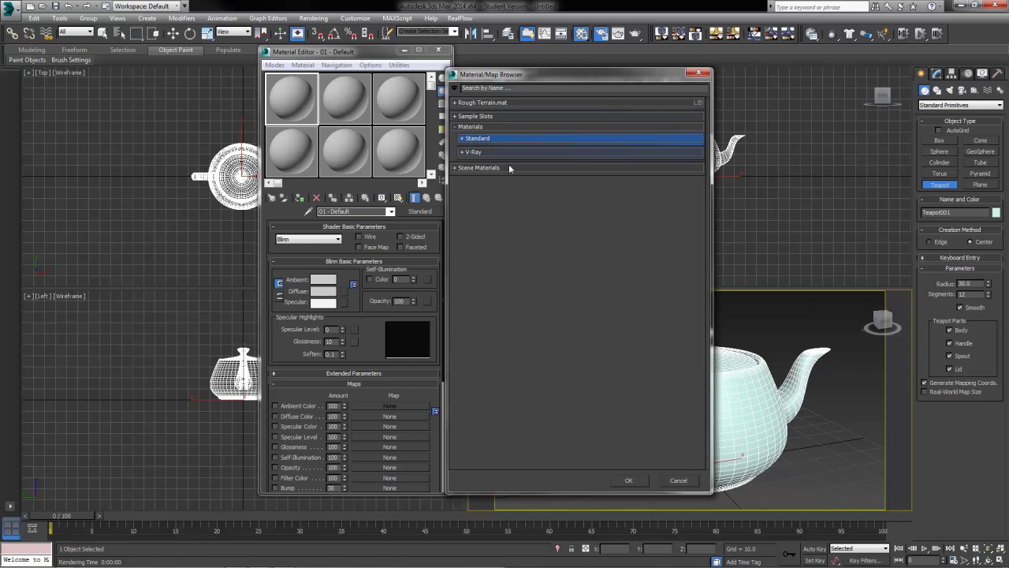
left_click(484, 138)
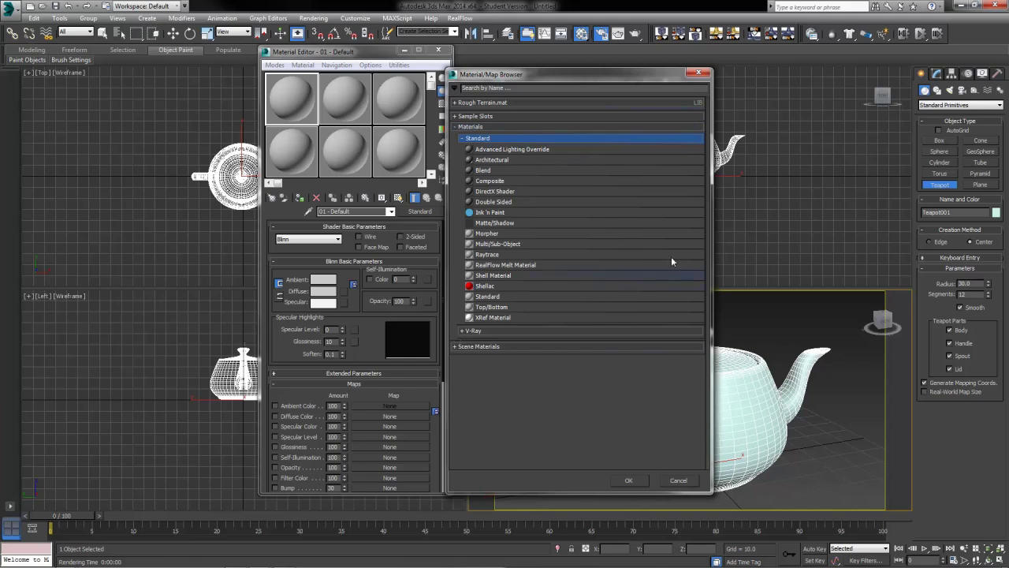
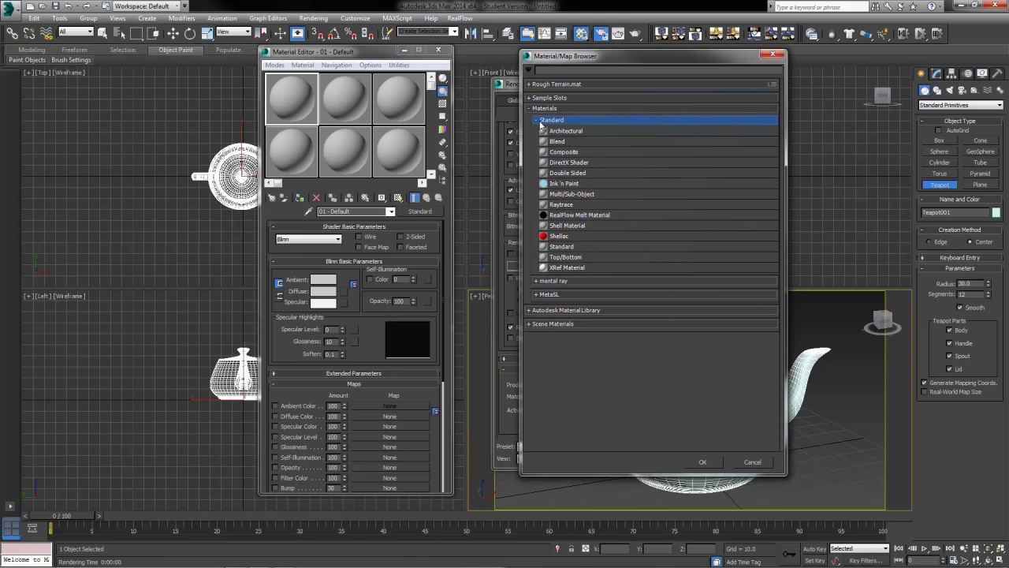
- Examine the mental ray material types in the Material/Map Browser, from Arch & Design to Subsurface Scattering Physical
left_click(544, 284)
scroll(615, 366, "down", 4)
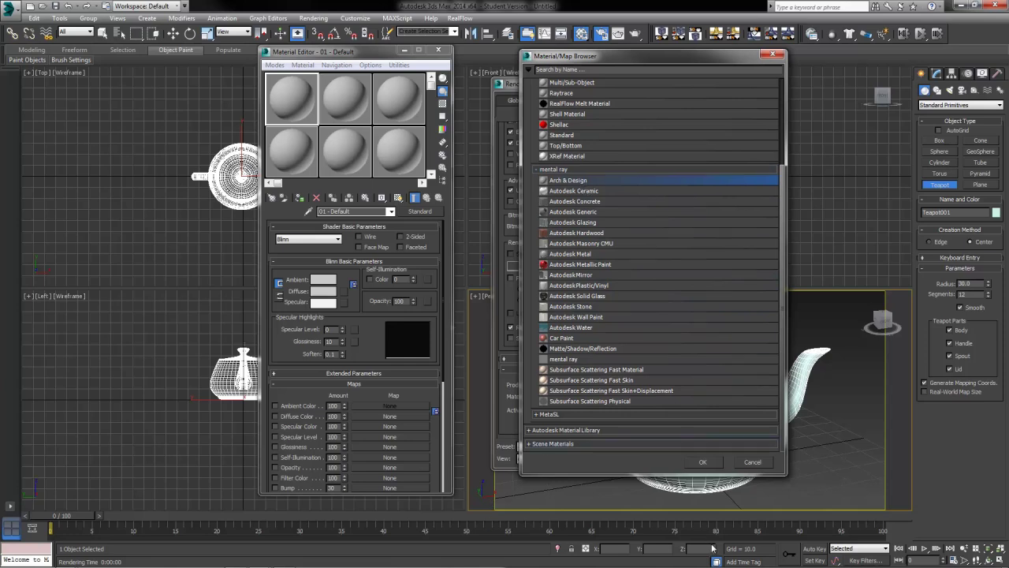
- Assign the Arch & Design material to the first slot, close the Render Setup, and move the Material Editor toward the middle of the workspace
left_click(703, 463)
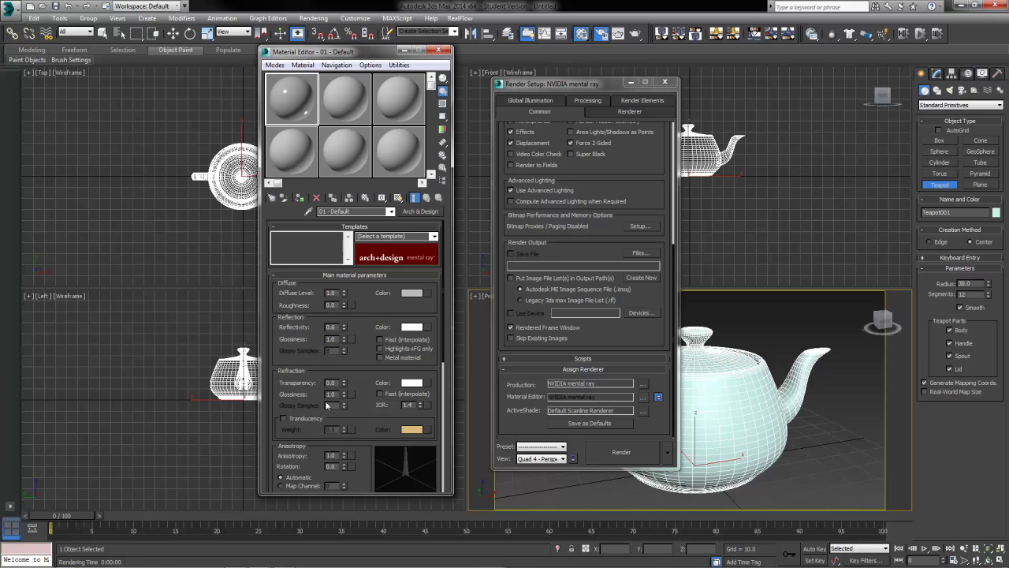
left_click(665, 82)
left_click_drag(377, 57, 507, 52)
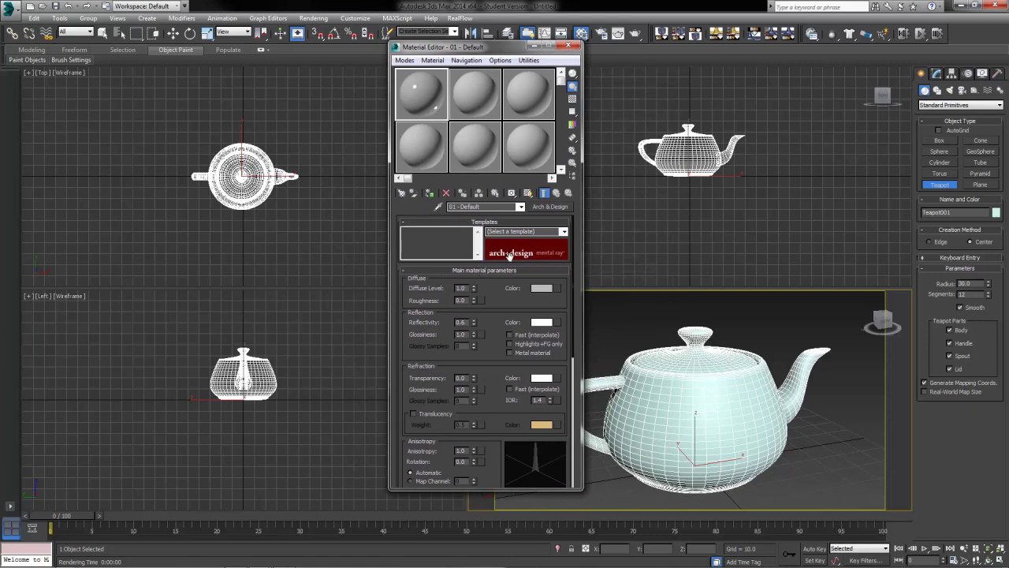
- Browse the Arch & Design templates and apply the Matte Finish template to the first material
left_click(564, 232)
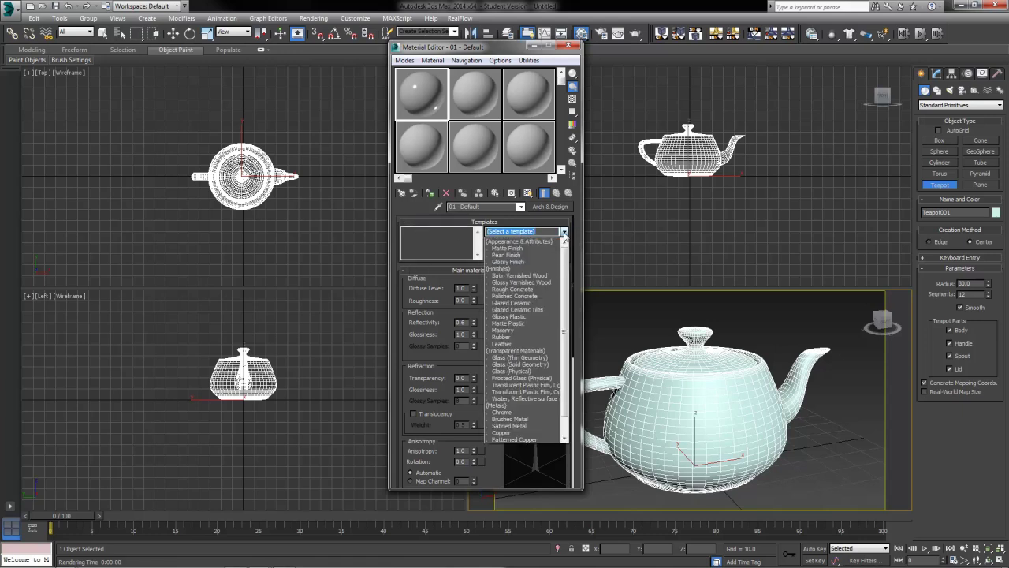
left_click_drag(564, 271, 575, 324)
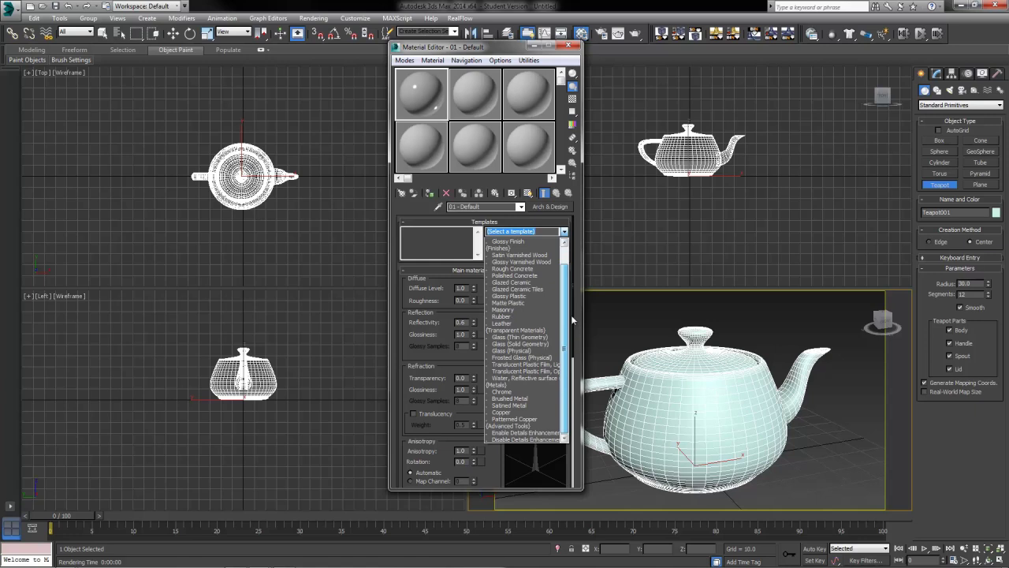
scroll(573, 319, "up", 1)
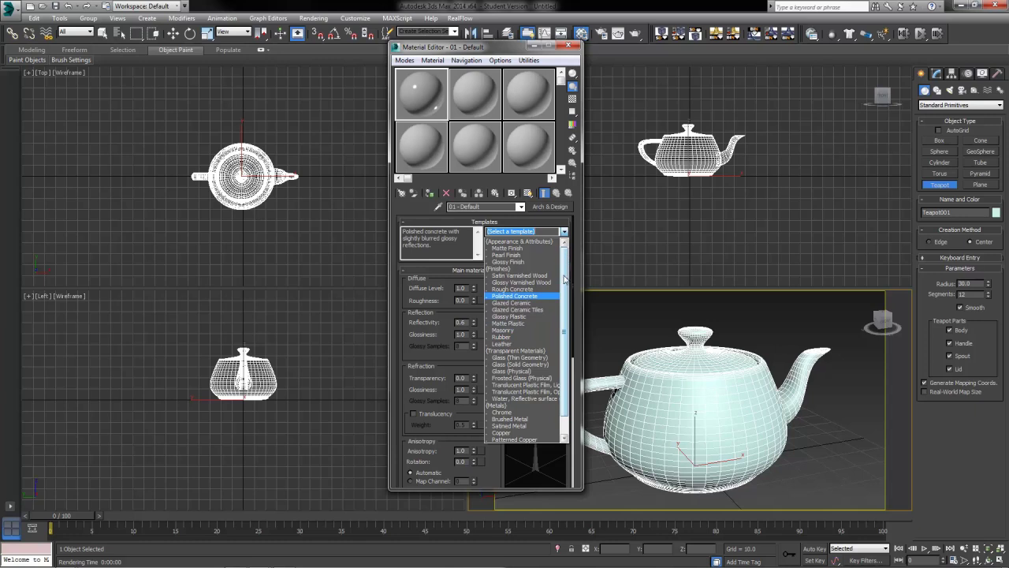
left_click(564, 231)
left_click(564, 231)
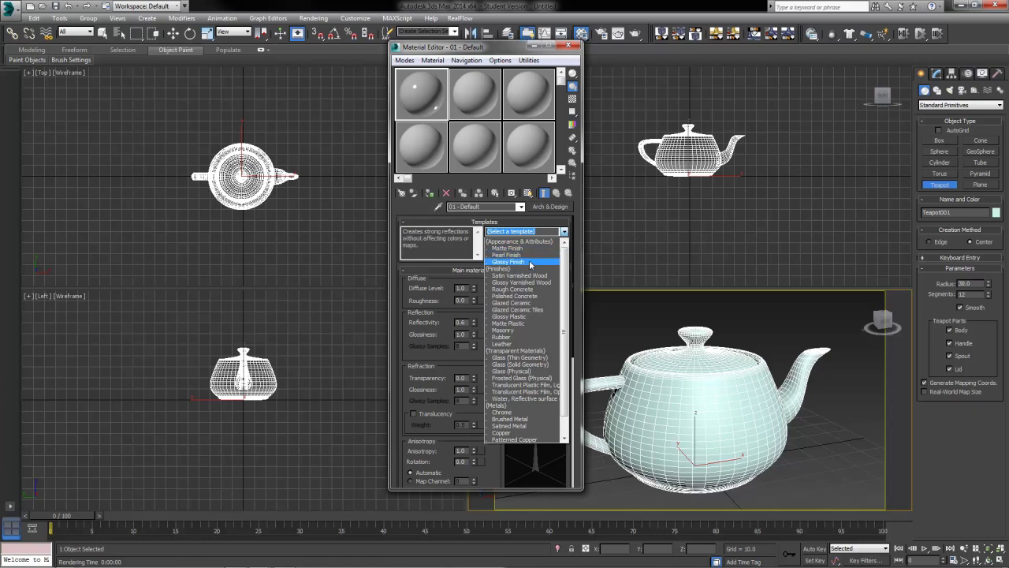
left_click(521, 247)
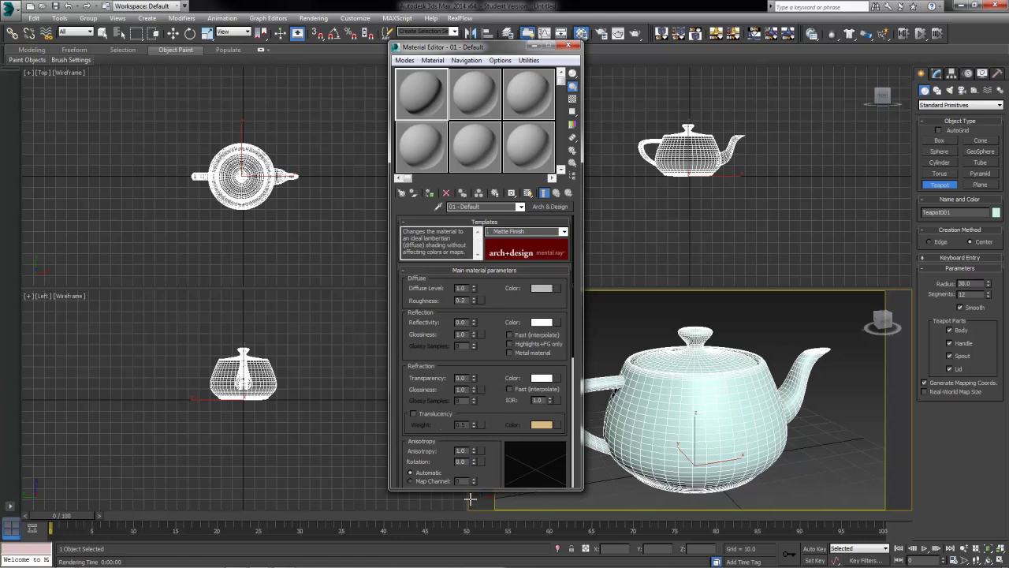
scroll(493, 350, "down", 5)
scroll(513, 371, "up", 5)
- Apply the Satin Varnished Wood template to the first material
left_click(563, 231)
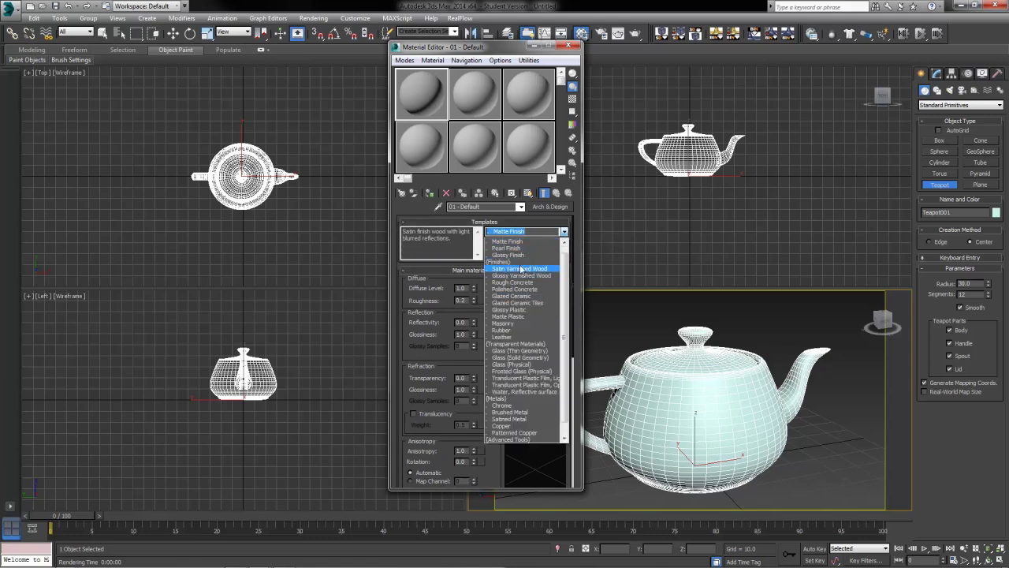
left_click(525, 269)
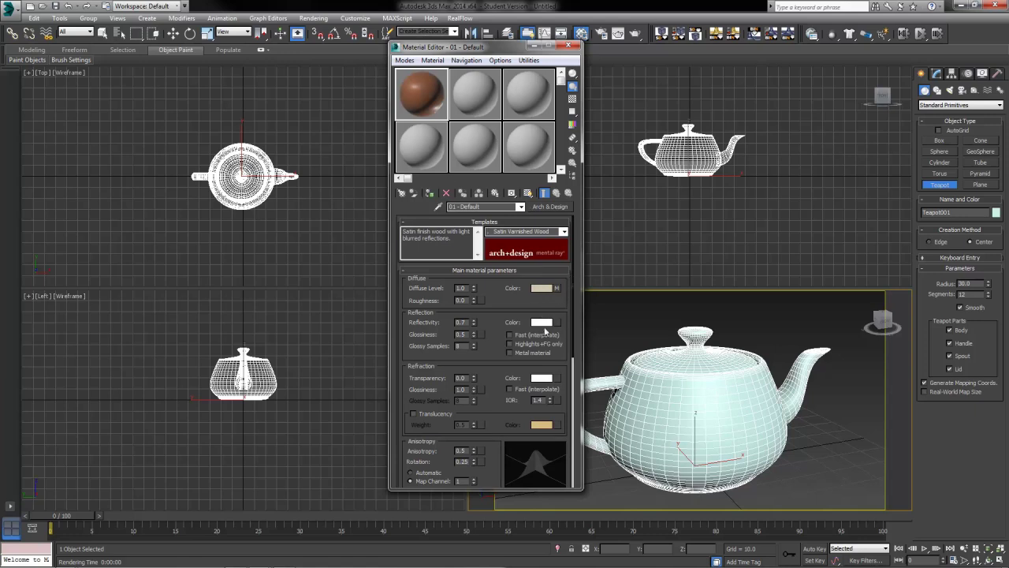
left_click_drag(492, 375, 496, 353)
- Apply the Glossy Finish template over the varnished wood material, and replace it with the Matte Finish template
left_click(564, 231)
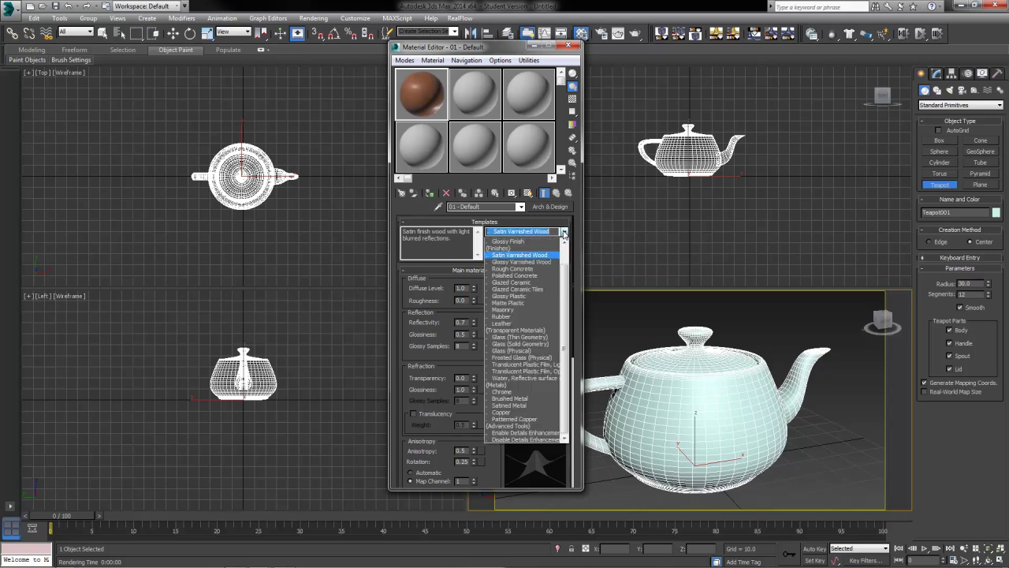
left_click(509, 241)
left_click(562, 233)
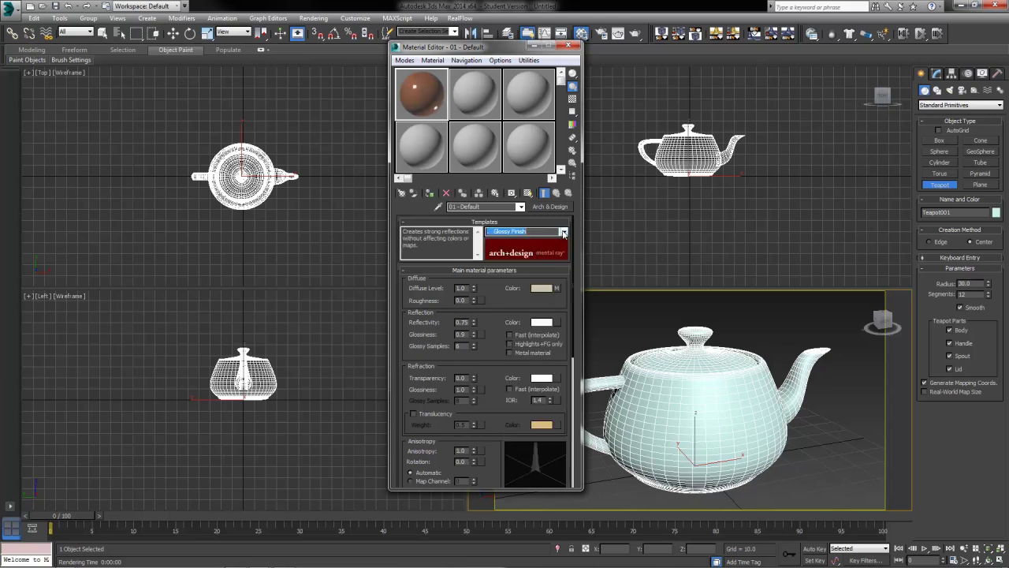
left_click(564, 232)
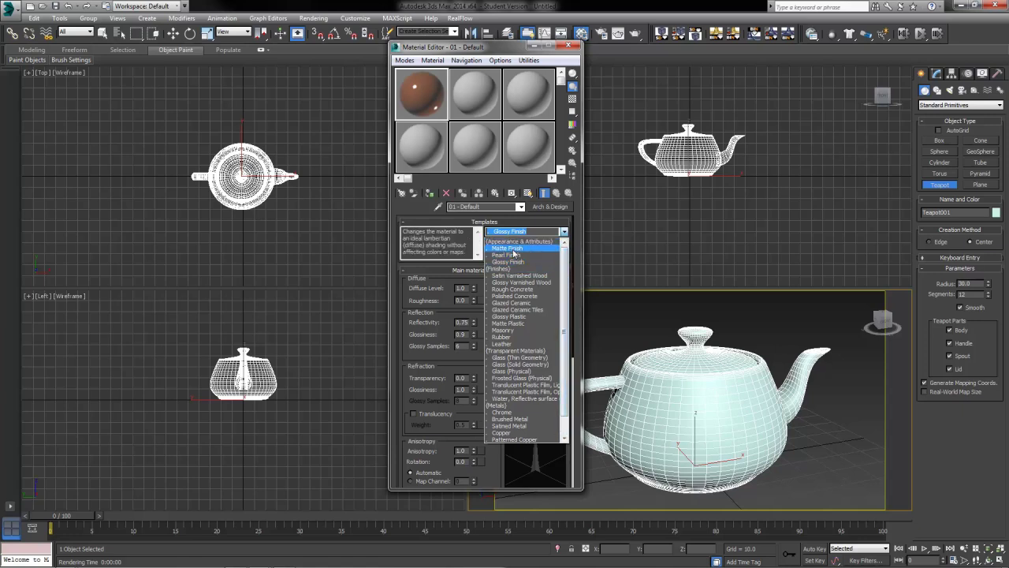
left_click(513, 249)
left_click(563, 233)
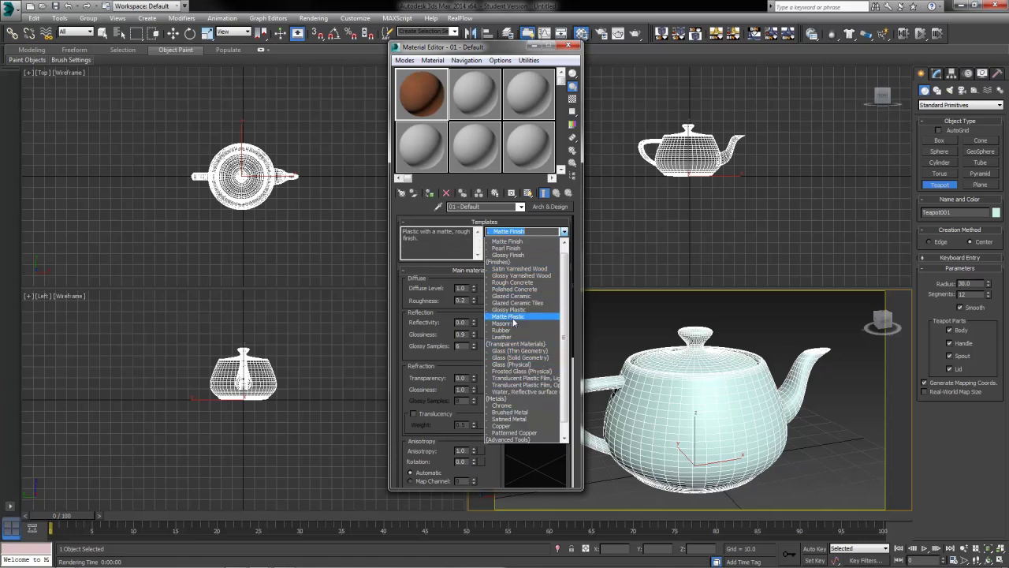
left_click(403, 345)
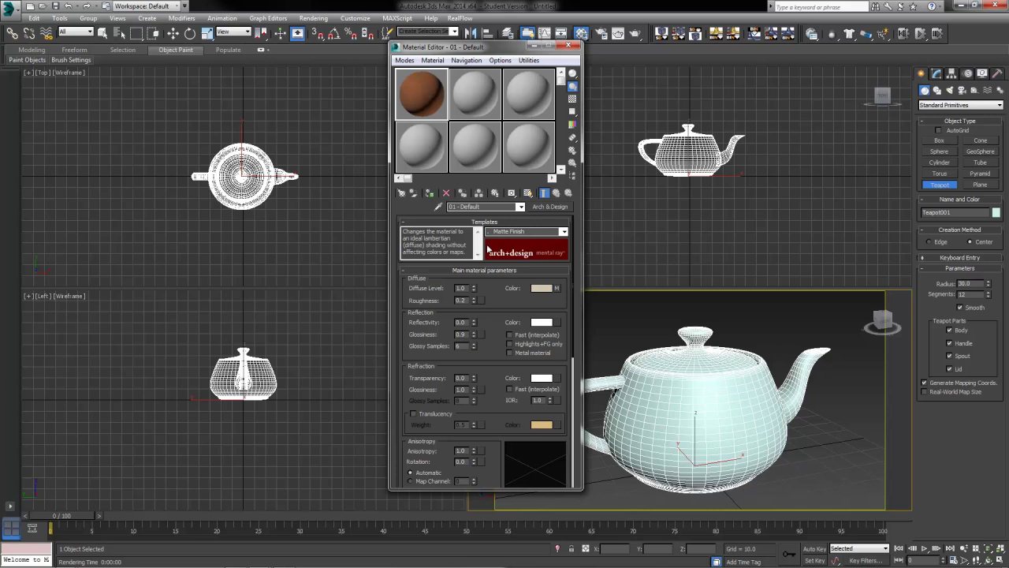
- Replace the first slot's material with a fresh Arch & Design material at its default settings
left_click(554, 208)
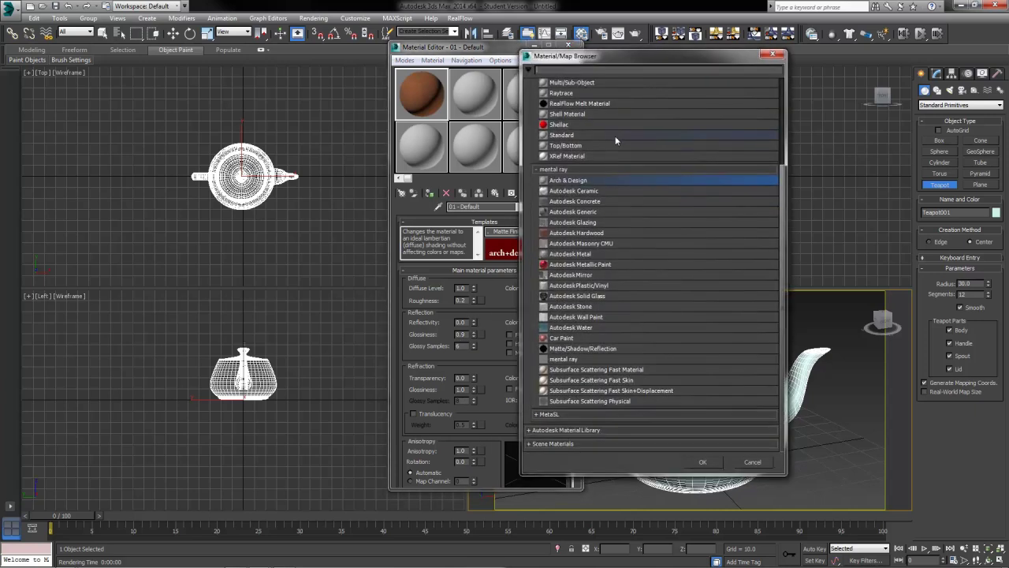
double_click(585, 181)
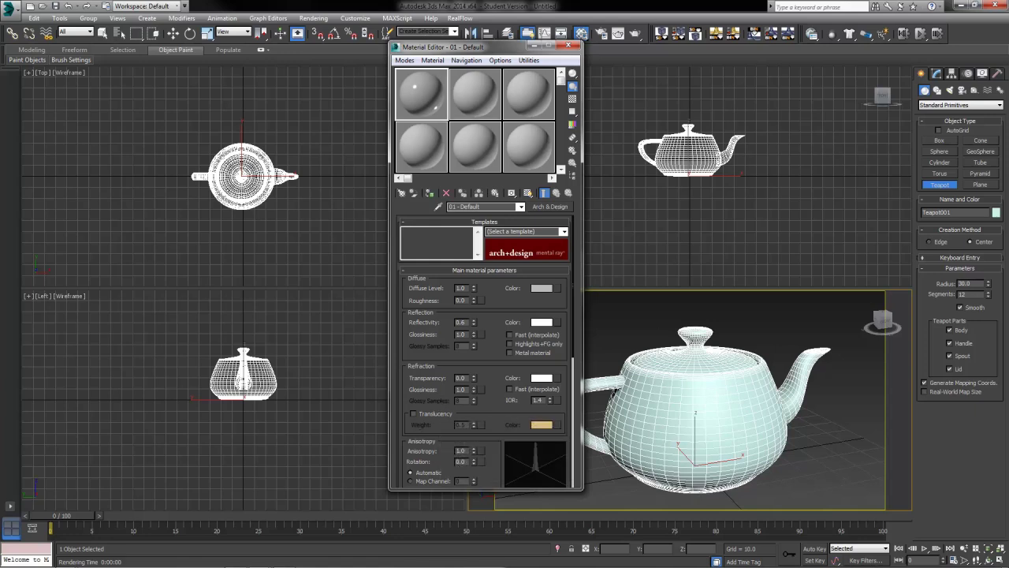
scroll(489, 281, "down", 1)
scroll(488, 299, "up", 1)
- Arrange the two 3ds Max windows side by side with both Material Editors visible, and select the 07 - Default Standard material in the second one
left_click_drag(651, 12, 2, 11)
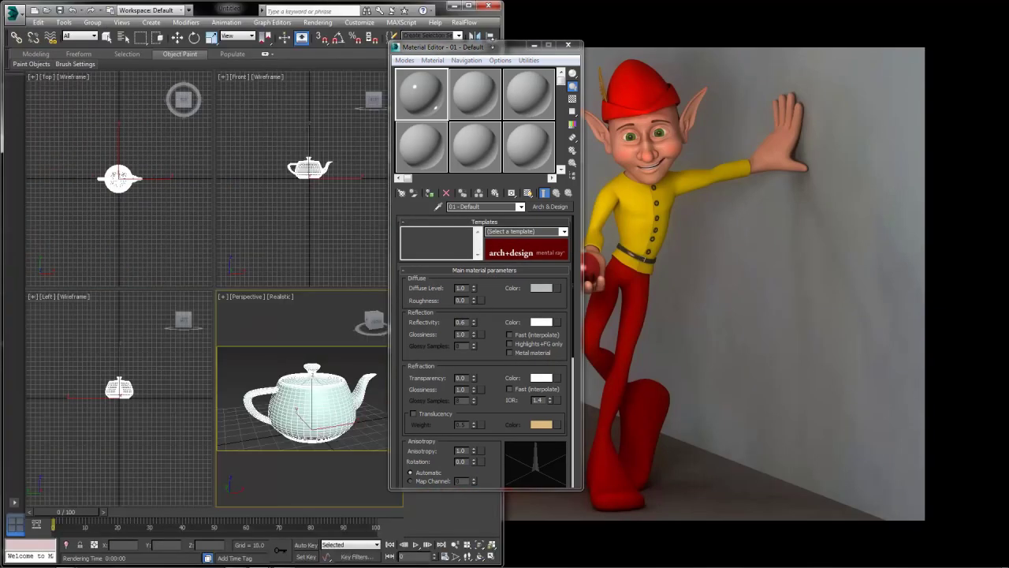
left_click_drag(449, 47, 323, 41)
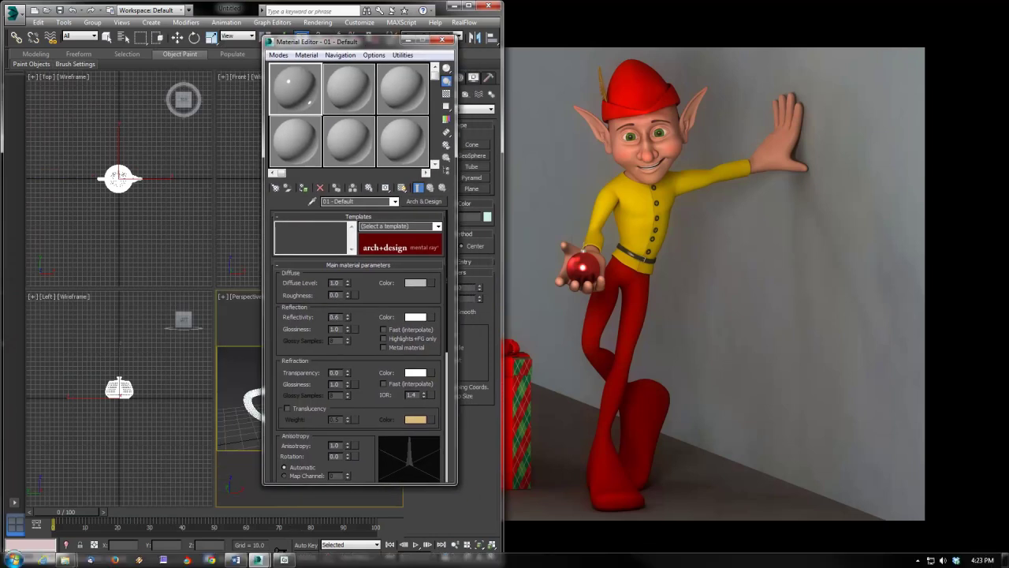
mouse_move(259, 561)
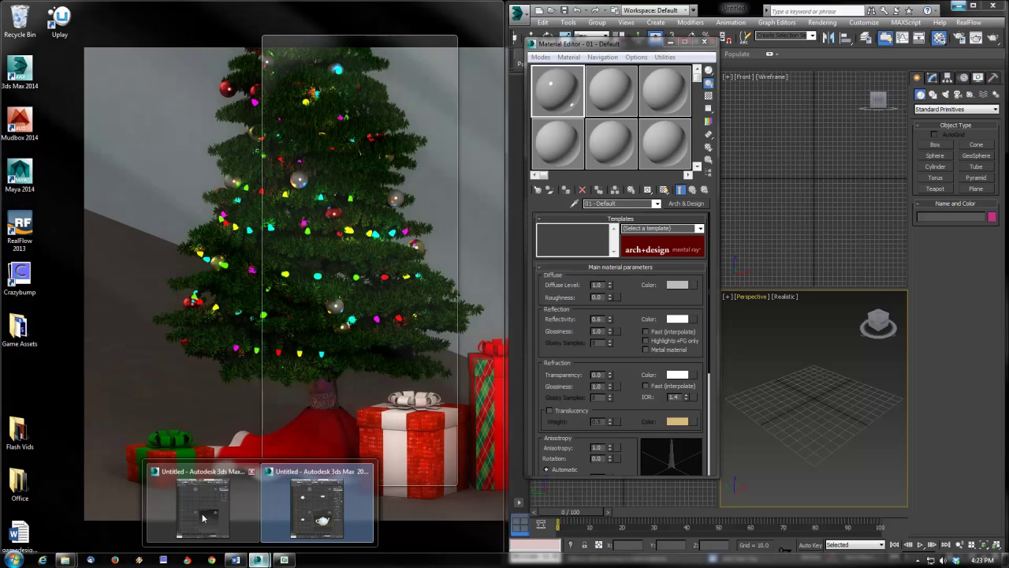
left_click(203, 518)
left_click(560, 146)
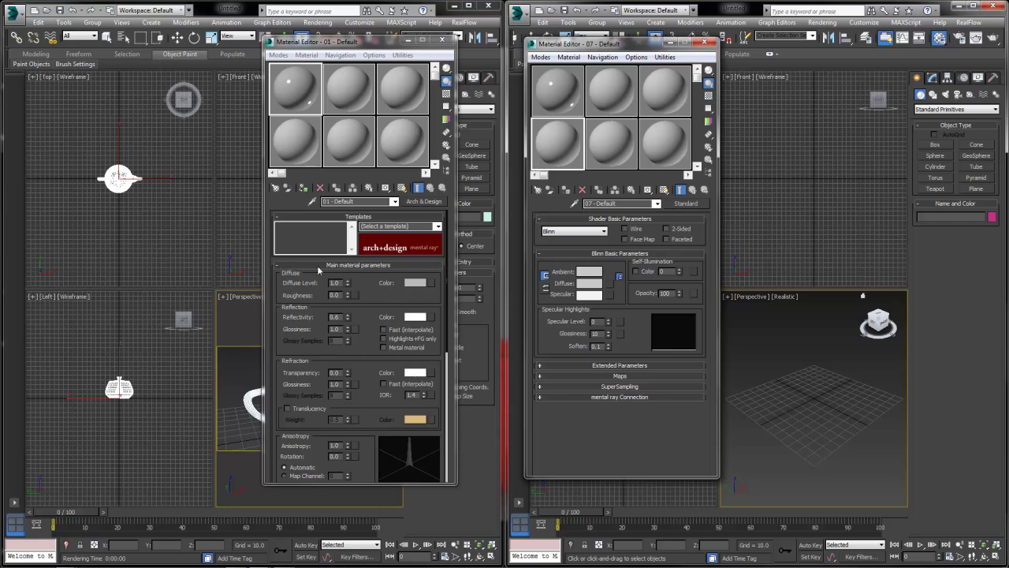
- Set the Arch & Design material's diffuse color to green, with red about 0.07, green 0.55 and blue 0.12
left_click(349, 281)
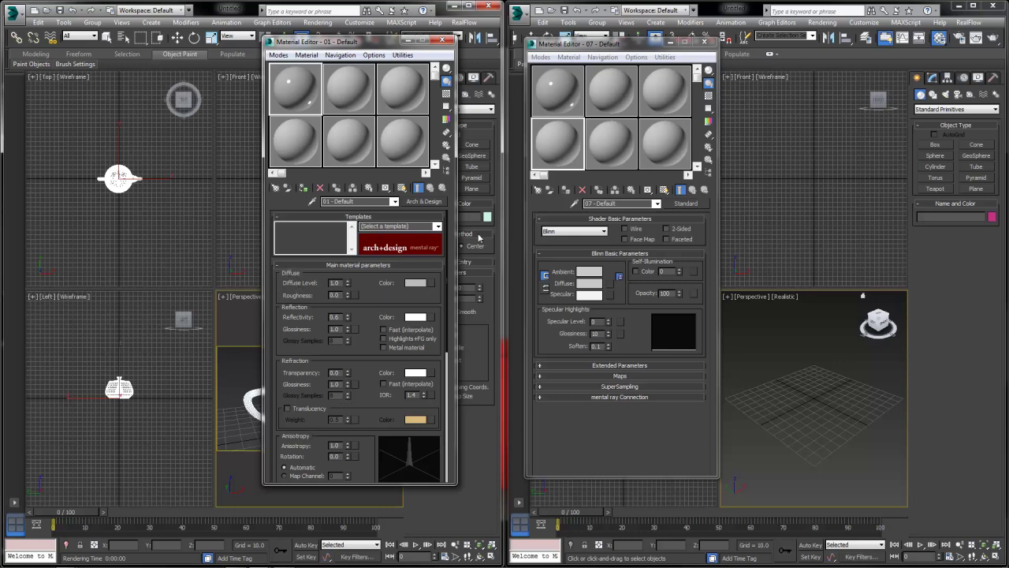
scroll(382, 302, "down", 2)
scroll(378, 318, "up", 2)
left_click(415, 284)
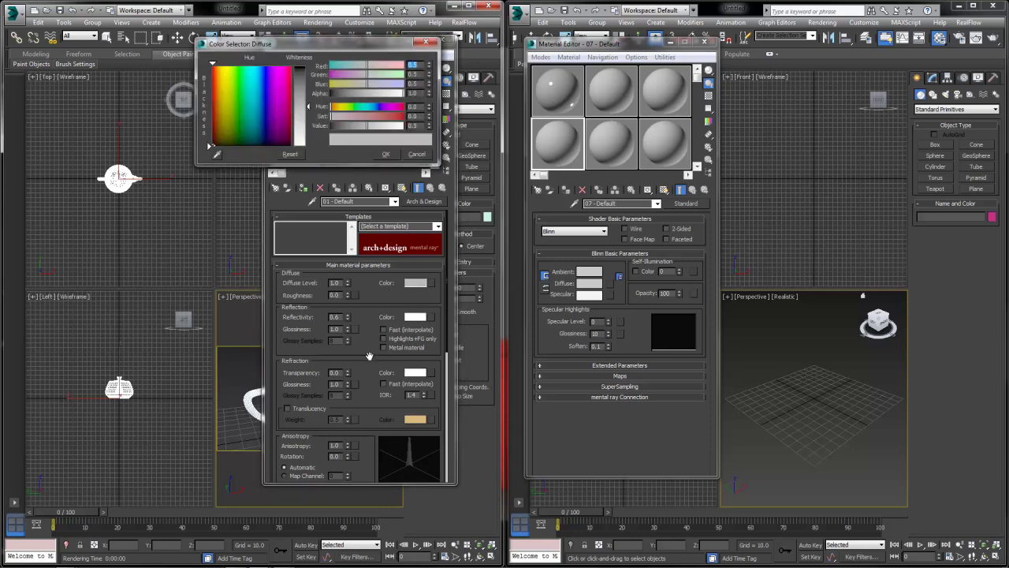
left_click_drag(257, 83, 240, 118)
left_click_drag(308, 76, 308, 106)
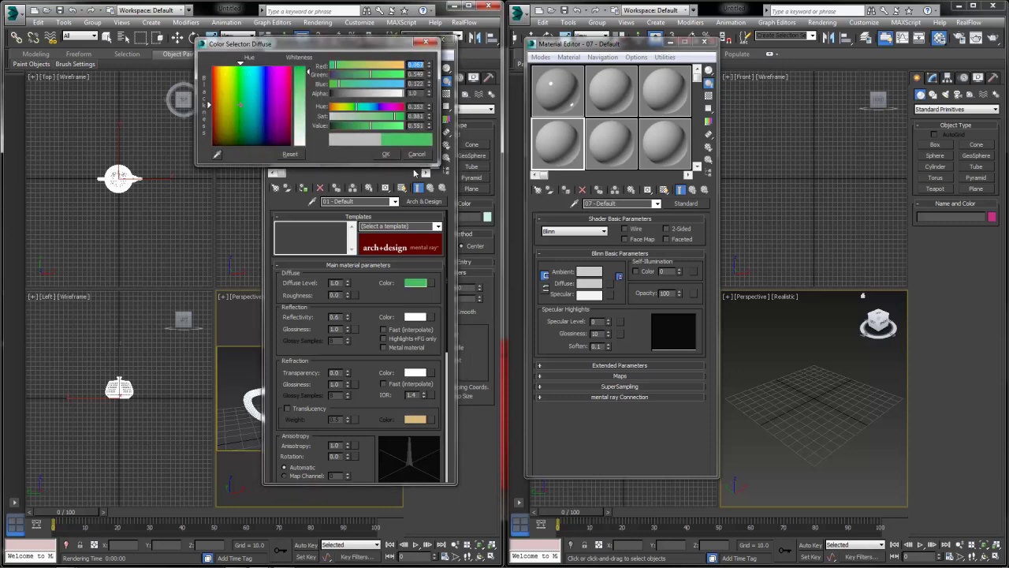
left_click(386, 153)
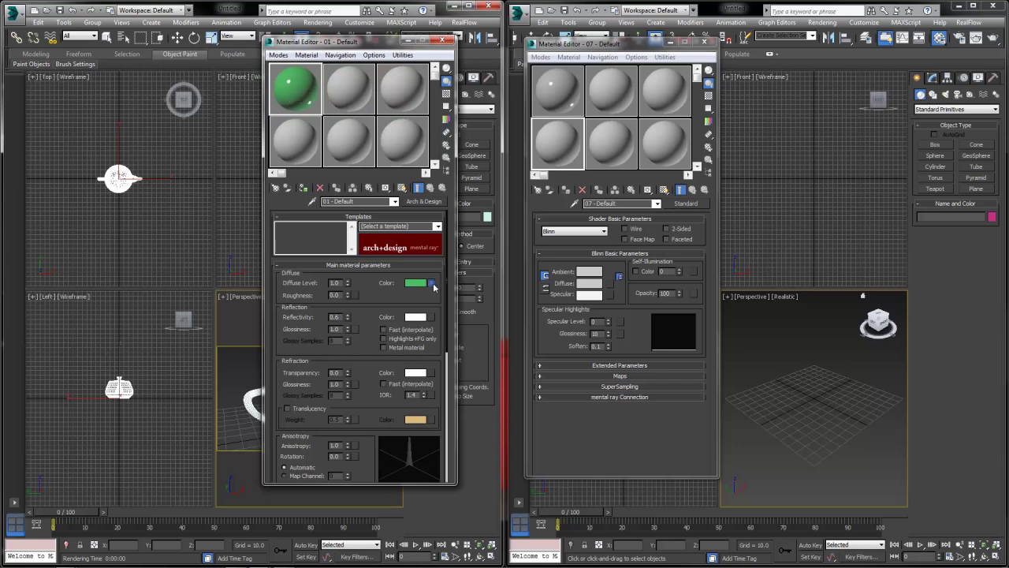
- Examine the standard maps offered for the diffuse color, such as Falloff, Checker and Bitmap, without assigning one
left_click(432, 284)
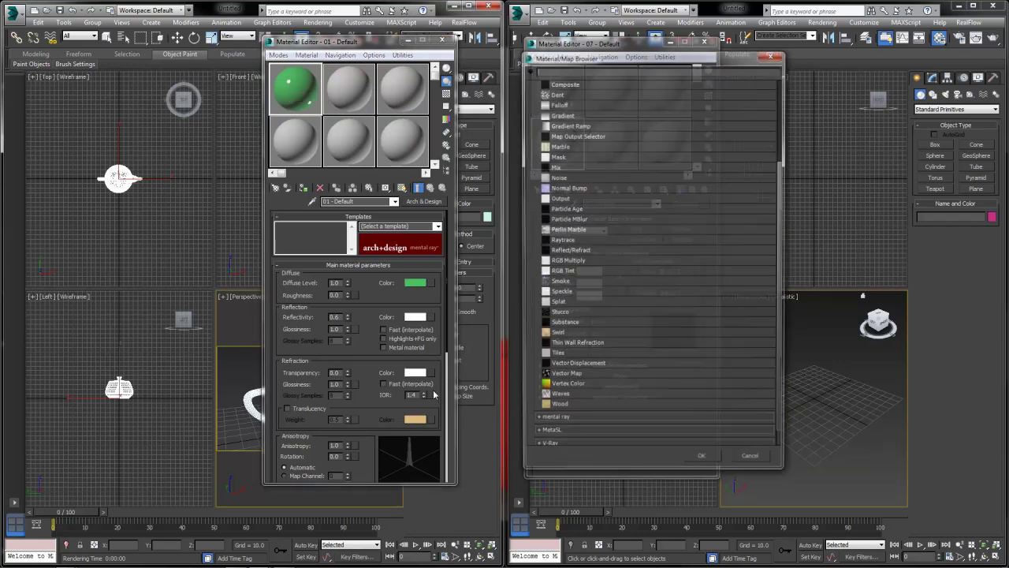
left_click(562, 179)
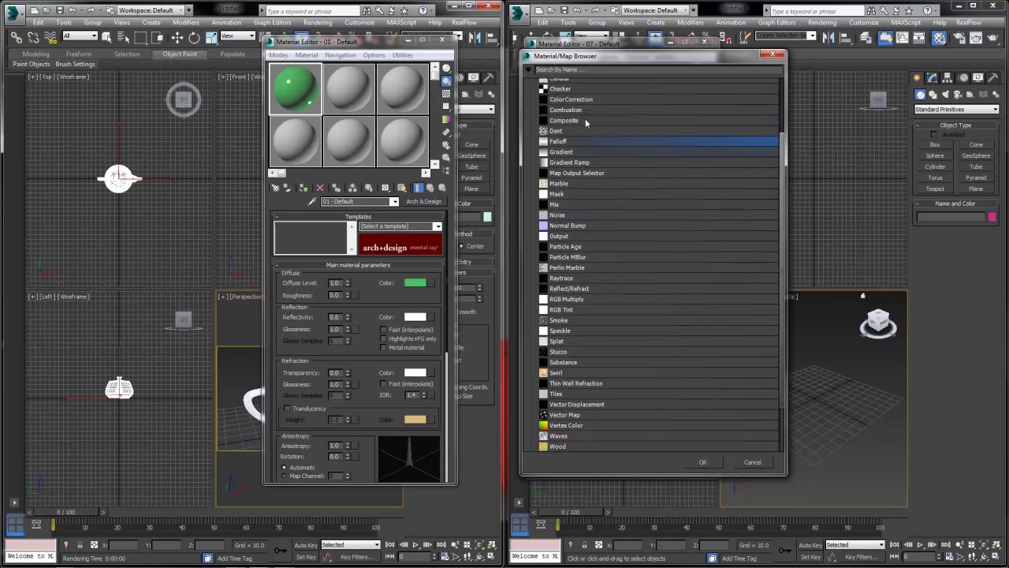
scroll(585, 118, "up", 1)
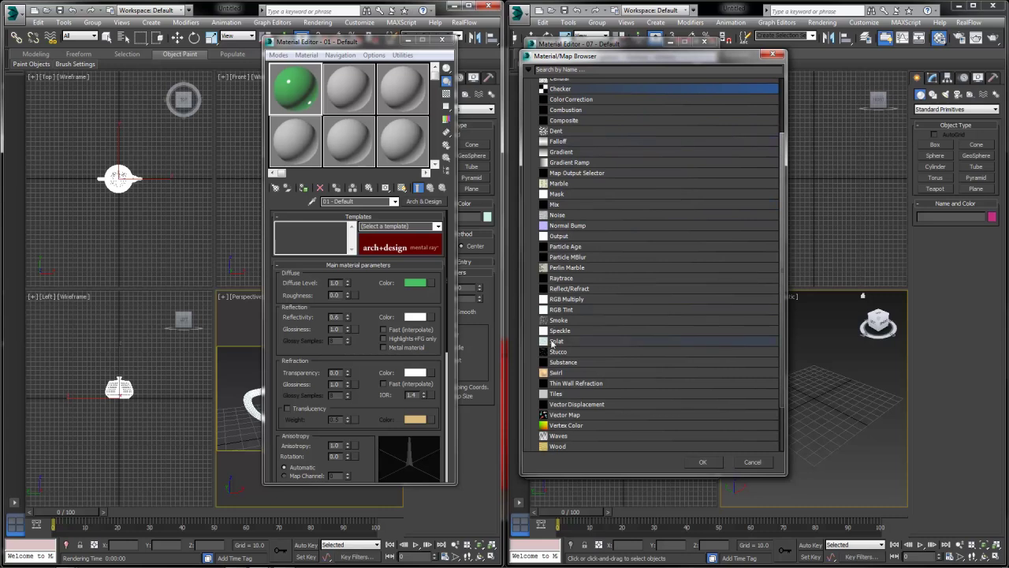
scroll(614, 196, "up", 2)
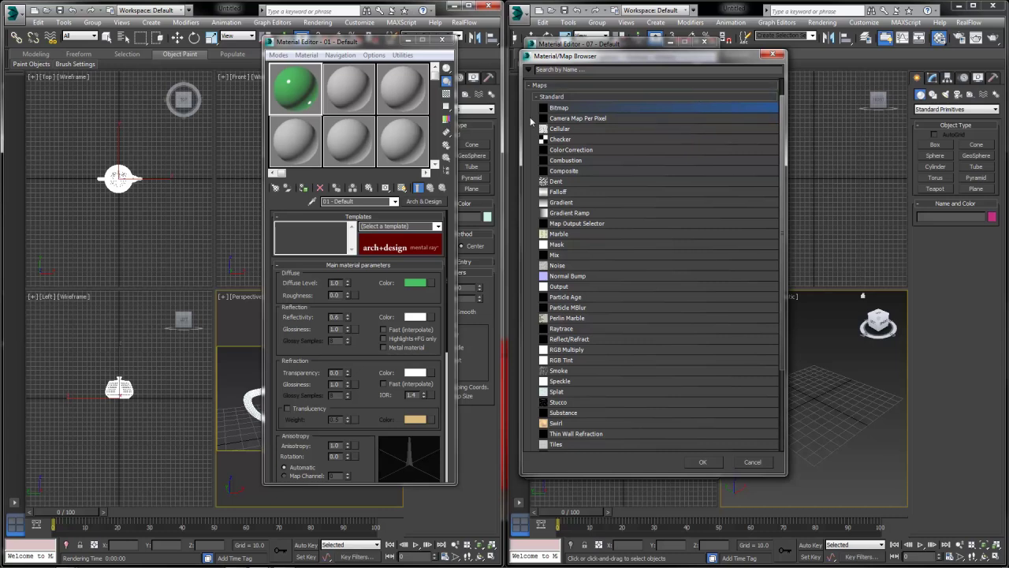
left_click(753, 463)
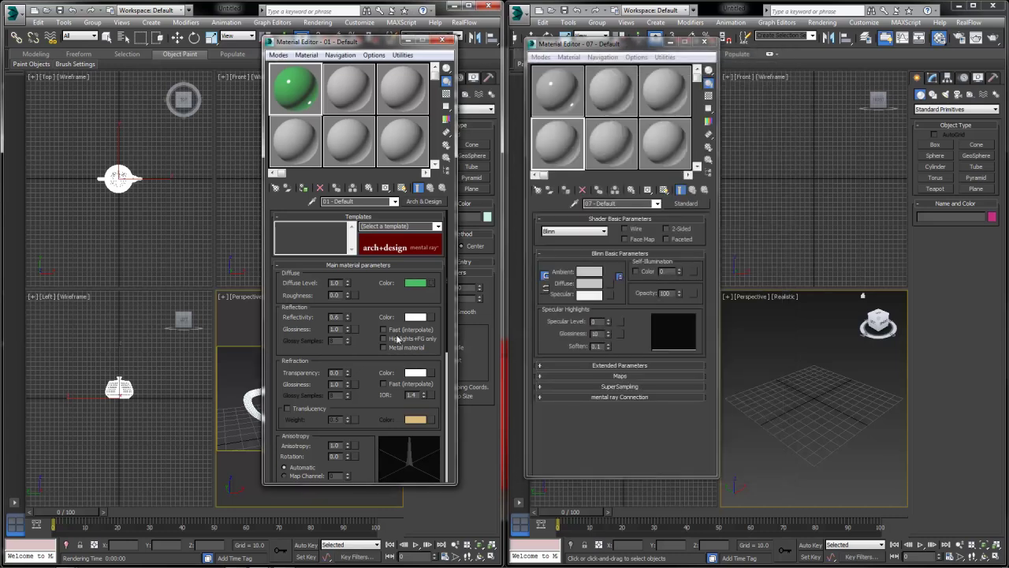
- Try lowering the Arch & Design material's diffuse level to 0.51, and restore it to 1.0
mouse_move(348, 284)
left_mouse_down()
mouse_move(336, 384)
mouse_move(334, 270)
left_mouse_up()
left_click_drag(346, 291, 342, 307)
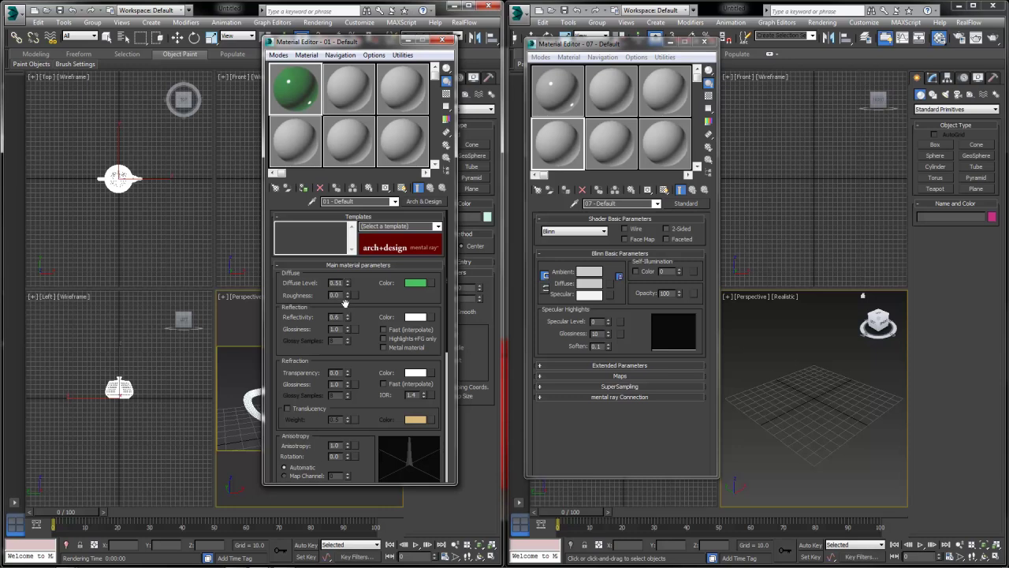
right_click(347, 282)
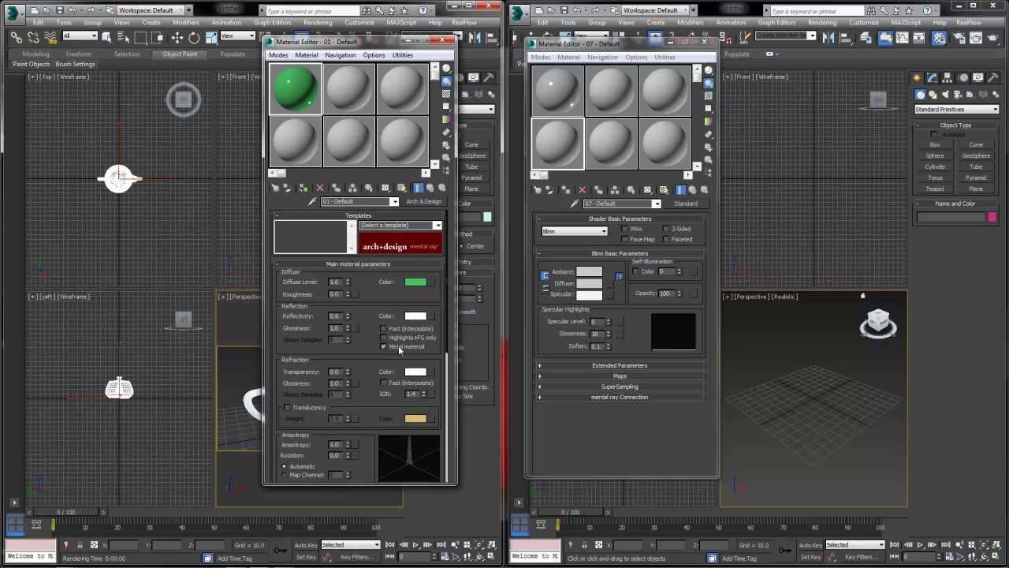
- Preview the green material with the Metal material option and with the sample slot's checkered background, and switch both off again
left_click(385, 348)
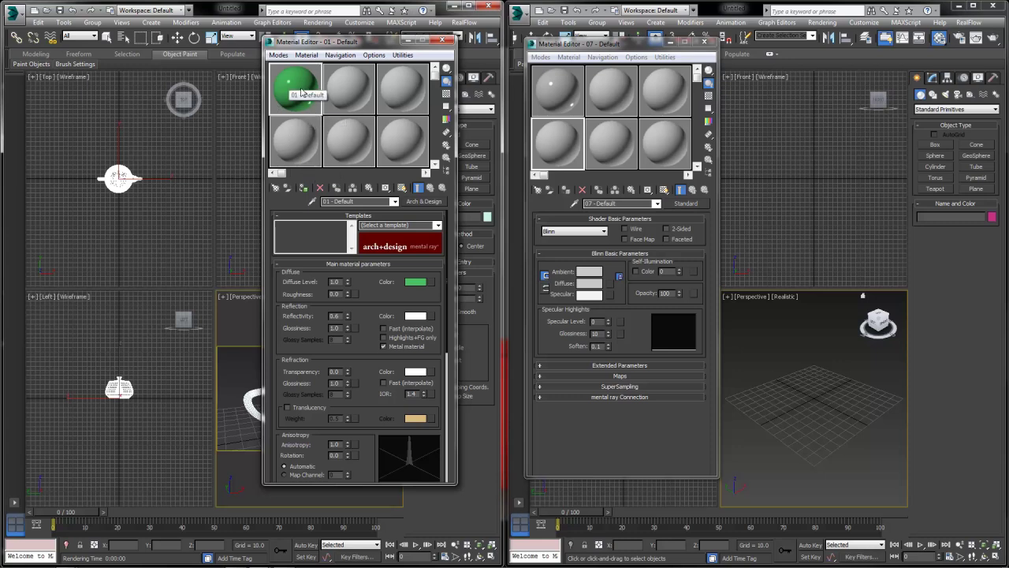
left_click(384, 346)
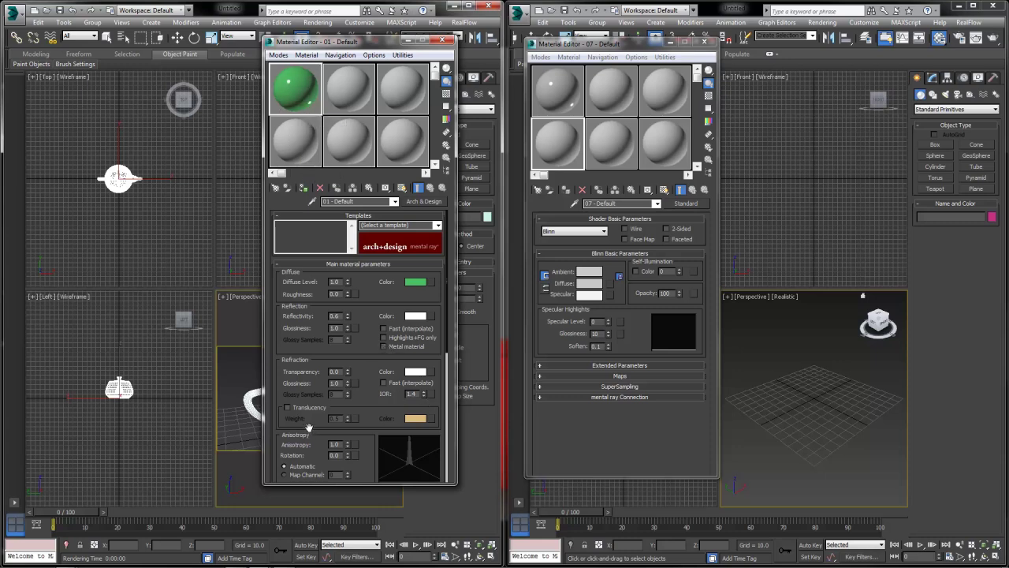
left_click(446, 94)
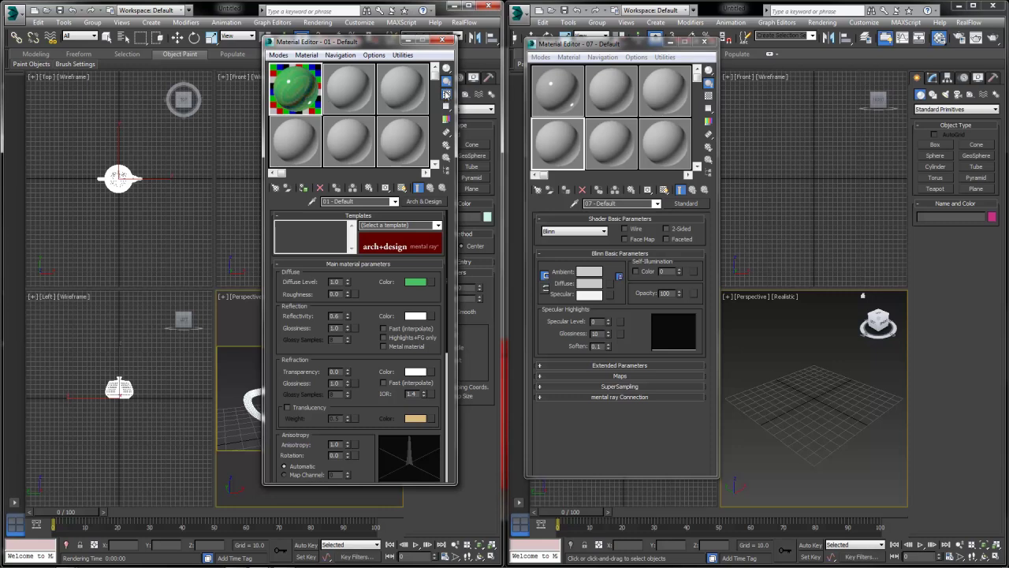
left_click(446, 94)
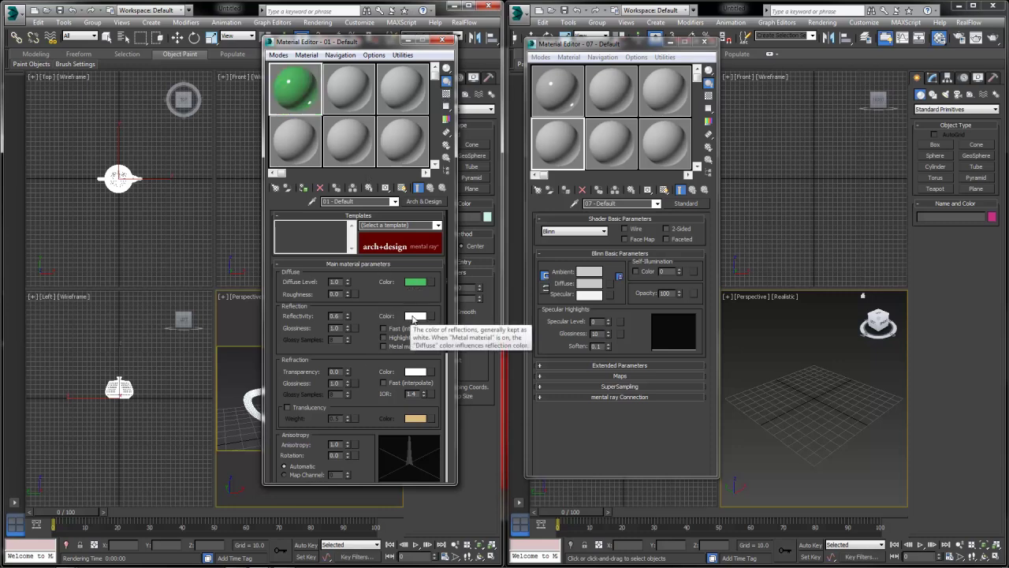
- Set the Arch & Design material's reflection color to bright yellow
left_click(413, 318)
left_click_drag(224, 87, 225, 65)
left_click_drag(307, 145, 307, 79)
left_click(386, 153)
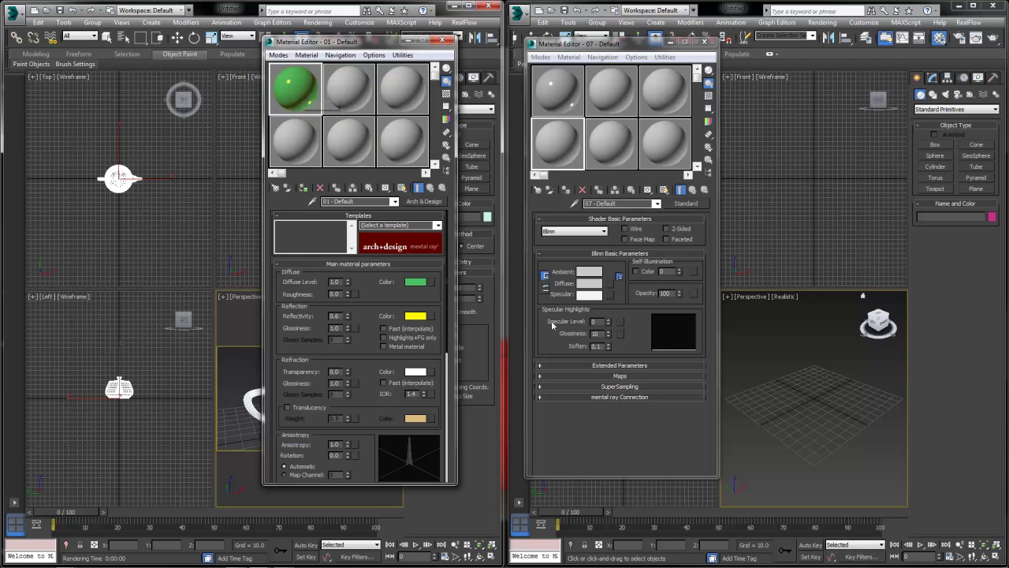
- Try to copy the Arch & Design material's green diffuse color onto the Standard material's diffuse color
right_click(415, 283)
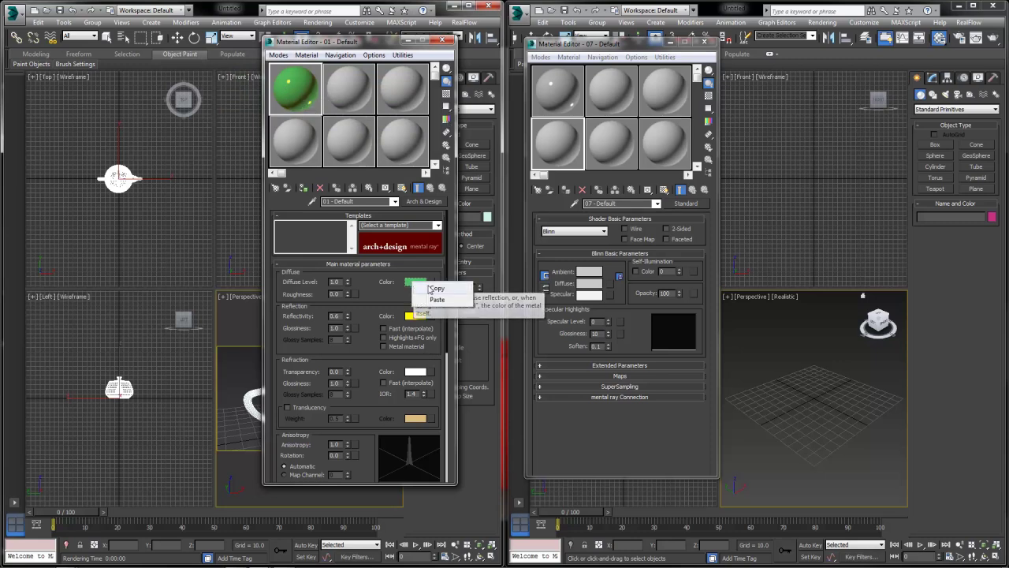
left_click(429, 289)
right_click(589, 282)
left_click(602, 300)
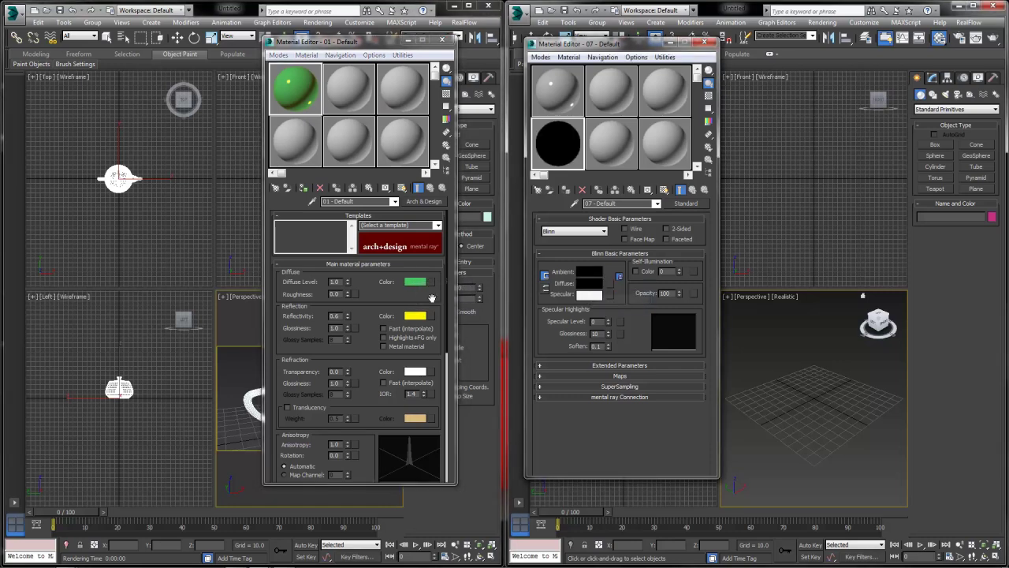
right_click(420, 282)
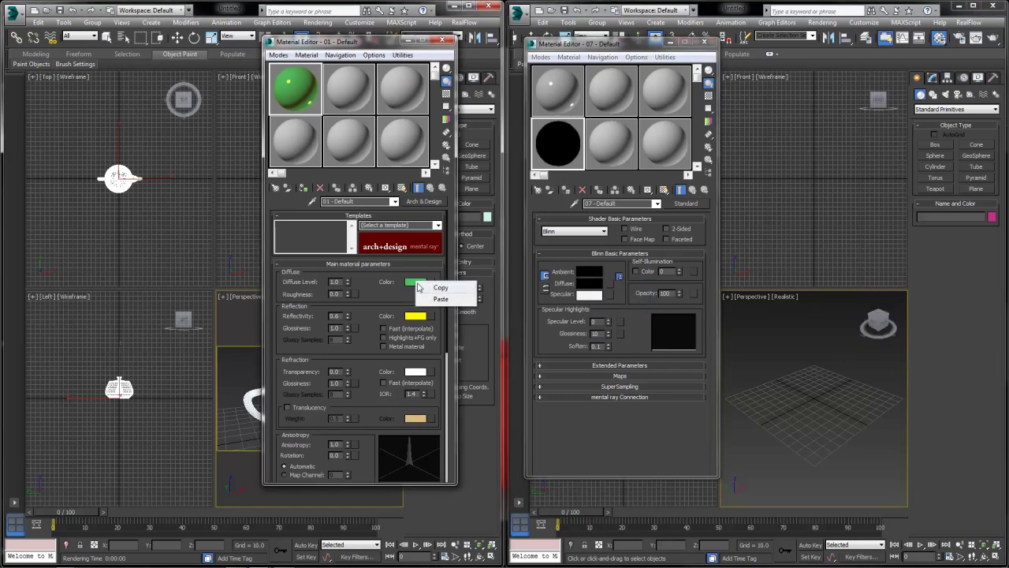
left_click(431, 289)
right_click(593, 285)
left_click(617, 300)
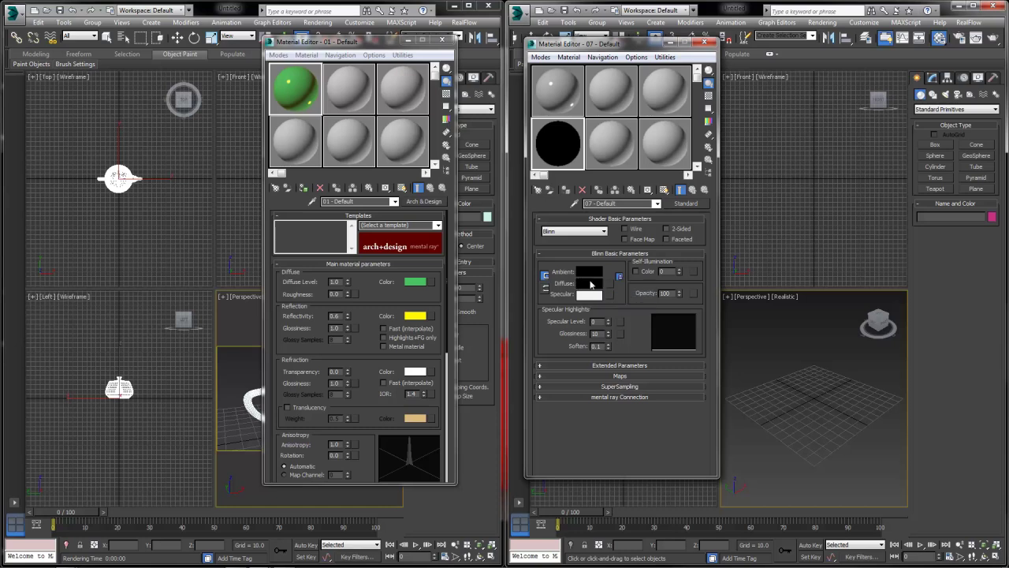
- Set the Standard material's diffuse color to a light green, with red about 80 and green about 160
left_click(588, 282)
left_click_drag(235, 120, 233, 108)
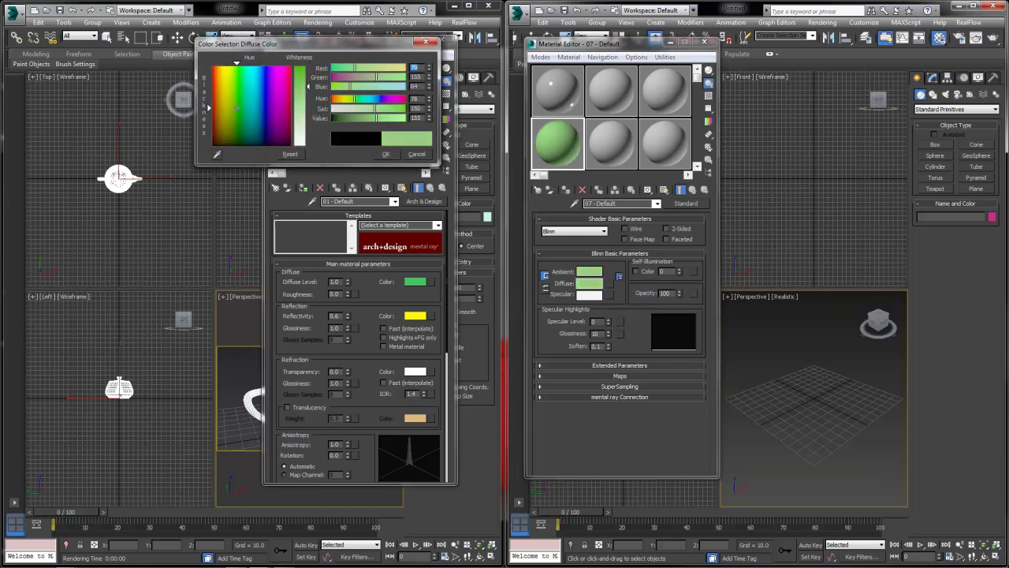
left_click(385, 154)
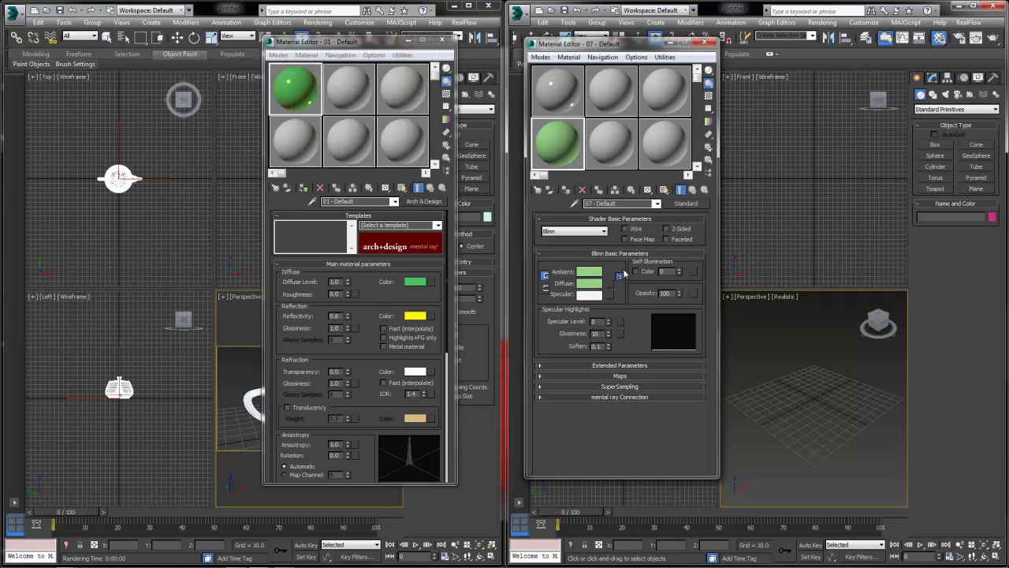
- Try to copy the Standard material's light green diffuse color onto the Arch & Design material's diffuse color
right_click(589, 283)
left_click(612, 291)
right_click(415, 285)
left_click(438, 300)
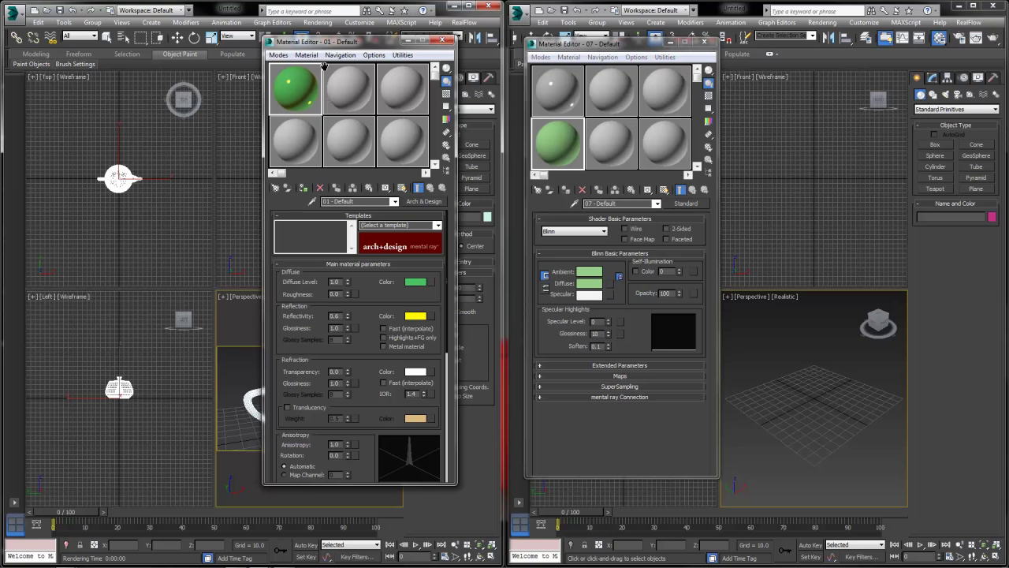
- Sample the Standard material's light green from the screen as the Arch & Design material's diffuse color
left_click(415, 282)
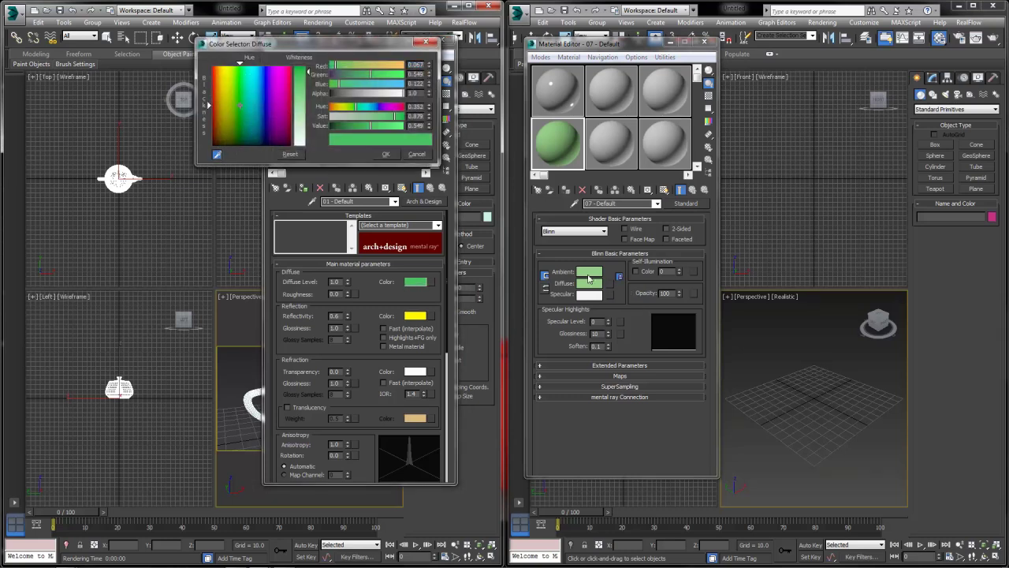
left_click_drag(589, 284, 380, 142)
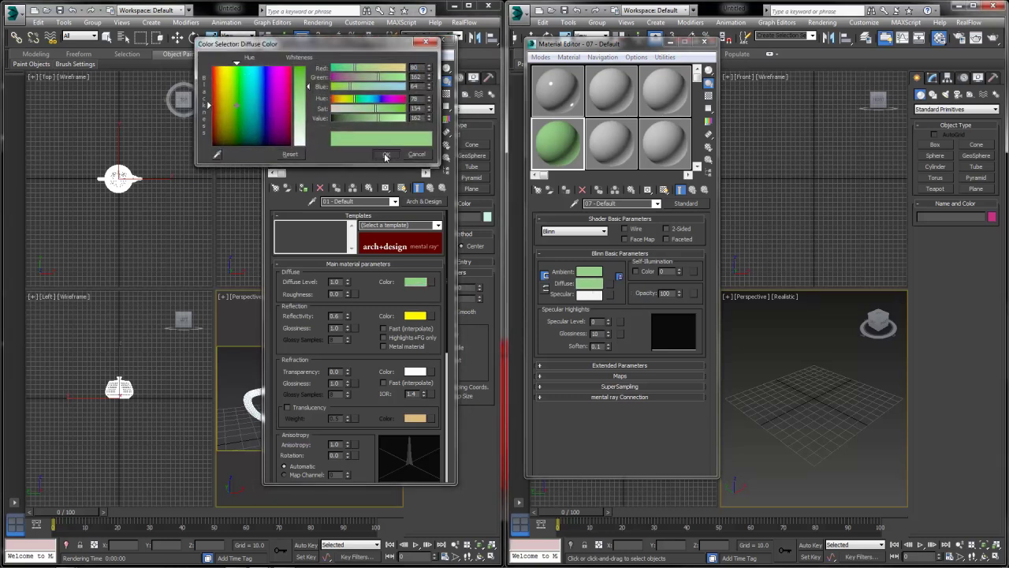
left_click(386, 155)
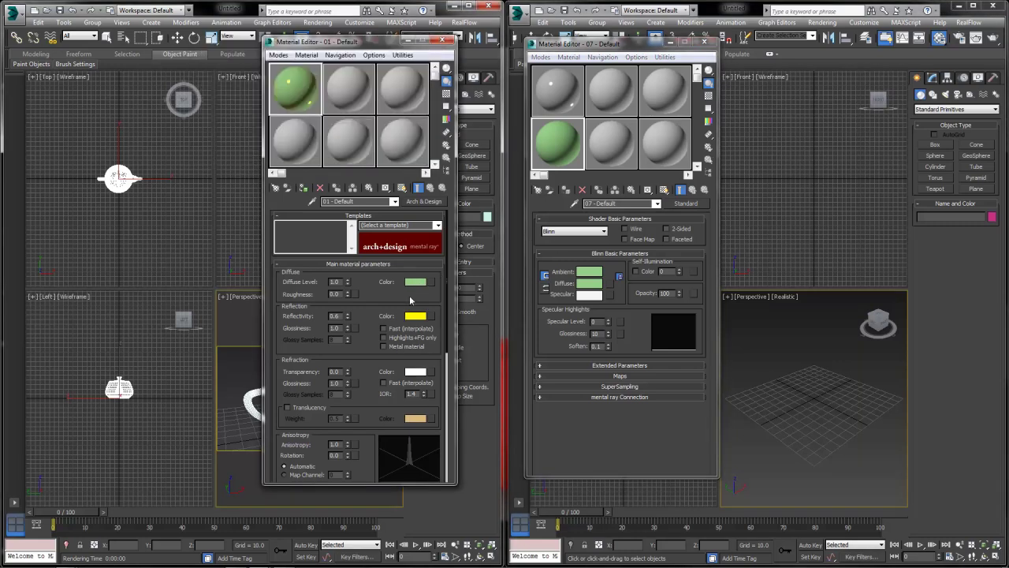
- Try the Arch & Design yellow as the Standard material's specular color, with specular level 85 and glossiness 74
left_click(590, 297)
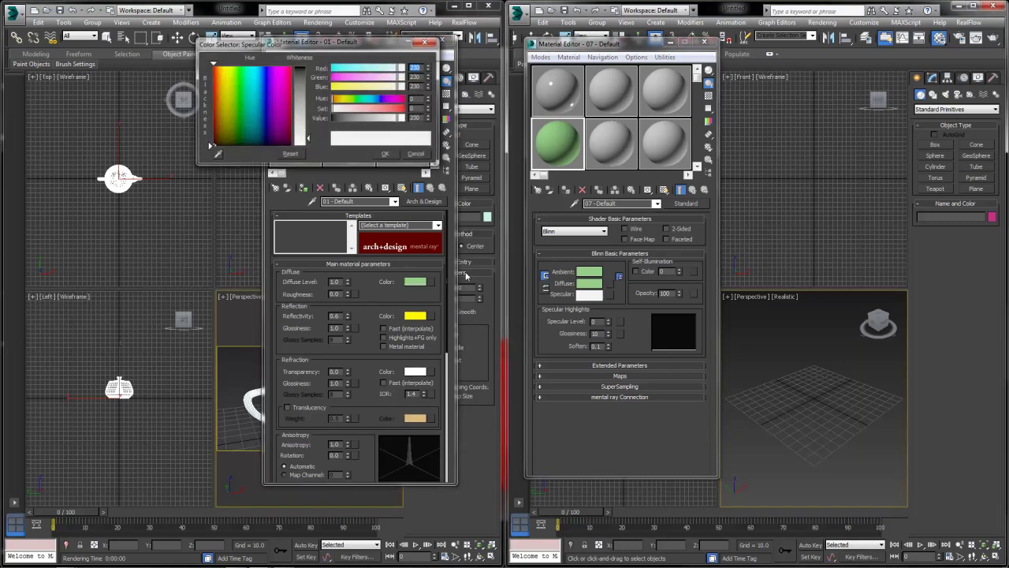
left_click(217, 154)
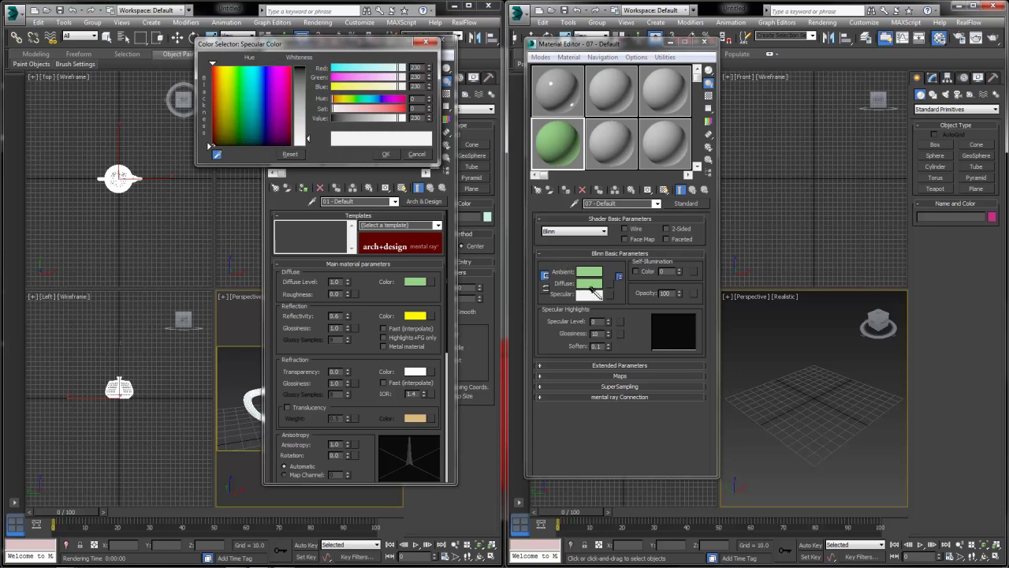
left_click(418, 318)
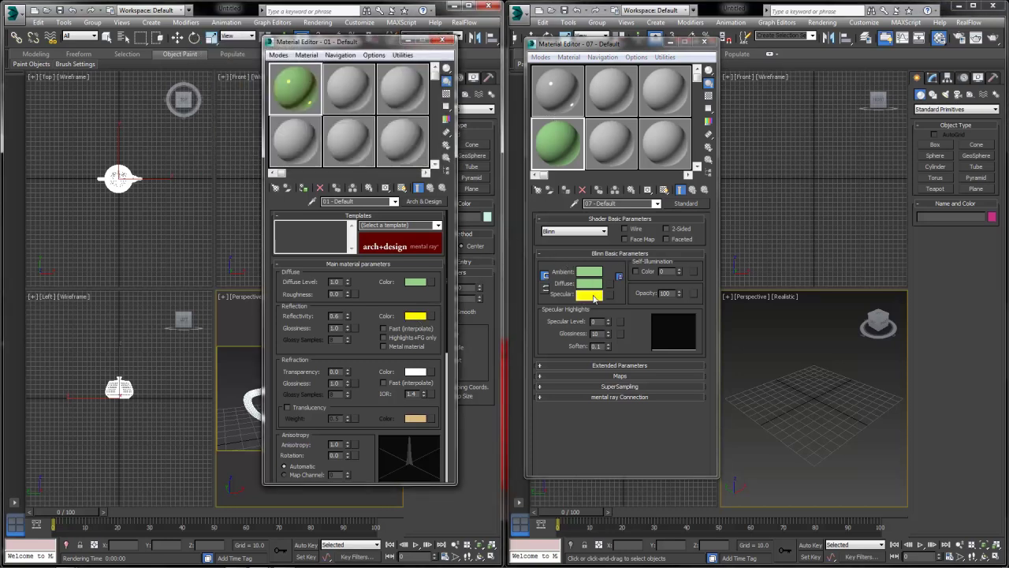
mouse_move(608, 325)
left_mouse_down()
mouse_move(607, 315)
mouse_move(609, 327)
left_mouse_up()
left_click(420, 155)
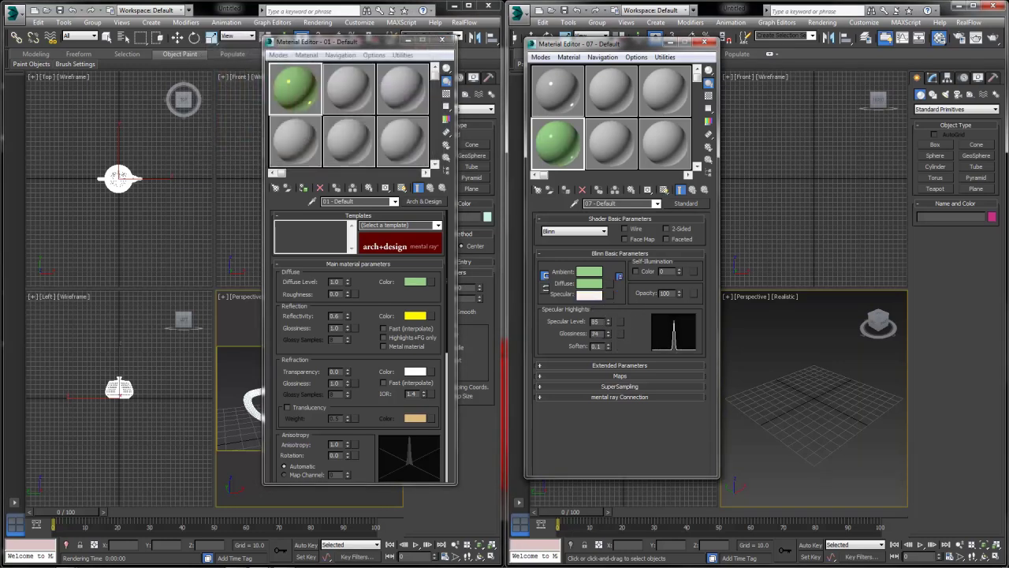
- Sample the Arch & Design yellow reflection color as the Standard material's specular color, and set its specular level to 90
left_click(597, 294)
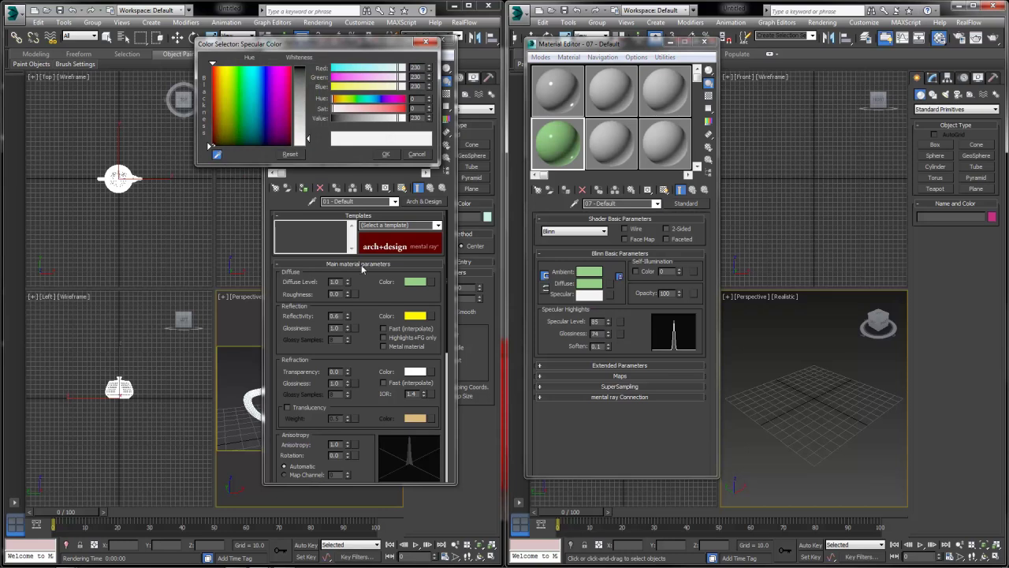
left_click(408, 320)
left_click(590, 295)
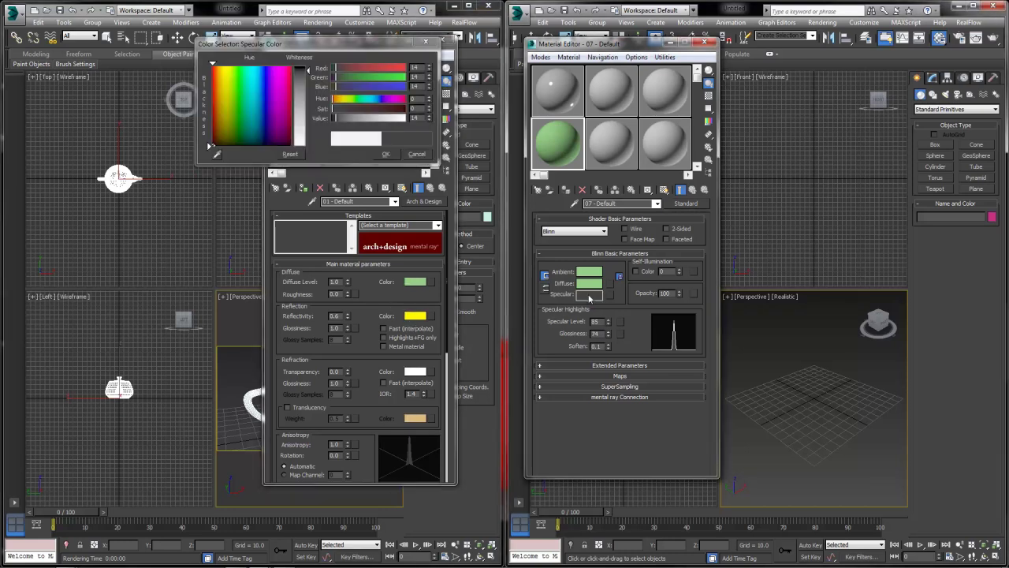
left_click(219, 155)
left_click(415, 314)
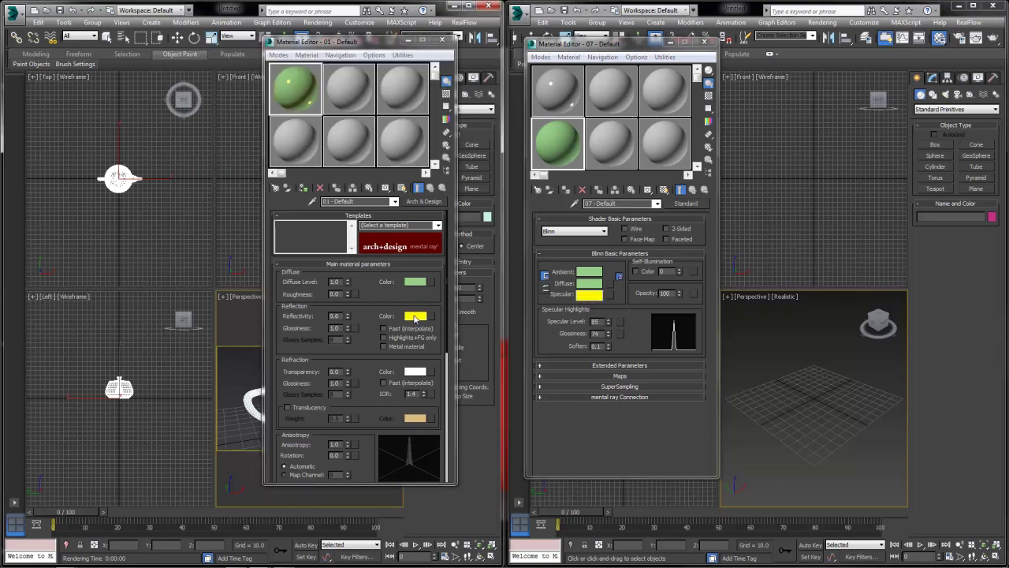
left_click(386, 154)
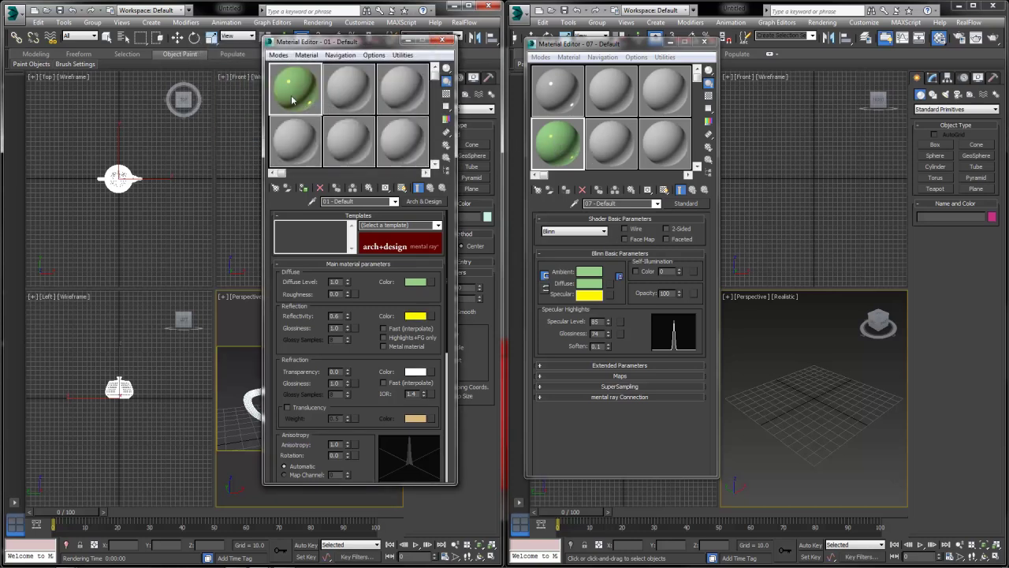
left_click(599, 295)
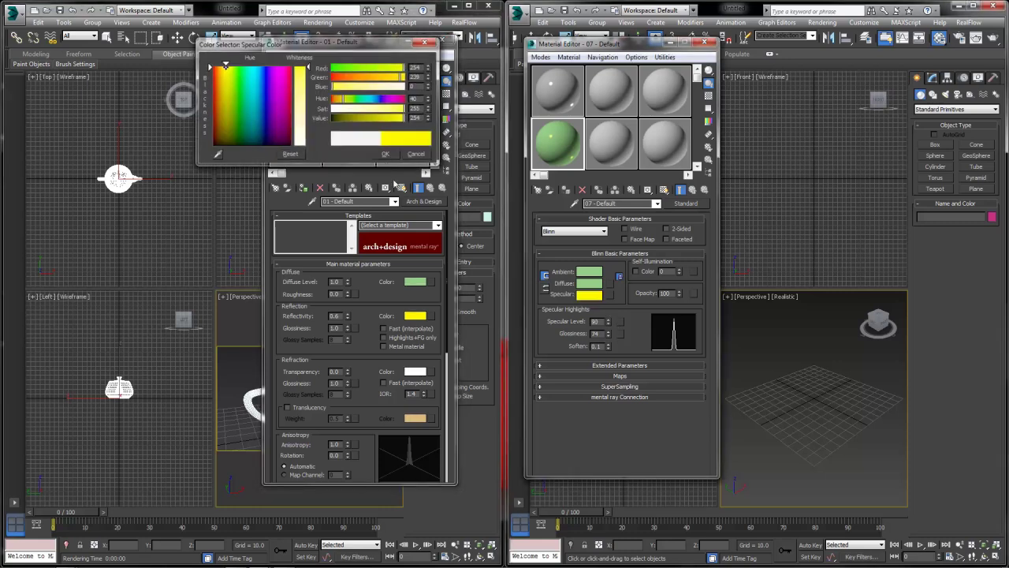
left_click(385, 154)
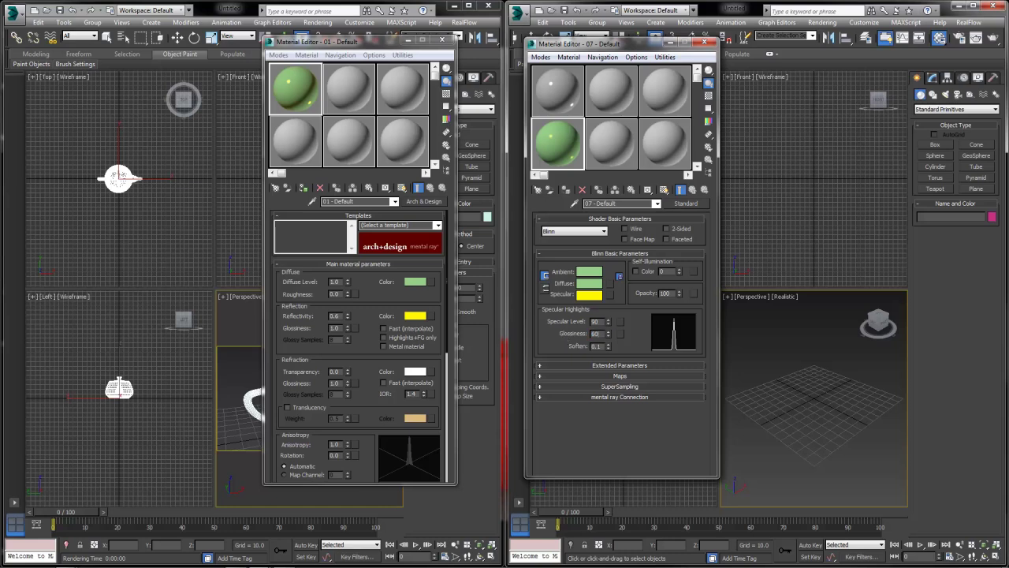
- Set the Standard material's glossiness to 65
key("Tab")
type("65")
key("Return")
type("15")
key("Return")
- Set the Arch & Design material's reflection glossiness to 0.5, and lower it further to 0.34
left_click(335, 328)
type("0.85")
key("Return")
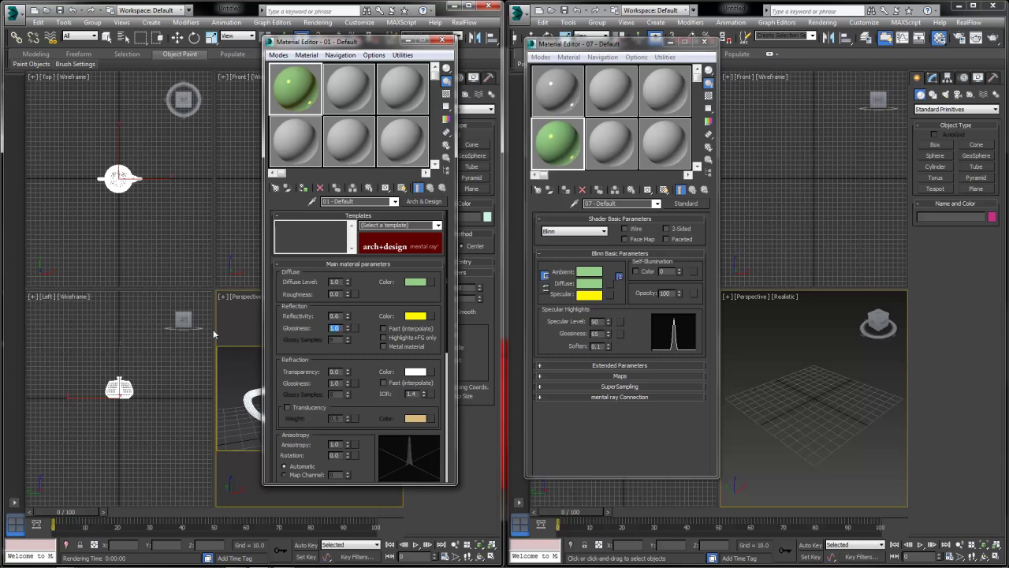
type("0.5")
key("Return")
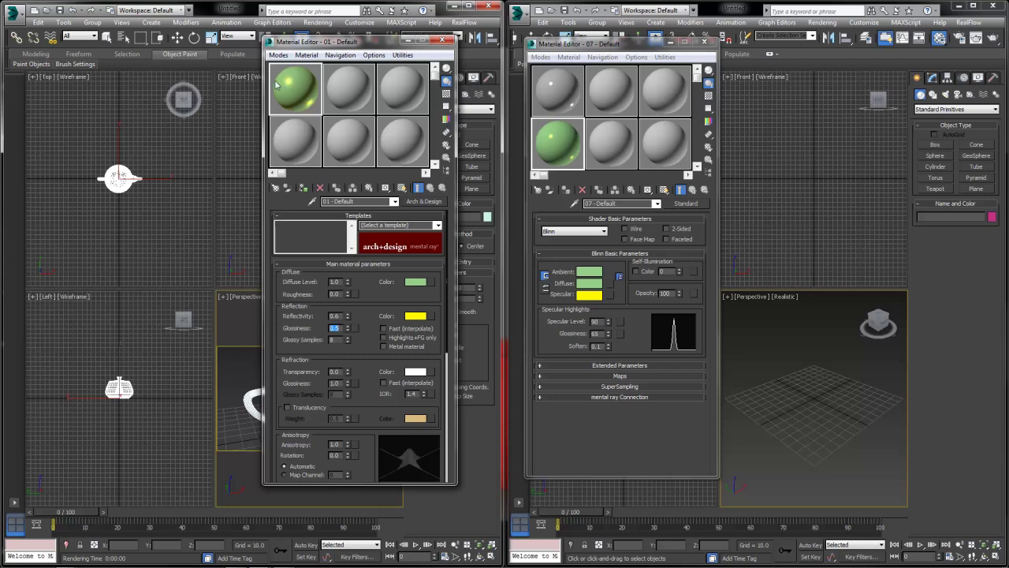
right_click(348, 328)
mouse_move(348, 329)
left_mouse_down()
mouse_move(348, 341)
mouse_move(353, 333)
left_mouse_up()
- Set the Standard material's glossiness to 34 to match the blurred Arch & Design highlights, and raise it to 40
type("35")
key("Return")
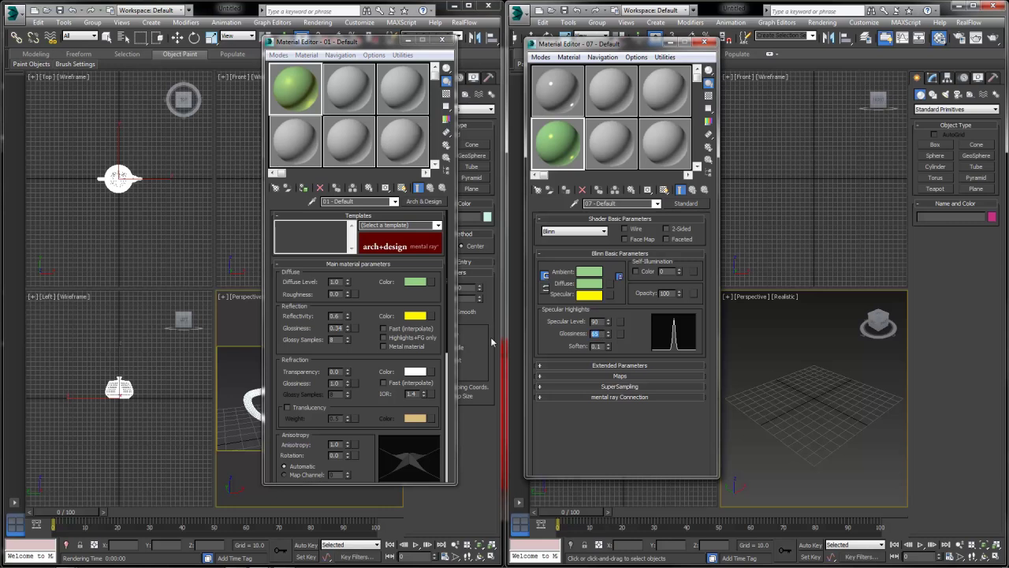
type("34")
key("Return")
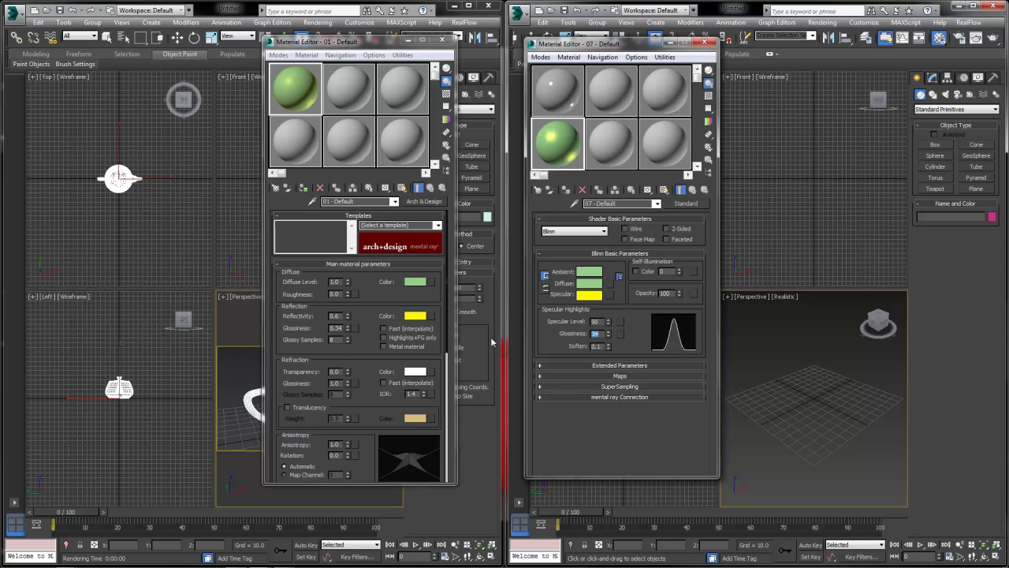
key("Return")
- Raise glossiness to the maximum on both materials: 100 on the Standard and 1.0 on the Arch & Design reflection
left_click(337, 329)
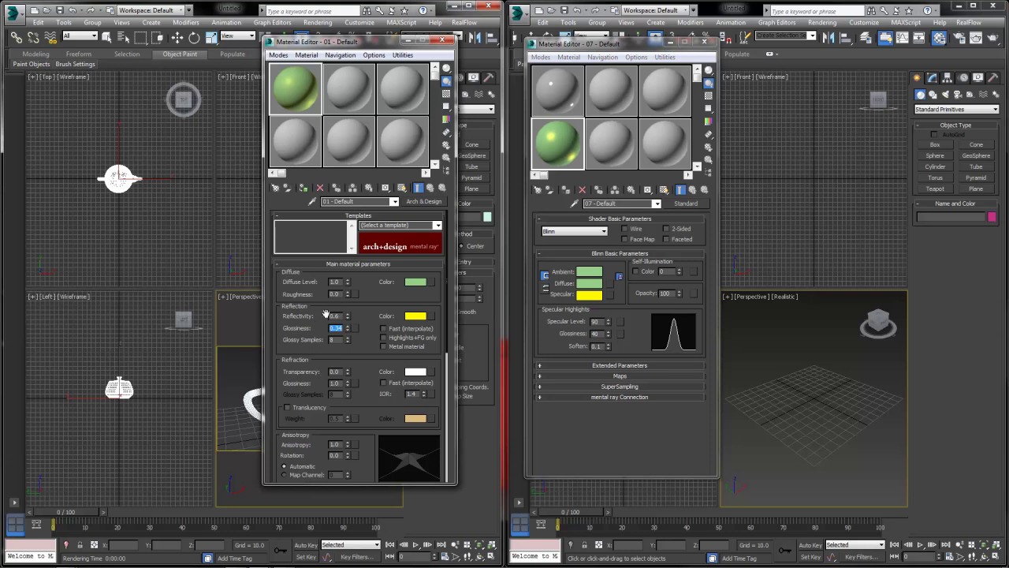
left_click(347, 330)
mouse_move(608, 334)
left_mouse_down()
mouse_move(608, 307)
mouse_move(608, 333)
left_mouse_up()
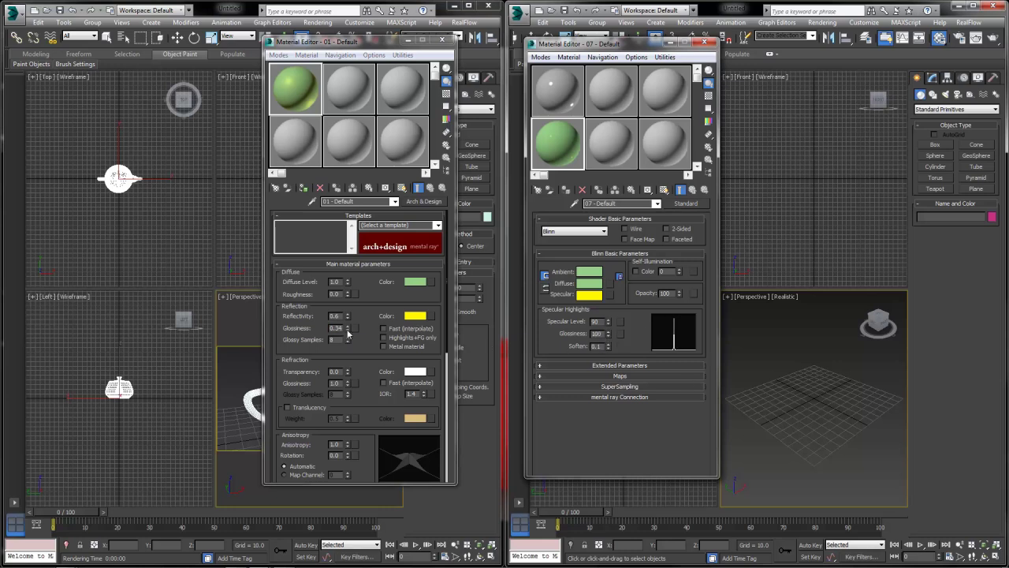
left_click_drag(348, 328, 342, 248)
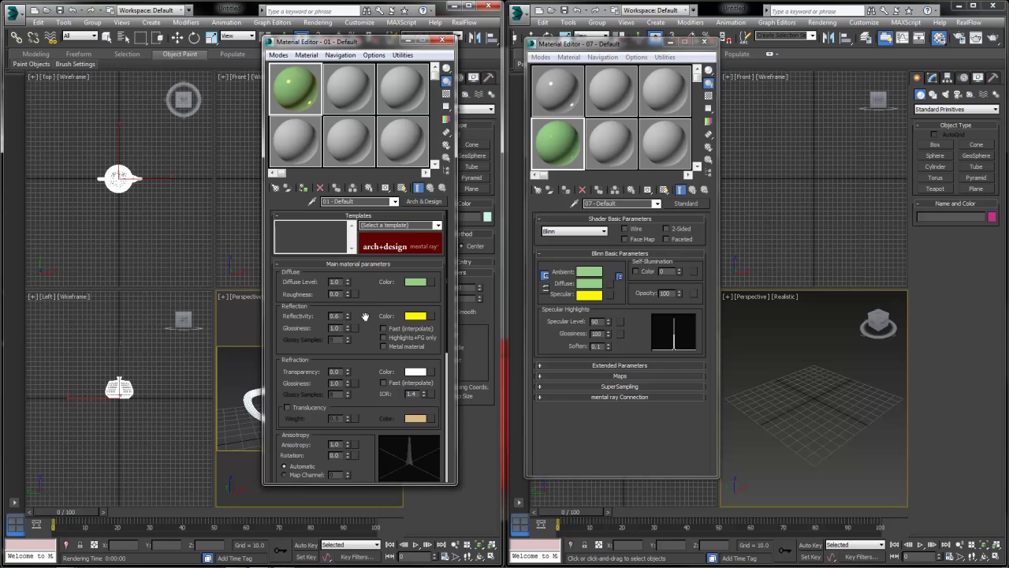
- Try reflectivity values of 0.78 and 0 on the Arch & Design material, and set it to 1.0
scroll(352, 318, "down", 1)
scroll(339, 329, "up", 1)
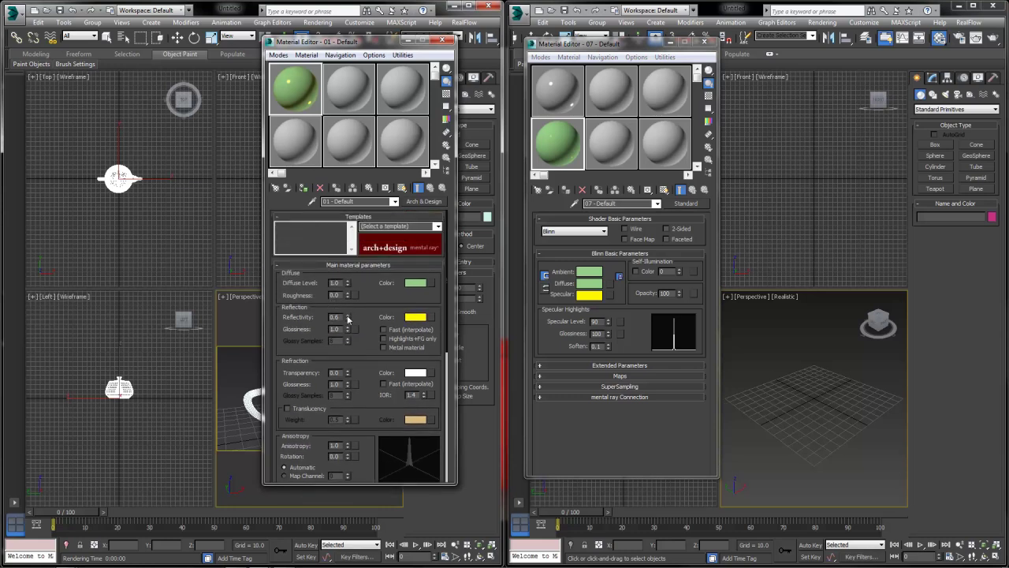
left_click_drag(348, 318, 350, 326)
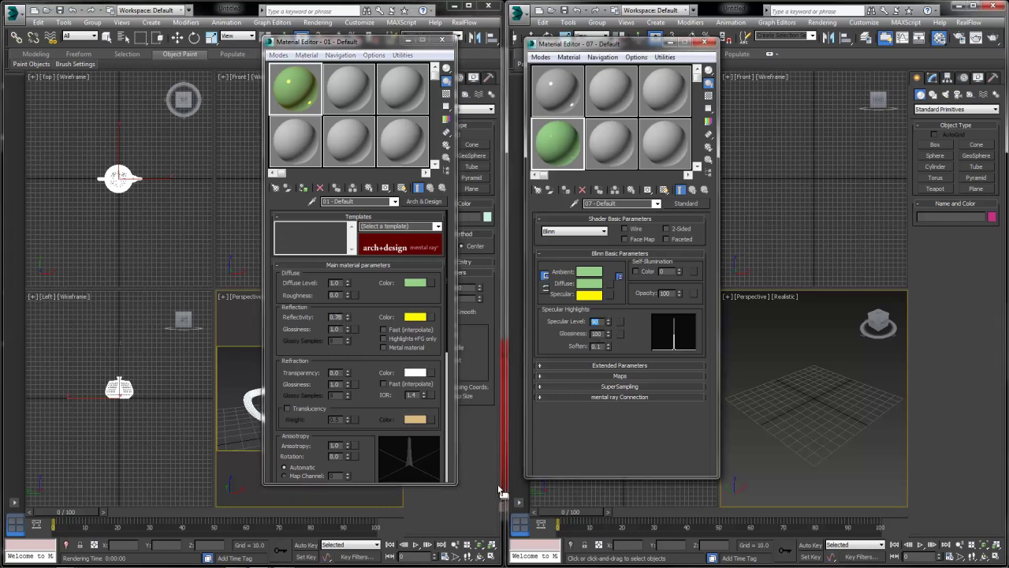
double_click(337, 317)
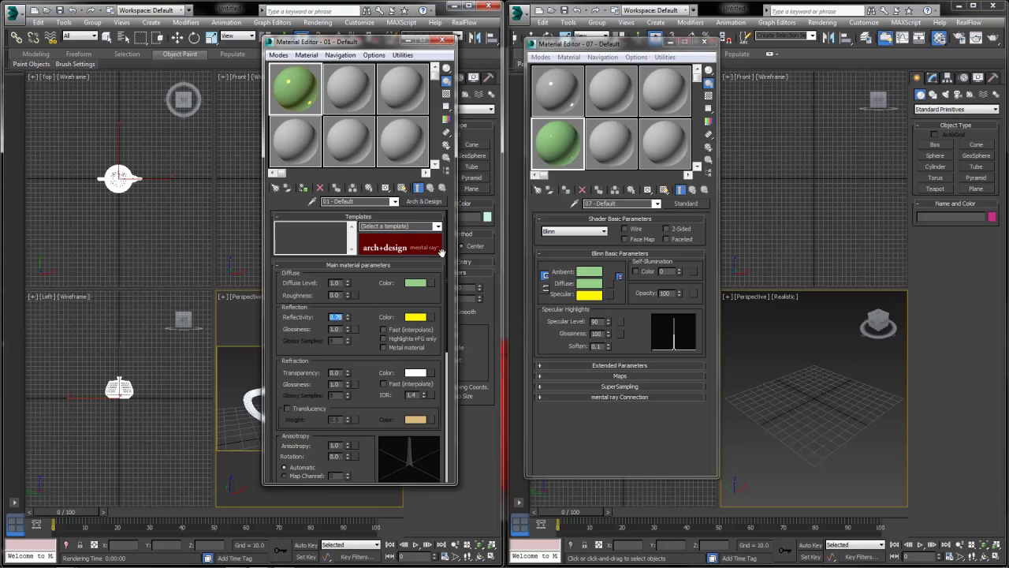
type("0")
key("Return")
type("1")
key("Return")
- Show the Arch & Design sample against the checkered background, and expand the Standard material's Maps rollout
left_click(446, 94)
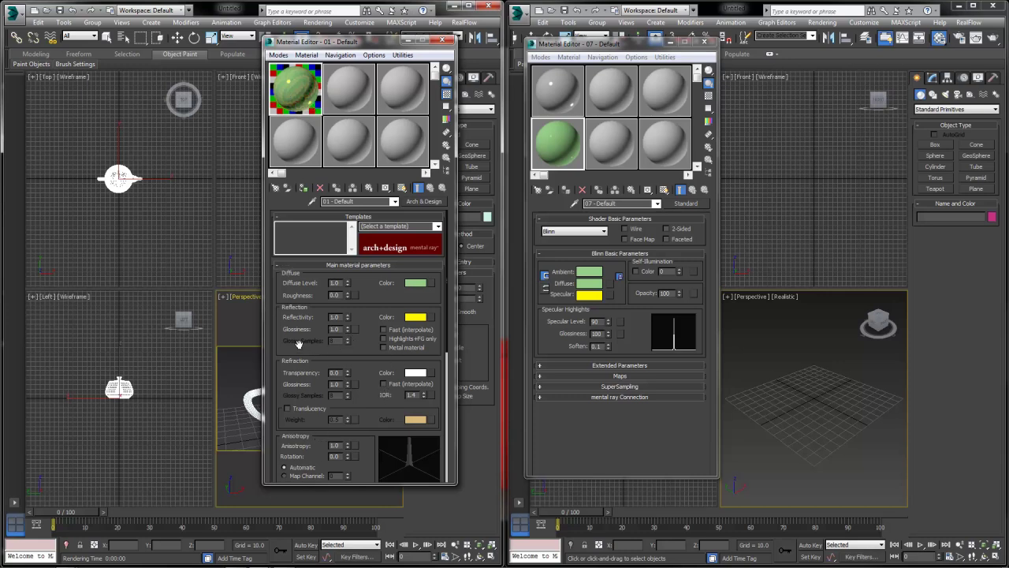
left_click(606, 376)
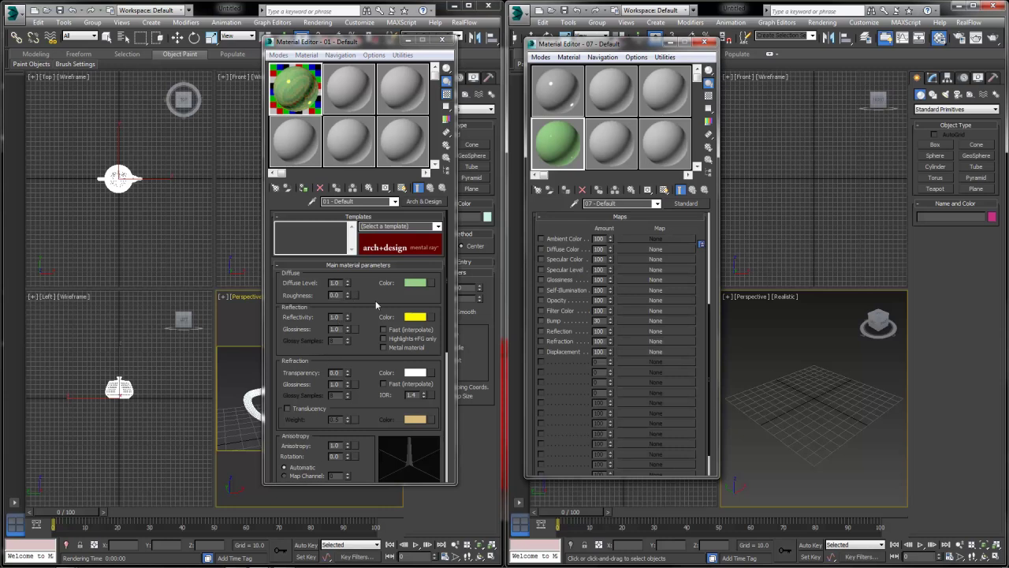
- Lower the Arch & Design material's reflection glossiness to 0.49, and open an enlarged preview of its sample
left_click_drag(348, 330, 345, 352)
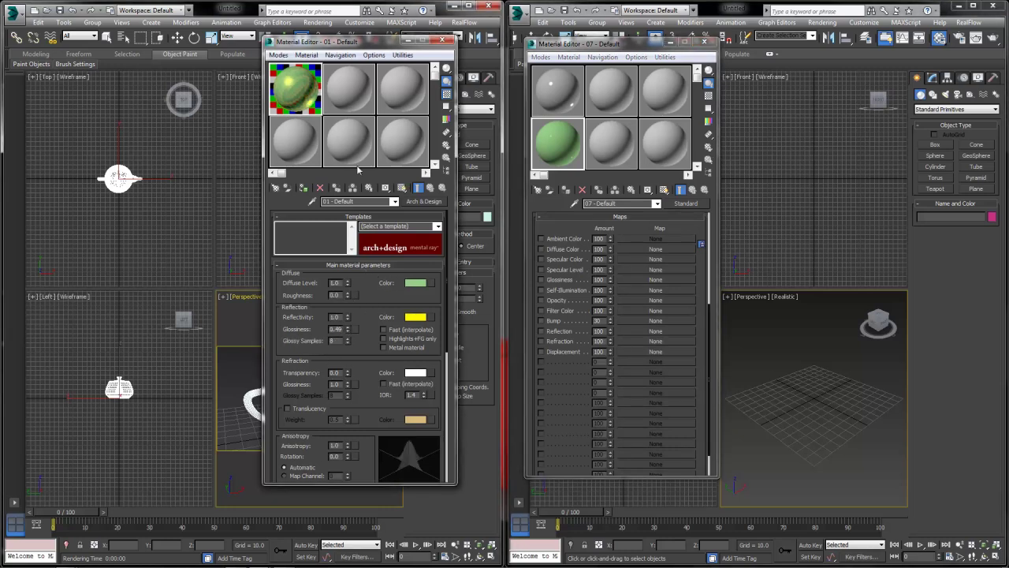
double_click(308, 87)
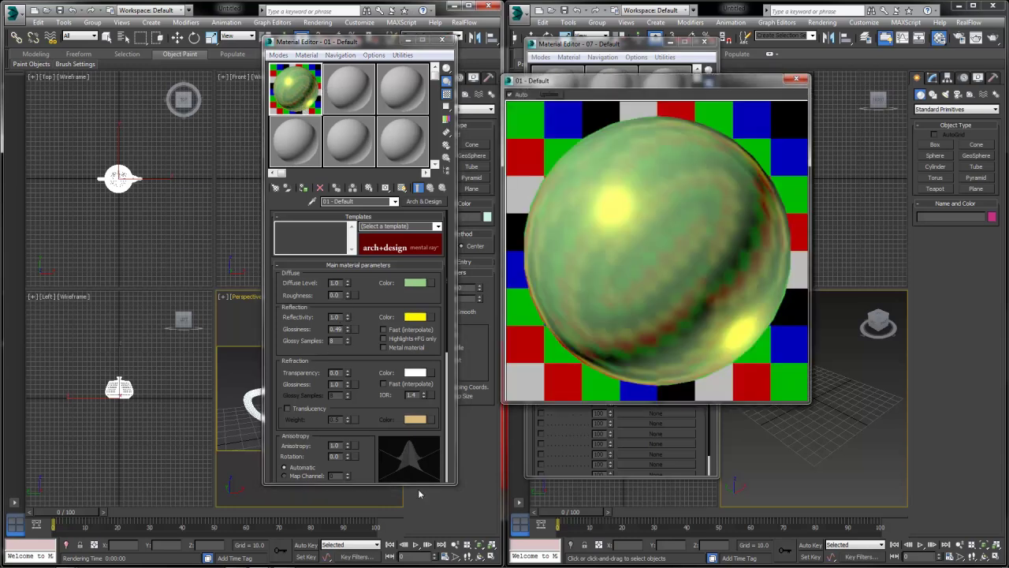
- Try the Arch & Design material's reflection glossiness at 1.0, and set it to 0.51
left_click(347, 319)
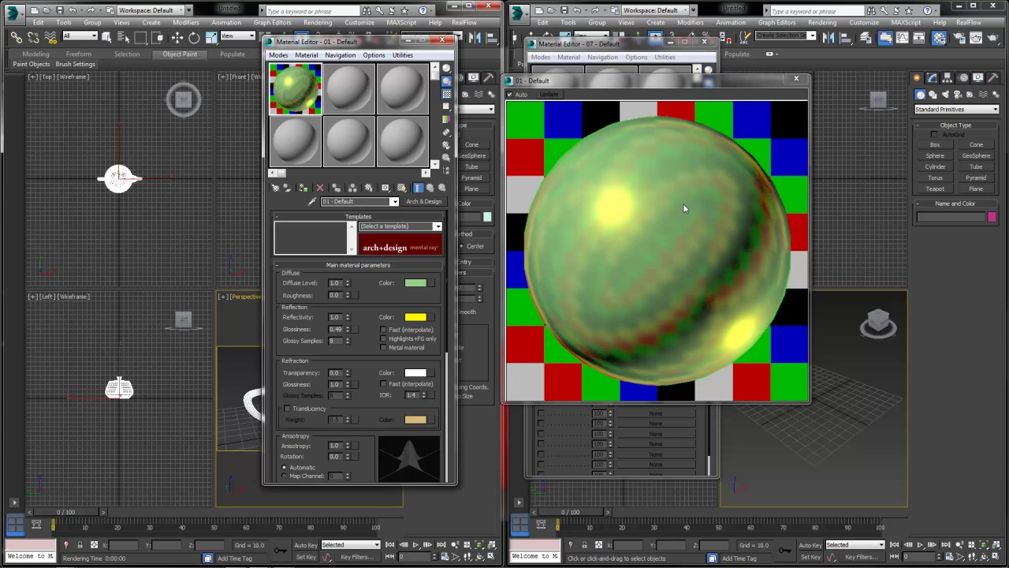
left_click_drag(347, 327, 348, 316)
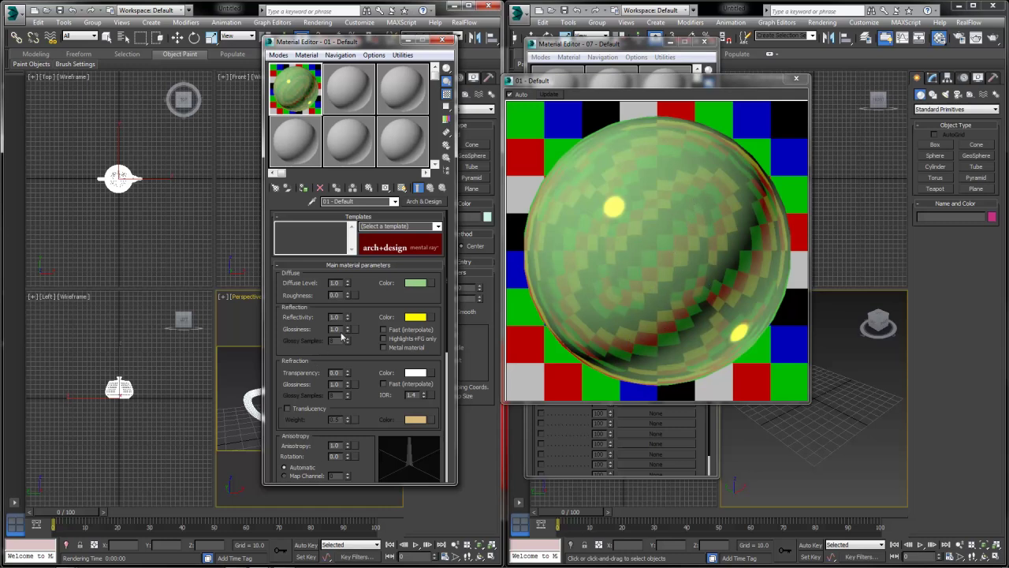
left_click_drag(347, 331, 347, 371)
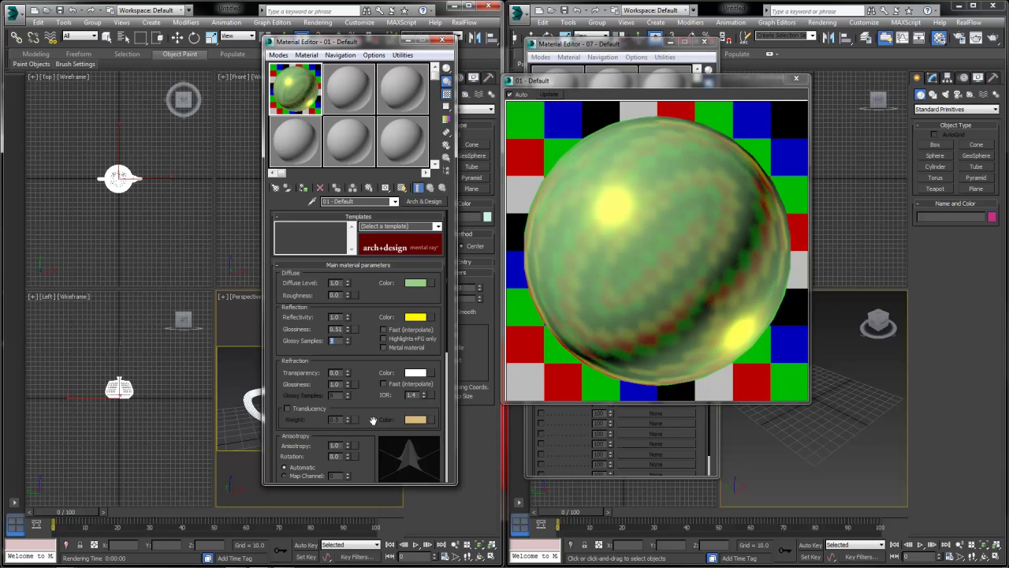
- Try 16 glossy samples for the Arch & Design reflection, set the count back to 8, and close the enlarged sample preview
type("16")
key("Return")
double_click(336, 340)
key("BackSpace")
left_click(333, 344)
type("8")
left_click(796, 78)
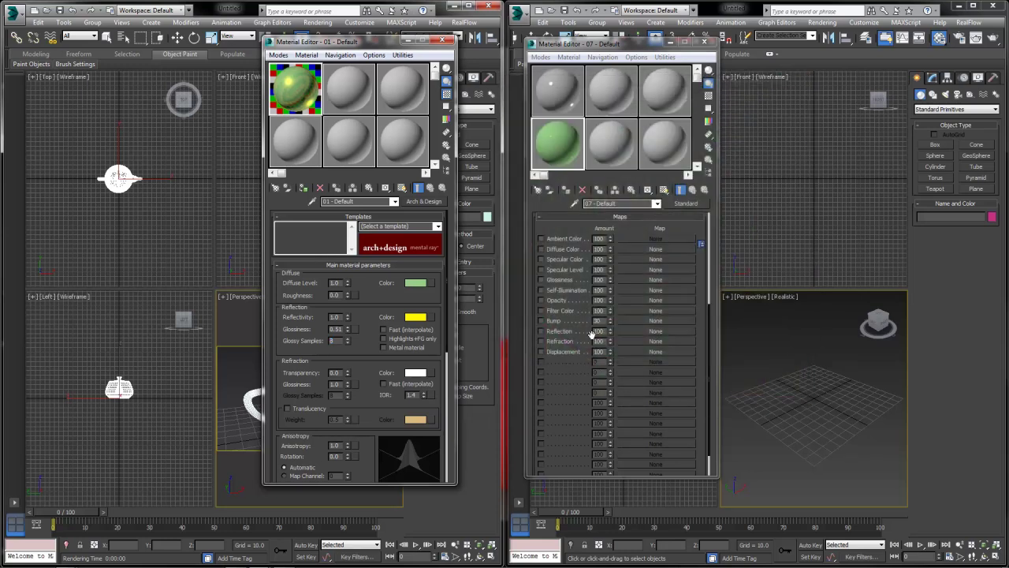
- Set the Arch & Design material's refraction color to black
scroll(584, 237, "up", 5)
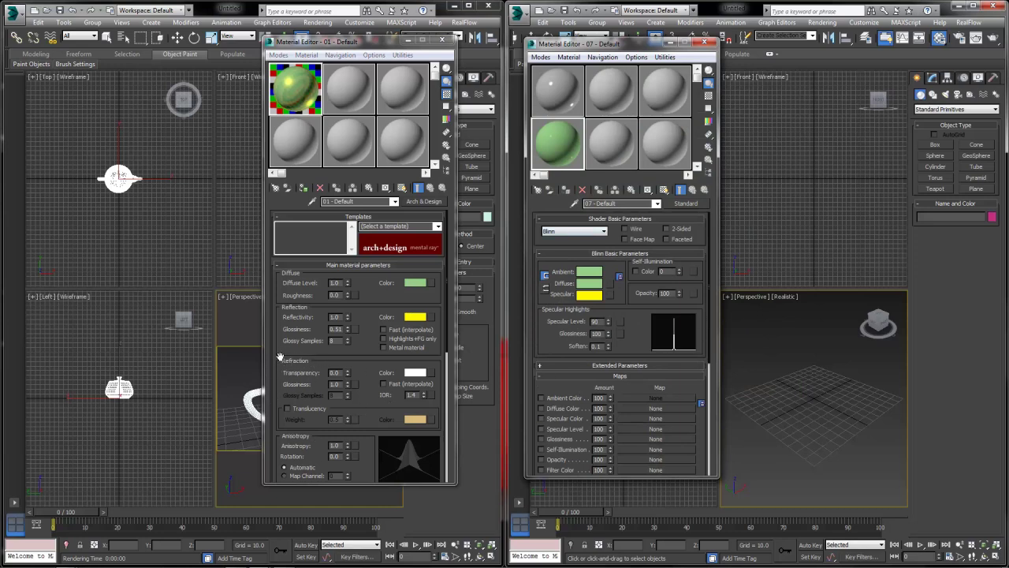
left_click_drag(571, 386, 565, 261)
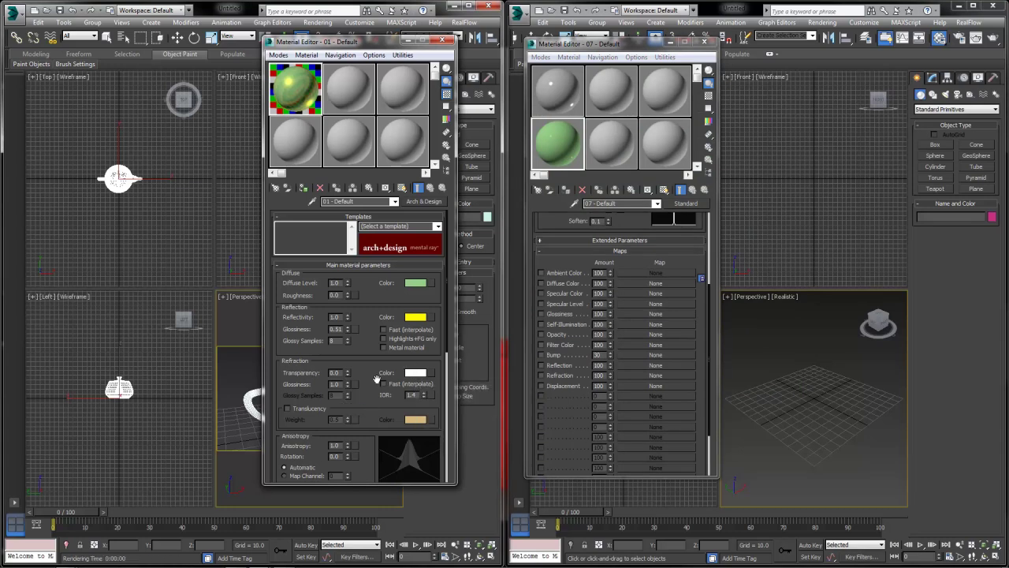
left_click(422, 373)
left_click_drag(301, 103, 301, 145)
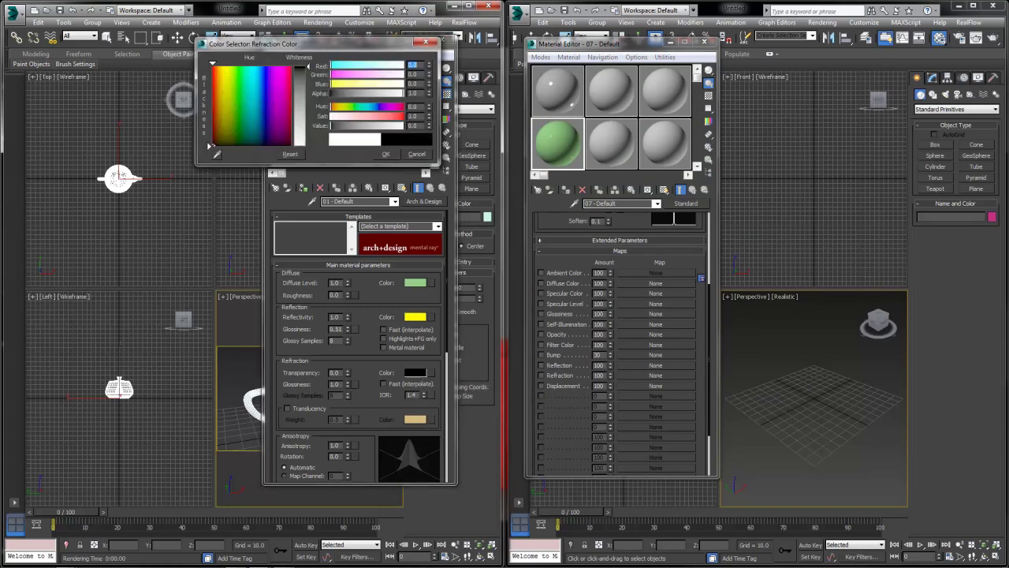
left_click(385, 154)
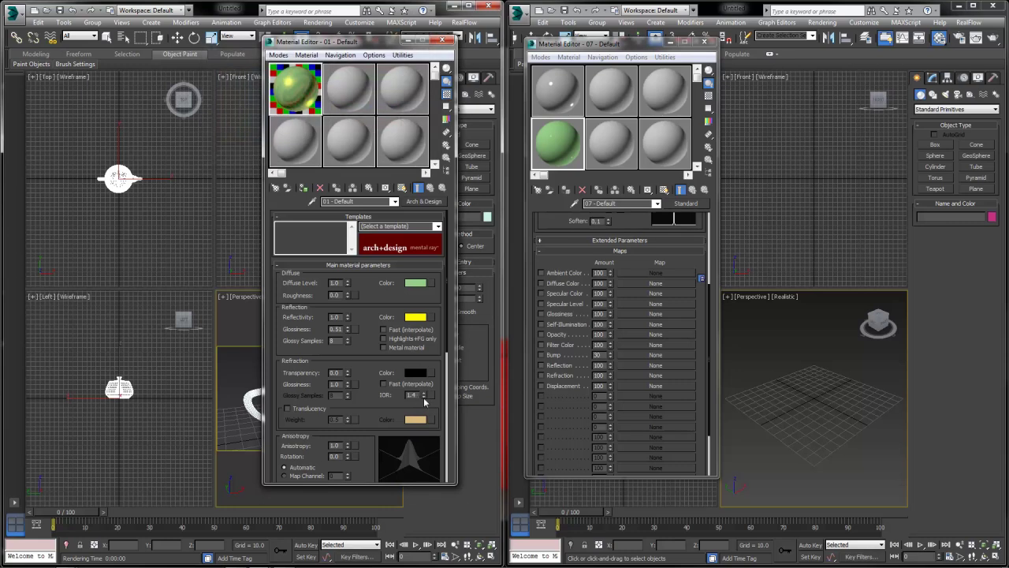
- Select the Arch & Design material's IOR value, and expand the Standard material's Extended Parameters to compare its index of refraction
double_click(412, 394)
left_click(574, 263)
left_click_drag(574, 263, 591, 350)
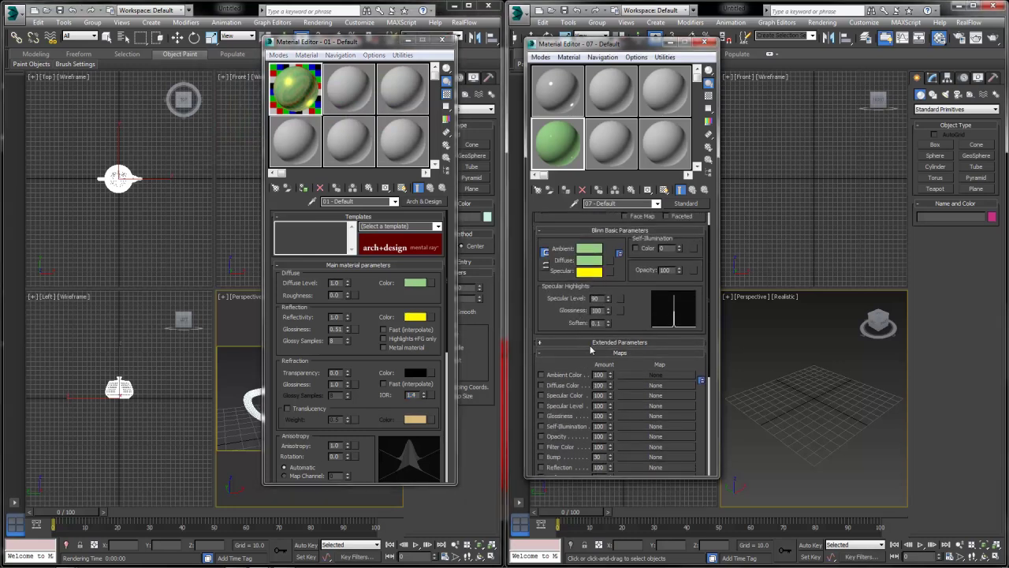
left_click(603, 345)
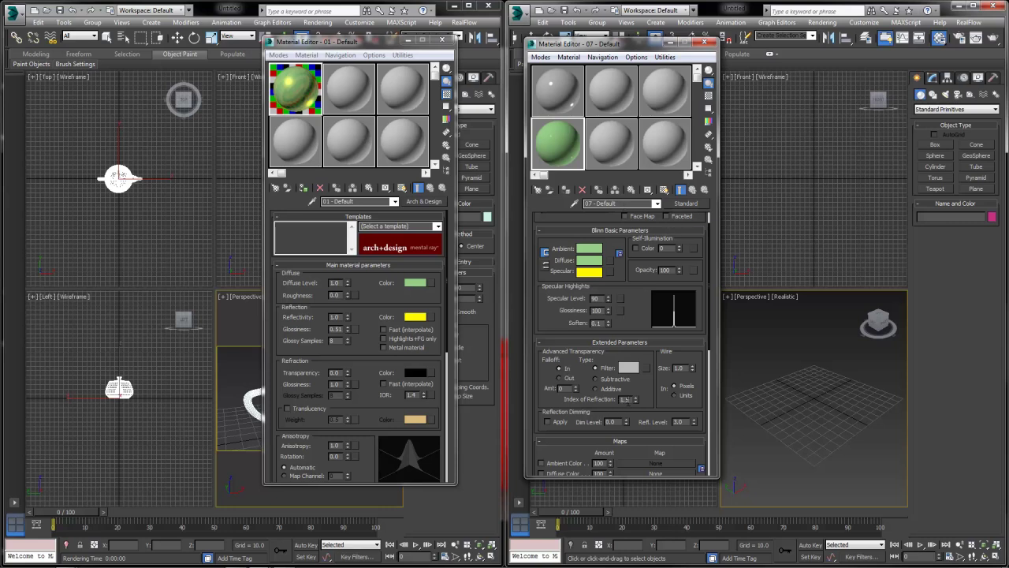
- Try a transparency of 0.97 on the Arch & Design material and an opacity of 0 on the Standard material, and restore both
mouse_move(527, 565)
left_click(347, 342)
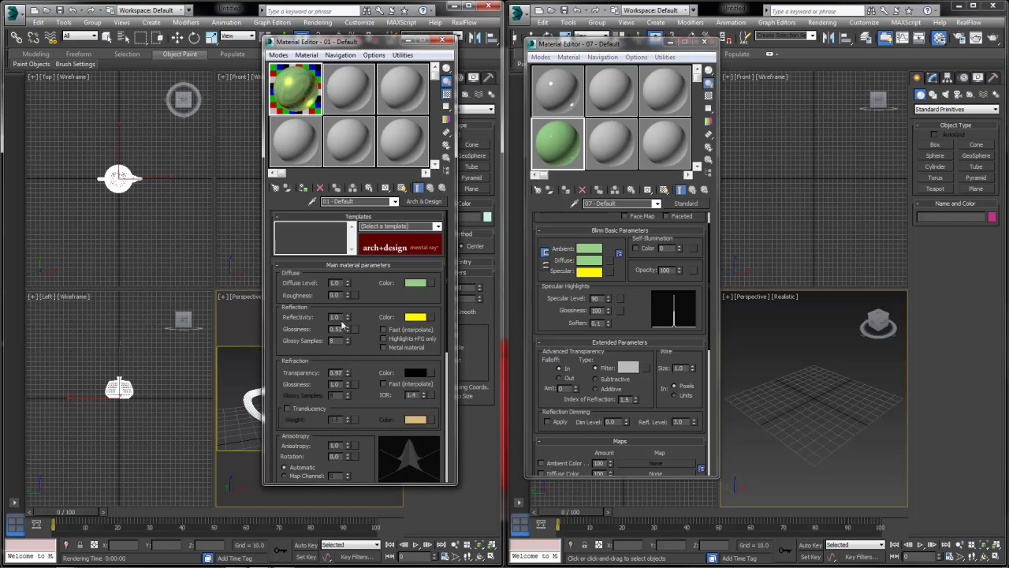
left_click_drag(347, 373, 334, 336)
right_click(347, 376)
scroll(641, 280, "up", 2)
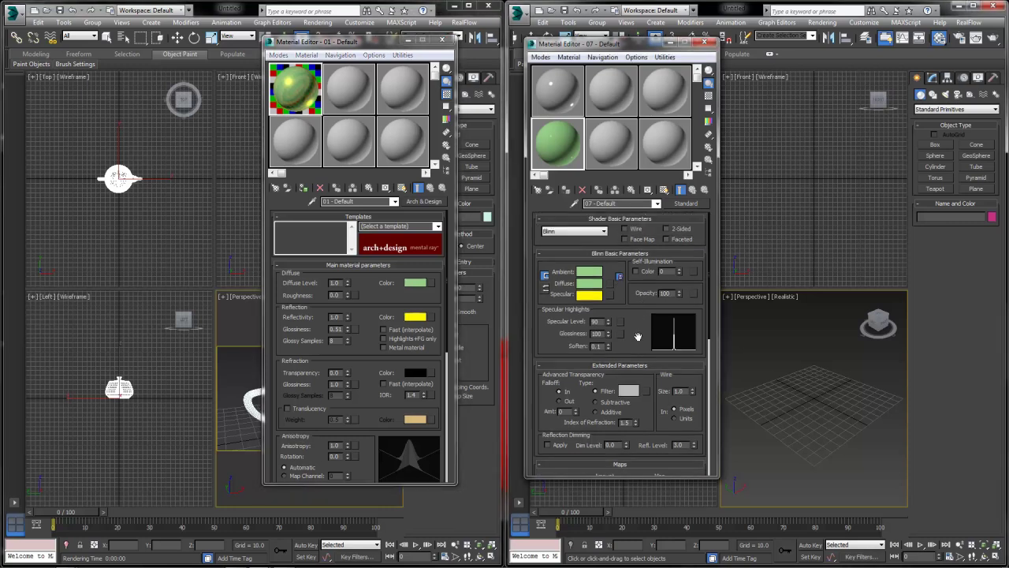
right_click(679, 295)
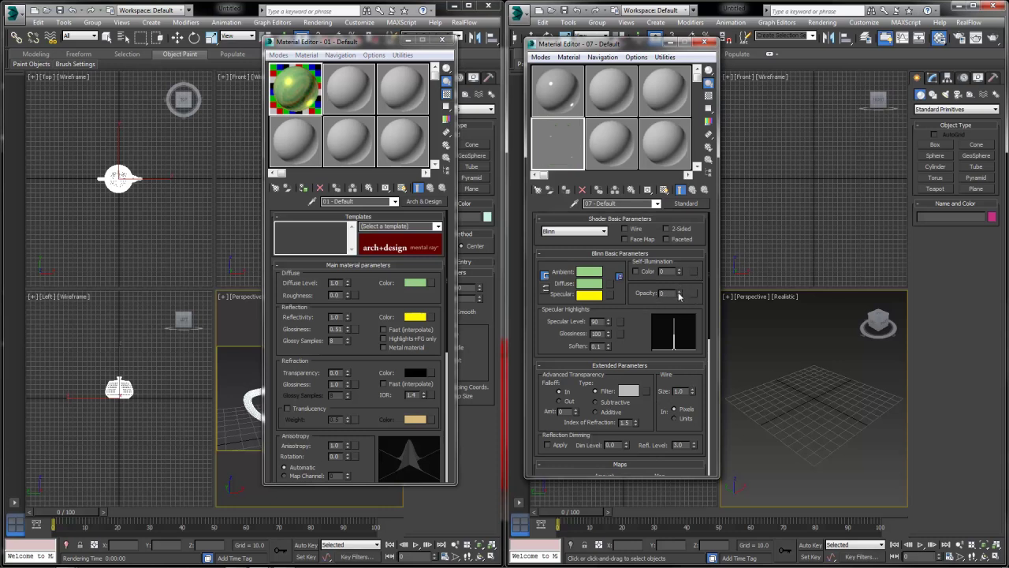
- Apply the Glass (Thin Geometry) template to the Arch & Design material, and reset its transparency to 0
left_click(438, 227)
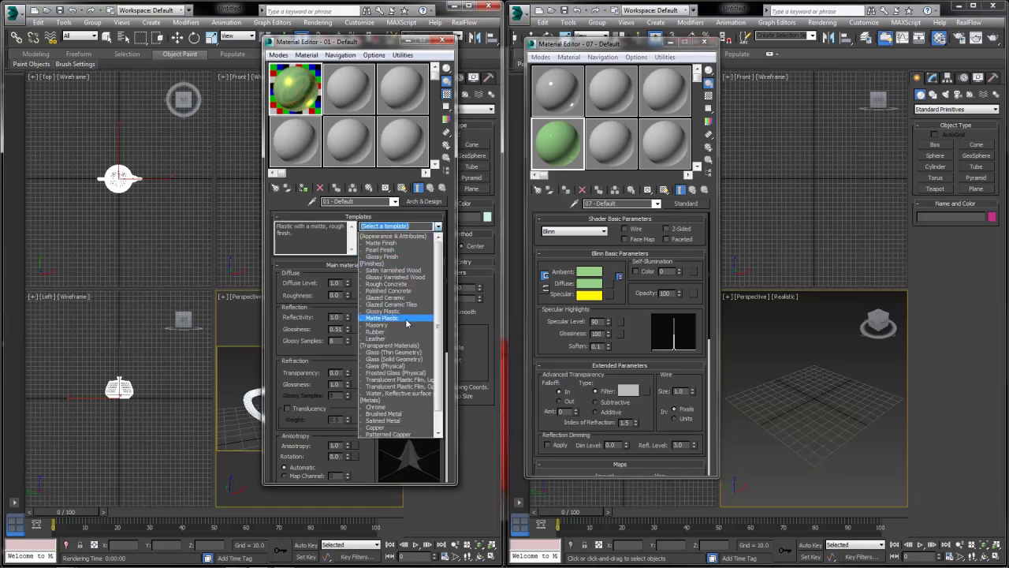
left_click(394, 352)
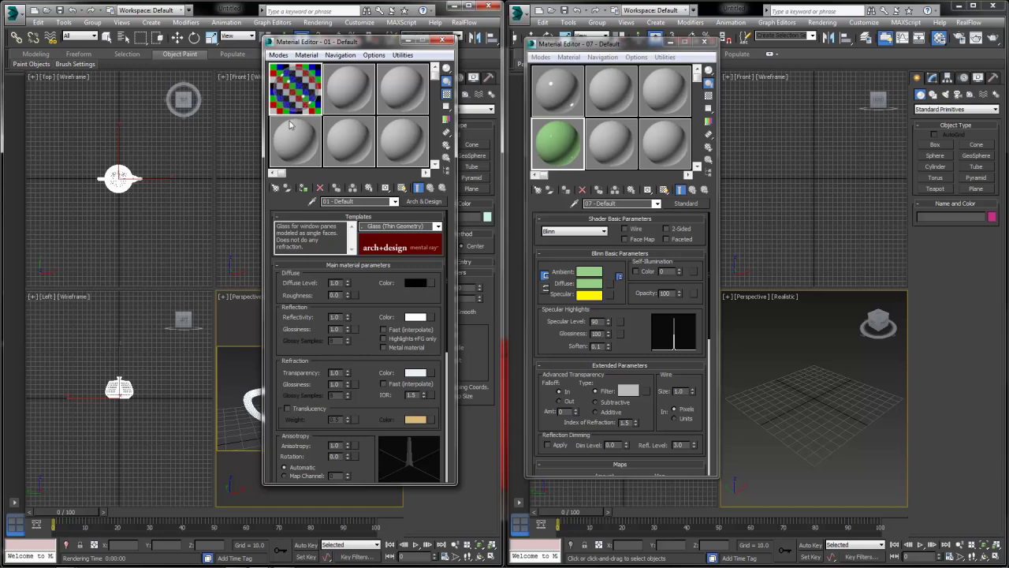
right_click(347, 374)
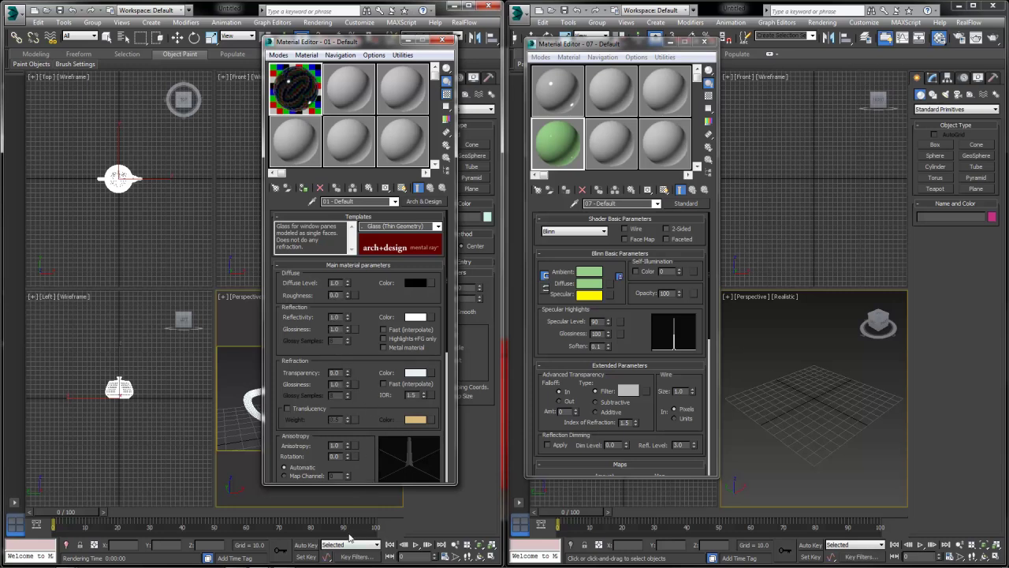
- Raise the glass material's transparency to 1.0 while viewing an enlarged preview of its sample, and close the preview
double_click(304, 90)
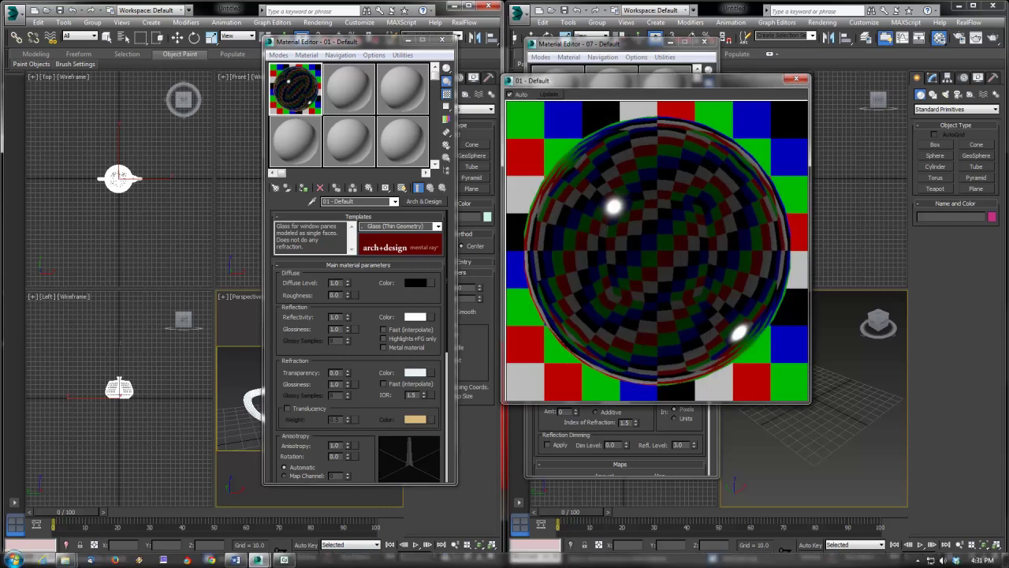
left_click_drag(347, 374, 343, 292)
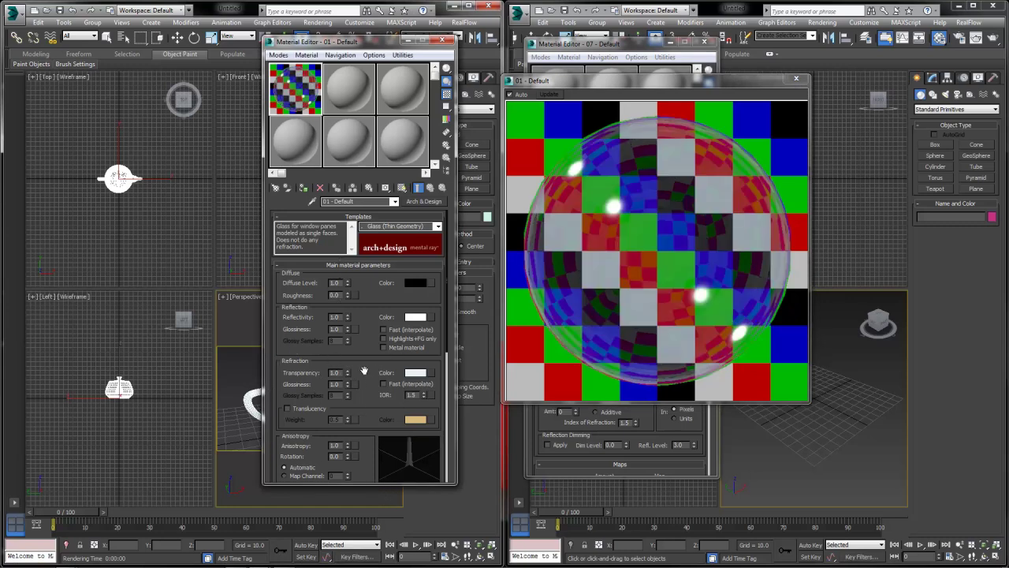
mouse_move(339, 562)
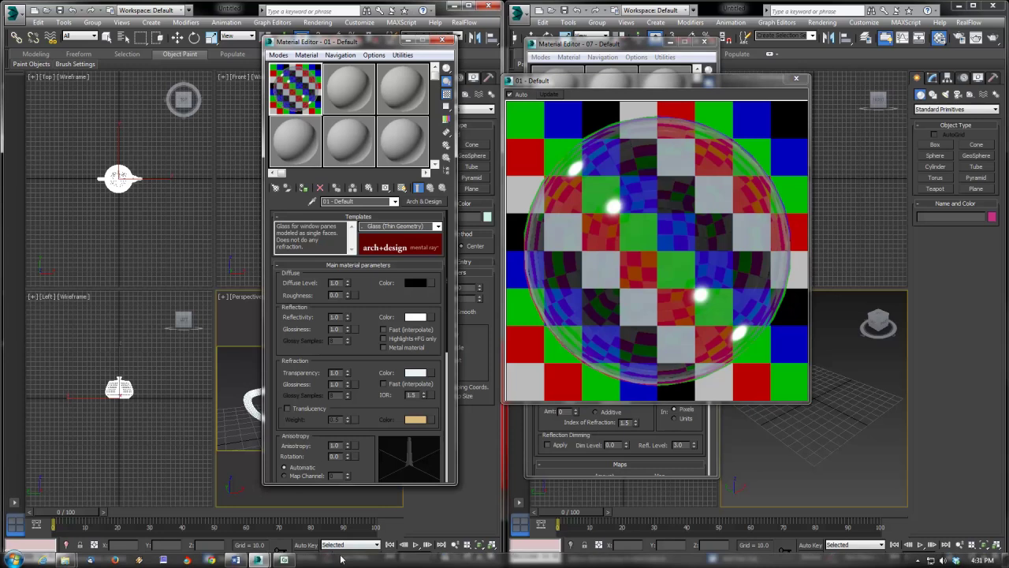
left_click(796, 78)
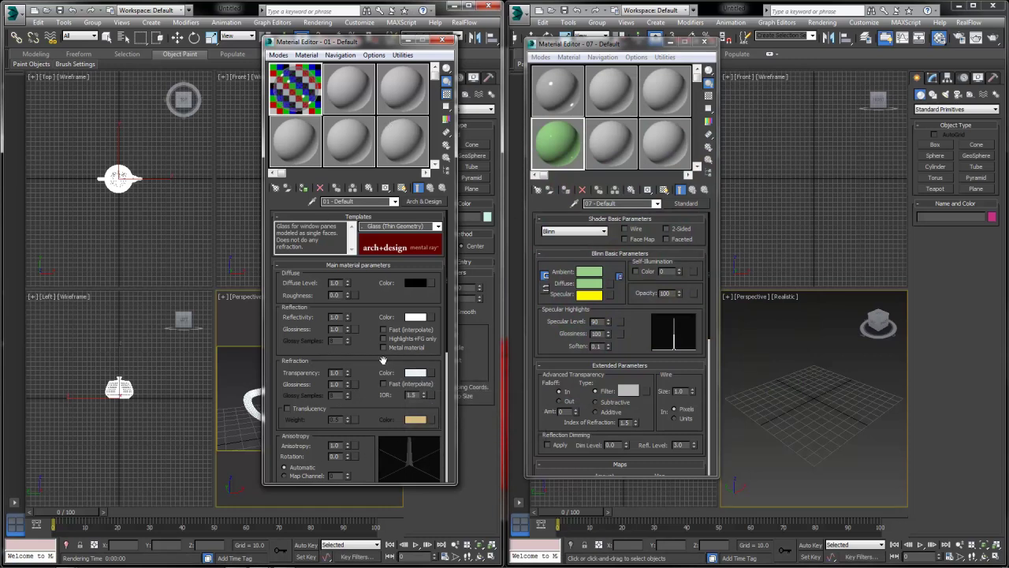
- Examine the Arch & Design material's refraction, translucency, anisotropy and BRDF settings
scroll(373, 398, "down", 1)
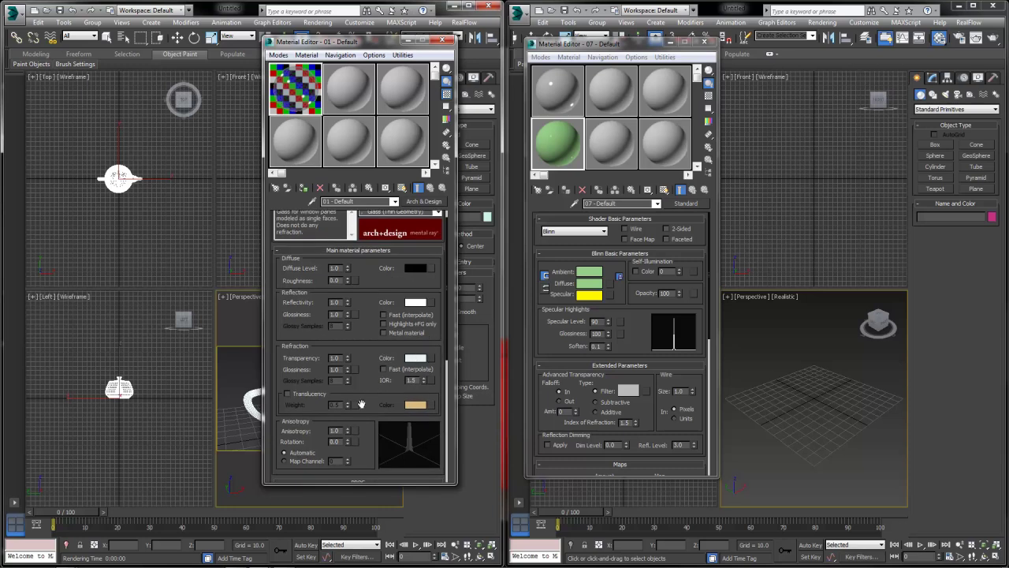
scroll(372, 404, "down", 3)
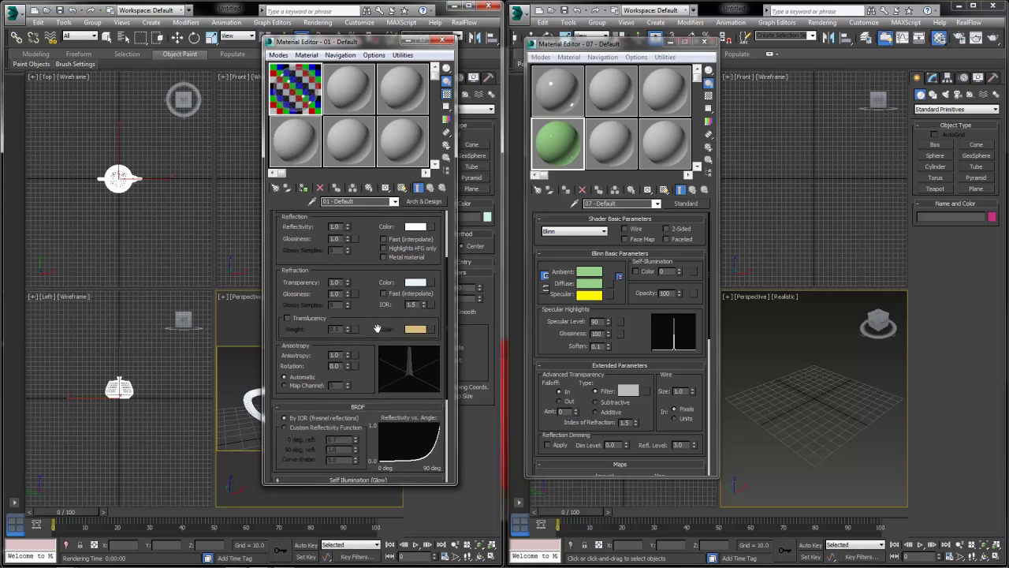
mouse_move(348, 293)
left_mouse_down()
mouse_move(335, 347)
mouse_move(347, 300)
left_mouse_up()
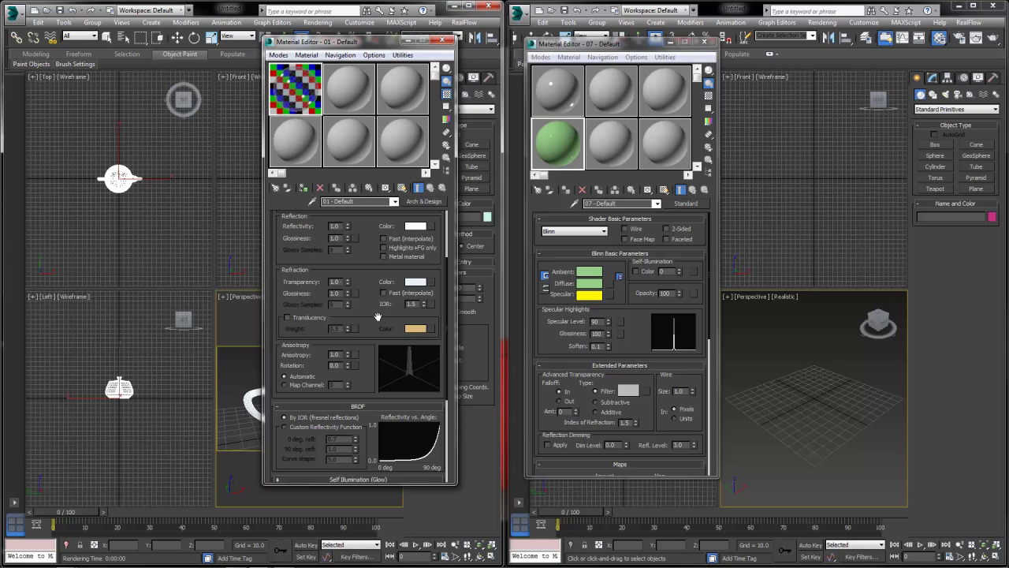
left_click_drag(378, 315, 377, 399)
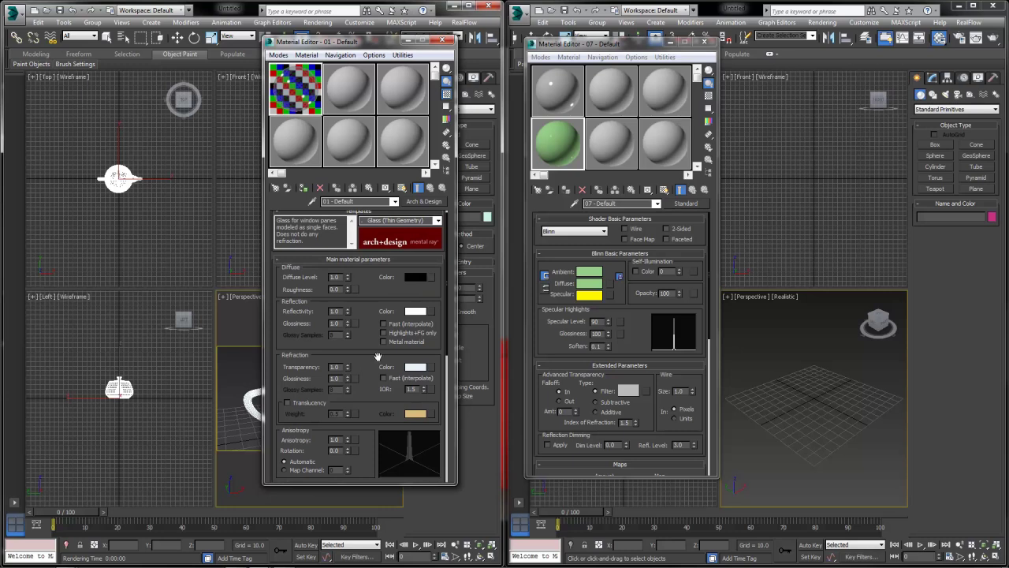
left_click_drag(365, 393, 366, 353)
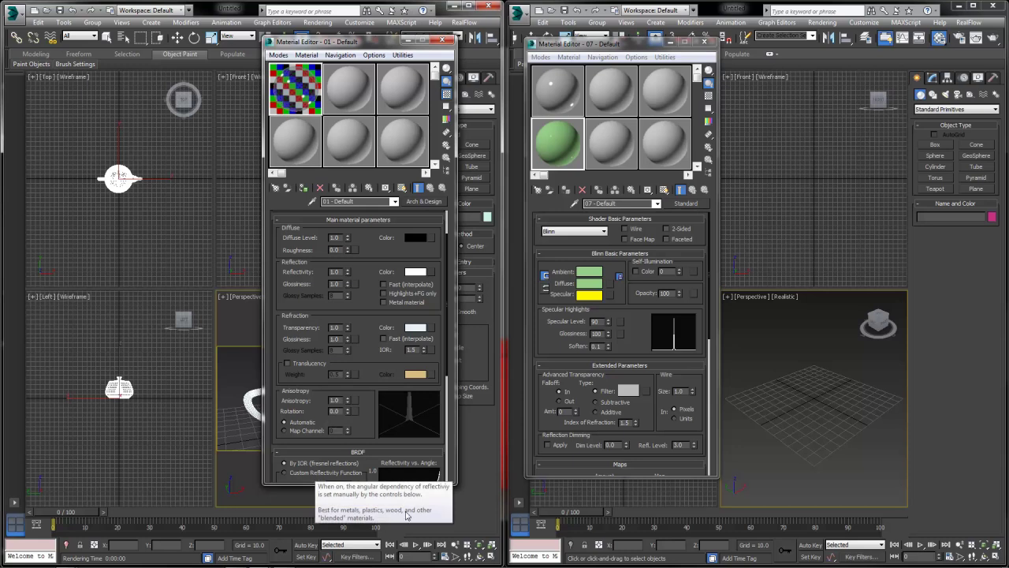
- Collapse the Standard material's Extended Parameters, and change its shader from Blinn to Anisotropic
left_click_drag(543, 423, 550, 389)
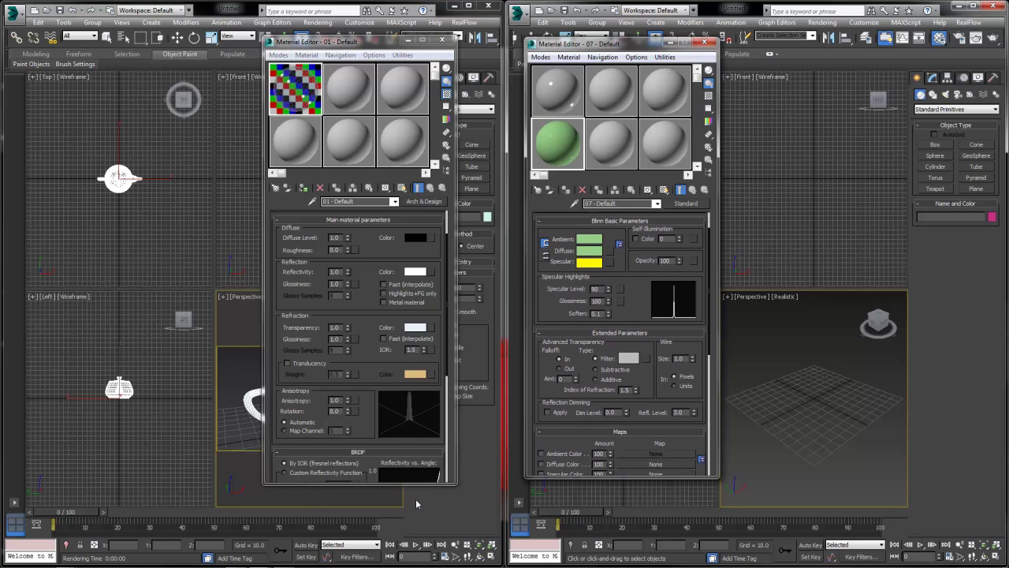
left_click(556, 336)
scroll(542, 313, "up", 2)
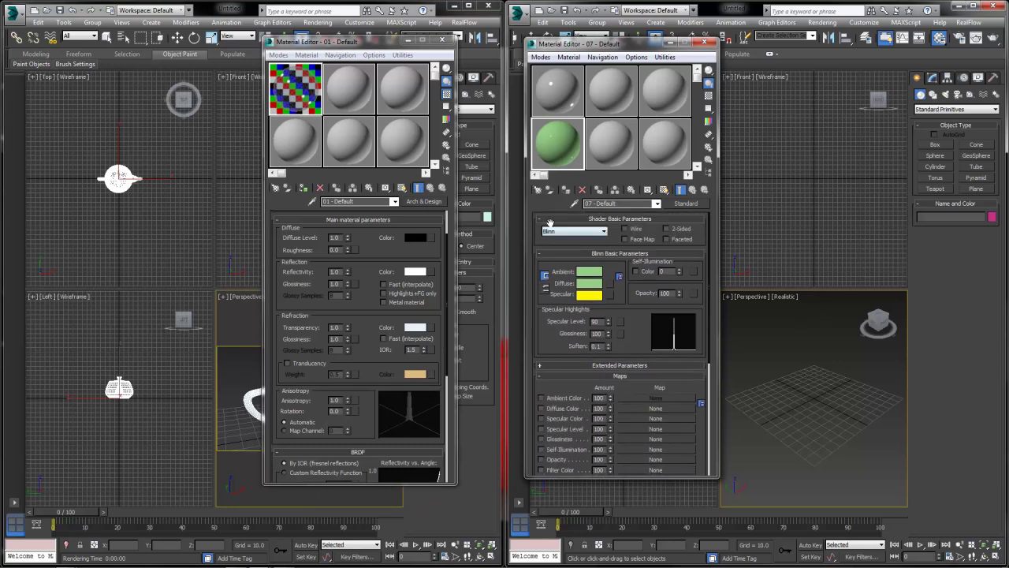
left_click(575, 232)
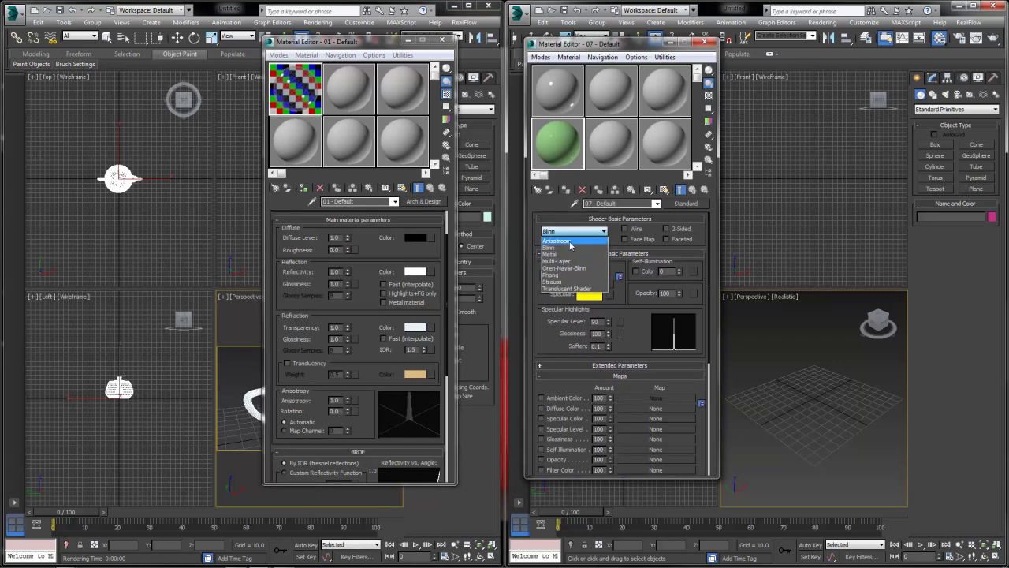
left_click(570, 241)
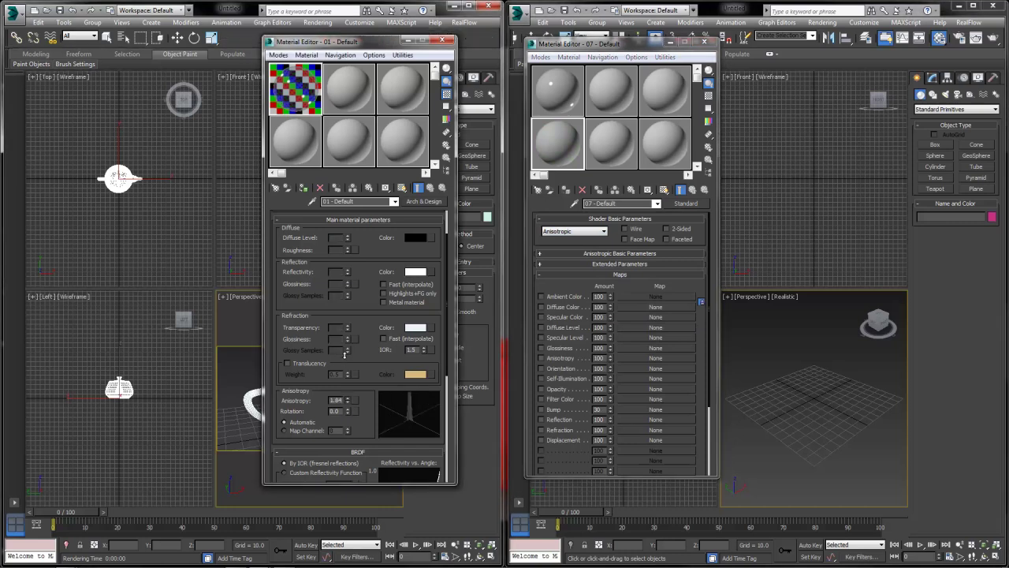
- Try anisotropy values of 1.22 and 0.96 on the Arch & Design material, and set it to 0.41
left_click_drag(347, 399, 347, 438)
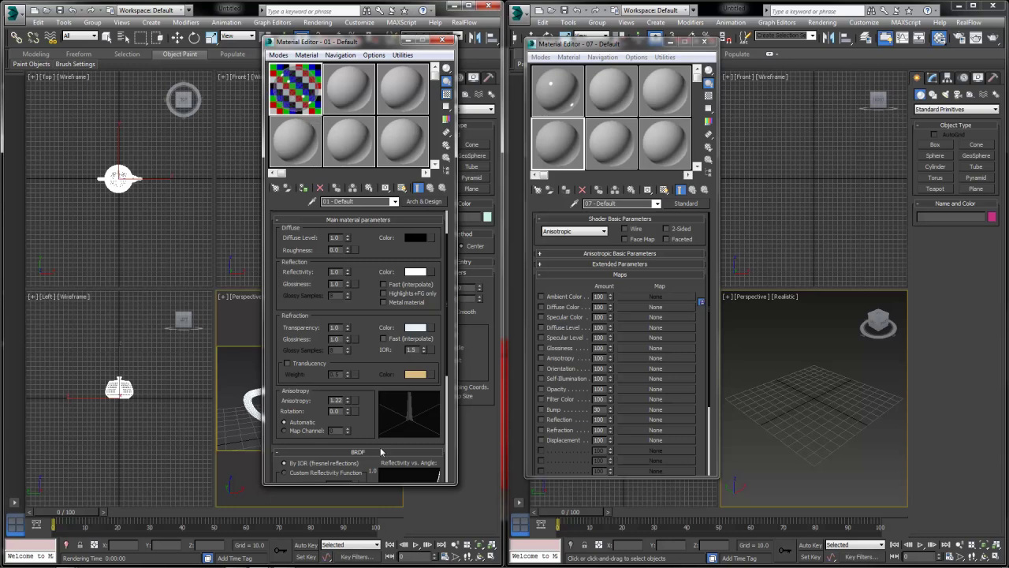
scroll(347, 402, "up", 1)
left_click_drag(347, 401, 337, 439)
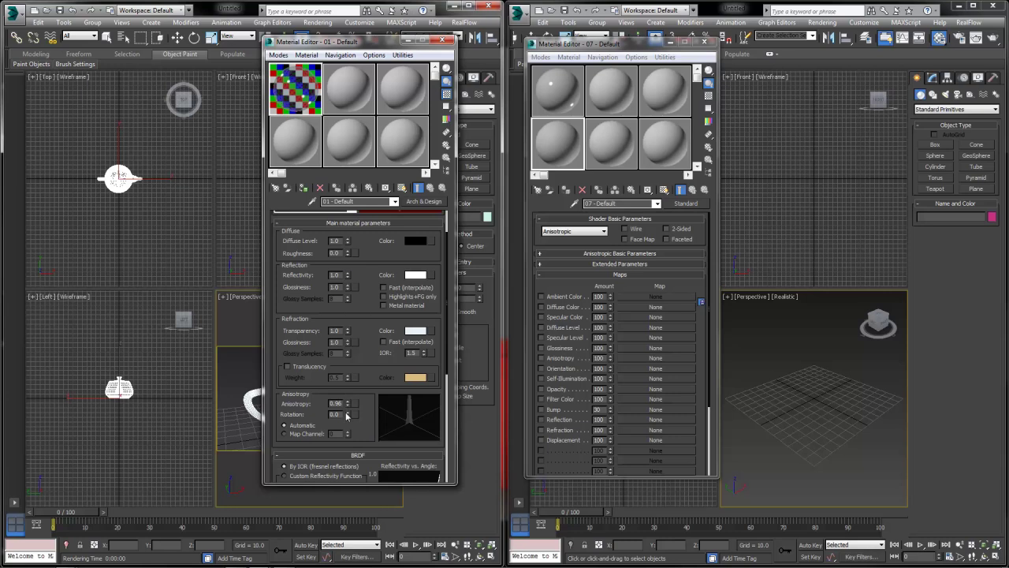
left_click_drag(347, 404, 345, 429)
- Expand the Standard material's Anisotropic Basic Parameters, and set the specular level to 115 and the anisotropy to 95
left_click(568, 255)
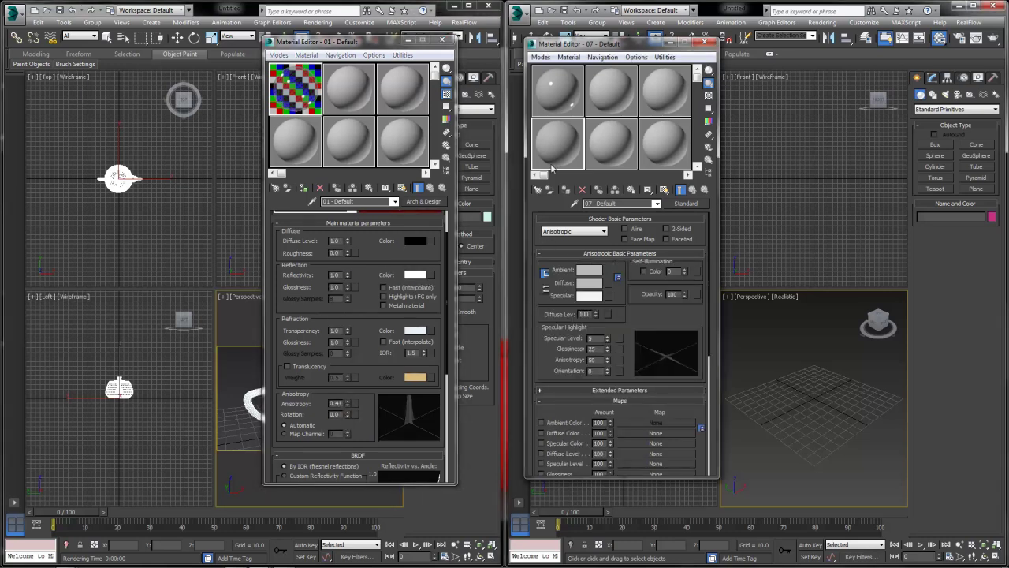
left_click_drag(607, 341, 612, 291)
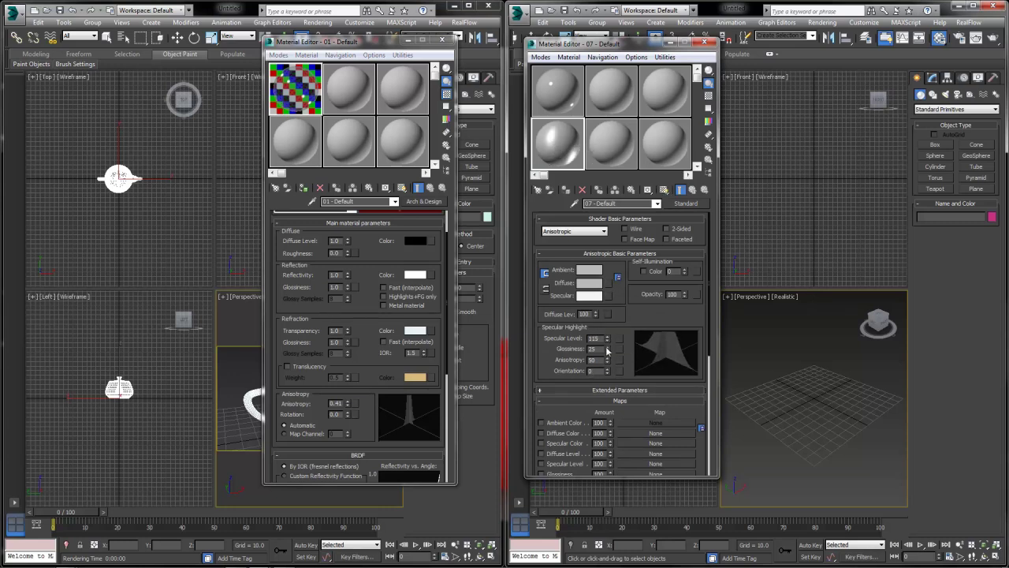
left_click_drag(608, 362, 611, 375)
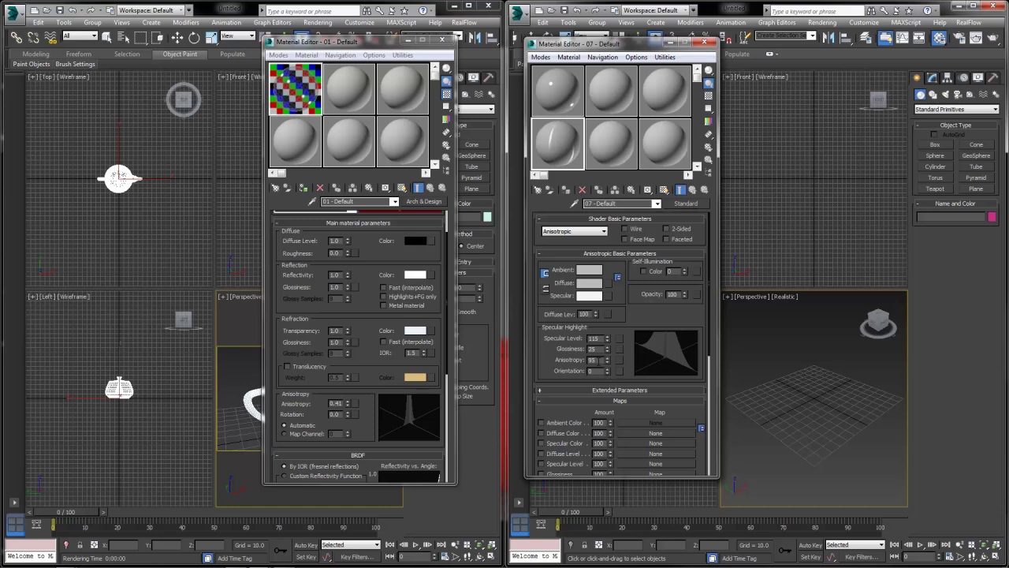
- Set the orientation of the Standard material's specular highlight to 90
left_click_drag(606, 377, 597, 325)
double_click(596, 371)
type("90")
key("Return")
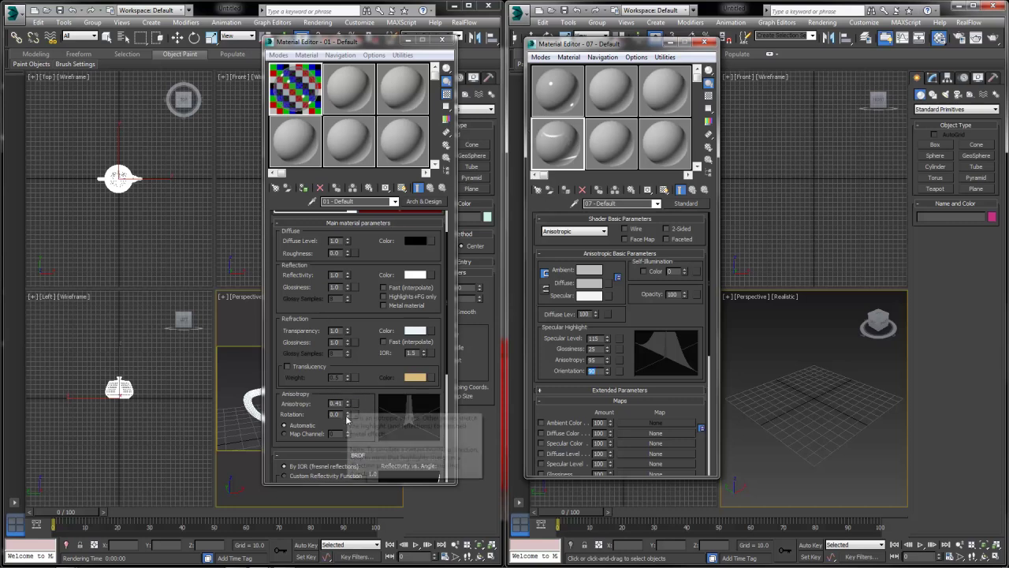
- Open an enlarged preview of the Arch & Design material and raise its anisotropy to 100
double_click(296, 105)
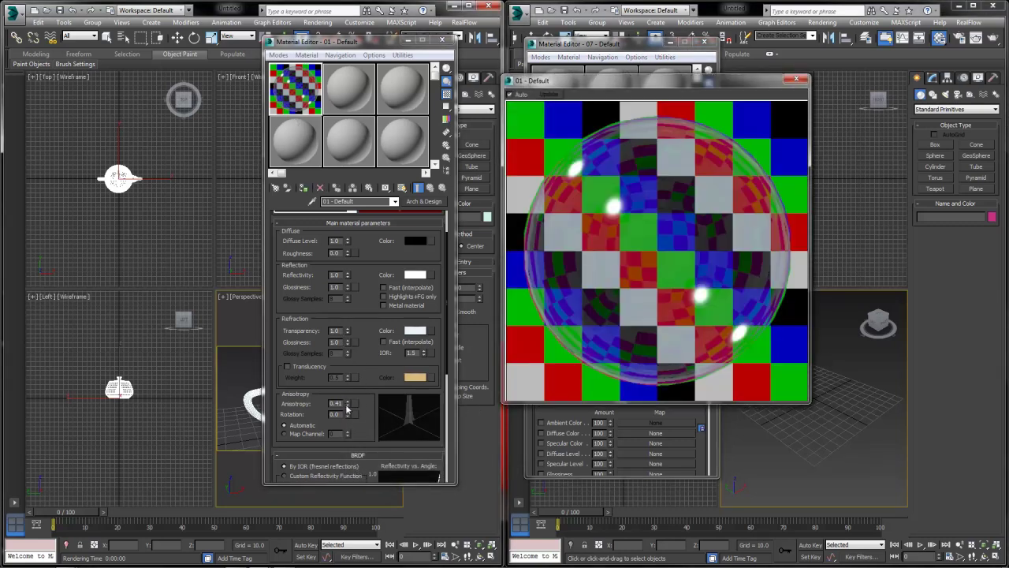
left_click_drag(347, 403, 350, 261)
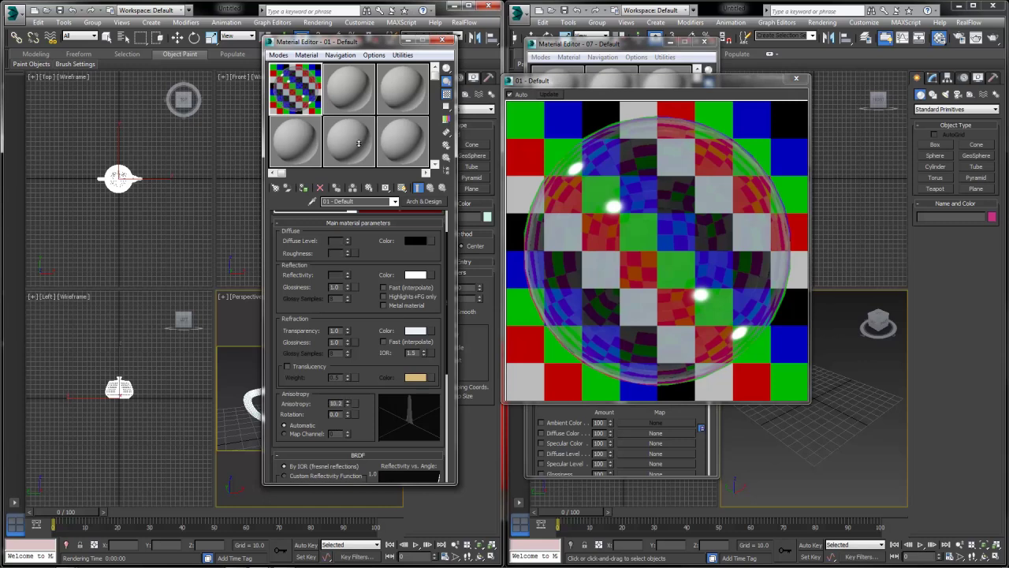
mouse_move(348, 405)
left_mouse_down()
mouse_move(341, 414)
mouse_move(347, 388)
left_mouse_up()
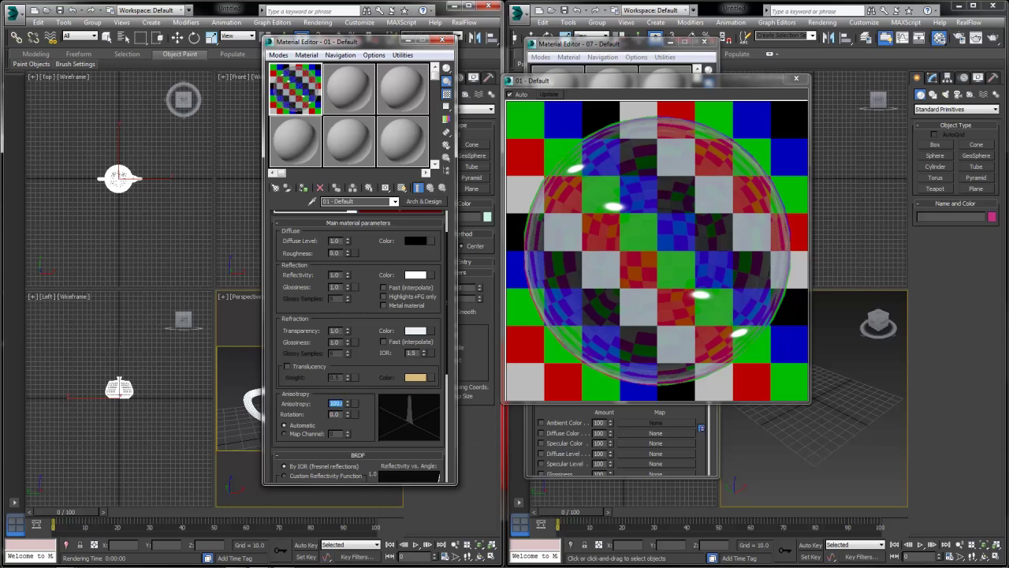
- Set the Arch & Design material's anisotropy rotation to 1.0 and reflection glossiness to 0.31, and close the enlarged preview
left_click(337, 414)
type("0.36")
key("Return")
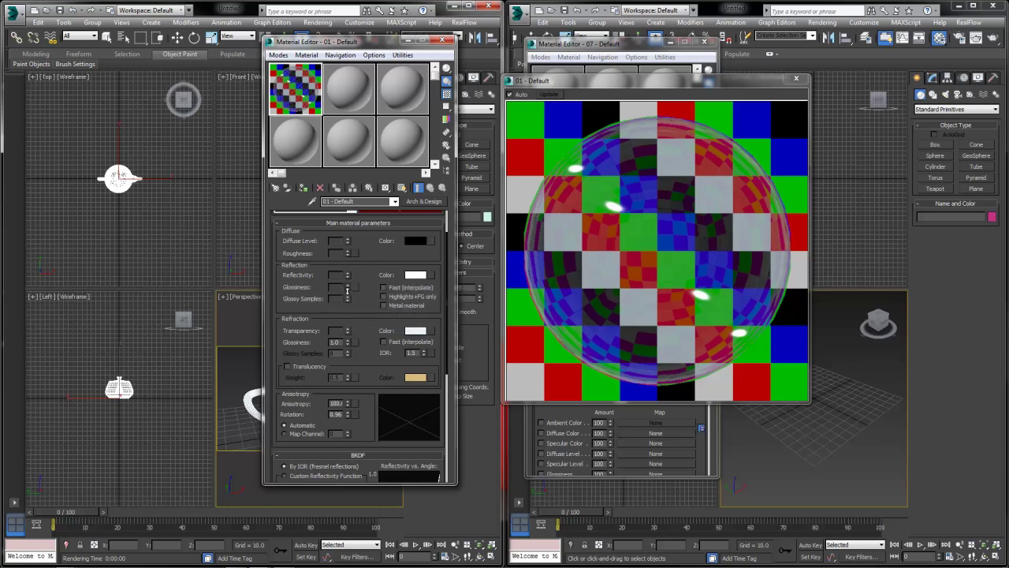
left_click_drag(347, 291, 348, 318)
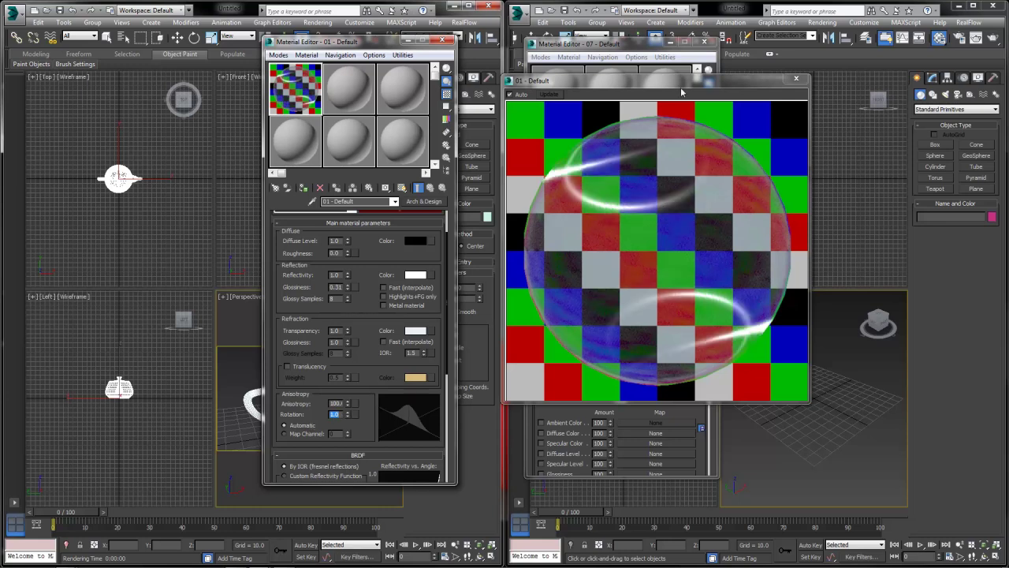
left_click_drag(682, 93, 250, 76)
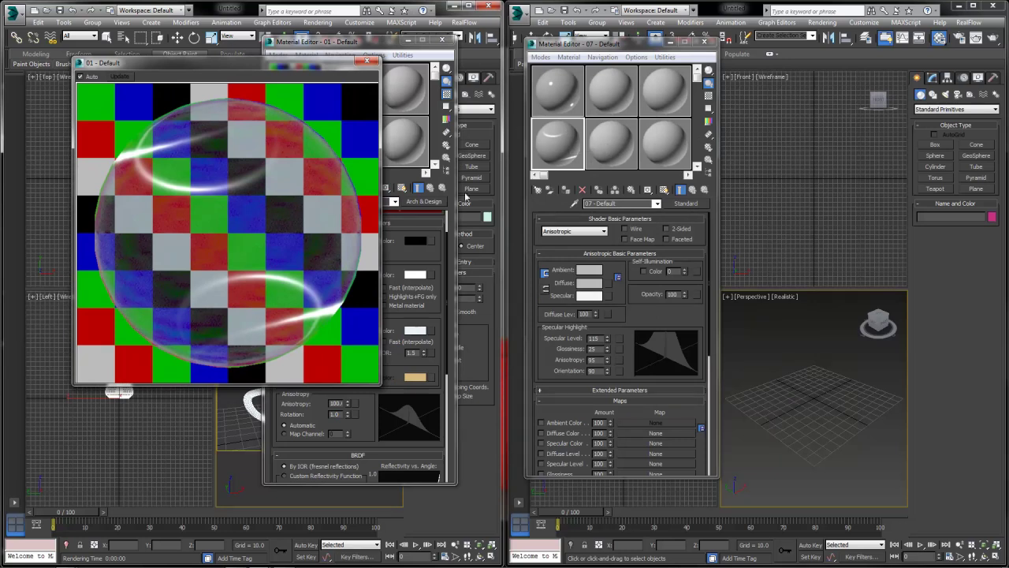
left_click(371, 60)
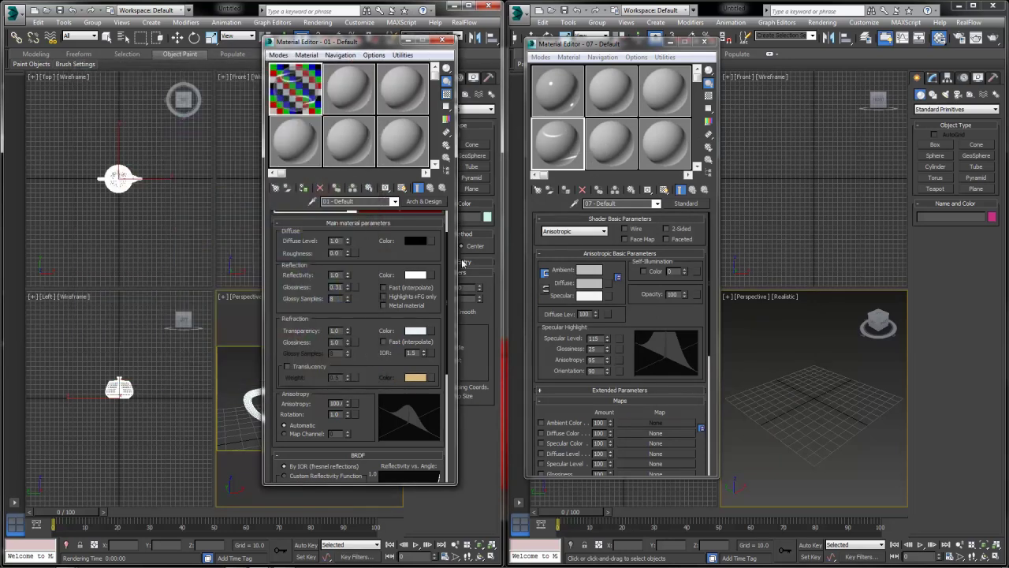
- Collapse the Arch & Design material's BRDF settings and expand Self Illumination (Glow), comparing it with the Standard material's self-illumination value
left_click_drag(383, 386, 364, 216)
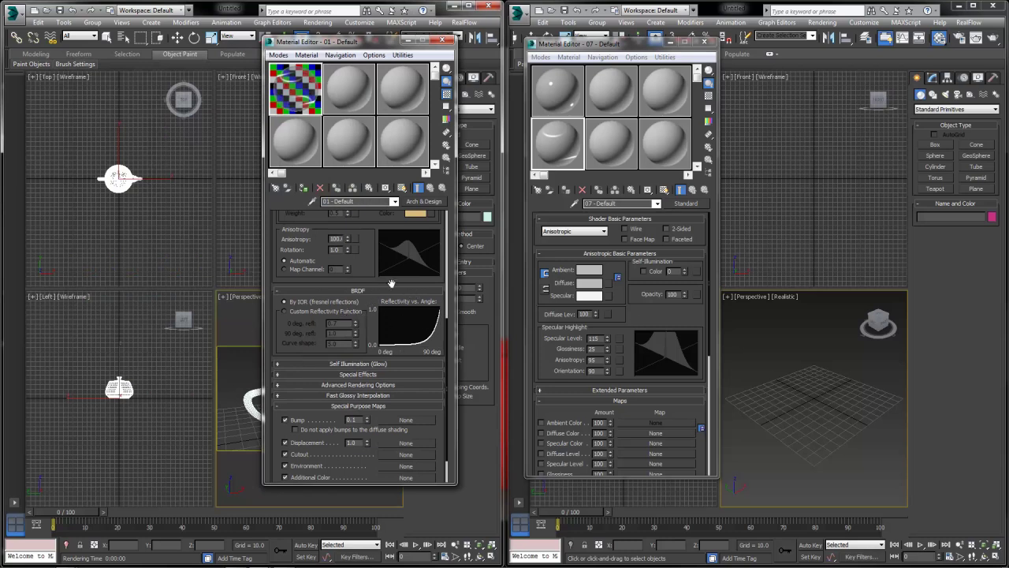
left_click(278, 292)
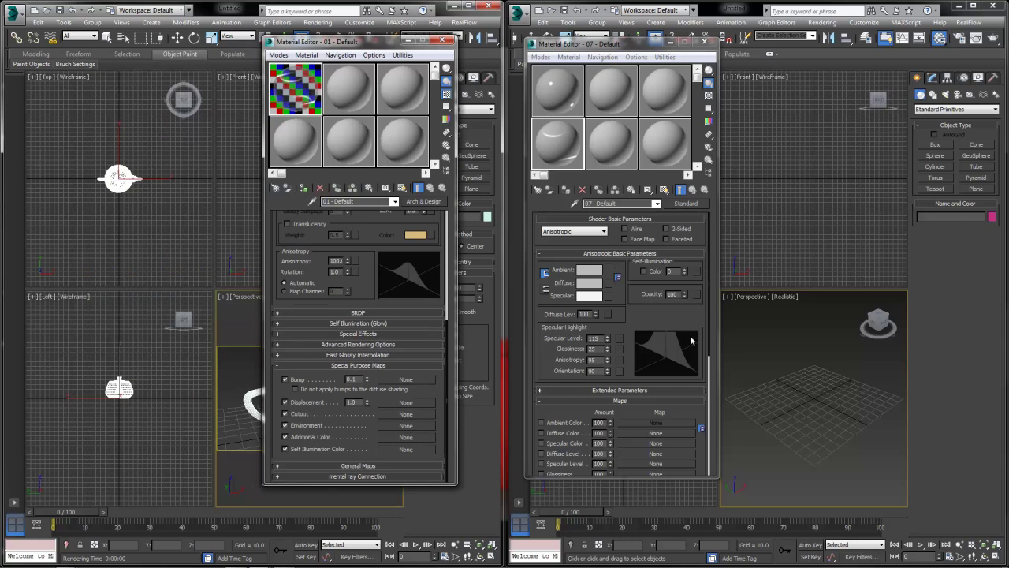
left_click(347, 323)
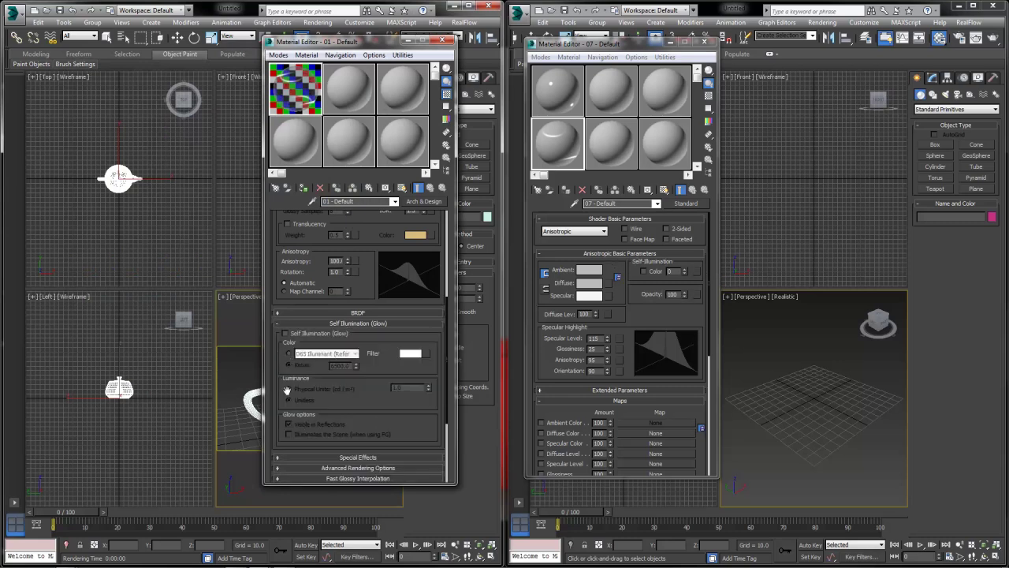
left_click(669, 271)
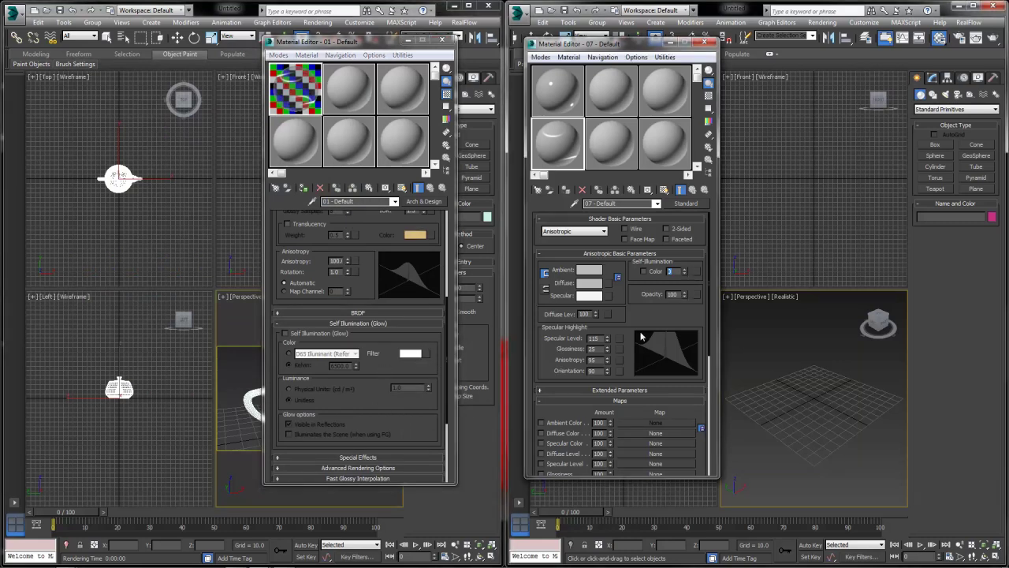
- Enable Self Illumination (Glow) on the Arch & Design material and set its filter color to yellow
left_click(307, 334)
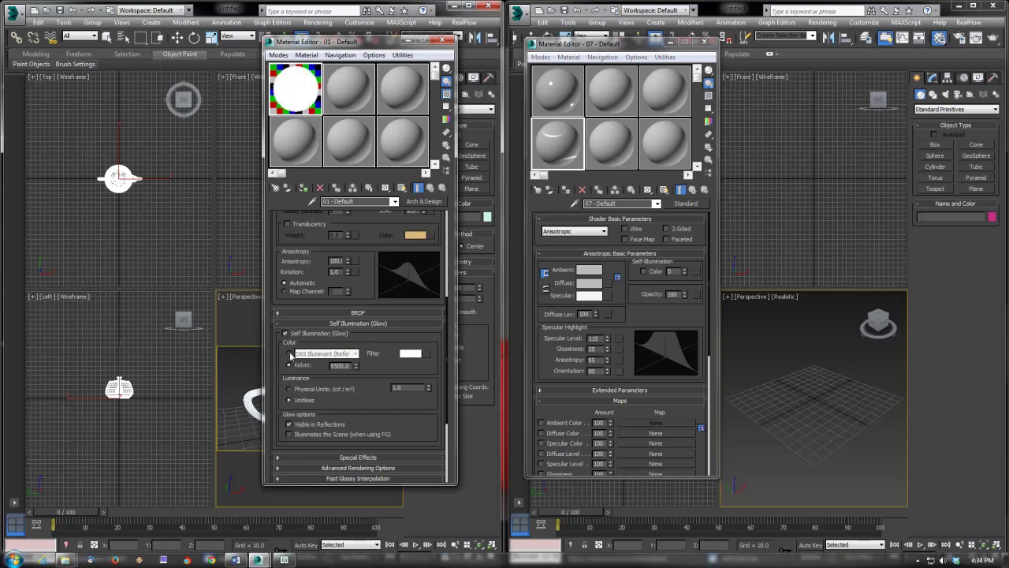
left_click(410, 353)
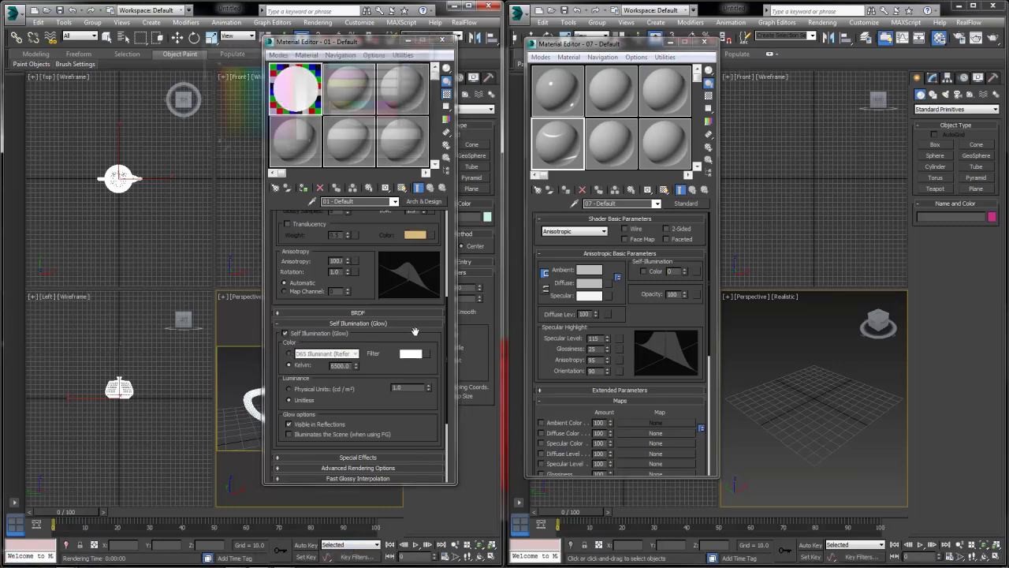
left_click(222, 79)
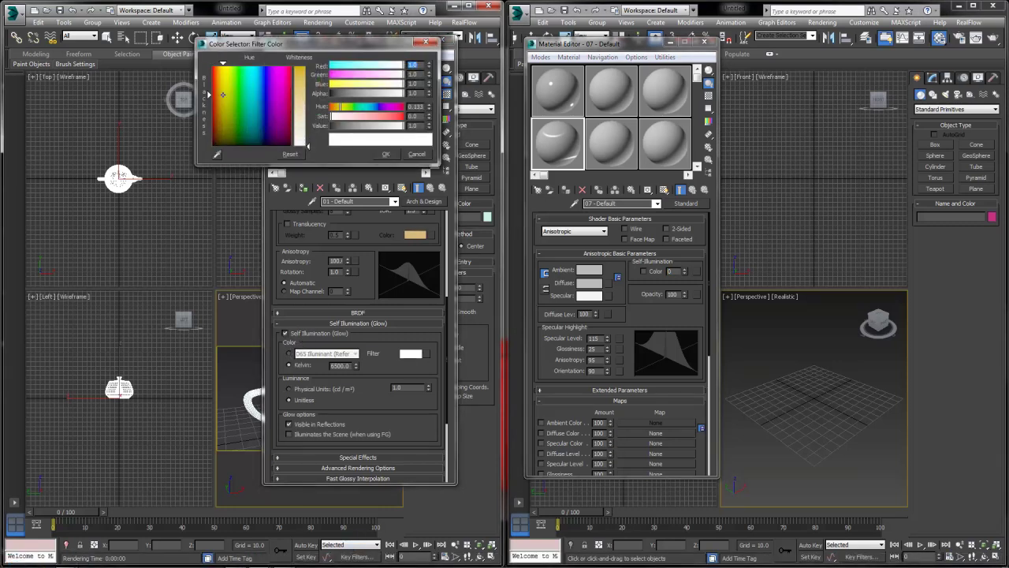
left_click(385, 154)
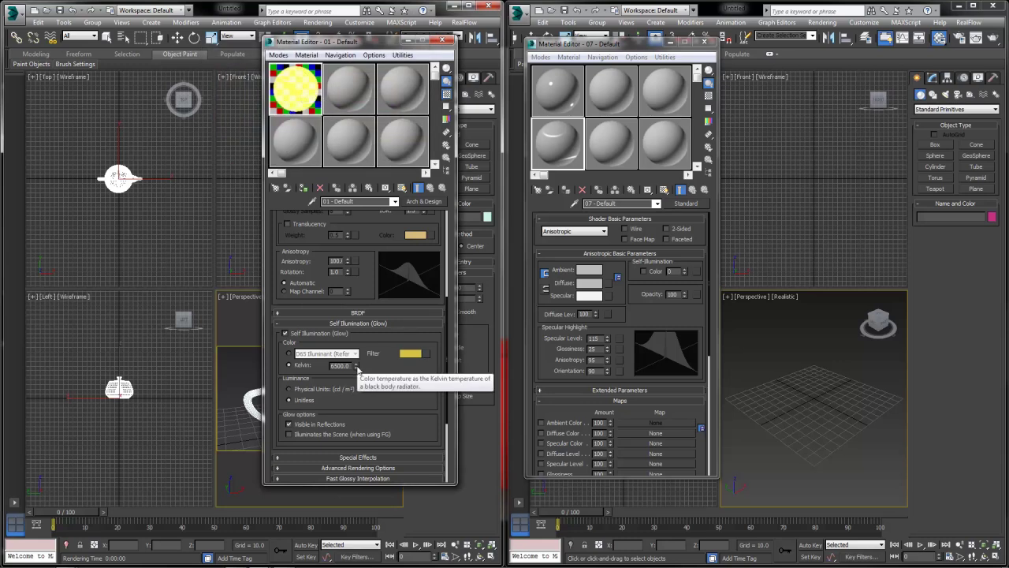
- Try a glow color temperature of 100 Kelvin, and set it back to 6500
left_click_drag(355, 366, 388, 56)
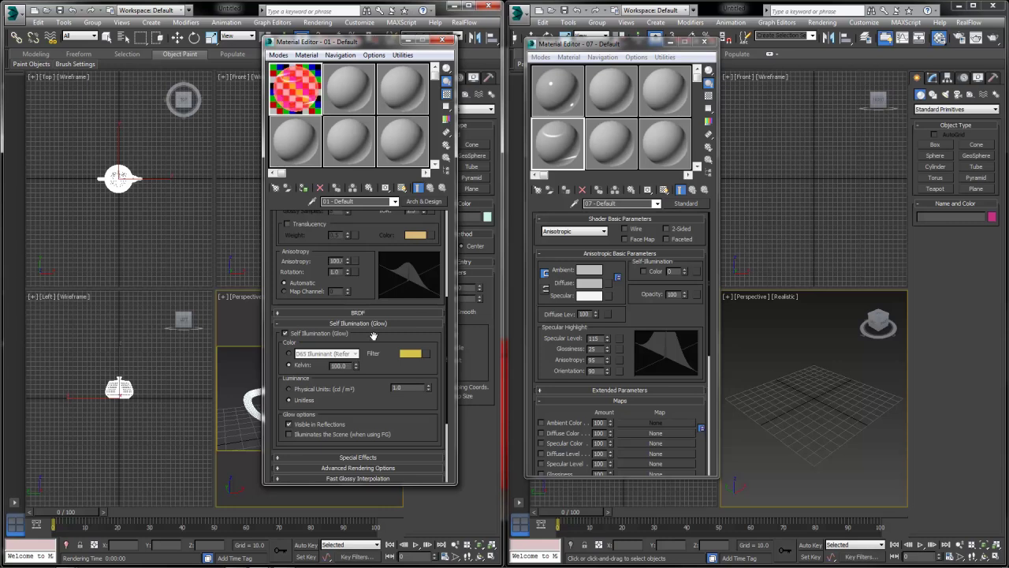
left_click_drag(356, 366, 279, 372)
type("6500")
key("Return")
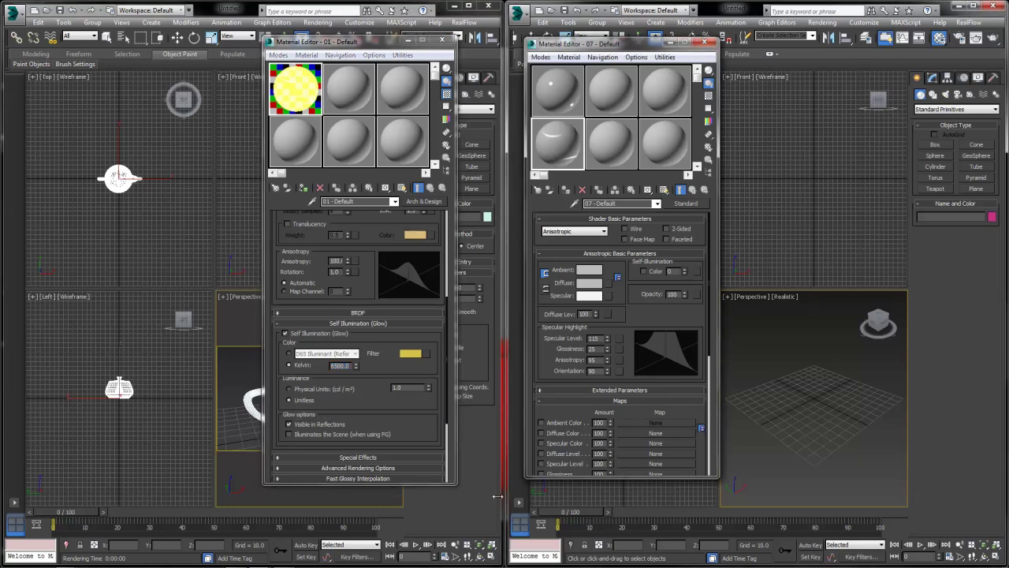
- Switch the glow luminance to Physical Units (cd/m²), try 46110, and set it to 1500
left_click(289, 389)
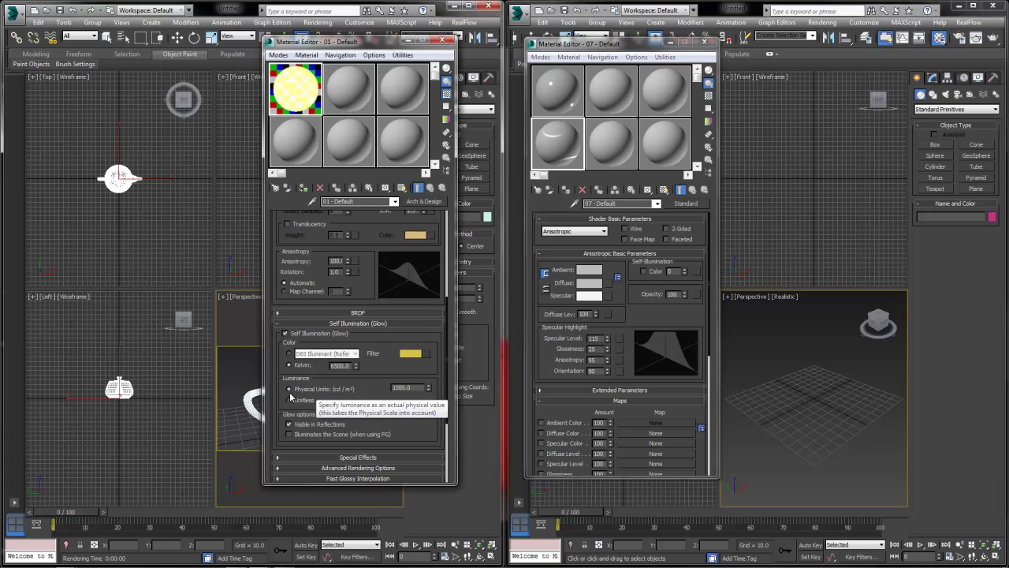
left_click_drag(432, 388, 430, 385)
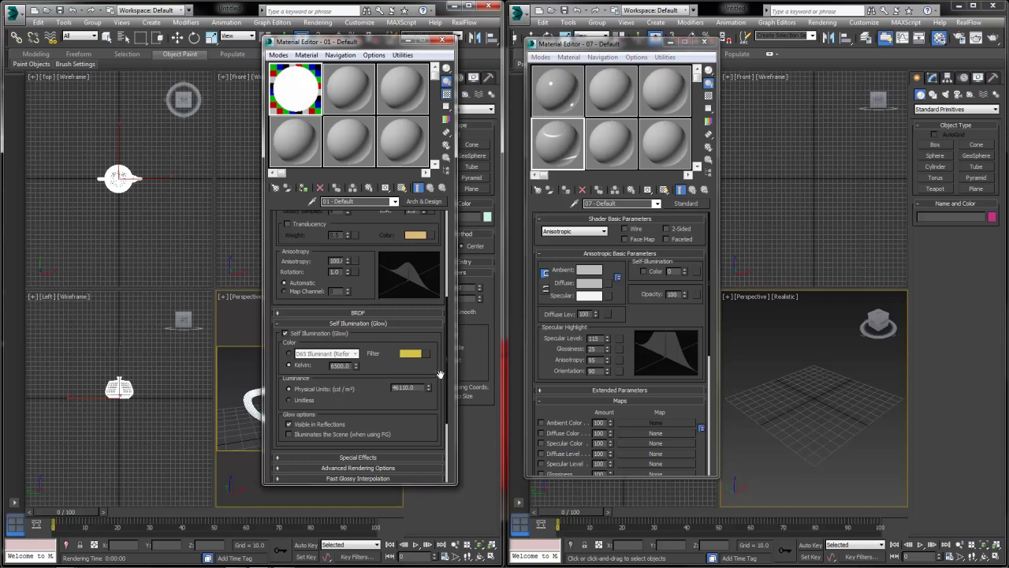
double_click(403, 388)
type("1500")
key("Return")
- Set the Standard material's self-illumination to 100
left_click(671, 271)
type("10")
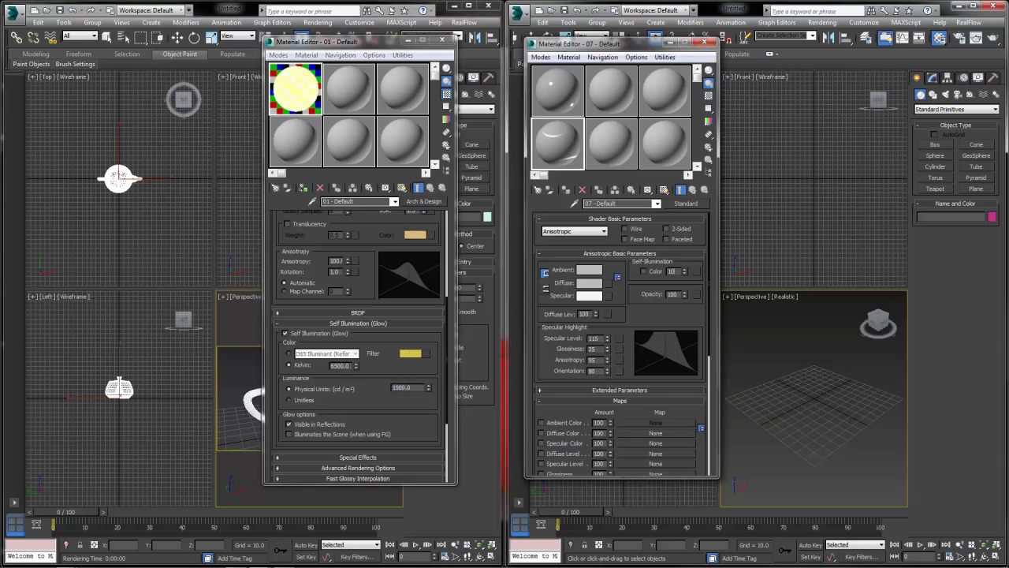
type("0")
key("Return")
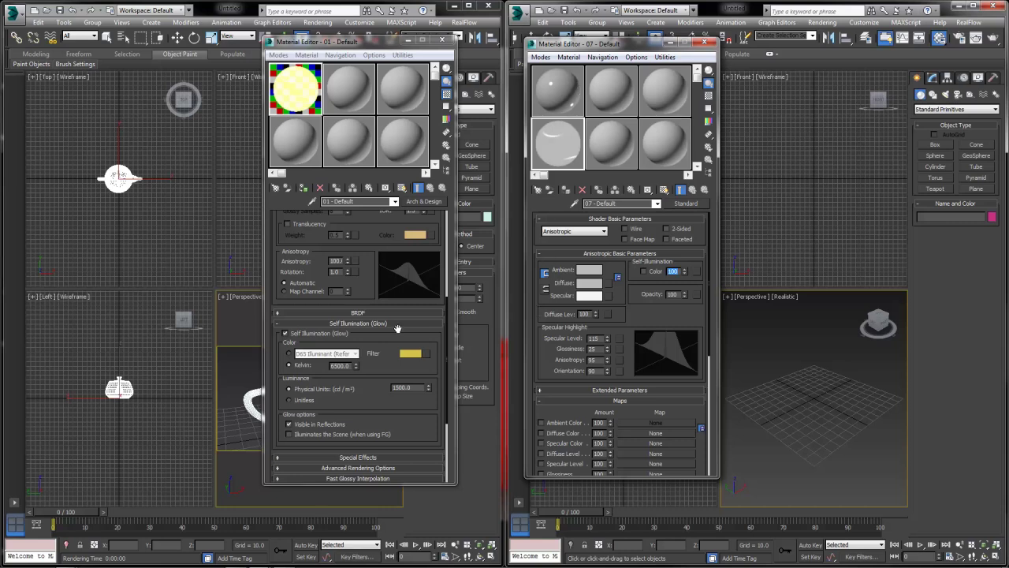
- Change the Arch & Design glow's filter color to white
left_click(410, 352)
left_click_drag(406, 120, 337, 120)
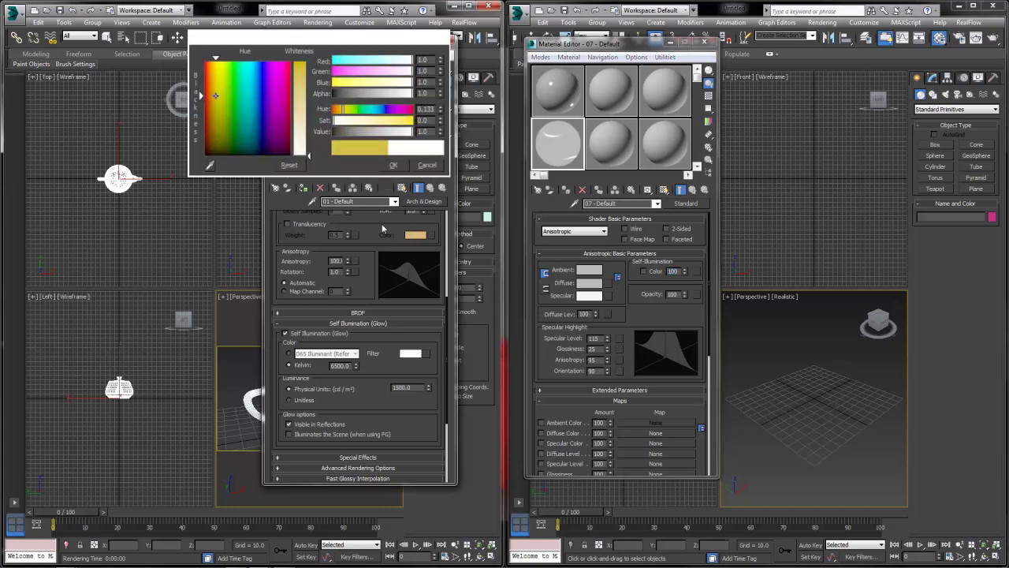
left_click(289, 365)
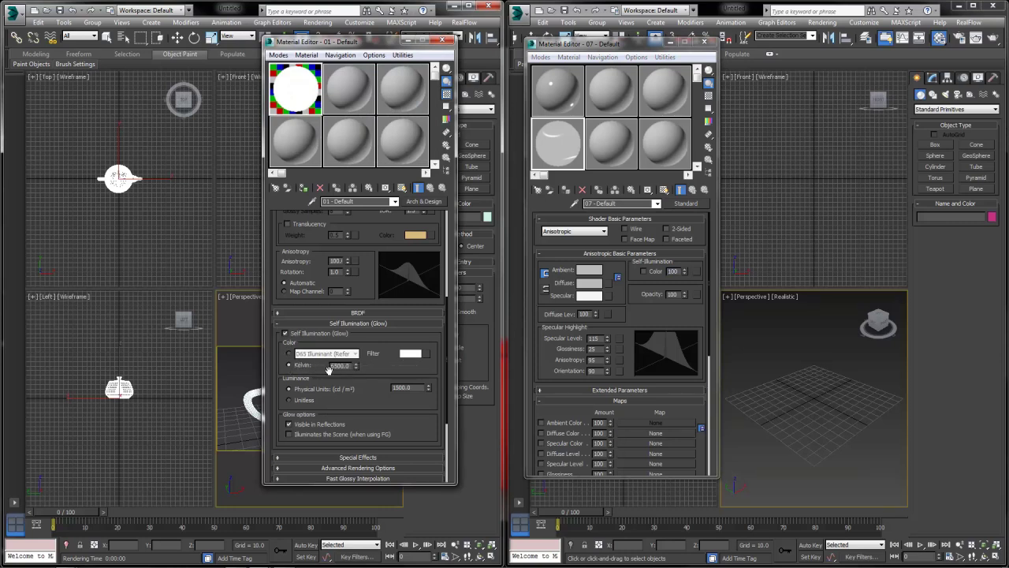
- Switch the glow color to the D65 Illuminant preset, and look at the photometric light types in the Standard material's scene
left_click(288, 354)
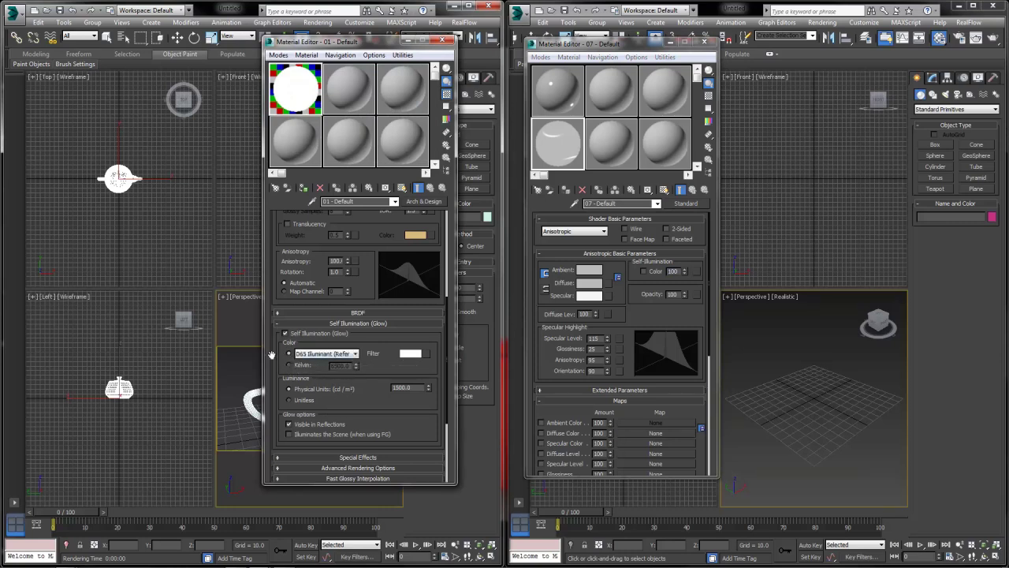
left_click(300, 355)
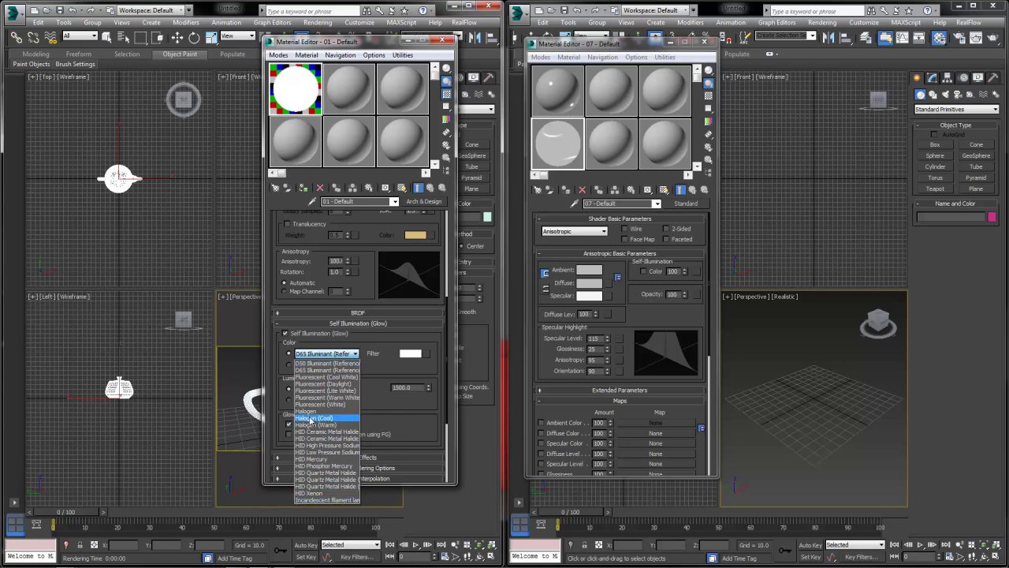
left_click(325, 363)
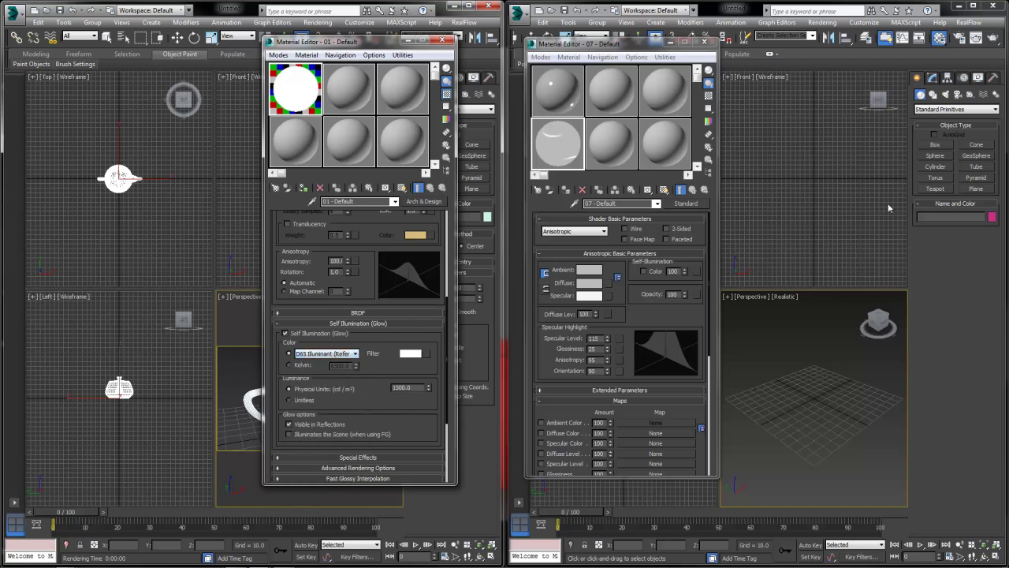
left_click(945, 94)
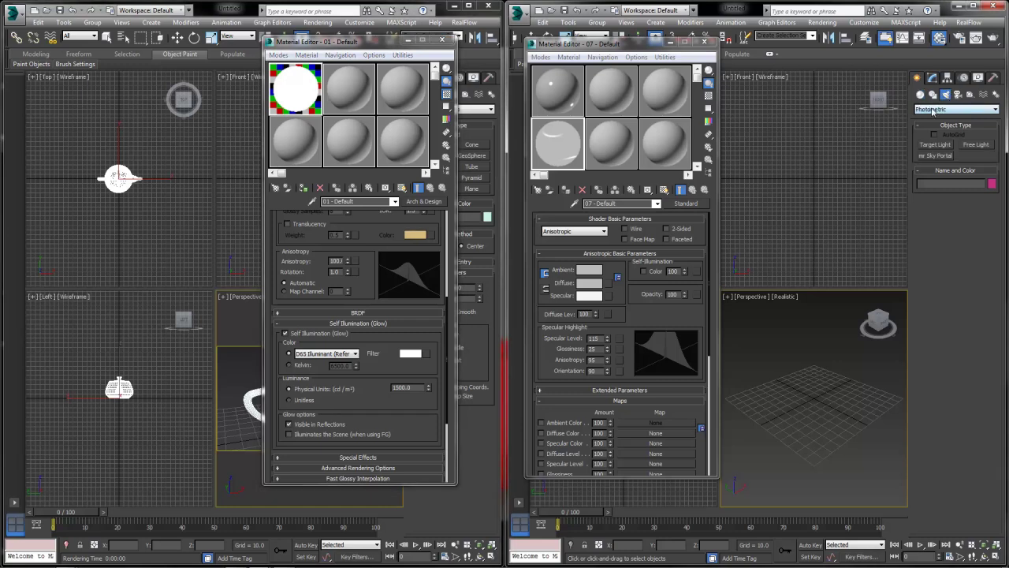
left_click(920, 94)
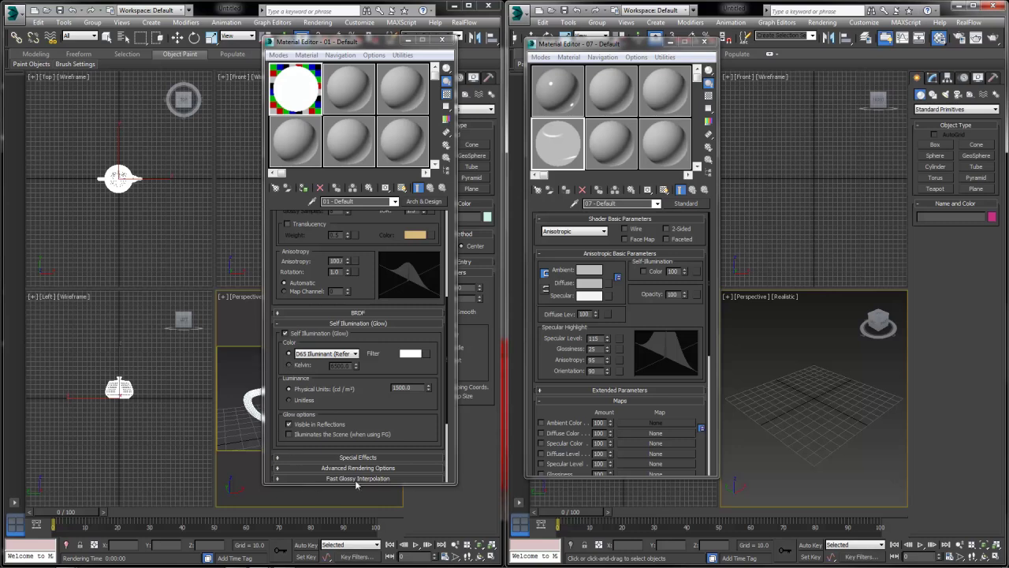
- Make the glow illuminate the scene when using FG, and collapse the Self Illumination (Glow) settings
left_click(288, 434)
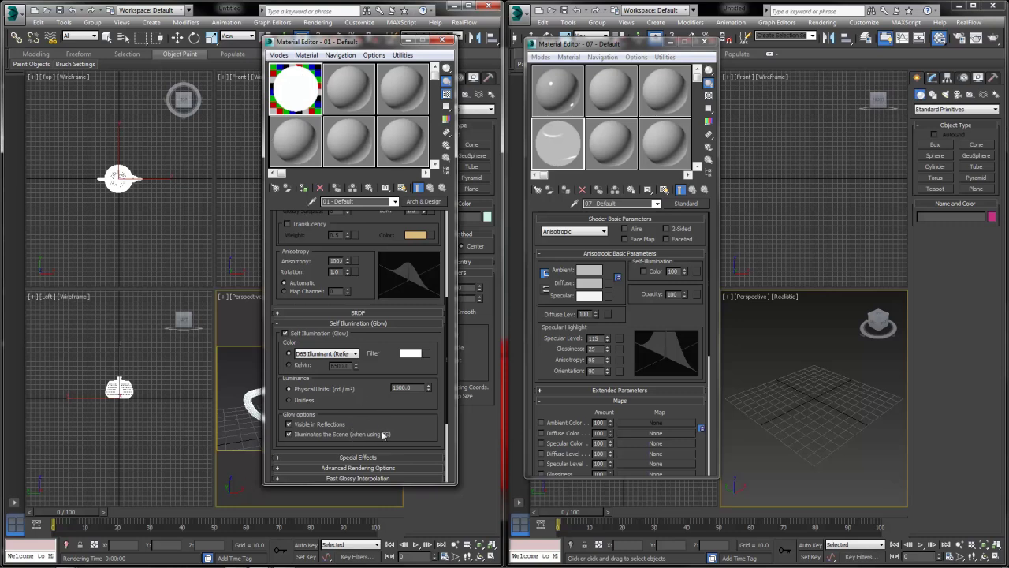
mouse_move(383, 440)
left_click(349, 324)
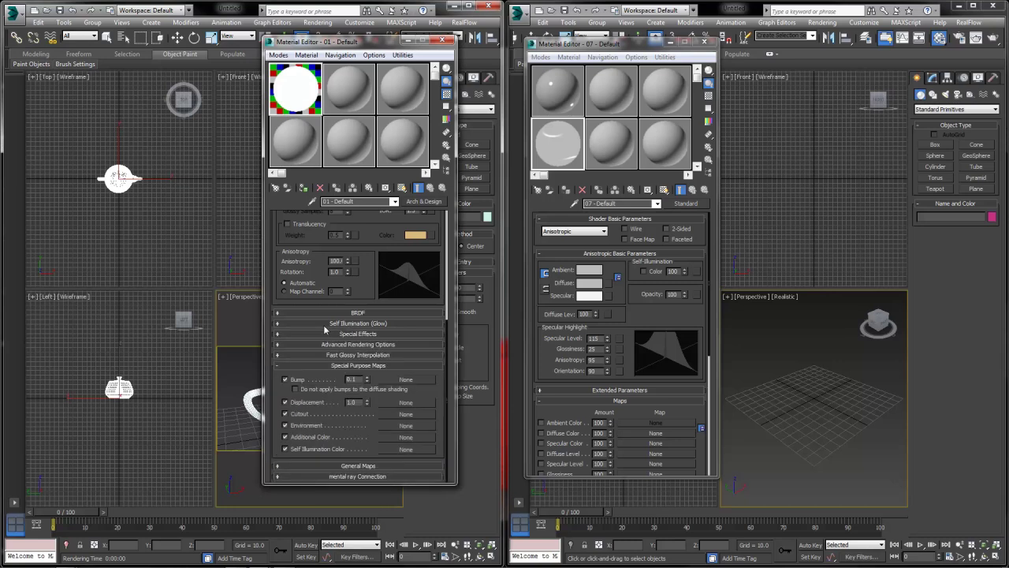
- Examine the Arch & Design material's Special Effects and Advanced Rendering Options, collapsing each group after viewing it
left_click(331, 334)
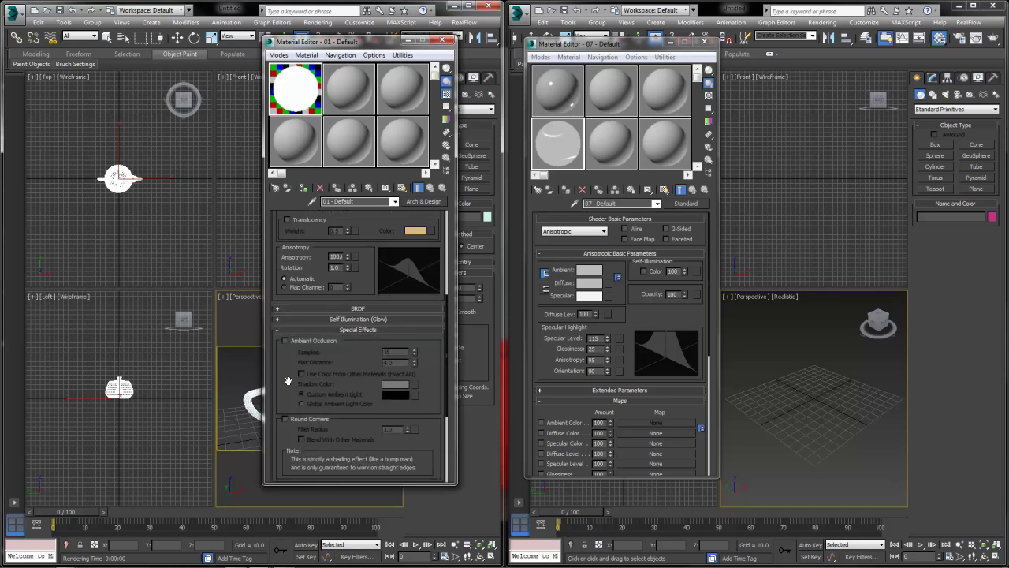
scroll(289, 380, "down", 1)
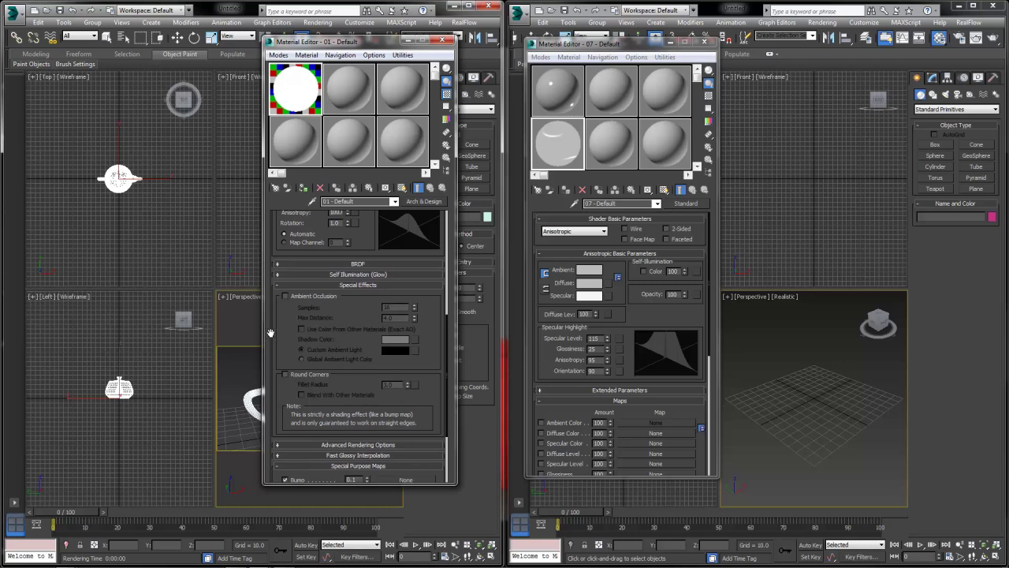
left_click(299, 287)
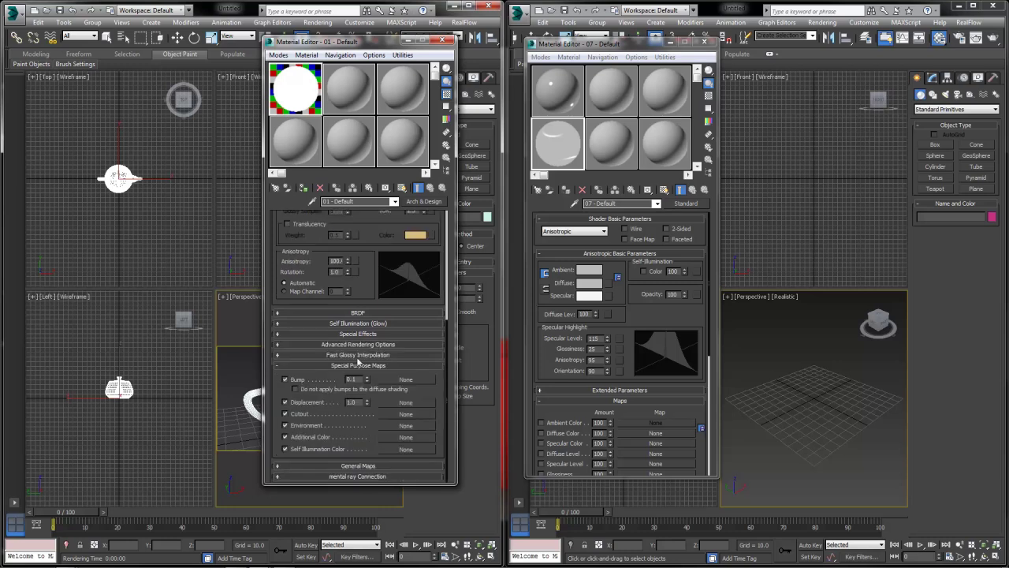
left_click(347, 345)
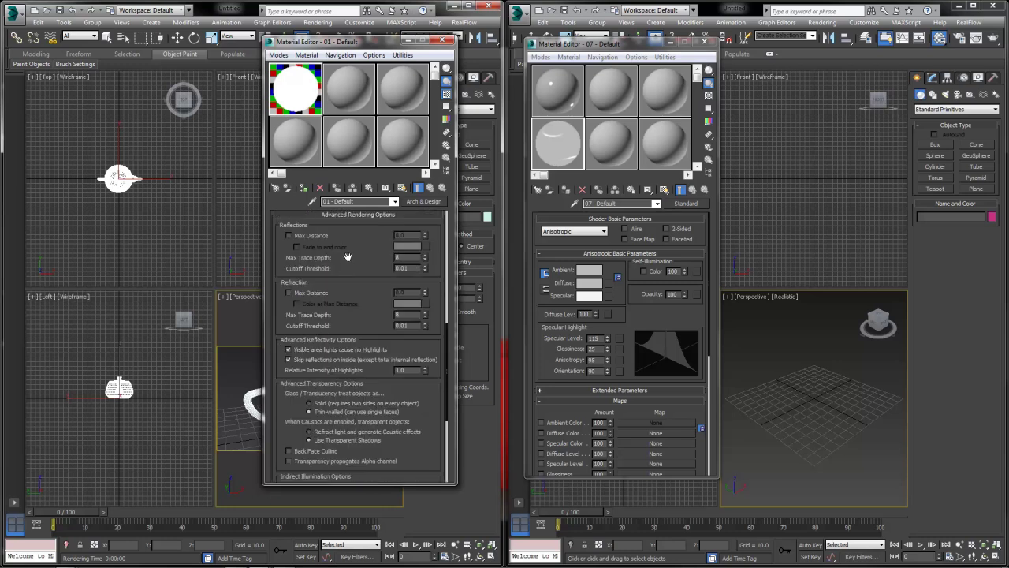
left_click(355, 216)
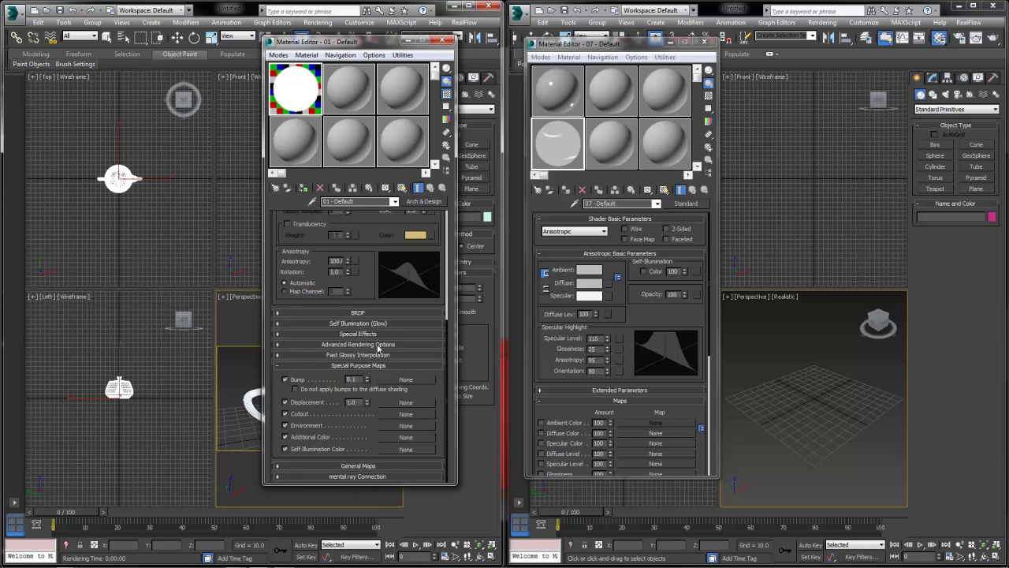
- Turn off the Arch & Design material's self-illumination glow, collapse that group, and expand the Advanced Rendering Options
left_click(355, 345)
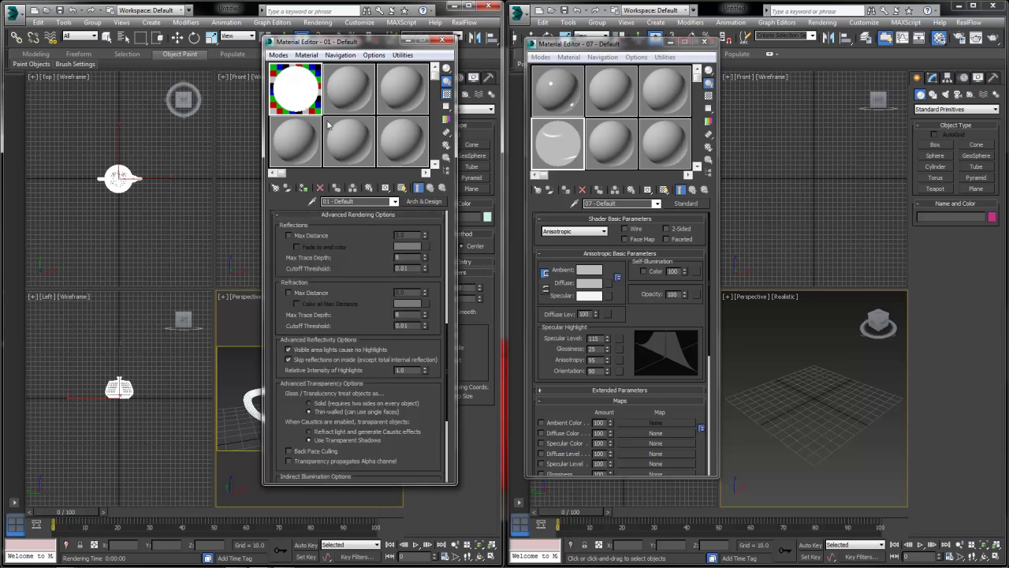
left_click_drag(384, 225, 377, 517)
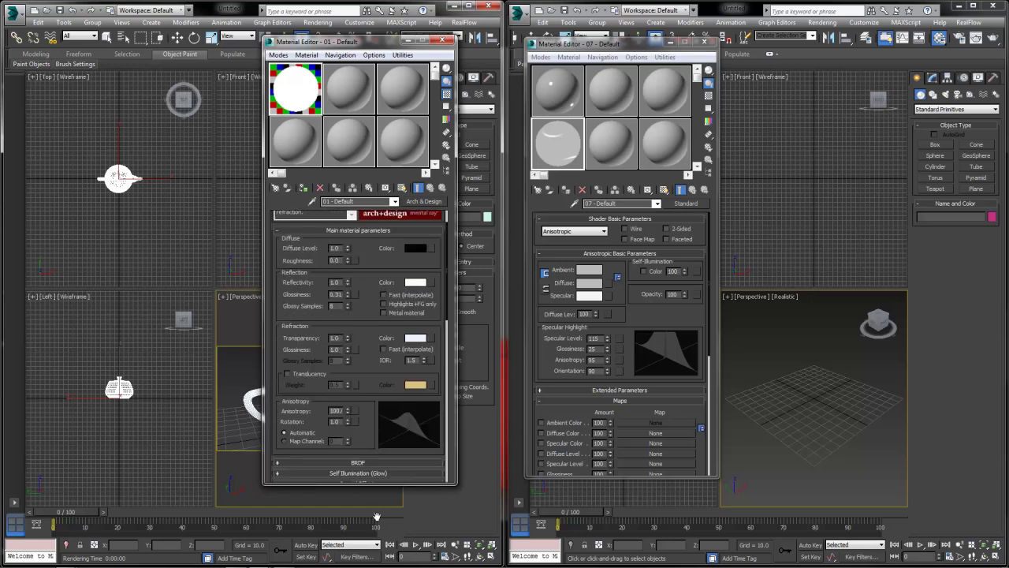
left_click(339, 474)
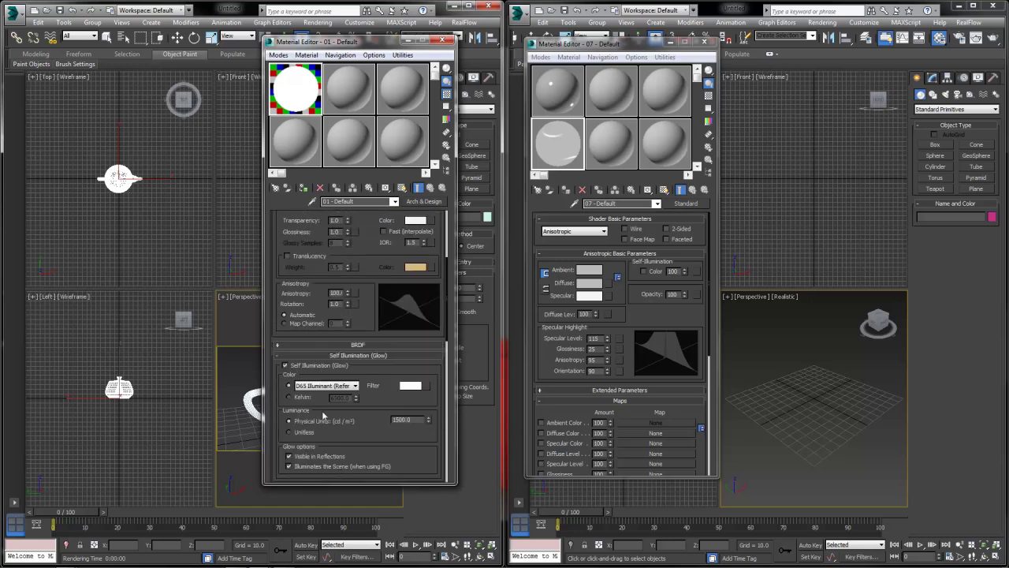
left_click(342, 355)
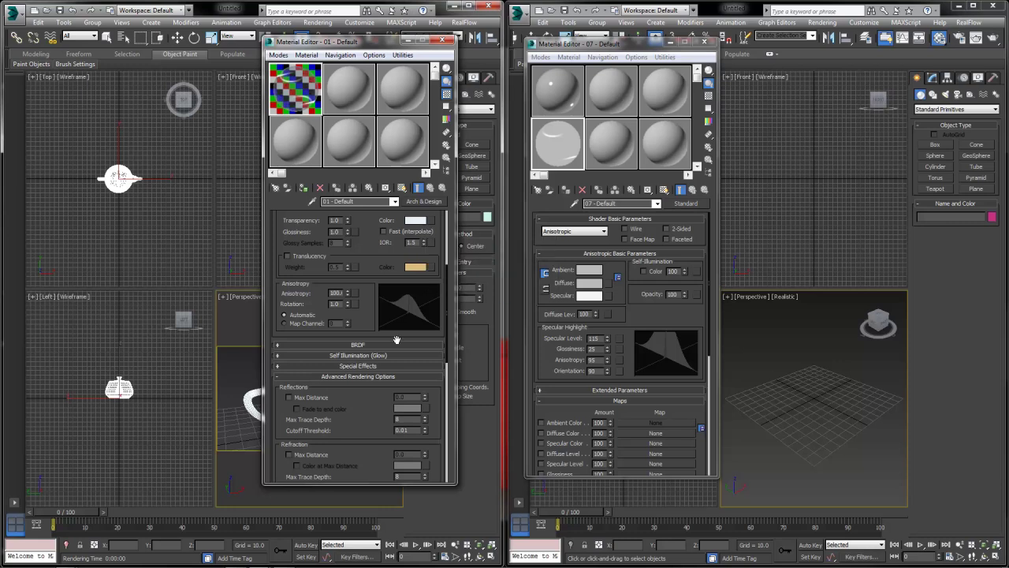
- Try a pure red color at a refraction Max Distance of 1.09, turn that Max Distance off again, and collapse the Advanced Rendering Options
left_click_drag(371, 395, 371, 291)
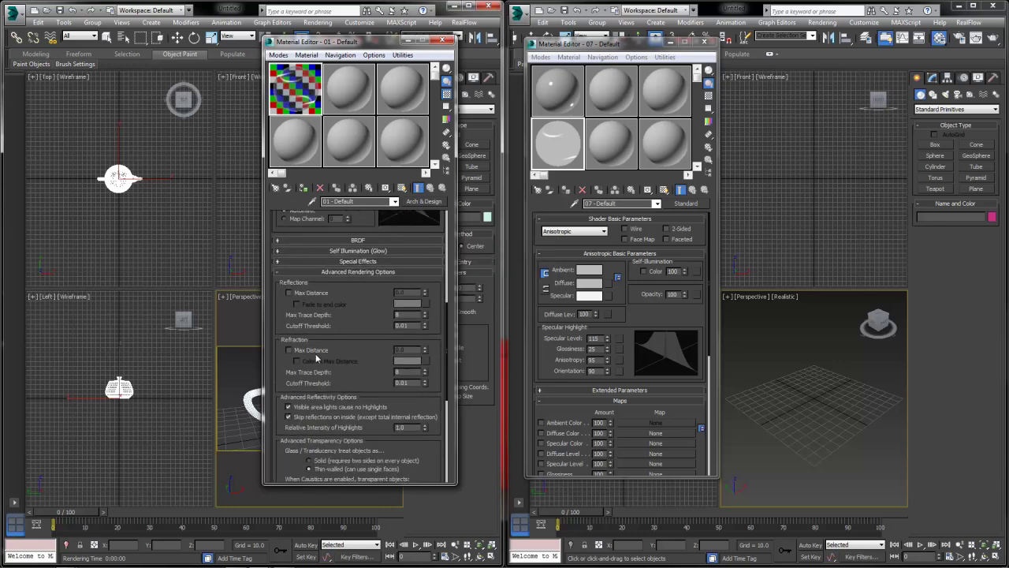
left_click(289, 350)
left_click(296, 362)
left_click(407, 361)
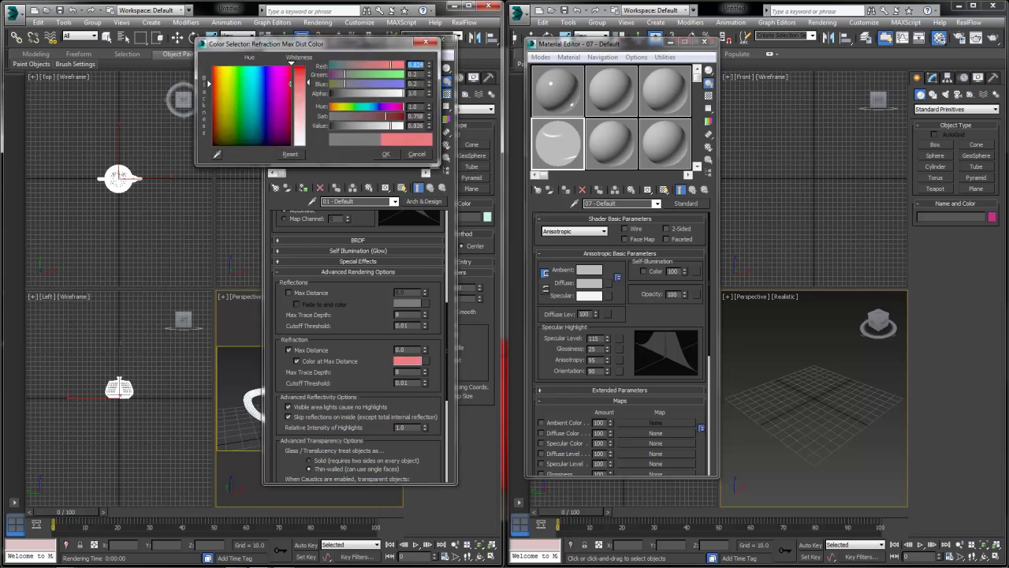
left_click_drag(300, 83, 300, 64)
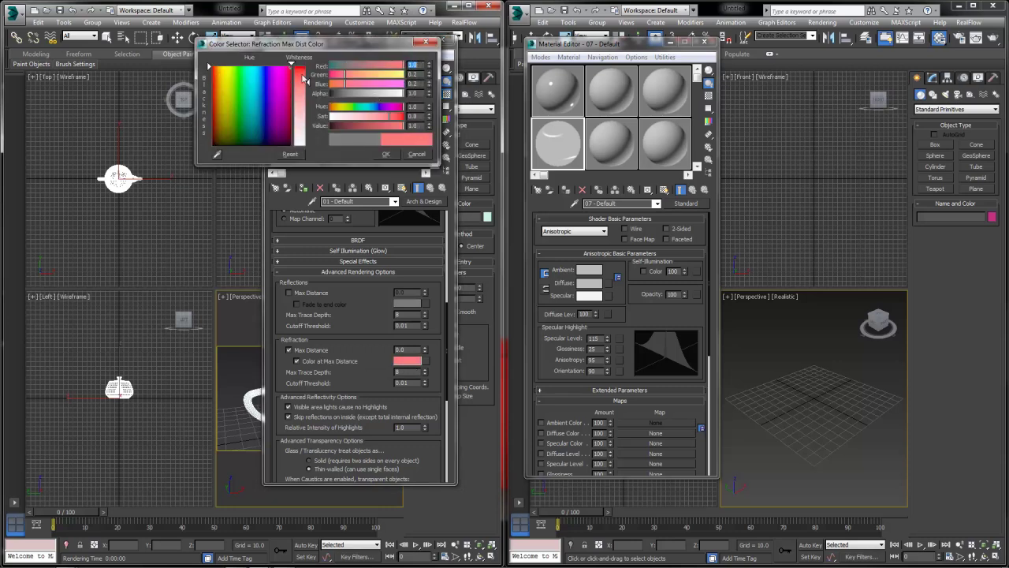
left_click(385, 153)
left_click_drag(424, 350, 427, 295)
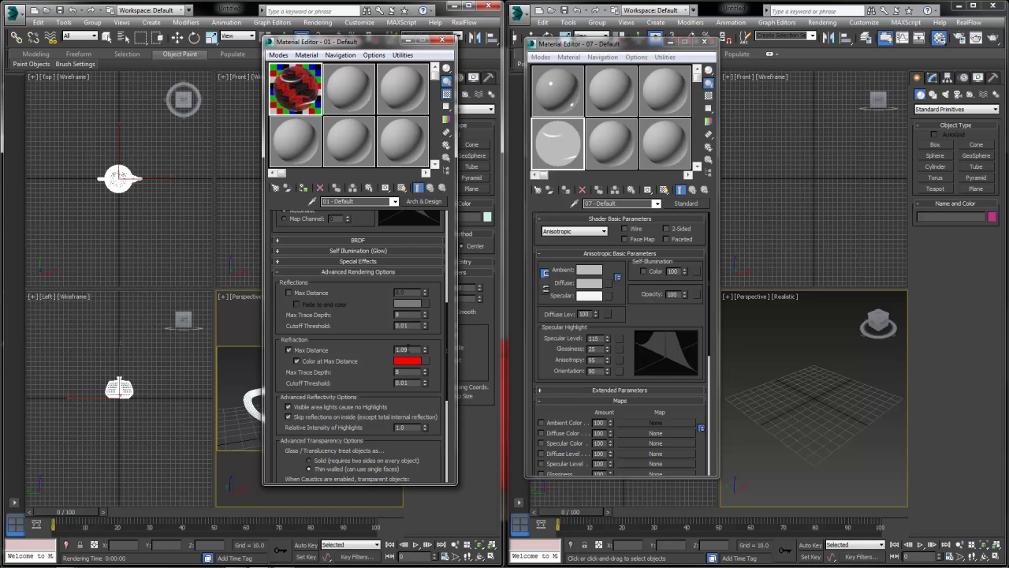
left_click(289, 350)
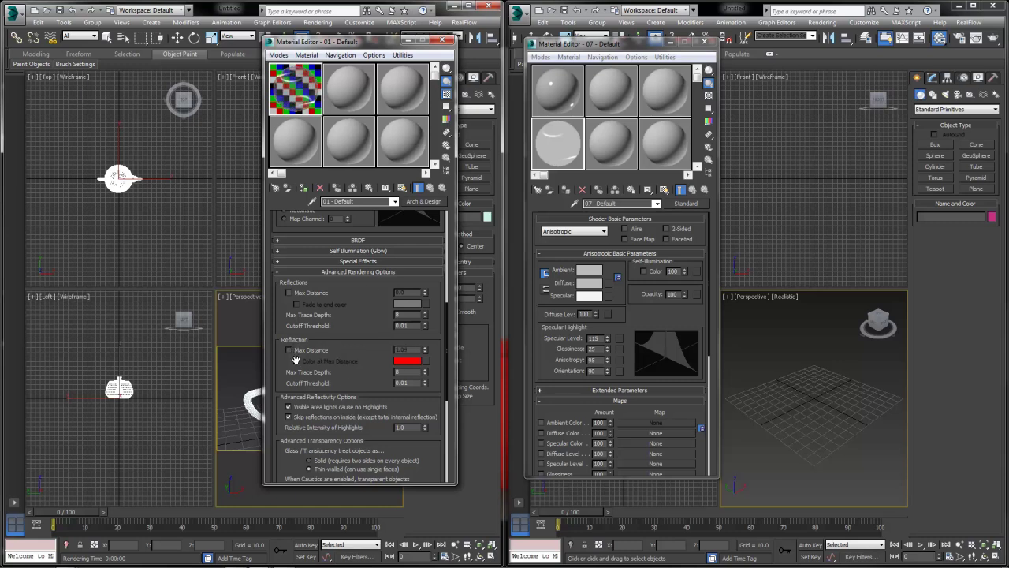
left_click(303, 273)
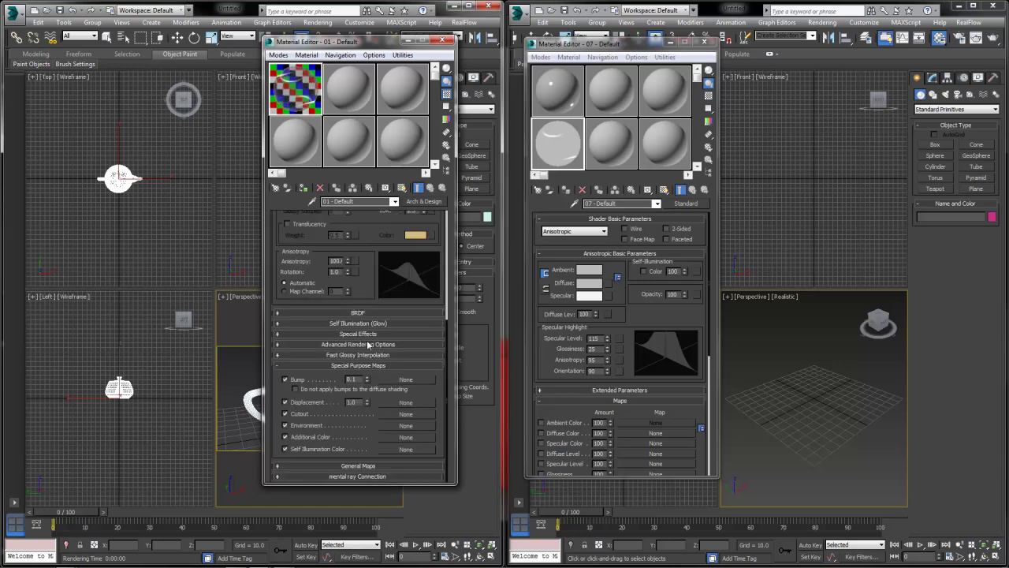
- Examine the Arch & Design material's Fast Glossy Interpolation settings and collapse the group
left_click(331, 355)
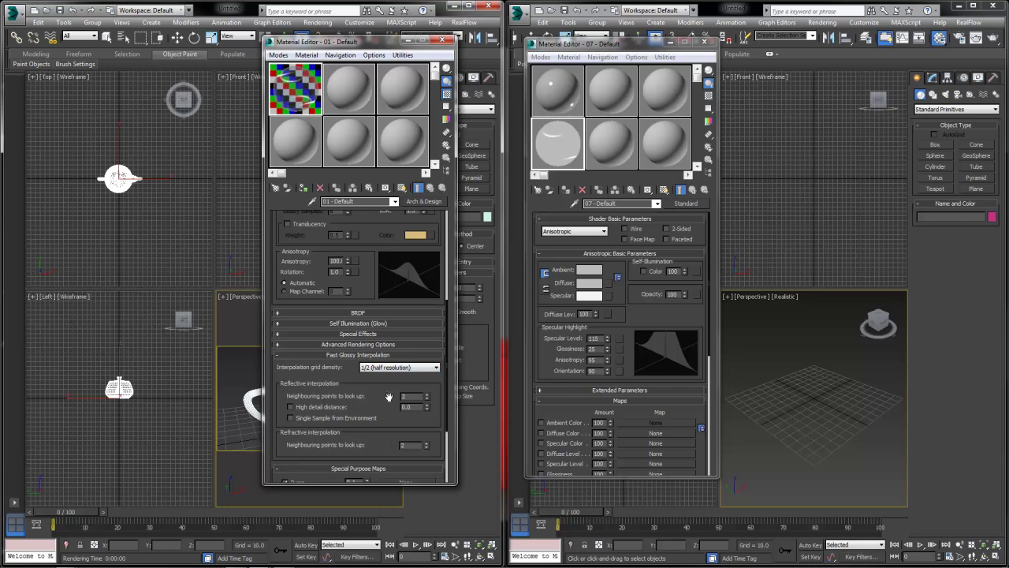
scroll(396, 394, "down", 3)
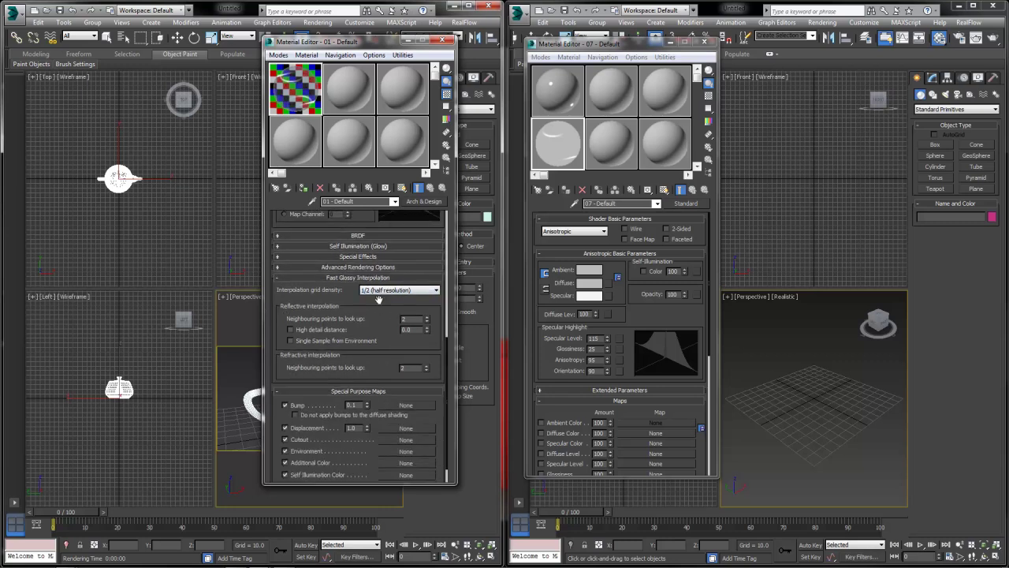
scroll(378, 442, "up", 2)
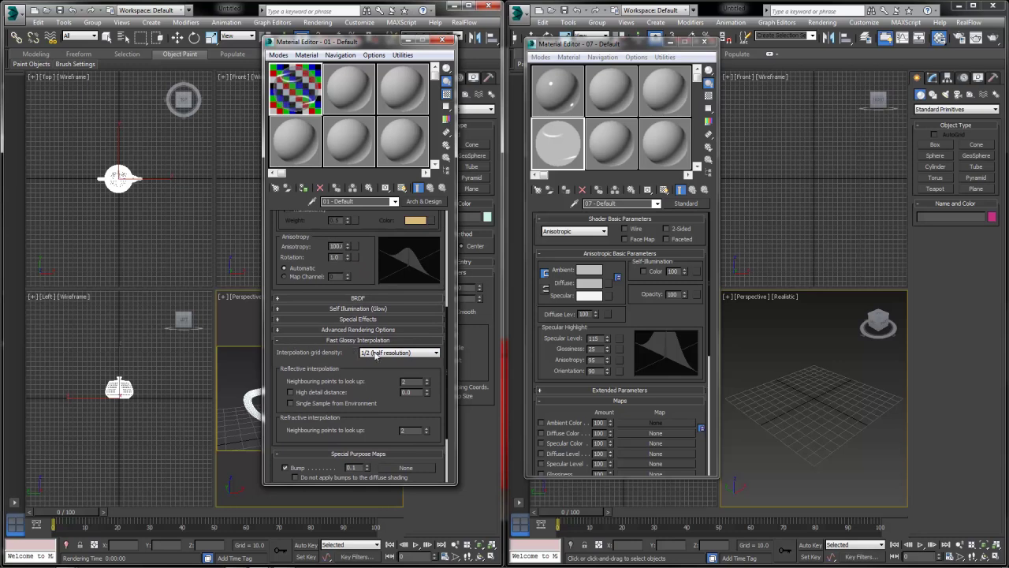
left_click(301, 340)
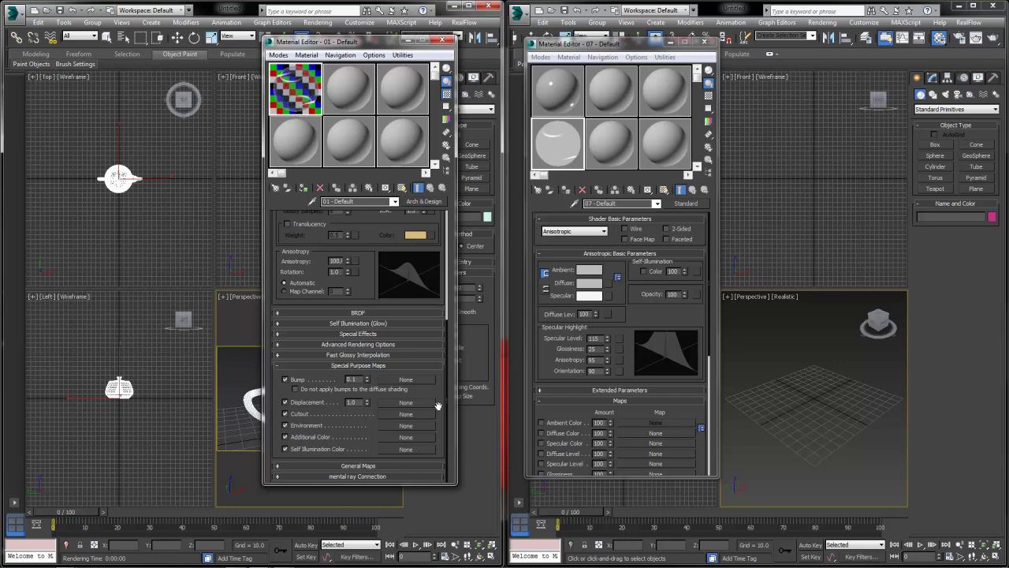
- Compare the Arch & Design material's Special Purpose Maps and General Maps with the Standard material's Maps, collapsing both Arch & Design map groups
scroll(443, 364, "up", 3)
scroll(471, 371, "down", 3)
scroll(590, 417, "down", 5)
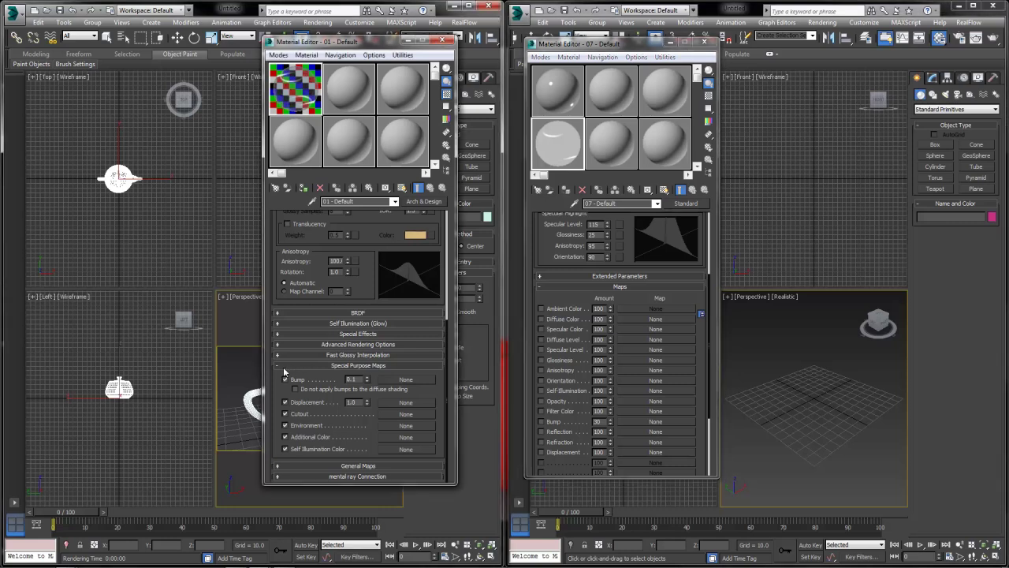
left_click(284, 367)
left_click(341, 469)
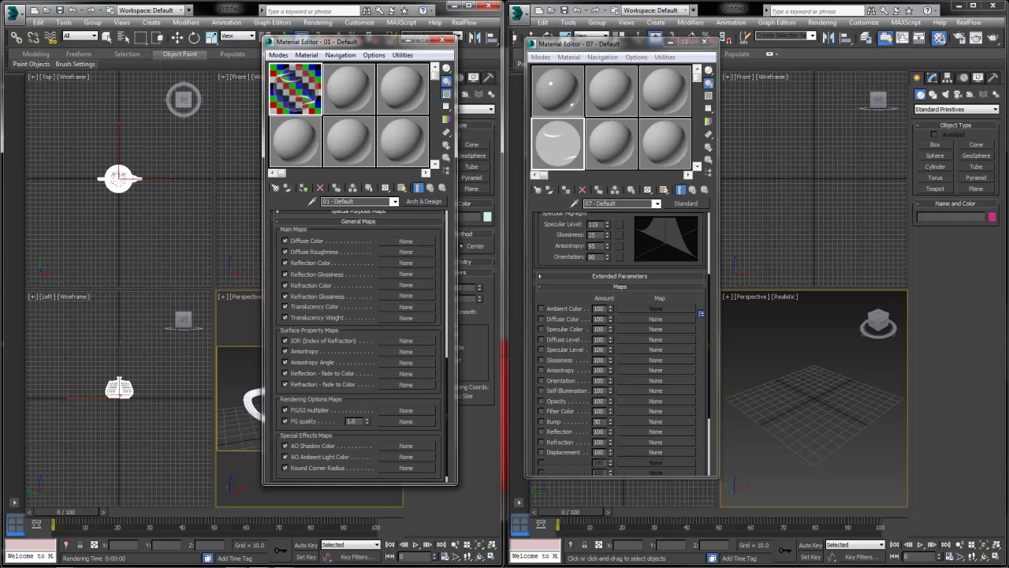
scroll(335, 410, "down", 1)
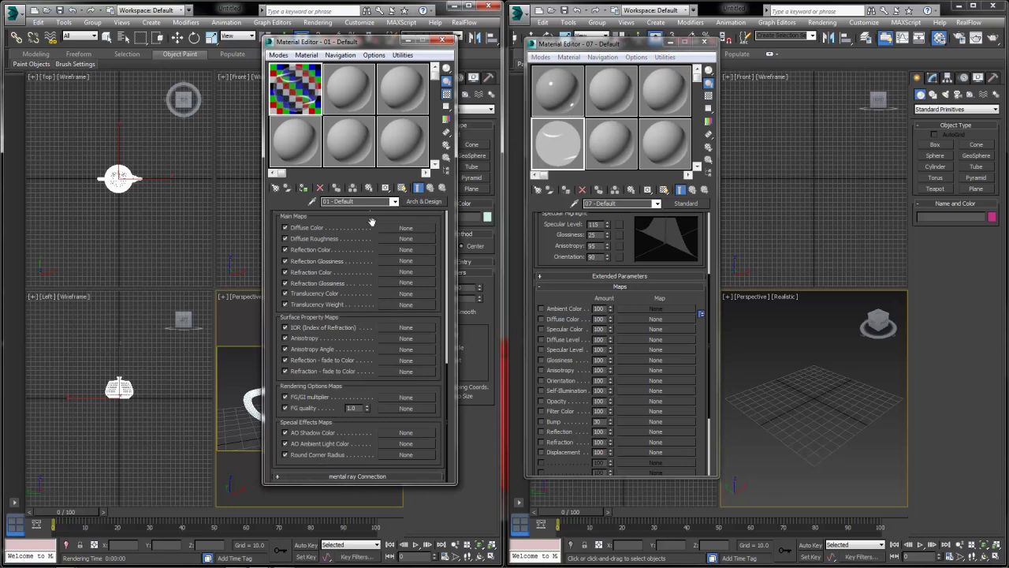
left_click_drag(372, 222, 422, 451)
left_click(355, 434)
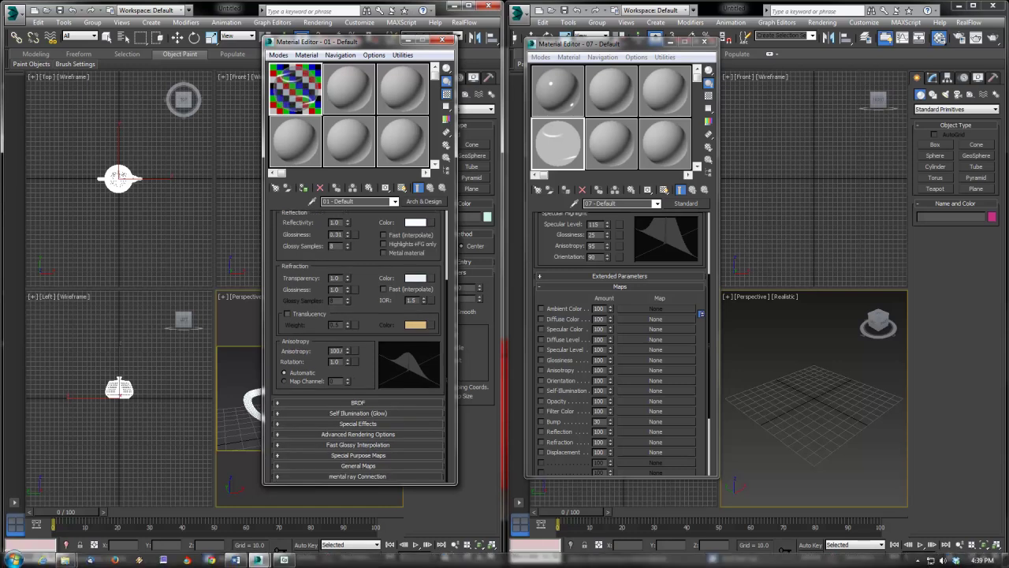
- Apply the Glass (Solid Geometry) template to the Arch & Design material and open a magnified preview of its sample
scroll(384, 300, "up", 4)
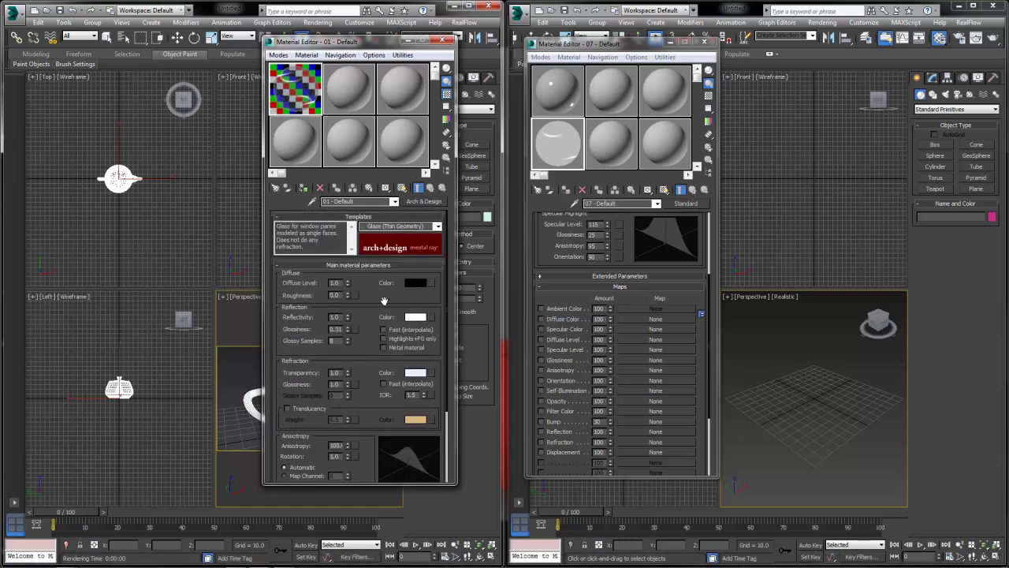
left_click(438, 226)
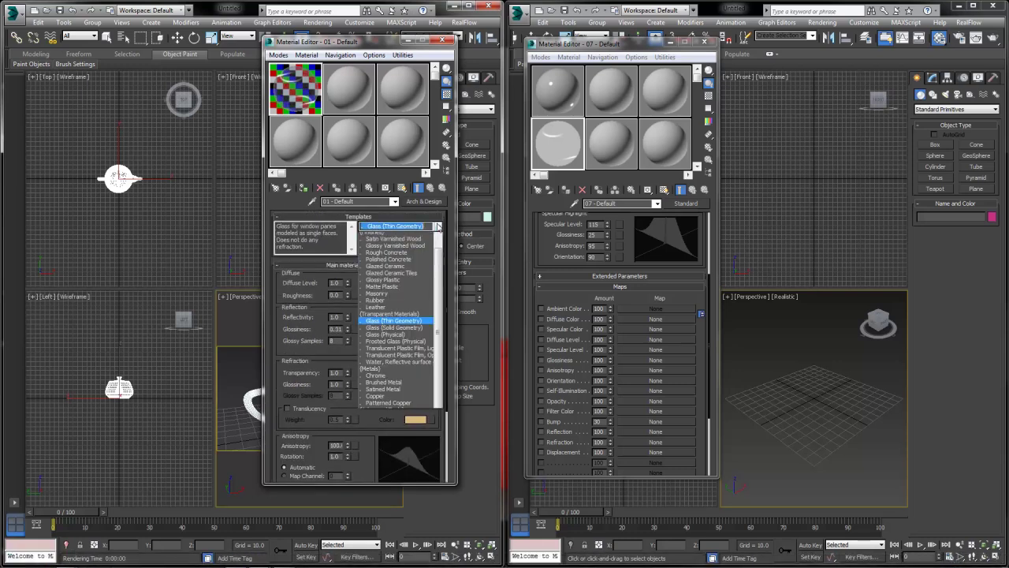
left_click(394, 340)
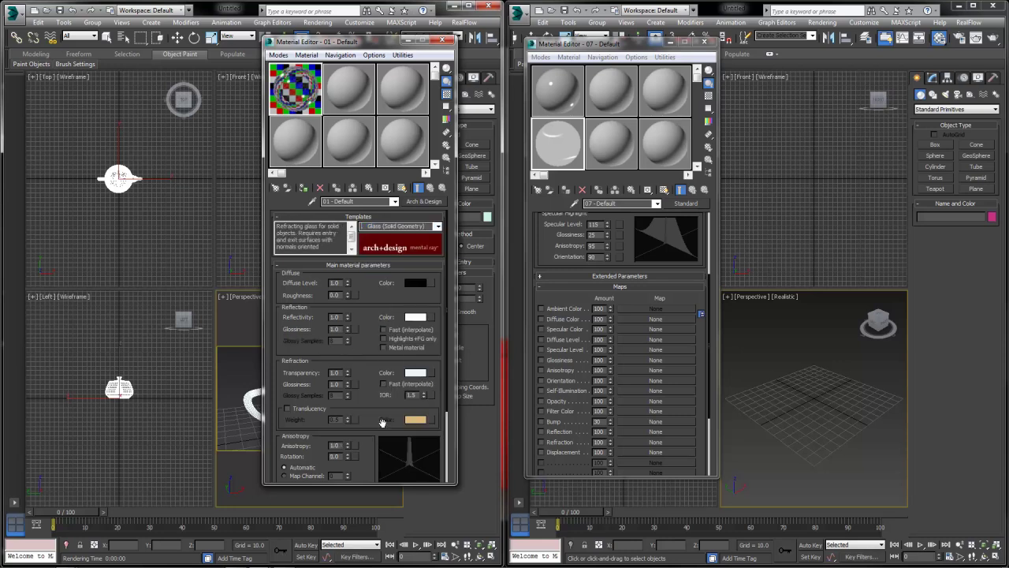
double_click(305, 105)
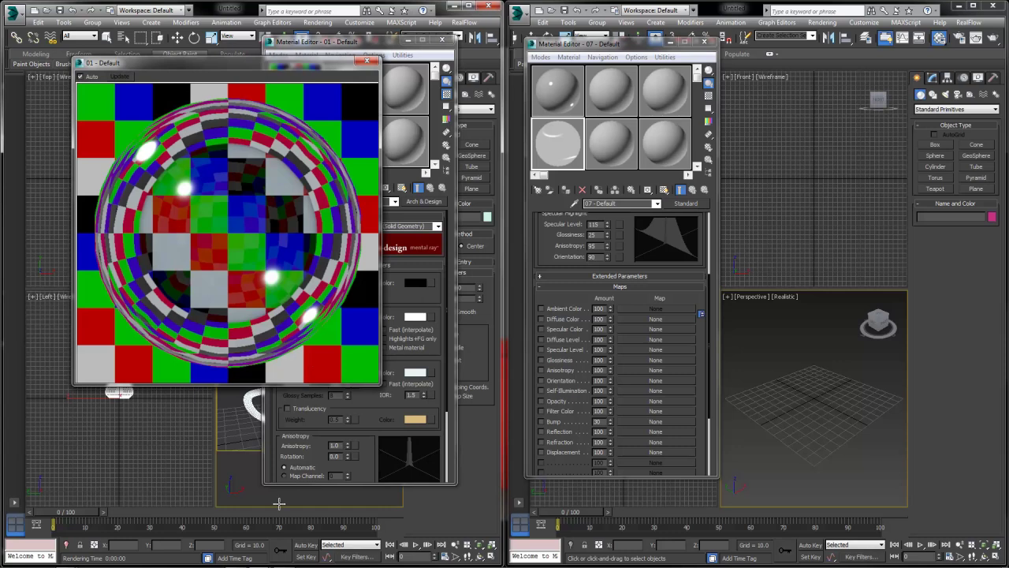
left_click_drag(270, 64, 233, 61)
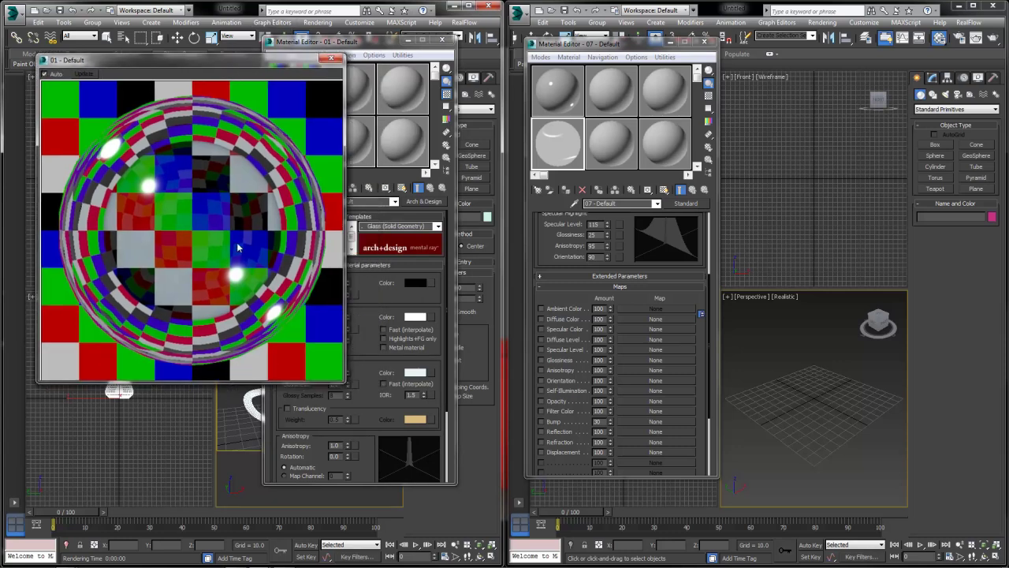
- Select the unused 08 - Default Standard material and open its magnified preview, moving the existing preview and both material editors to make room
left_click(607, 150)
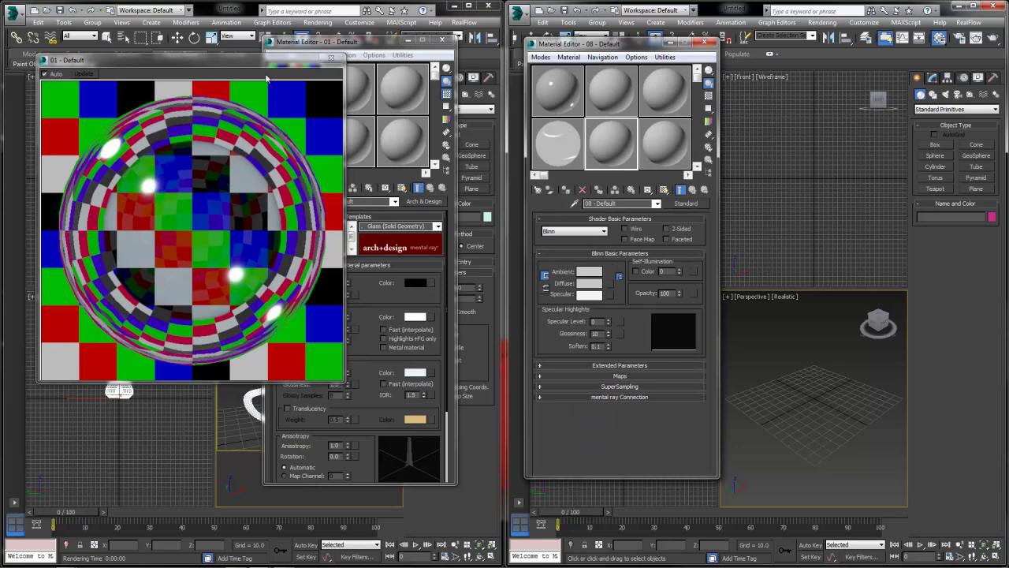
left_click_drag(259, 63, 310, 103)
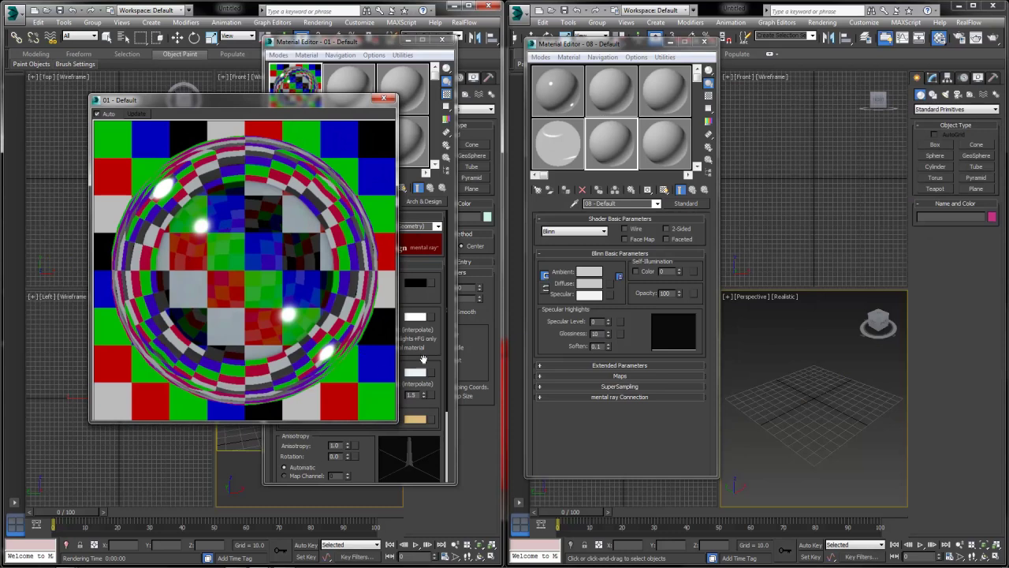
left_click_drag(302, 104, 249, 98)
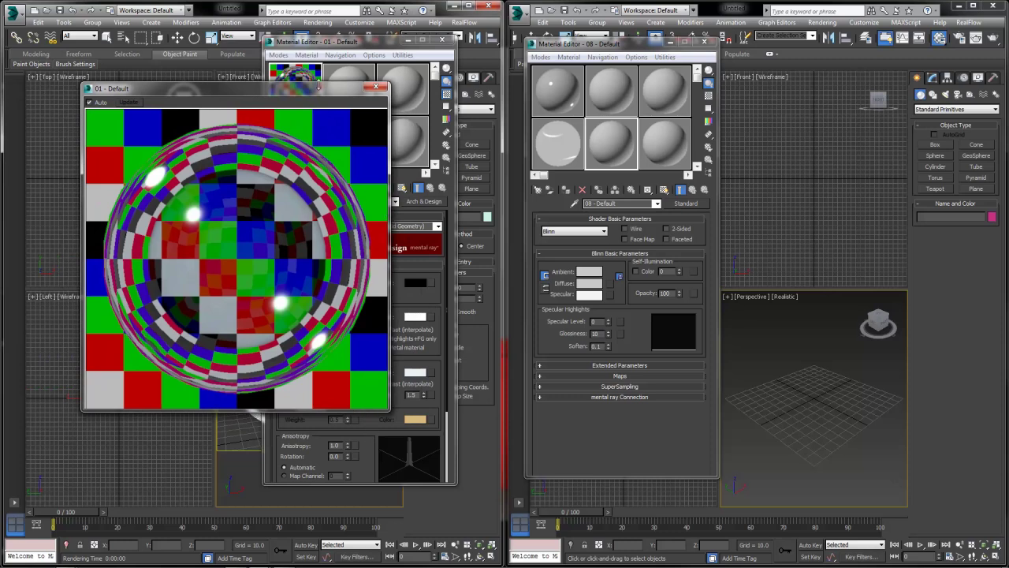
left_click_drag(318, 85, 265, 78)
left_click_drag(630, 49, 709, 52)
left_click_drag(385, 45, 464, 50)
left_click(702, 152)
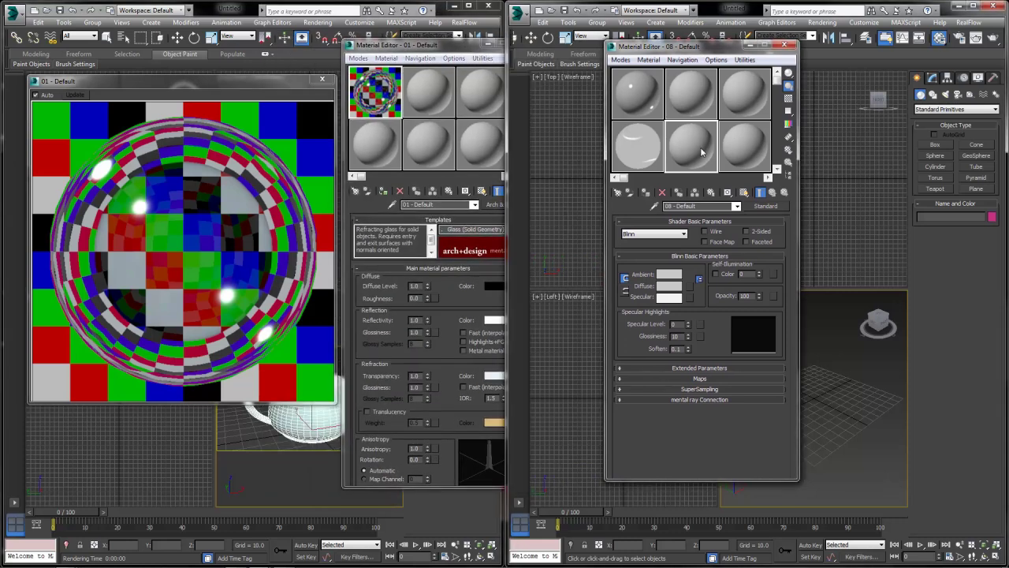
double_click(702, 153)
- Arrange both magnified previews beside their material editors so each sample and its parameters can be compared
left_click_drag(229, 73, 875, 110)
left_click_drag(701, 49, 645, 49)
left_click_drag(411, 52, 371, 46)
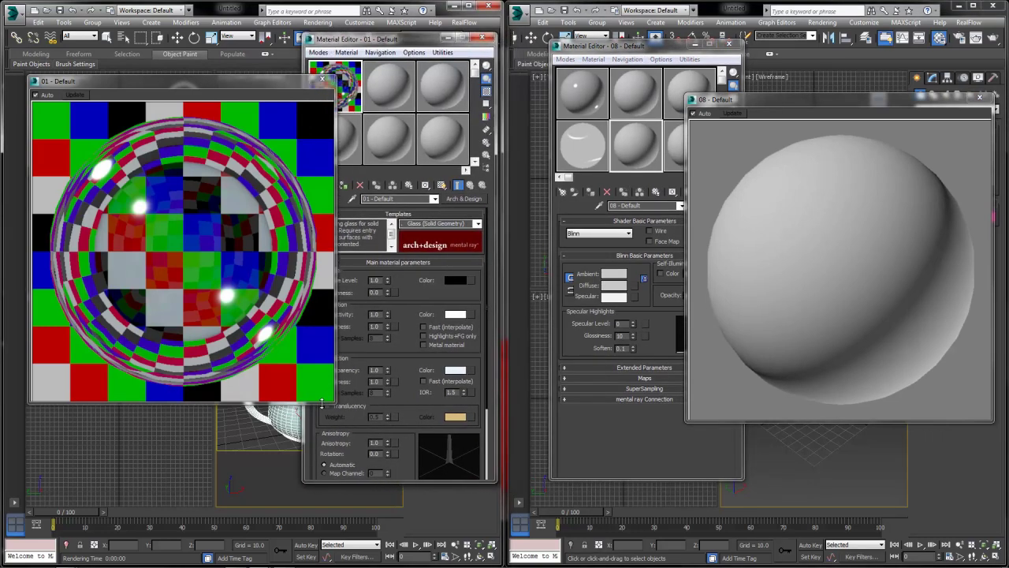
left_click_drag(179, 90, 152, 91)
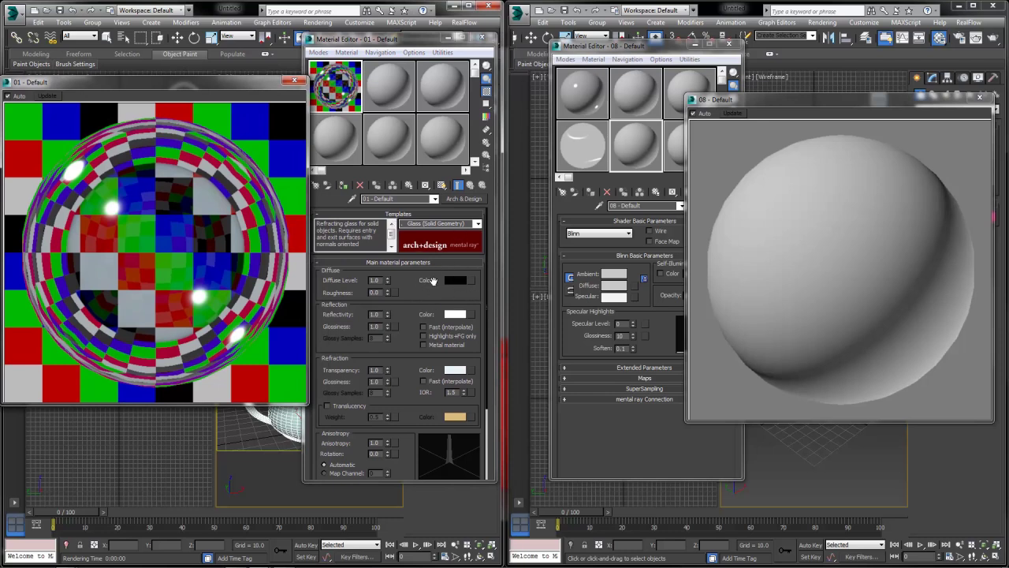
- Set the 08 - Default Standard material's diffuse color to black
left_click(619, 288)
left_click_drag(376, 117, 325, 118)
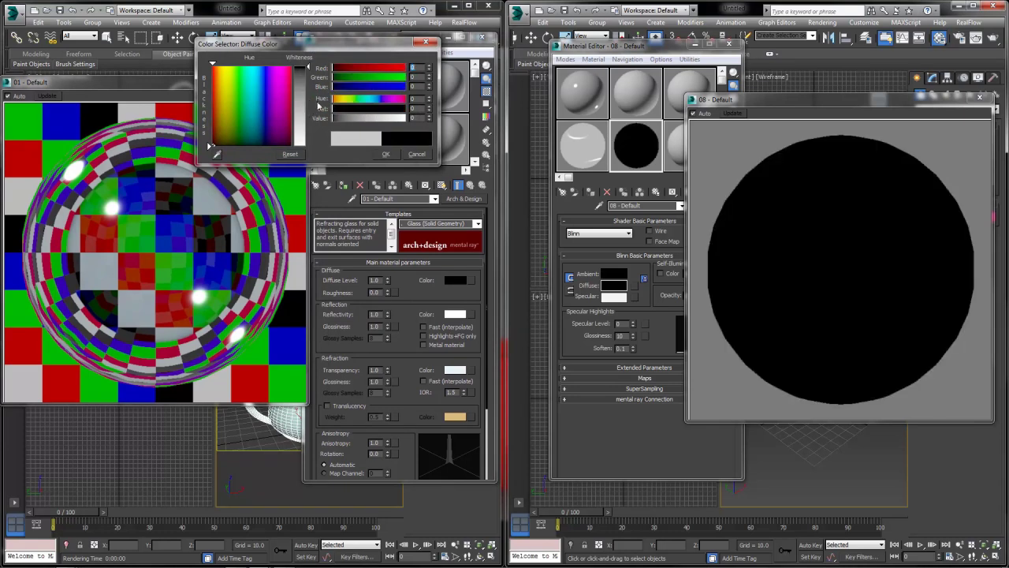
left_click(385, 153)
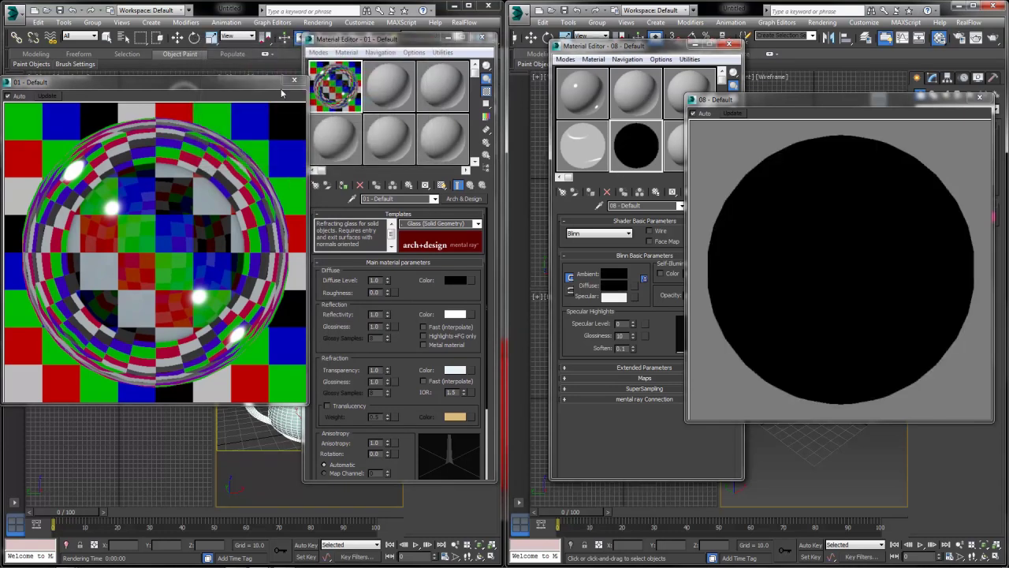
- Check the Arch & Design reflectivity and glossiness, and set the Standard material's Specular Level to 120 and Glossiness to 90
left_click(374, 313)
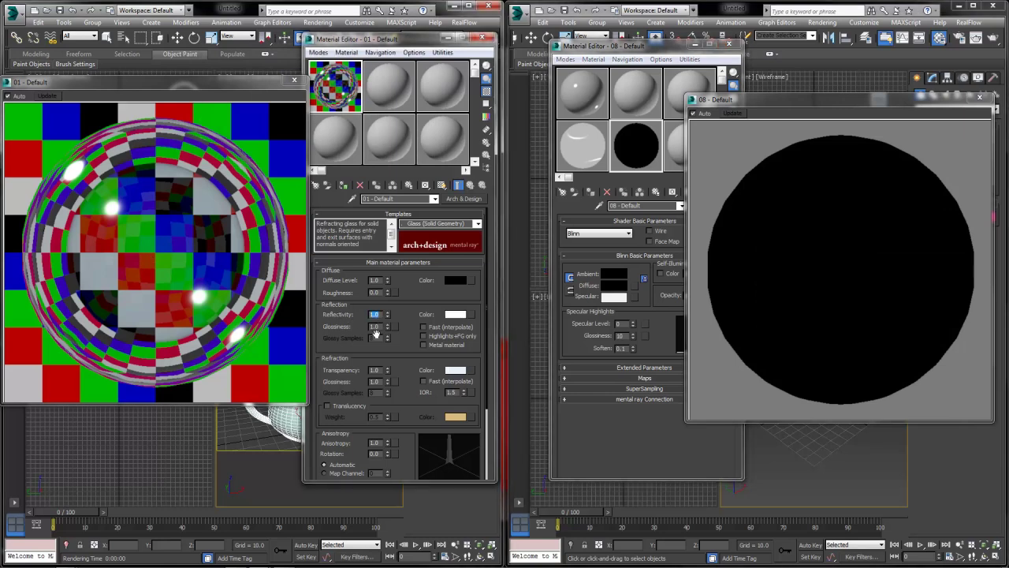
left_click(376, 325)
left_click(622, 323)
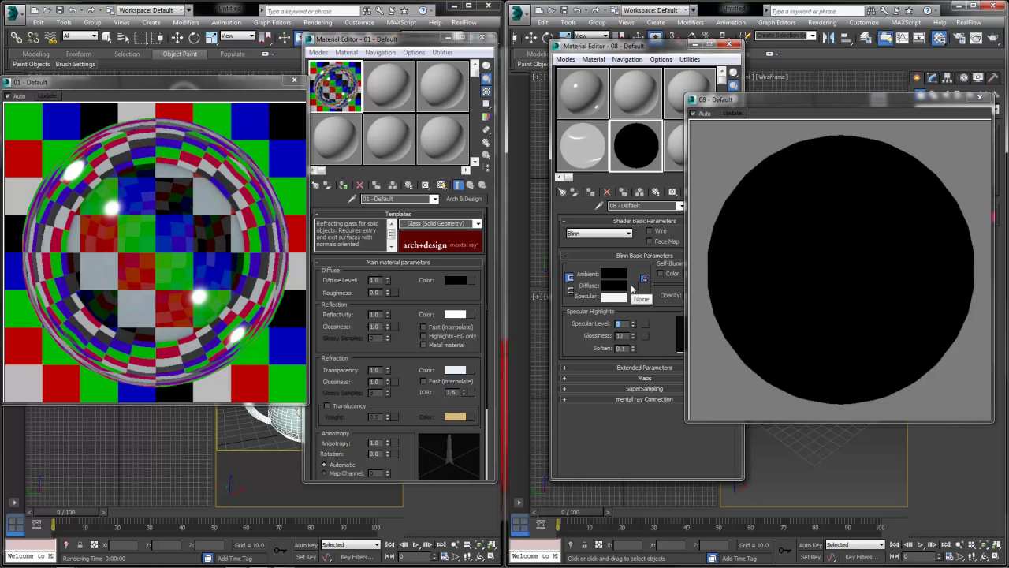
type("120")
key("Return")
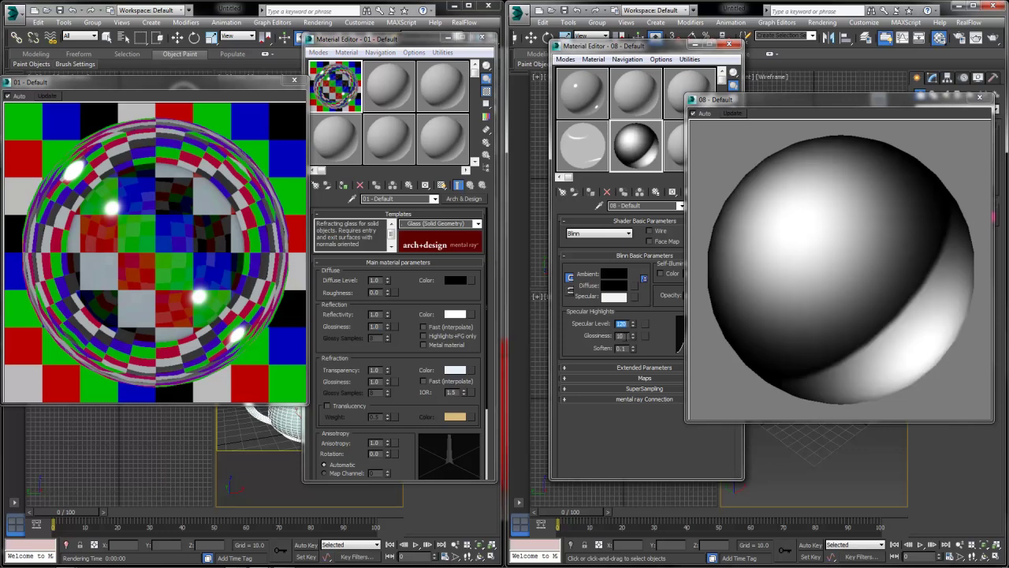
key("Tab")
key("Return")
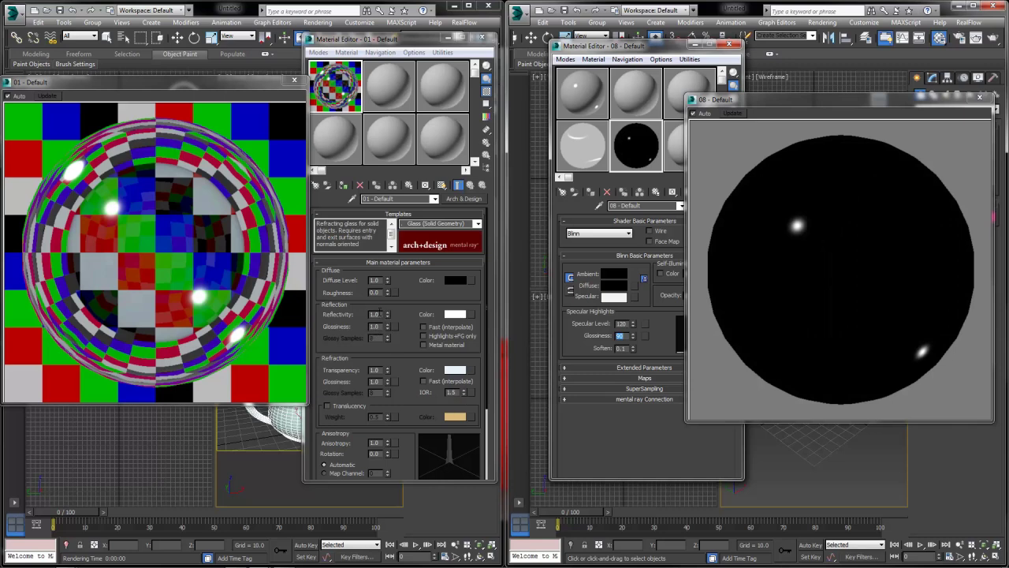
- Test the Arch & Design reflection Glossiness at 0.7 and 0.5 and the Standard Glossiness at 53, and return the Arch & Design value to 1.0
left_click_drag(387, 331, 387, 343)
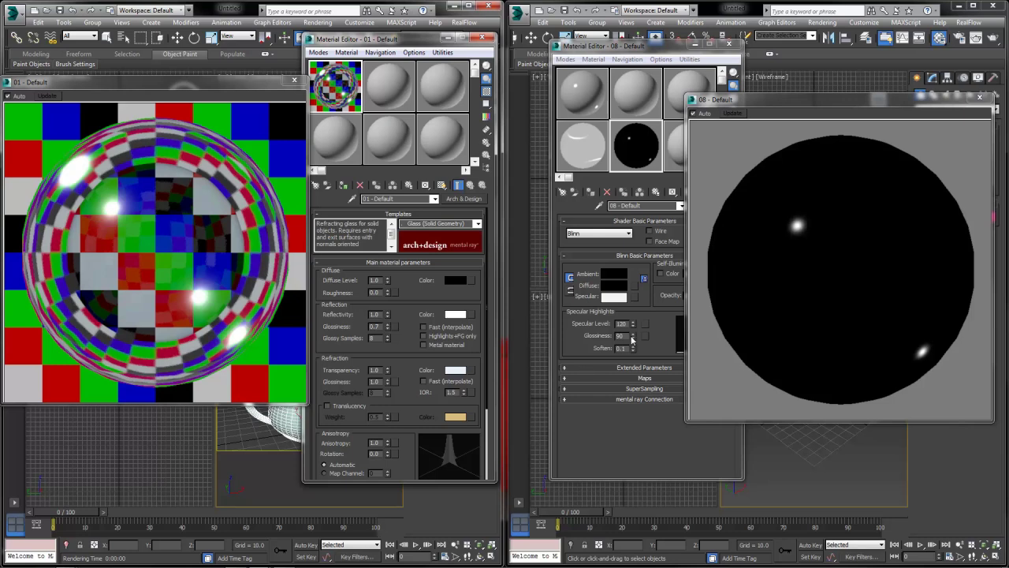
left_click_drag(631, 340, 631, 369)
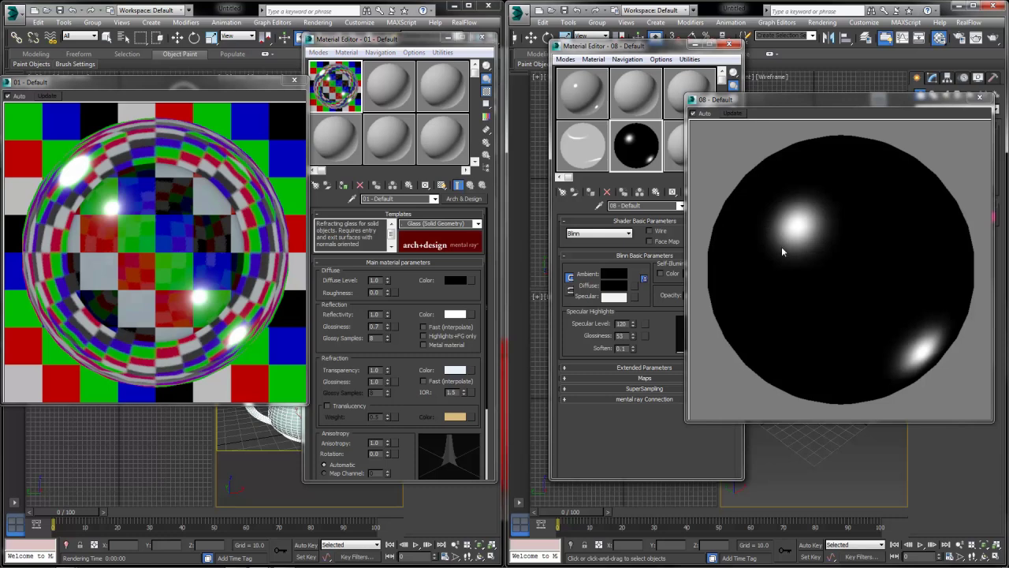
left_click_drag(388, 326, 387, 331)
right_click(386, 330)
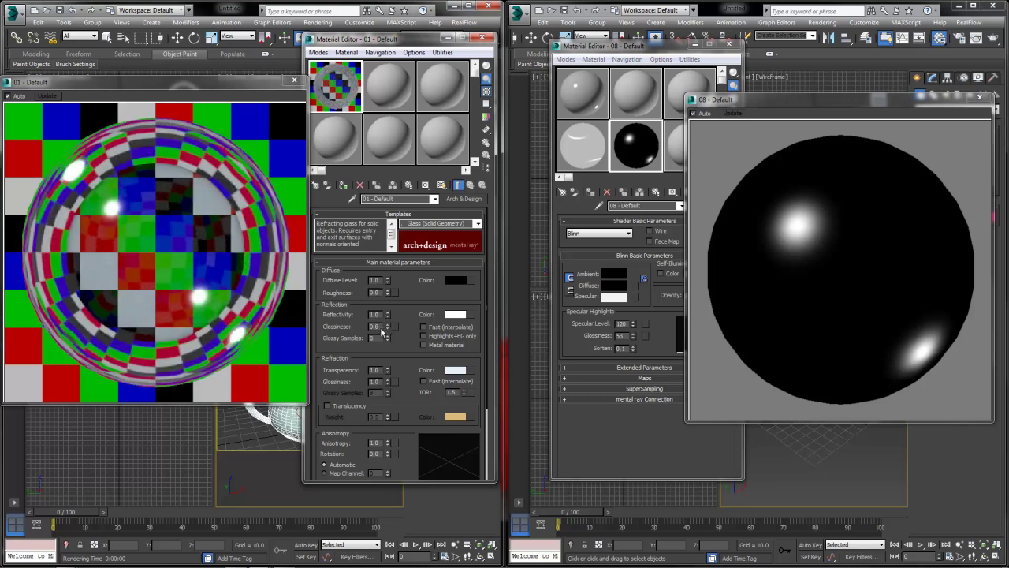
type("0.5")
key("Return")
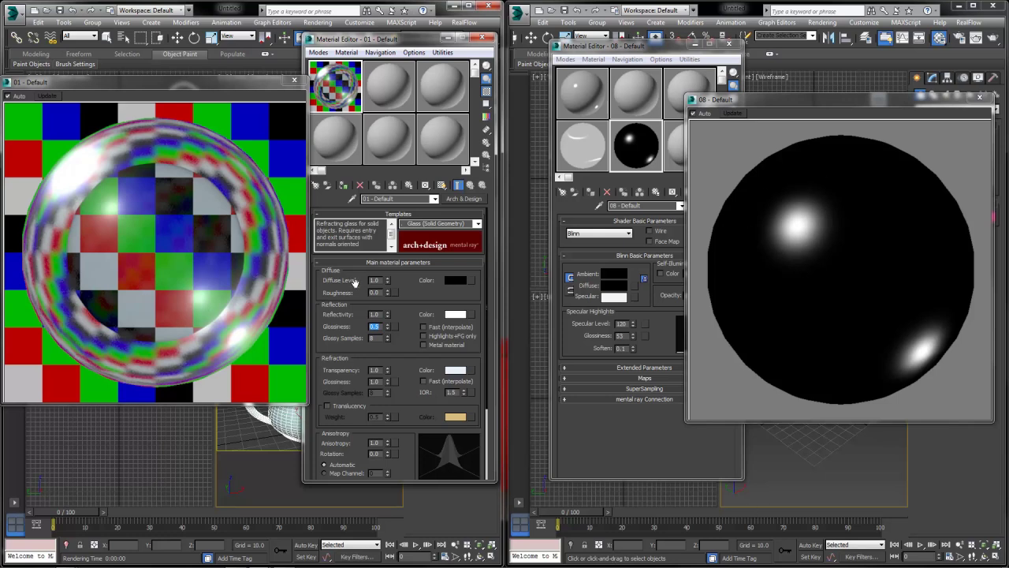
left_click_drag(387, 324, 388, 319)
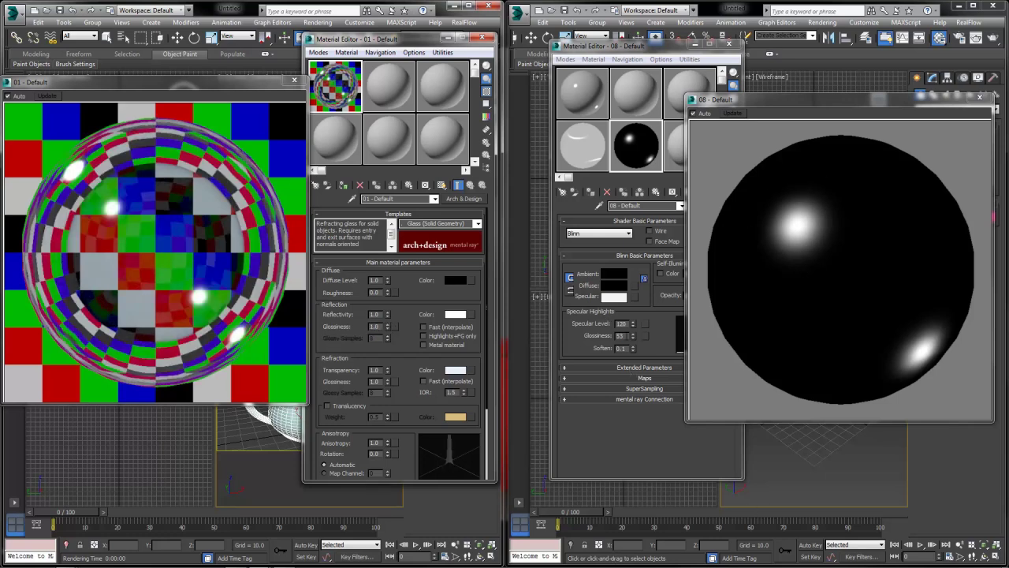
- Try the Standard material's Glossiness at 100 and 90, and settle on 80
left_click(553, 321)
left_click_drag(632, 335, 632, 368)
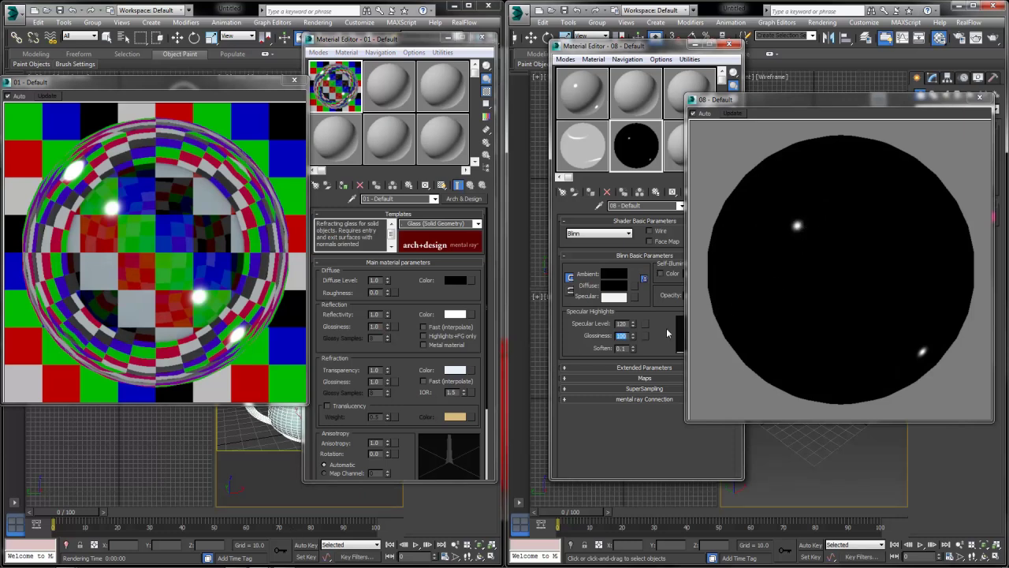
type("10")
key("Return")
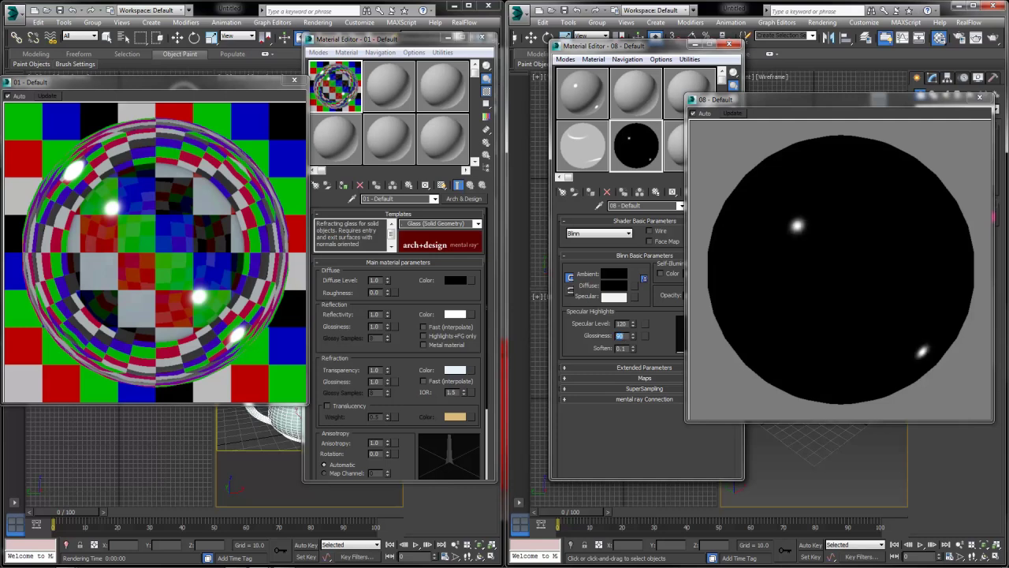
type("30")
key("Return")
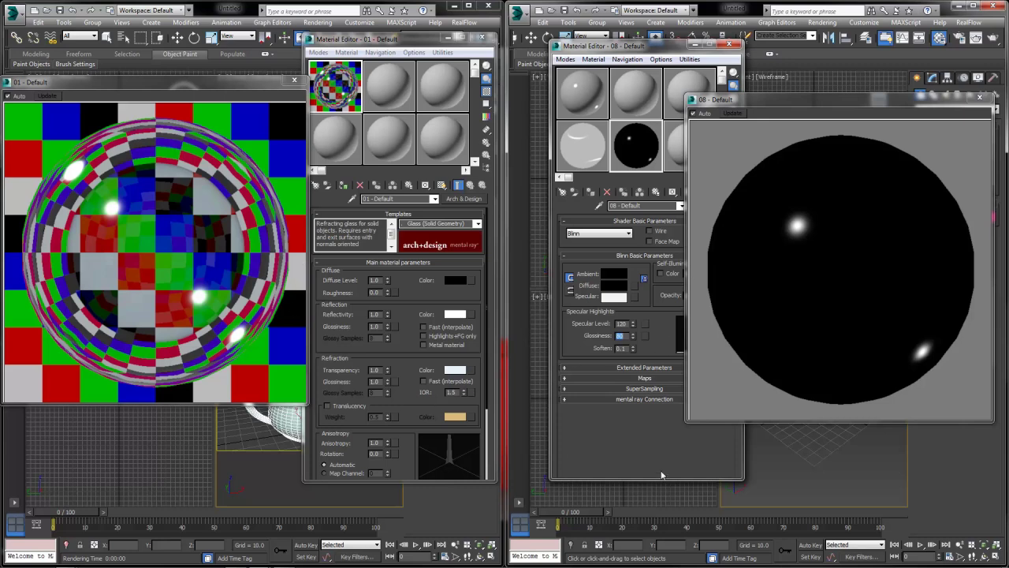
- Move the Standard material's editor to uncover all its parameters, and check the Arch & Design refraction settings
left_click_drag(584, 48, 537, 45)
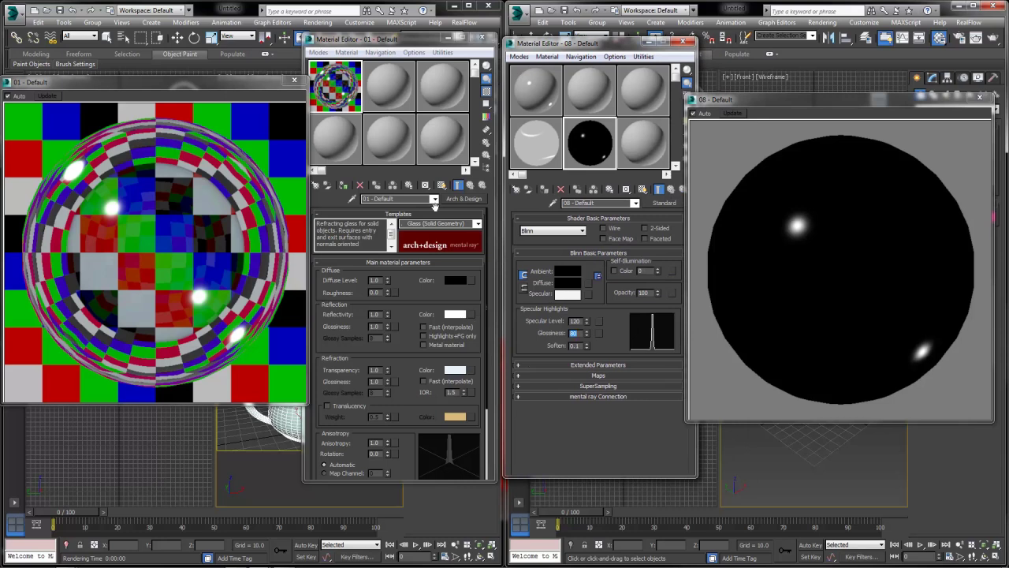
left_click(386, 360)
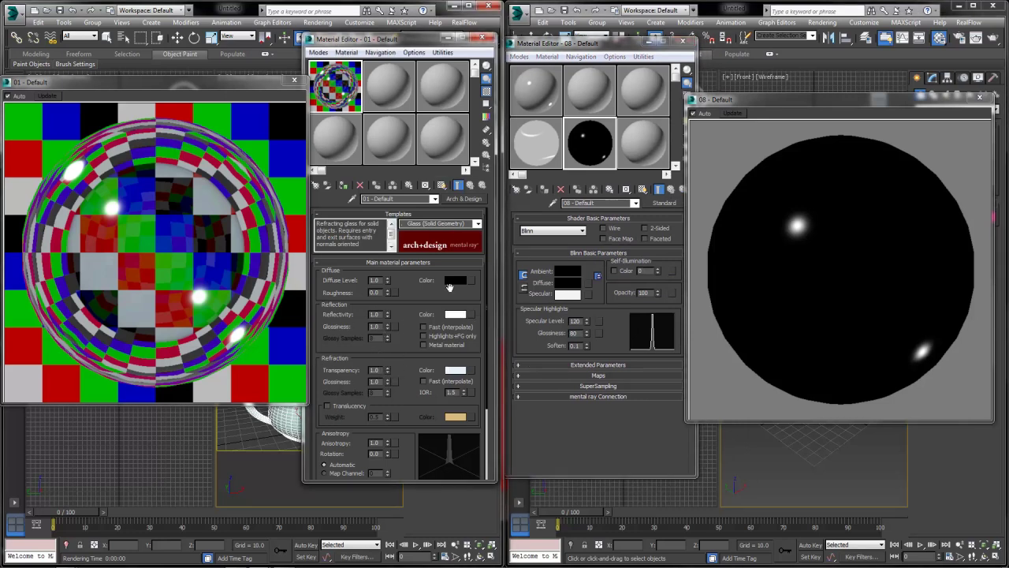
scroll(385, 364, "down", 1)
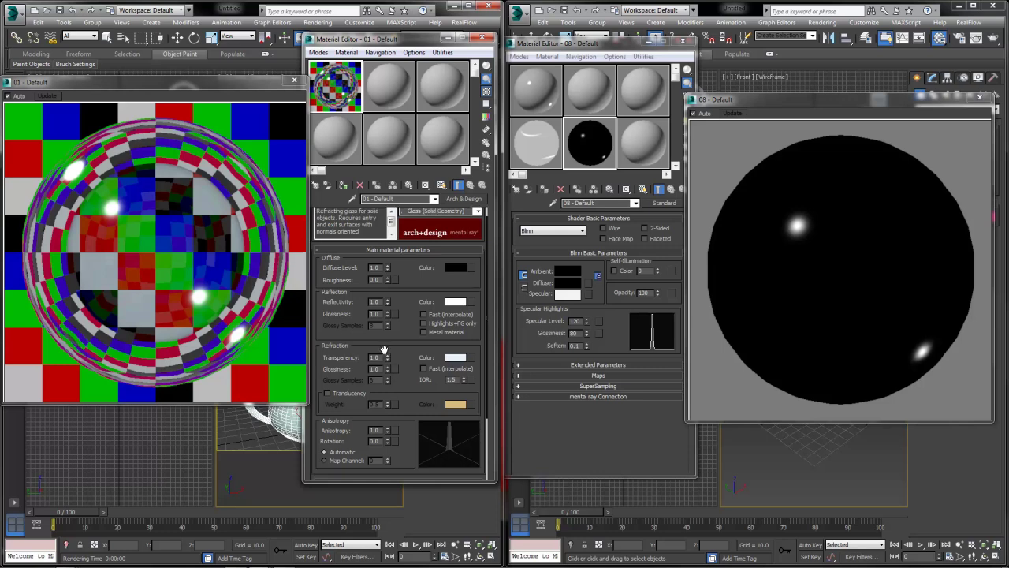
scroll(384, 364, "up", 1)
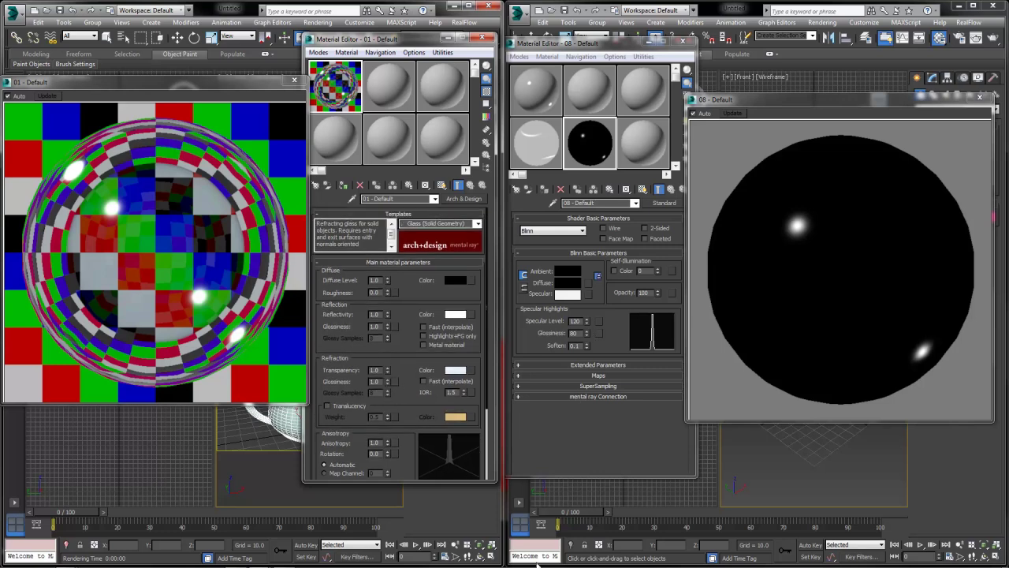
- Show the checkered background behind the Standard material's sample, and set its Opacity to 10 after trying 0
right_click(658, 294)
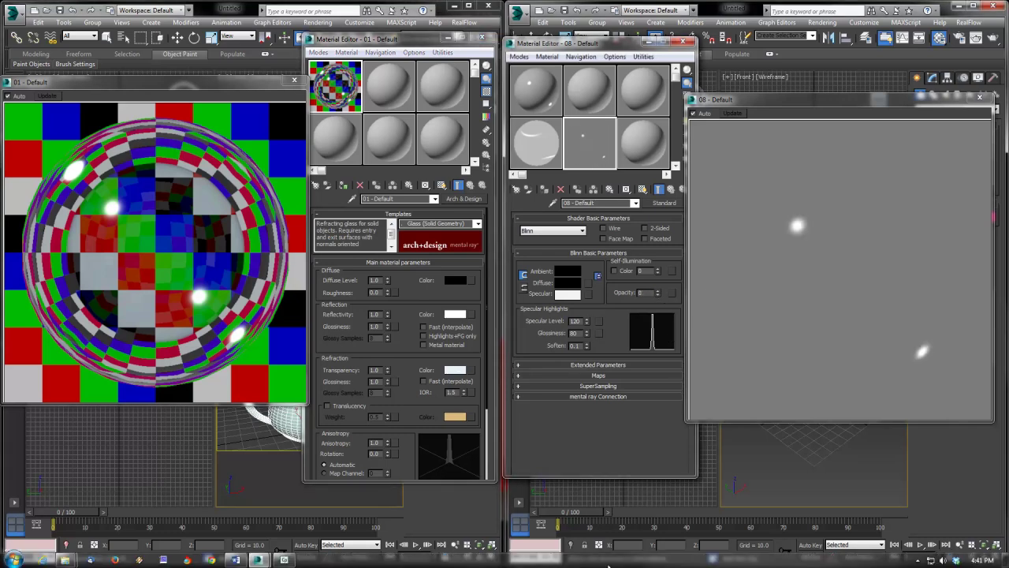
left_click_drag(708, 99, 699, 182)
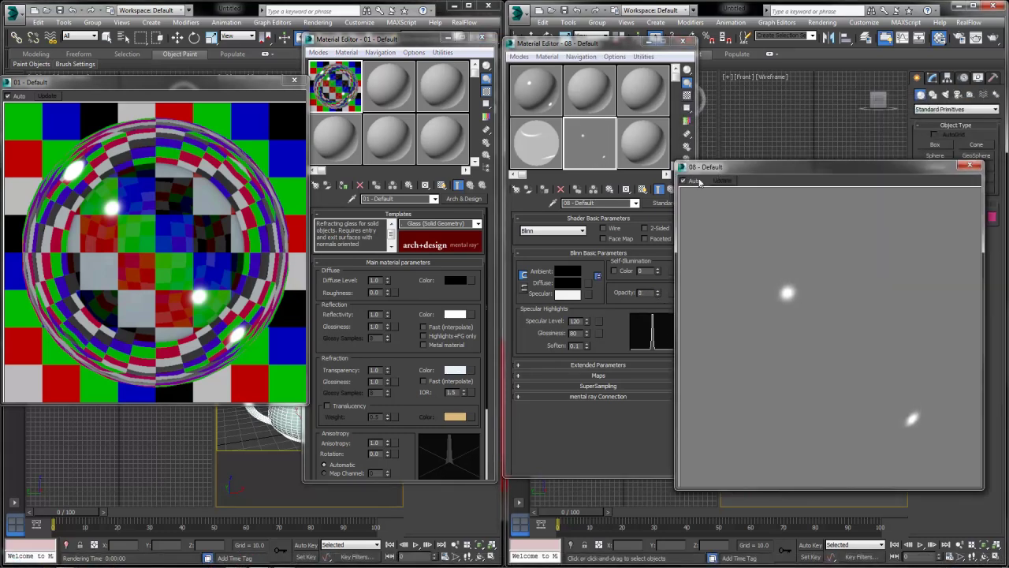
left_click(686, 106)
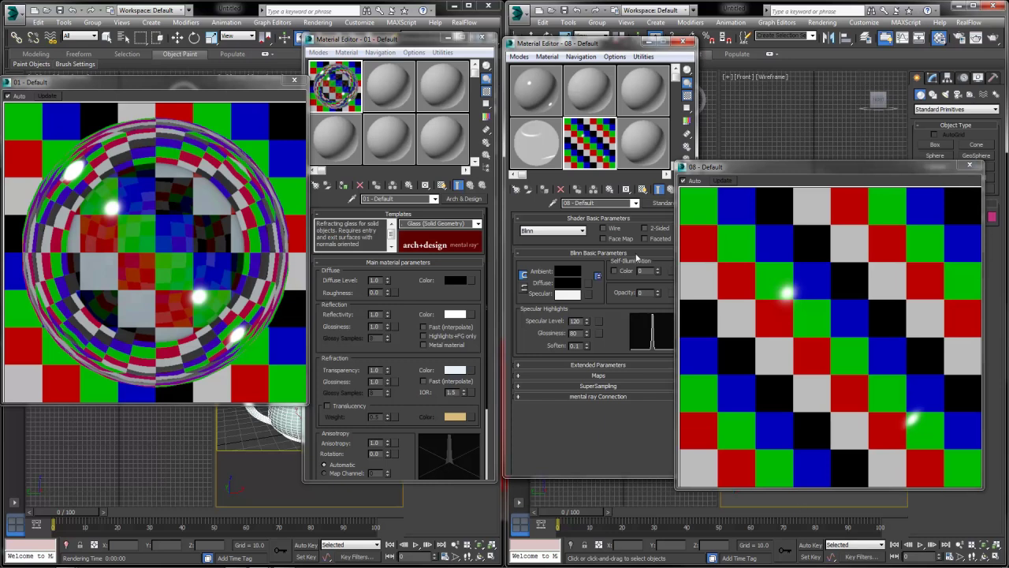
left_click_drag(656, 294, 659, 297)
type("10")
key("Return")
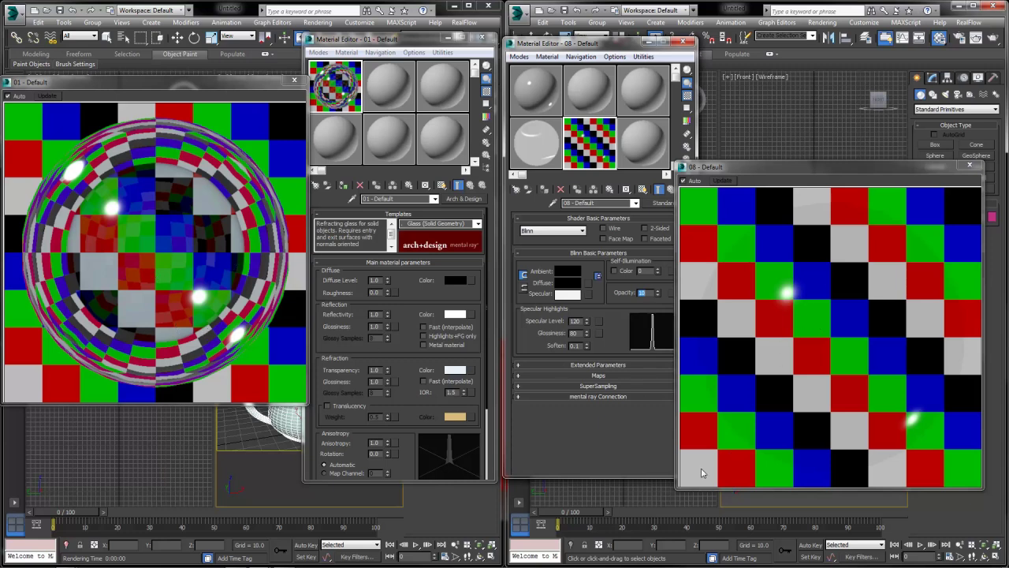
- Assign a Raytrace map to the Standard material's Reflection slot and return to the parent material, moving the preview clear of the editor
left_click(598, 376)
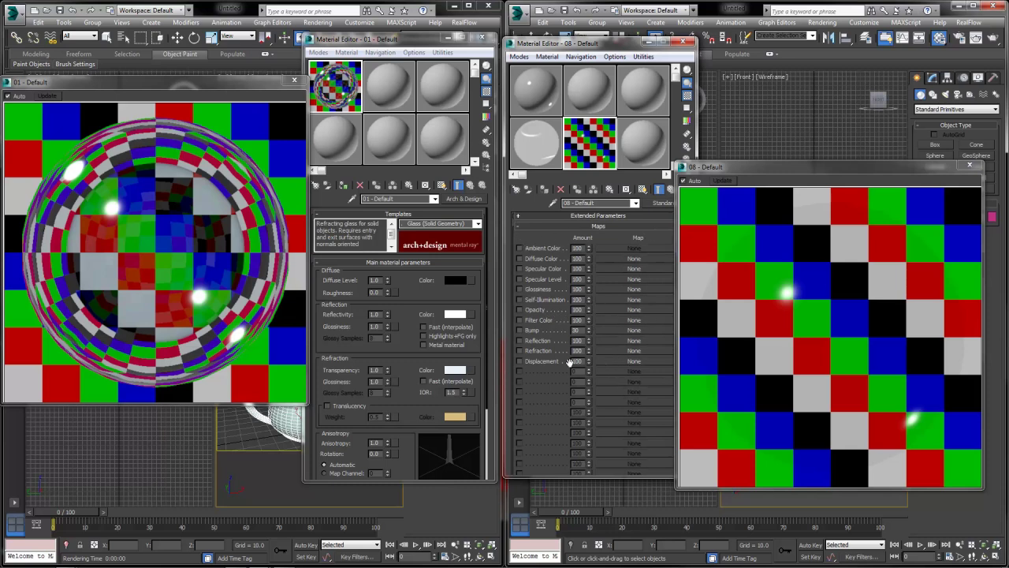
left_click(631, 341)
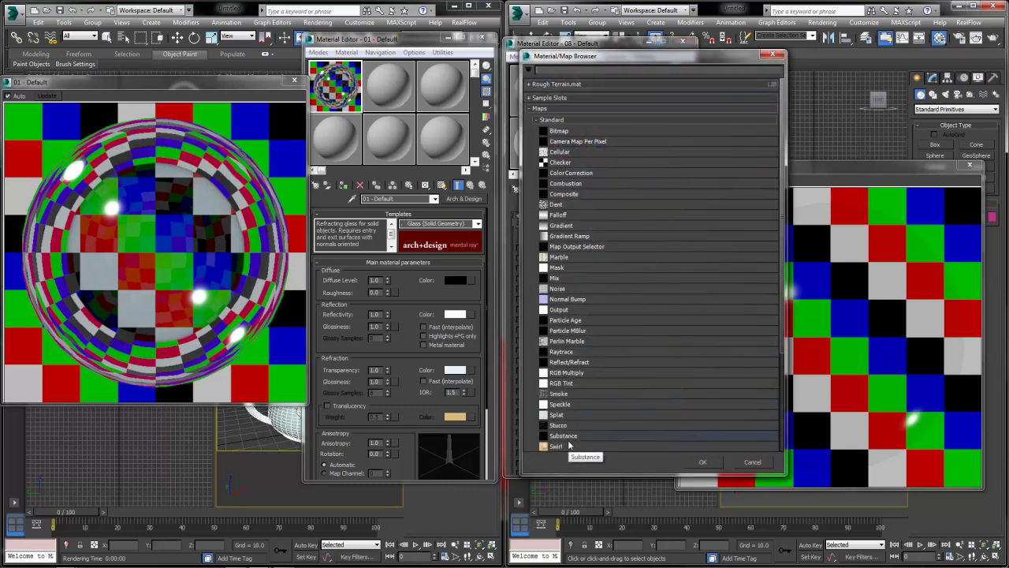
left_click(572, 353)
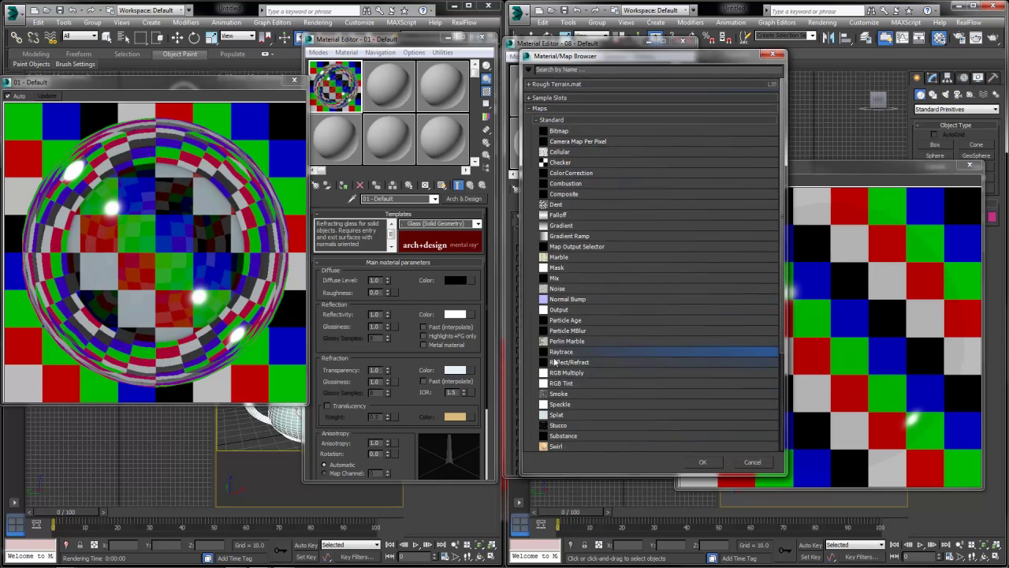
left_click(710, 464)
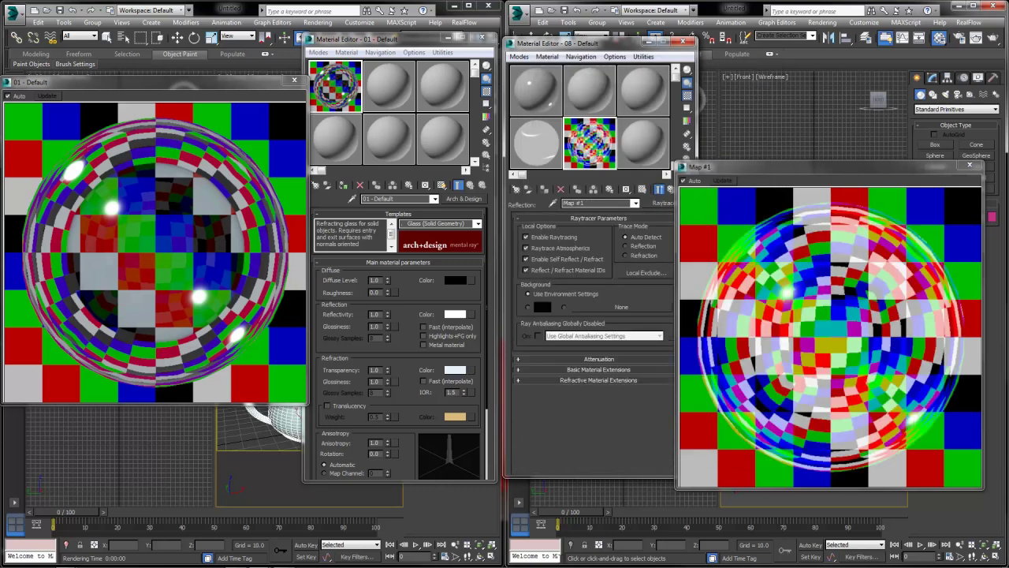
left_click_drag(736, 168, 764, 164)
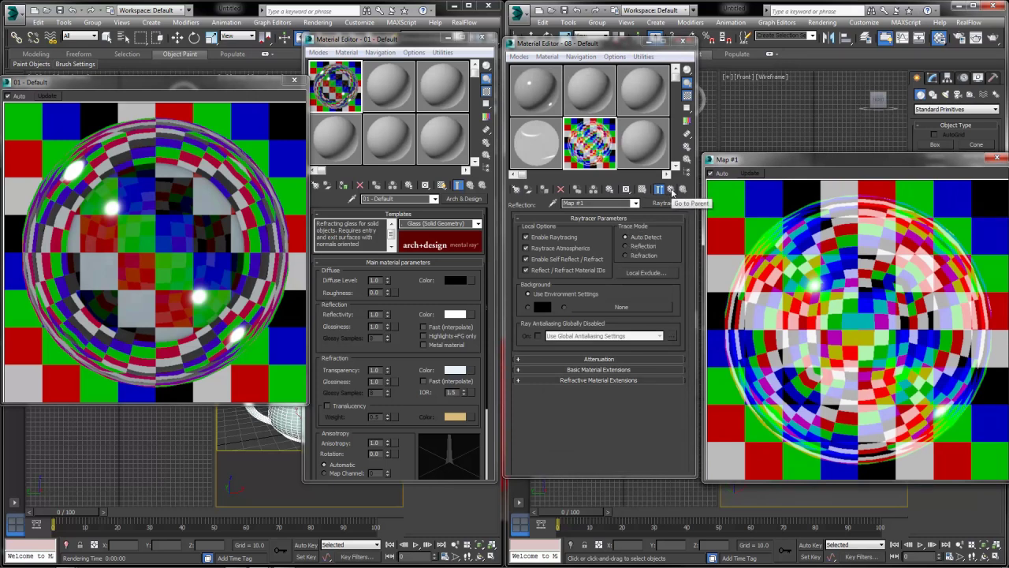
left_click(671, 191)
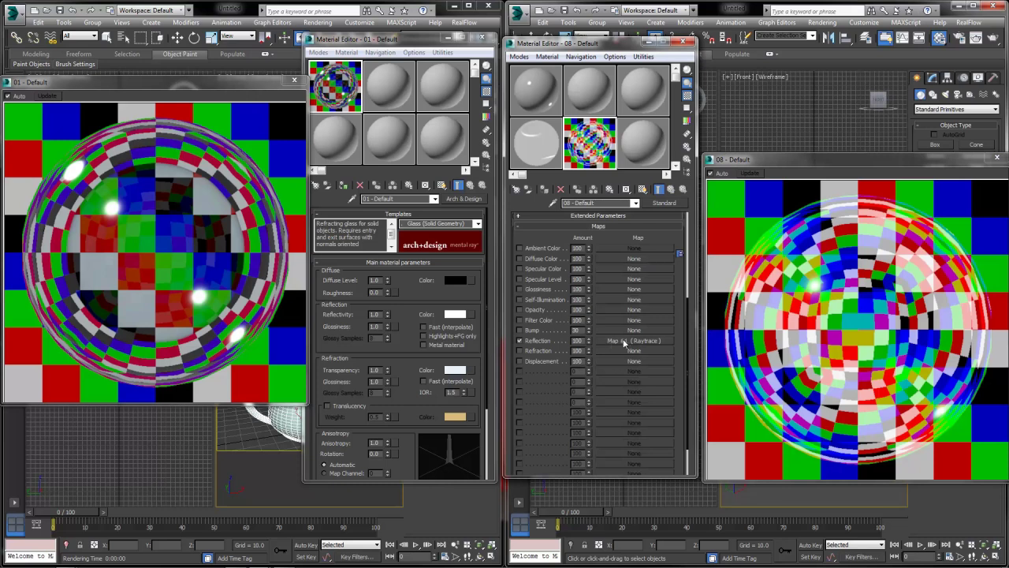
- Copy the Reflection Raytrace map into the Refraction slot using the Copy method, and reposition the magnified preview beside the editor
left_click_drag(631, 340, 629, 352)
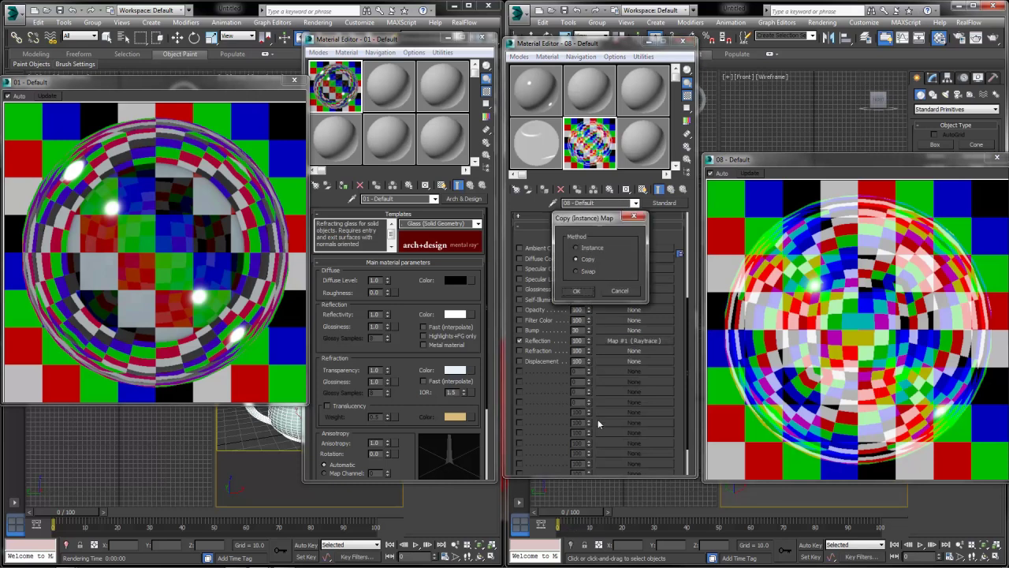
left_click(576, 291)
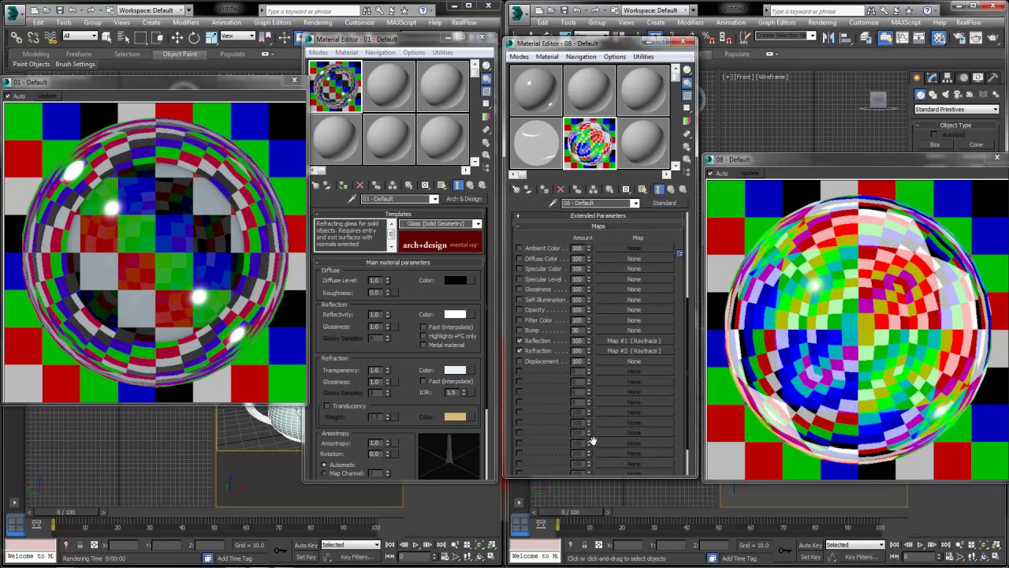
left_click_drag(850, 161, 815, 104)
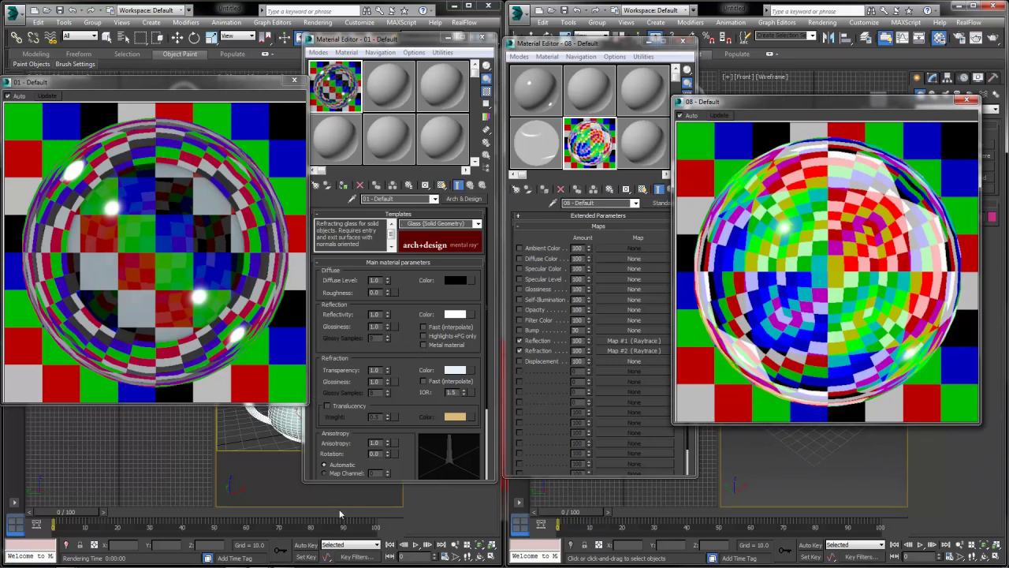
- Try black as the Arch & Design refraction color, cancel the change, and check the original color values
left_click(455, 371)
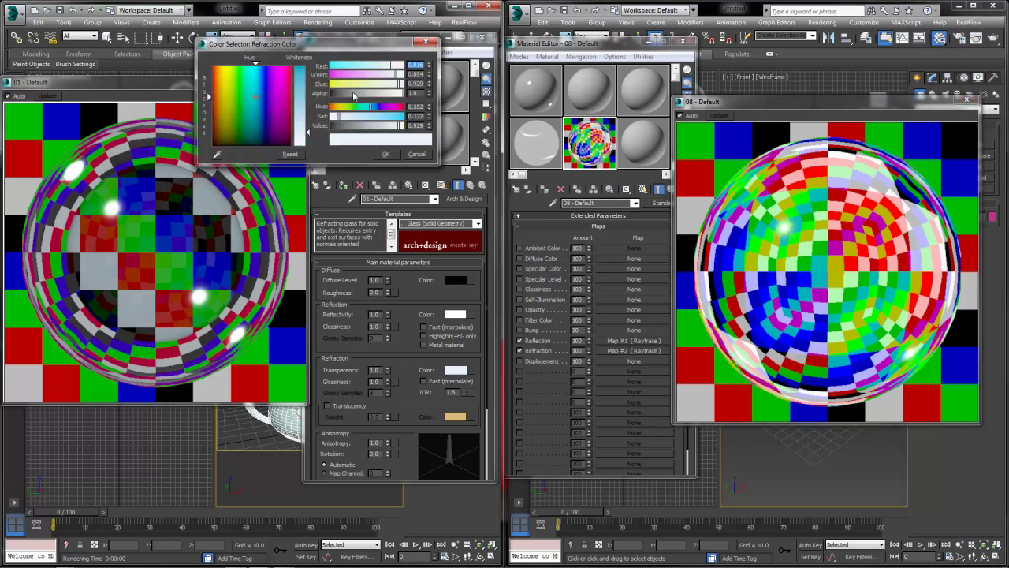
left_click(329, 126)
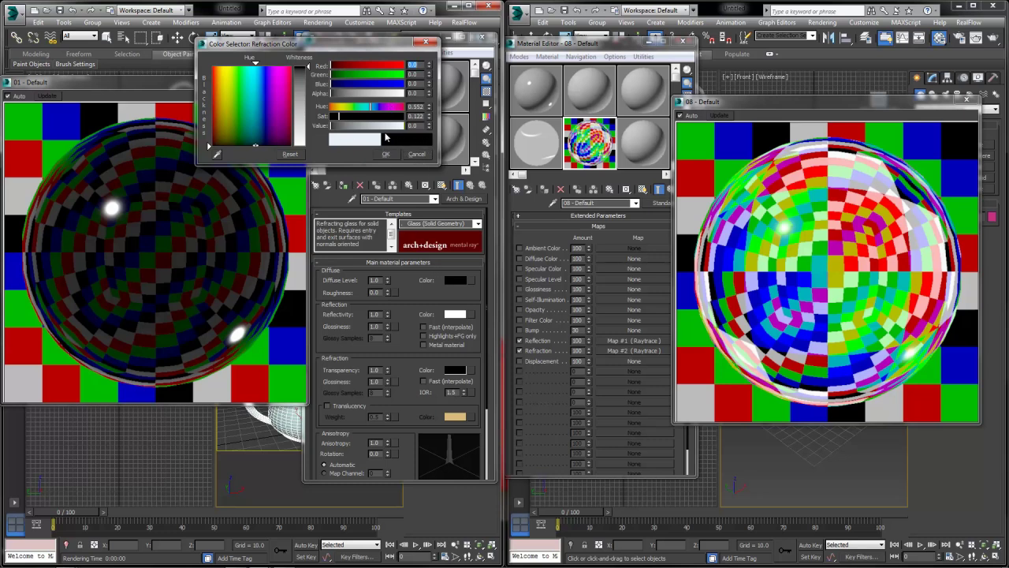
left_click(417, 155)
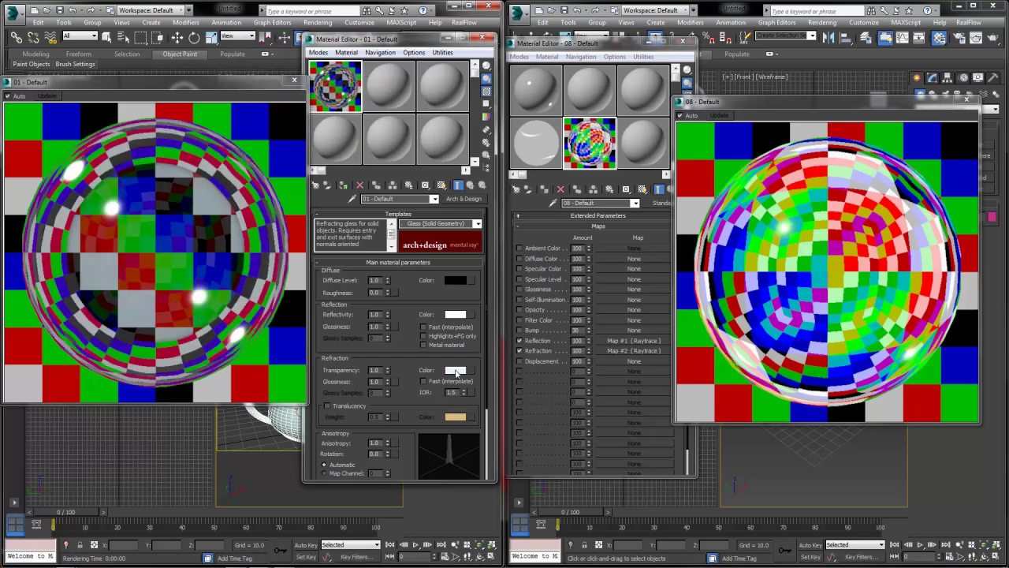
left_click(456, 371)
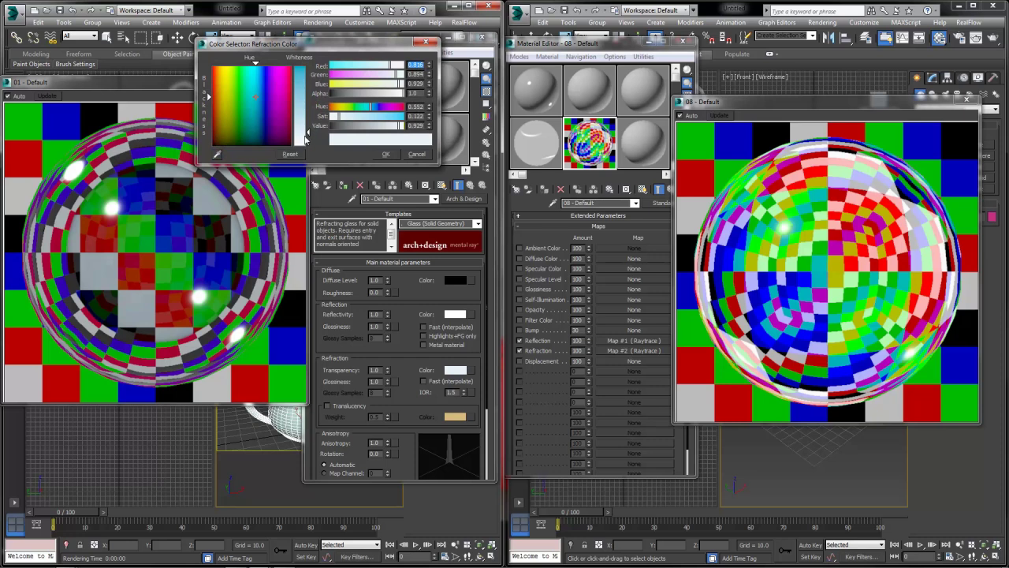
left_click(416, 155)
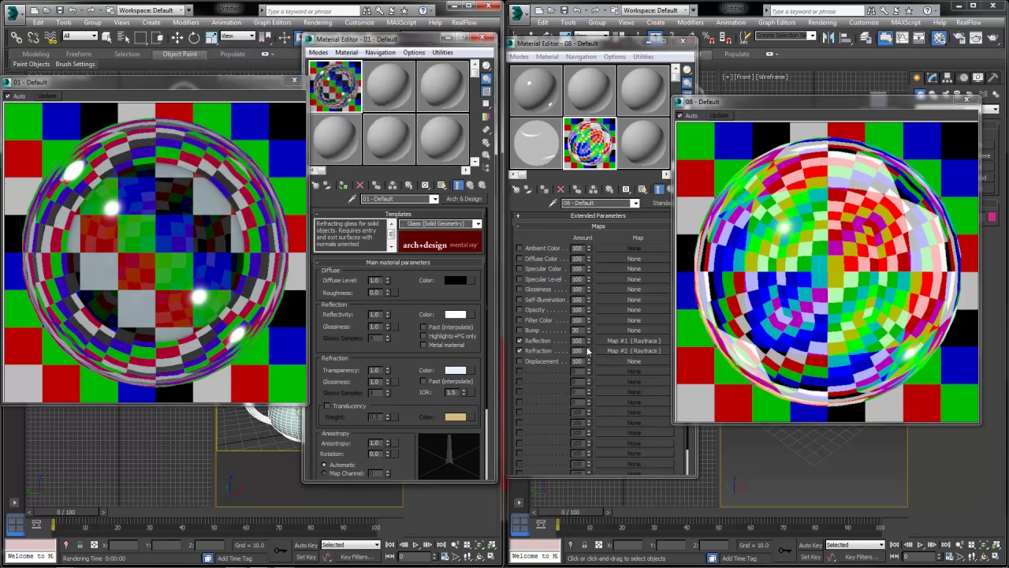
- Set the Standard material's Refraction map amount to 0
scroll(582, 356, "up", 4)
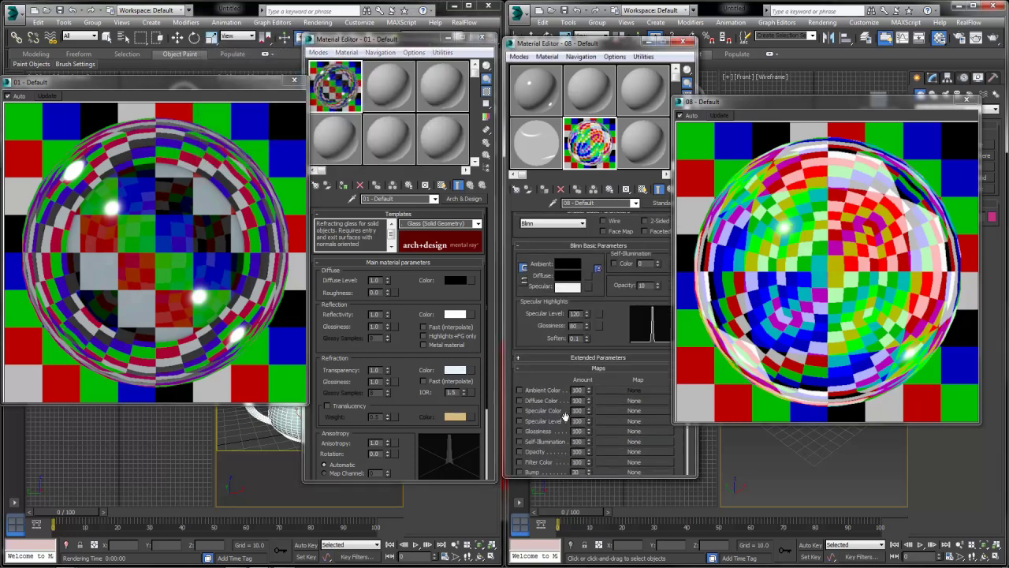
scroll(576, 359, "up", 1)
left_click_drag(527, 273, 540, 283)
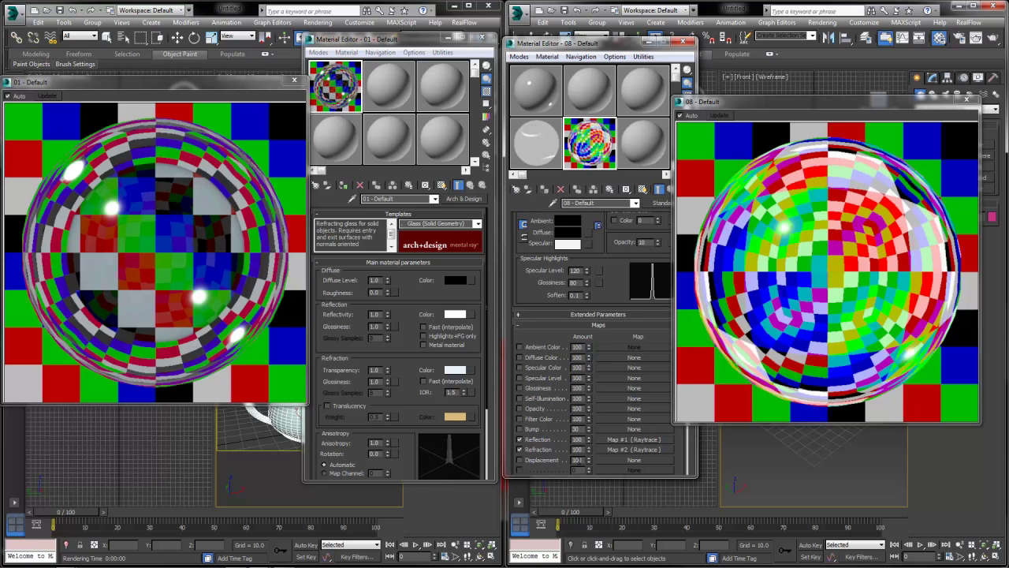
left_click(580, 449)
type("0")
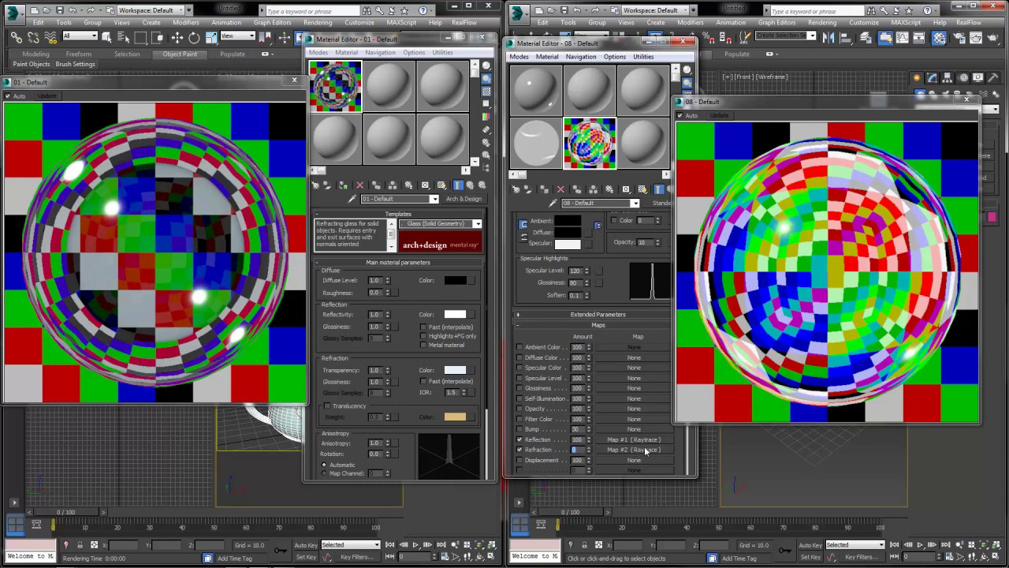
- Try a pale cyan diffuse color on the Standard material in place of black
left_click(568, 231)
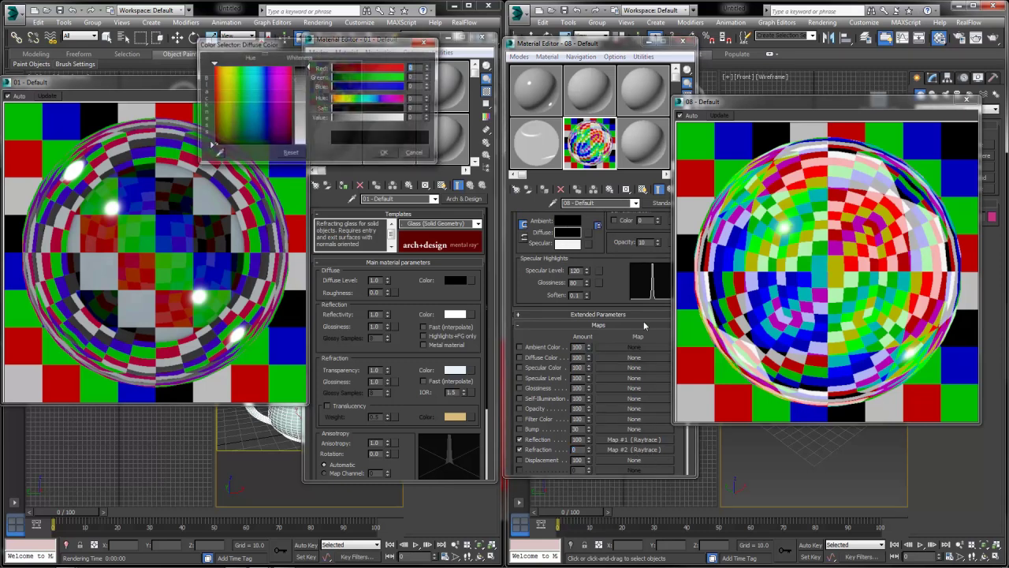
left_click(255, 130)
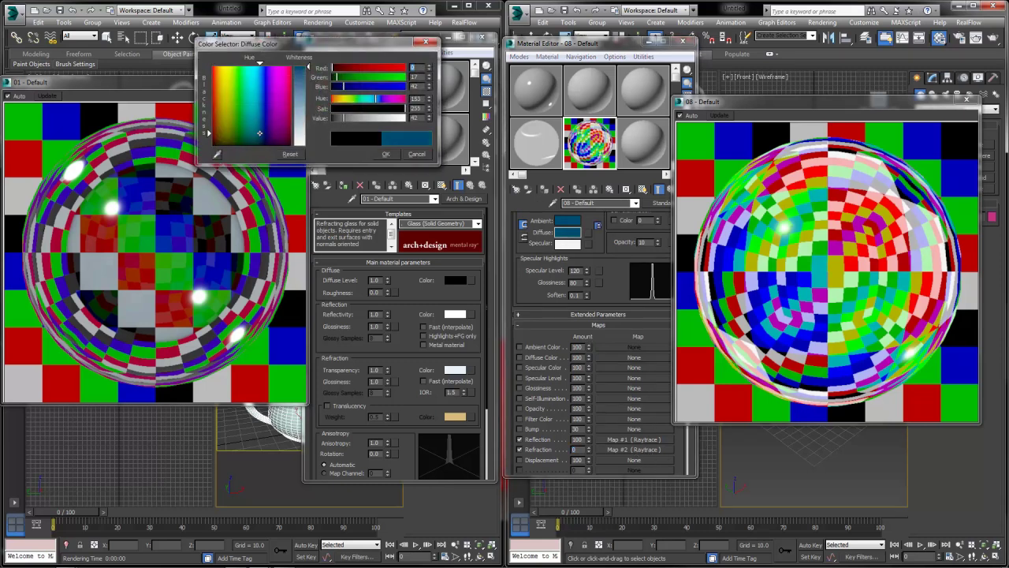
left_click_drag(255, 130, 308, 124)
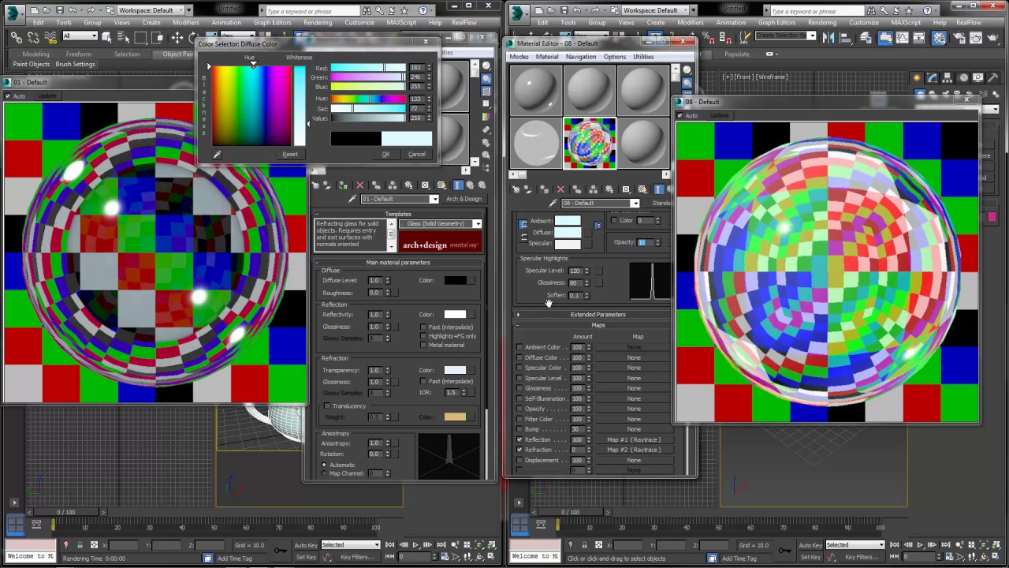
- Set the Standard material's opacity to 20 and cancel the pending diffuse color change
type("20")
key("Return")
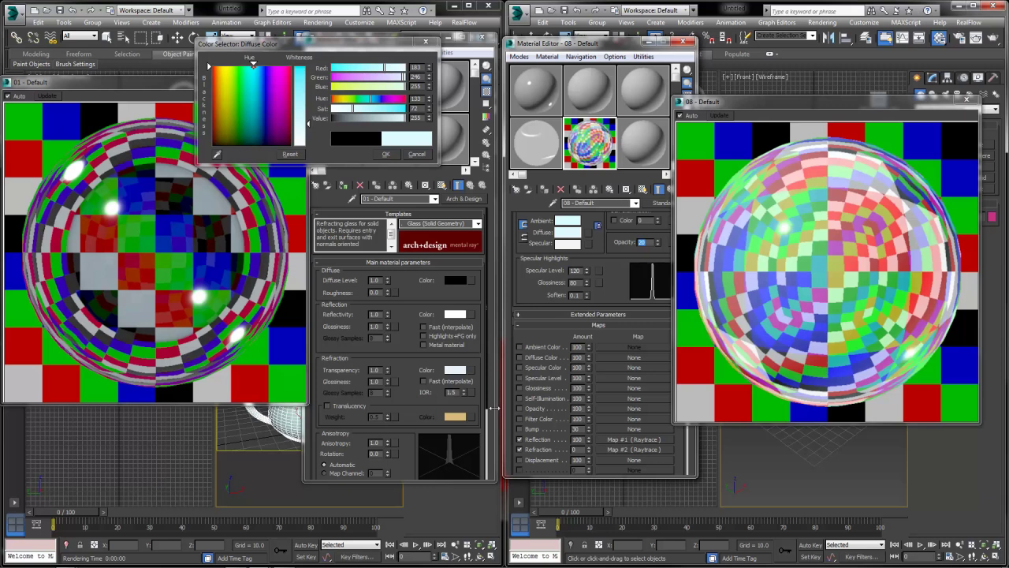
left_click(451, 392)
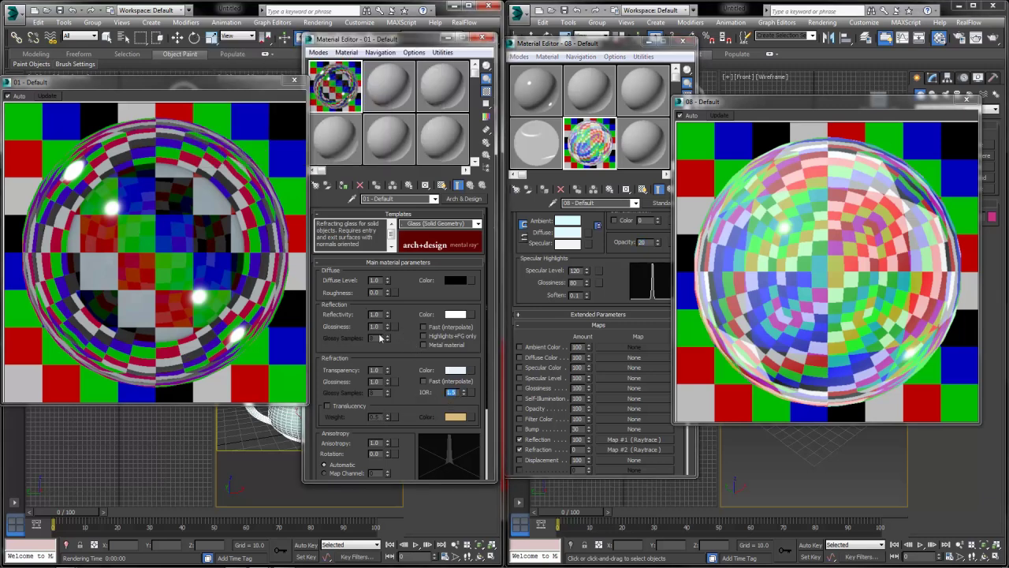
left_click(619, 315)
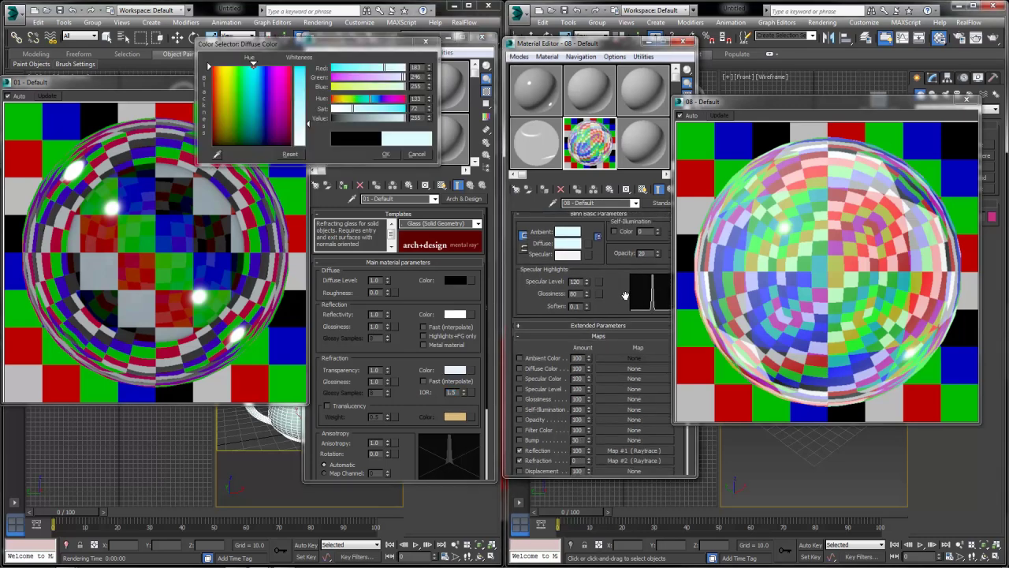
left_click(417, 155)
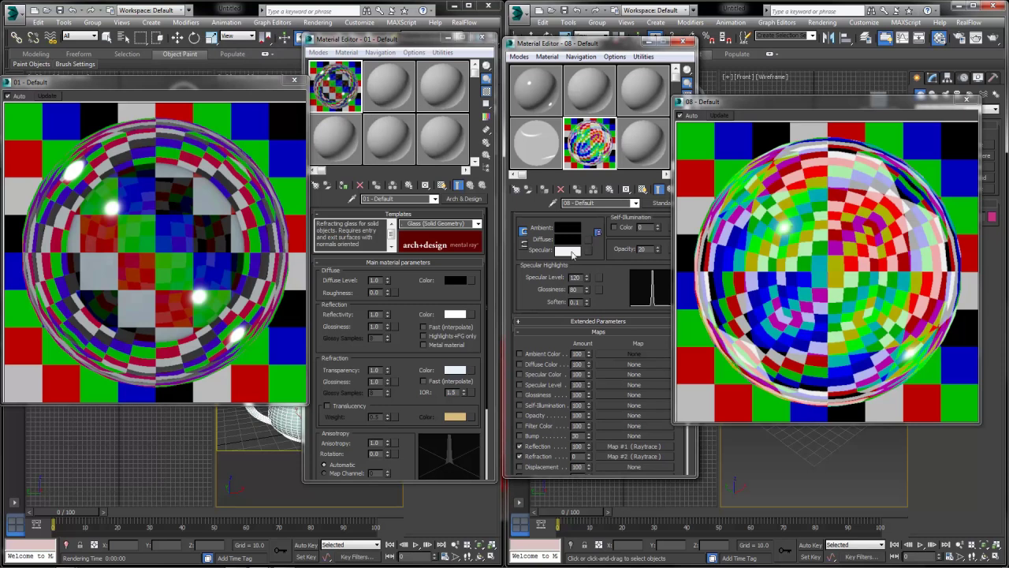
- Try Reflection map amounts of 20 and 10 on the Standard material, and settle on 15
mouse_move(588, 448)
left_mouse_down()
mouse_move(589, 466)
mouse_move(581, 451)
left_mouse_up()
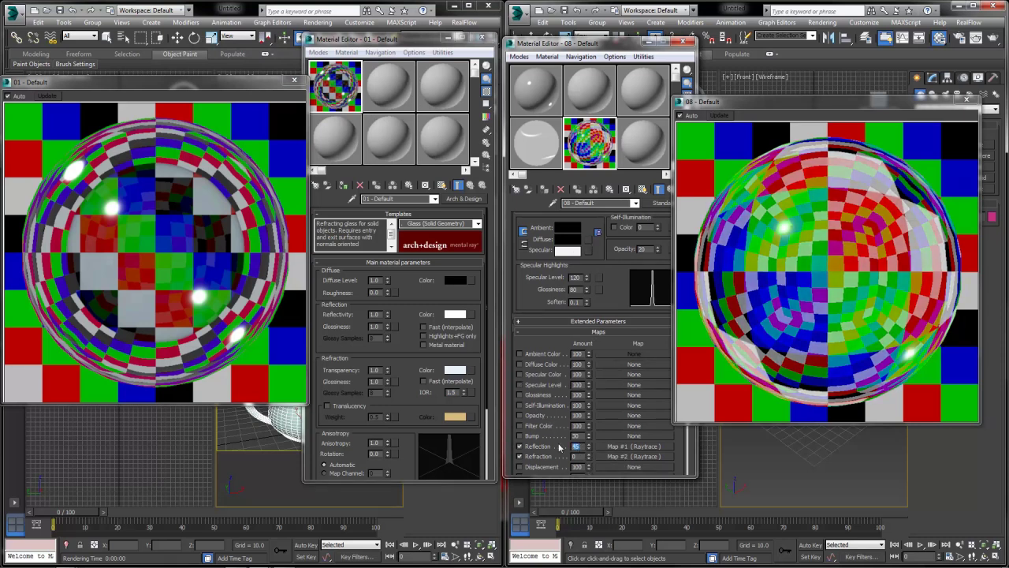
type("20")
key("Return")
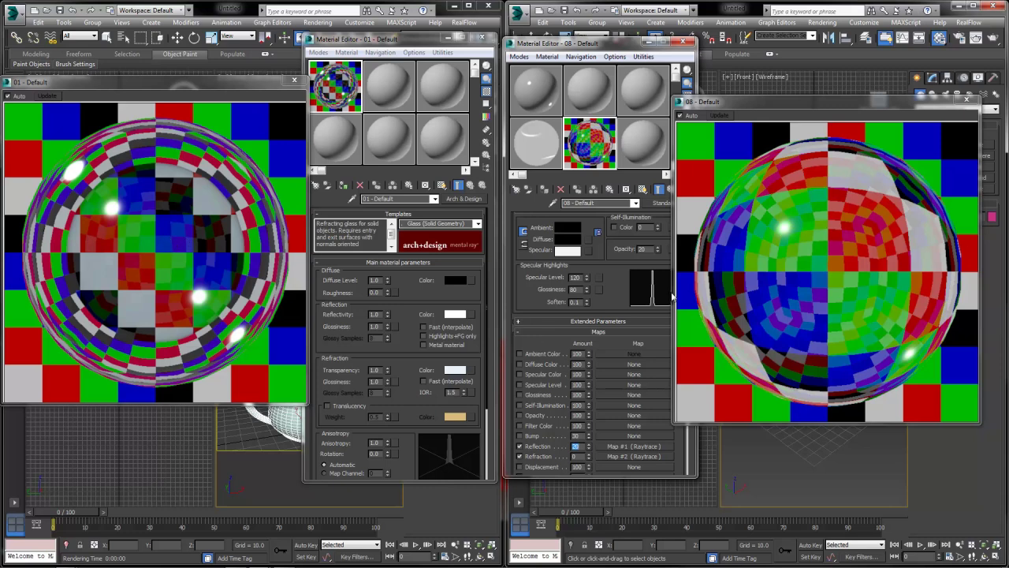
type("10")
key("Return")
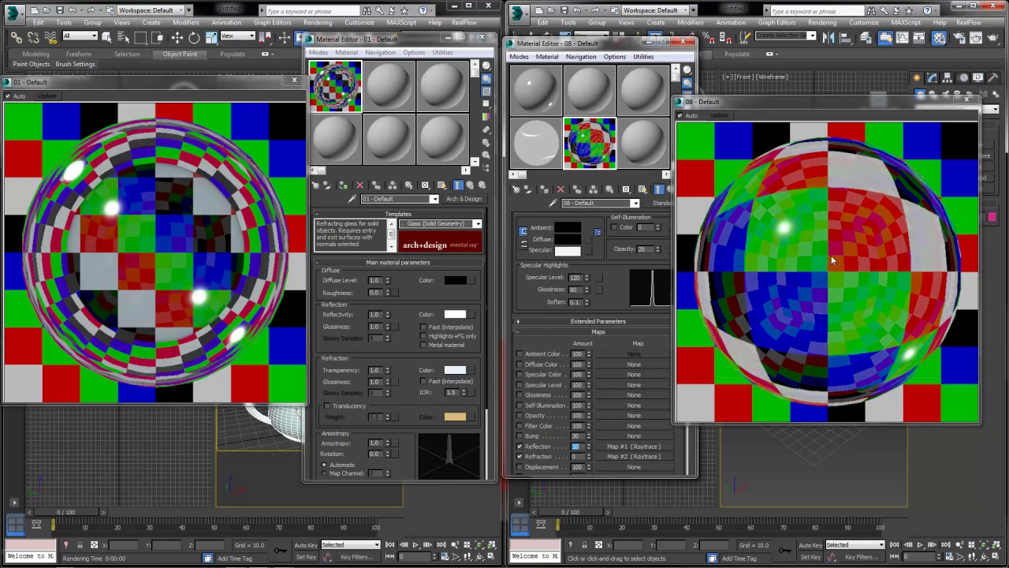
type("15")
key("Return")
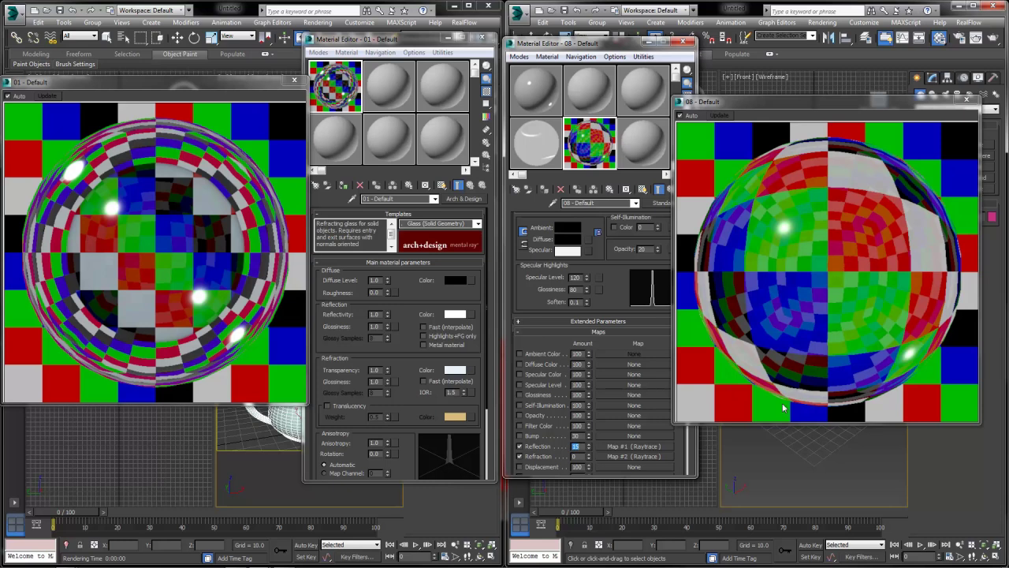
- Expand the Standard material's Extended Parameters and compare its index of refraction with the Arch & Design IOR
left_click(407, 404)
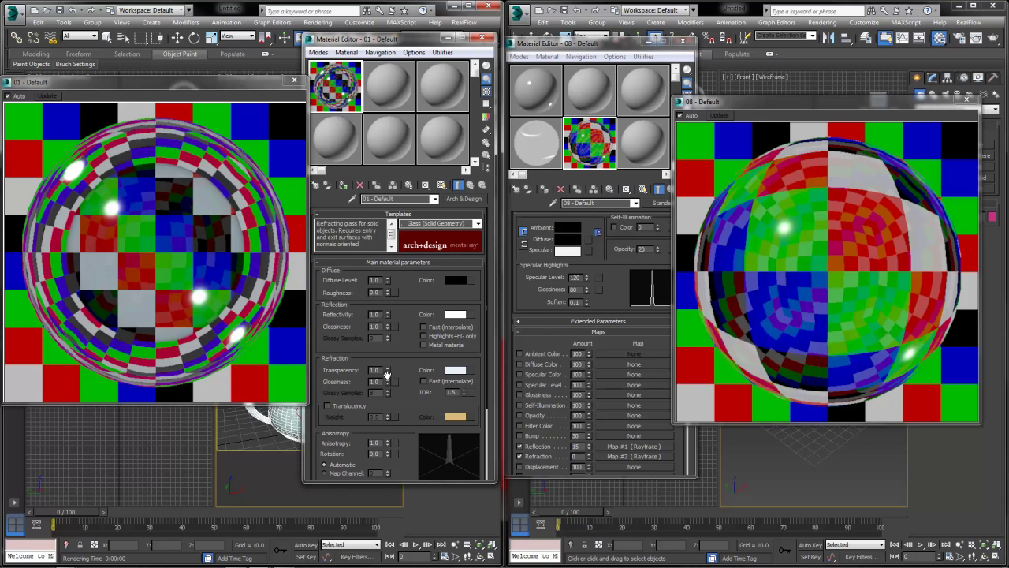
left_click_drag(388, 370, 386, 336)
left_click(589, 322)
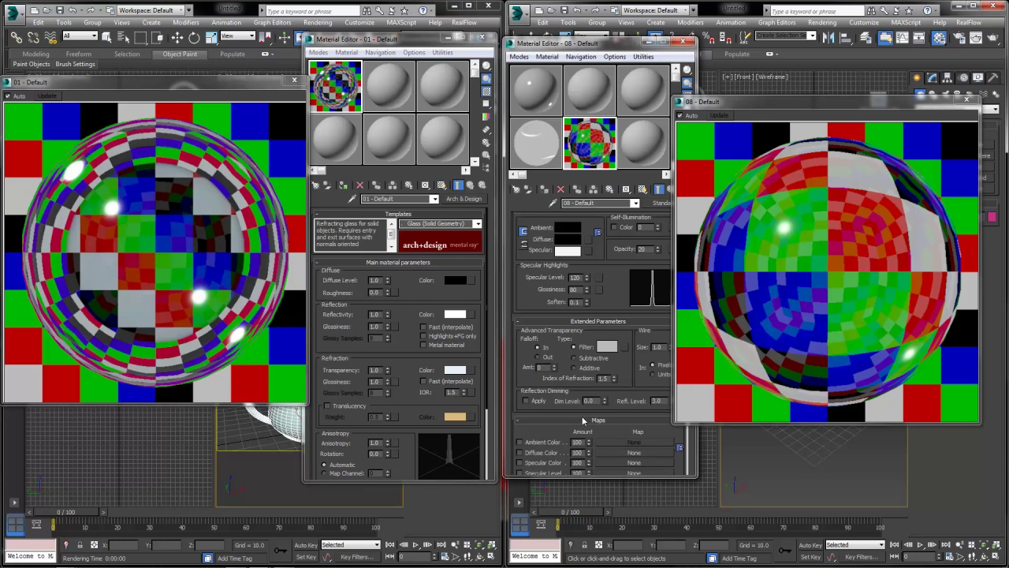
left_click(452, 392)
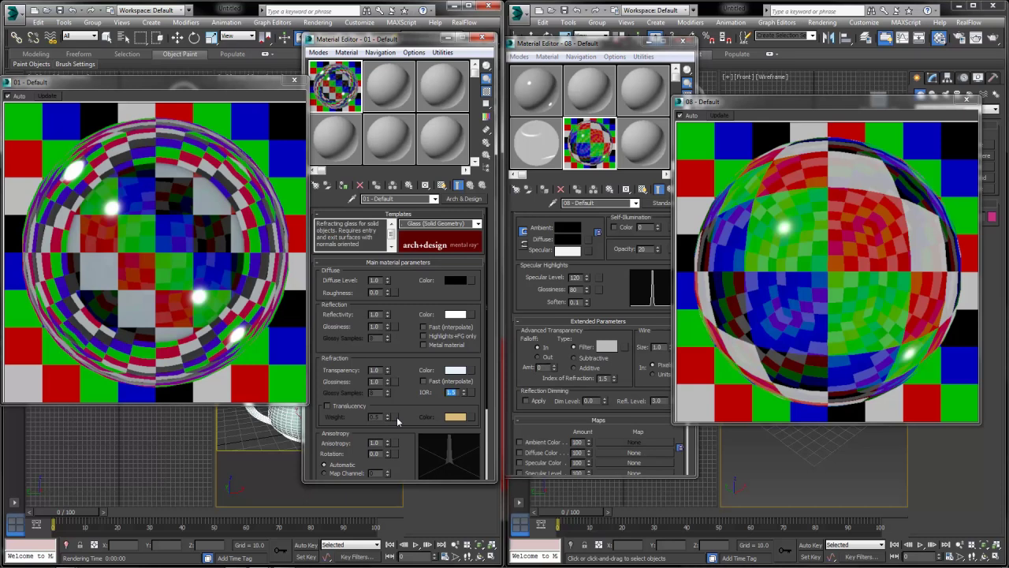
- Try a lower index of refraction on the Standard material and restore it to 1.5
mouse_move(614, 381)
left_mouse_down()
mouse_move(614, 390)
mouse_move(615, 363)
mouse_move(614, 374)
left_mouse_up()
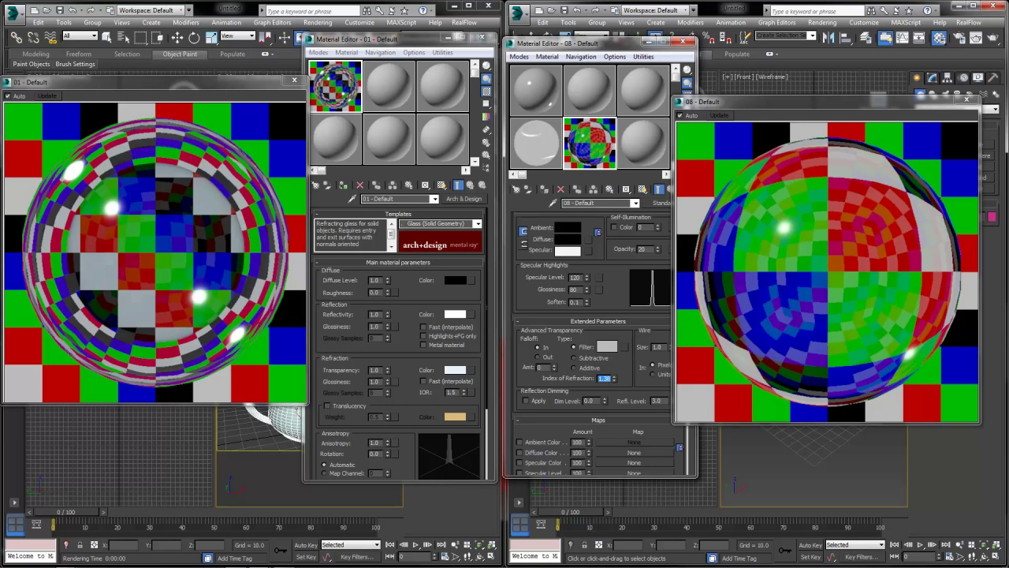
type("1.5")
key("Return")
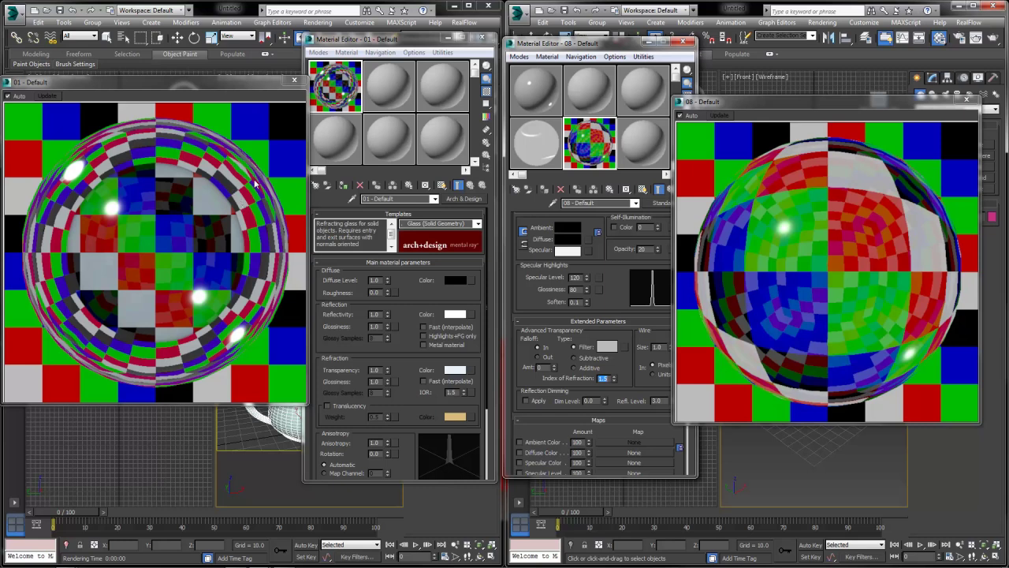
left_click(724, 220)
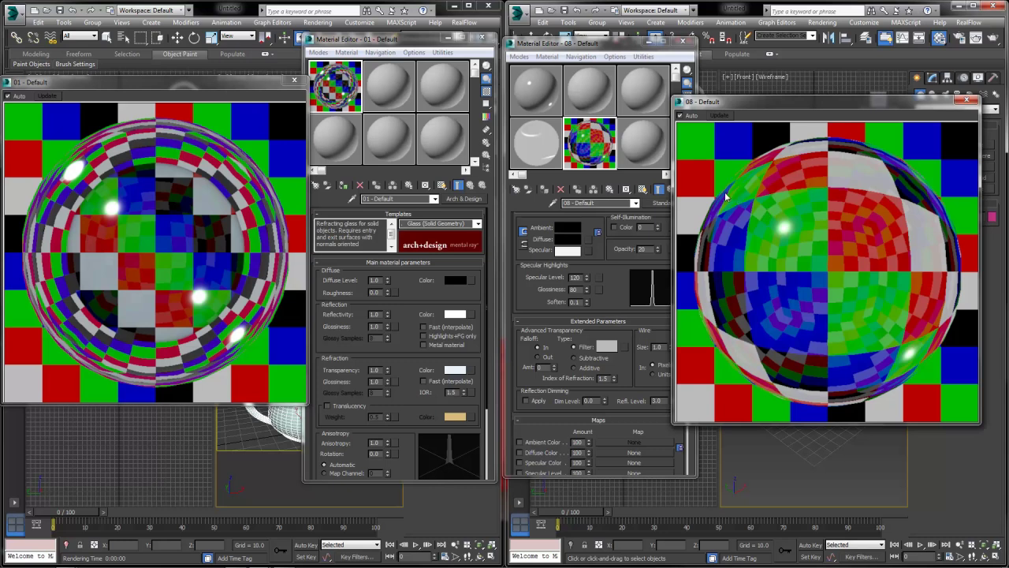
- Raise the Standard material's index of refraction to 2.17 and the Arch & Design IOR to 3.13 to compare distortion
mouse_move(614, 382)
left_mouse_down()
mouse_move(612, 351)
mouse_move(607, 391)
left_mouse_up()
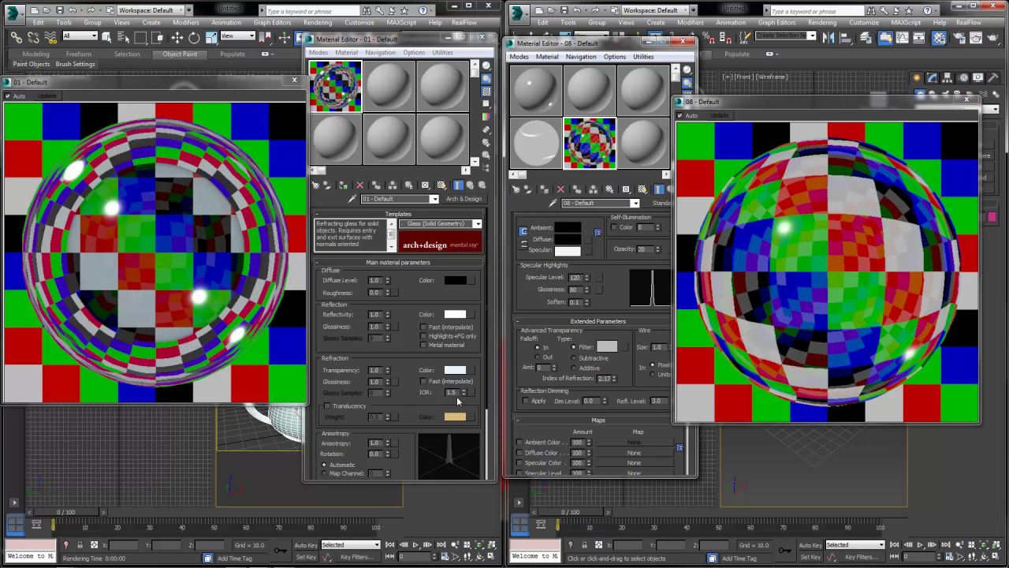
left_click_drag(467, 393, 446, 365)
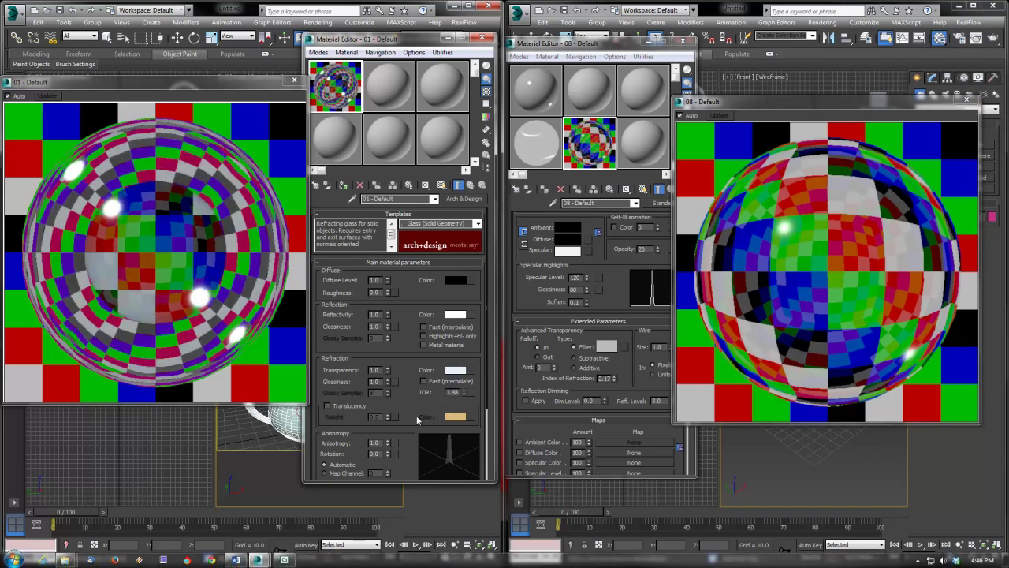
double_click(455, 392)
type("1.13")
key("Return")
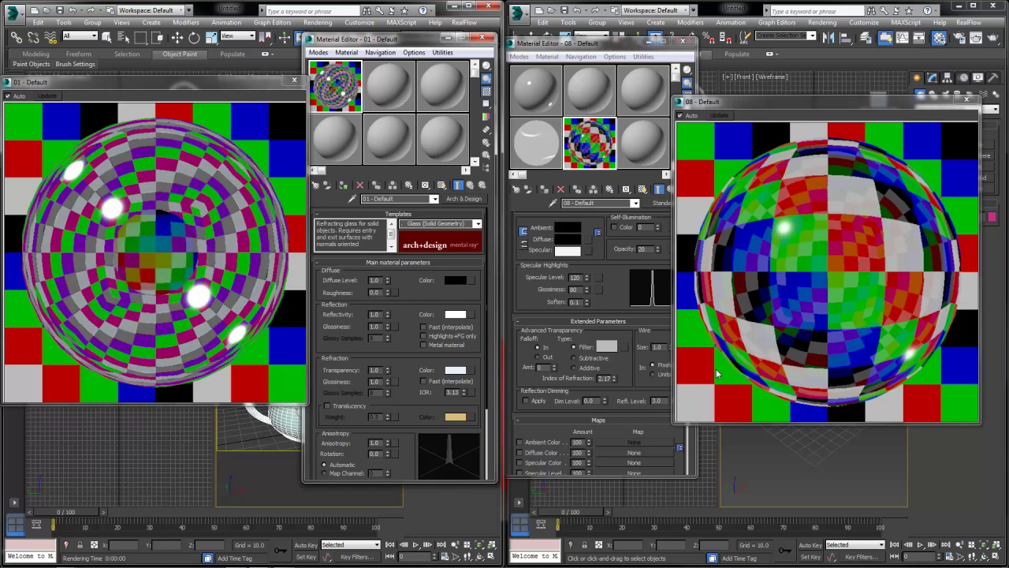
- Test the Standard material's index of refraction at 1.5, at 300, and at 3
double_click(605, 379)
type("1.5")
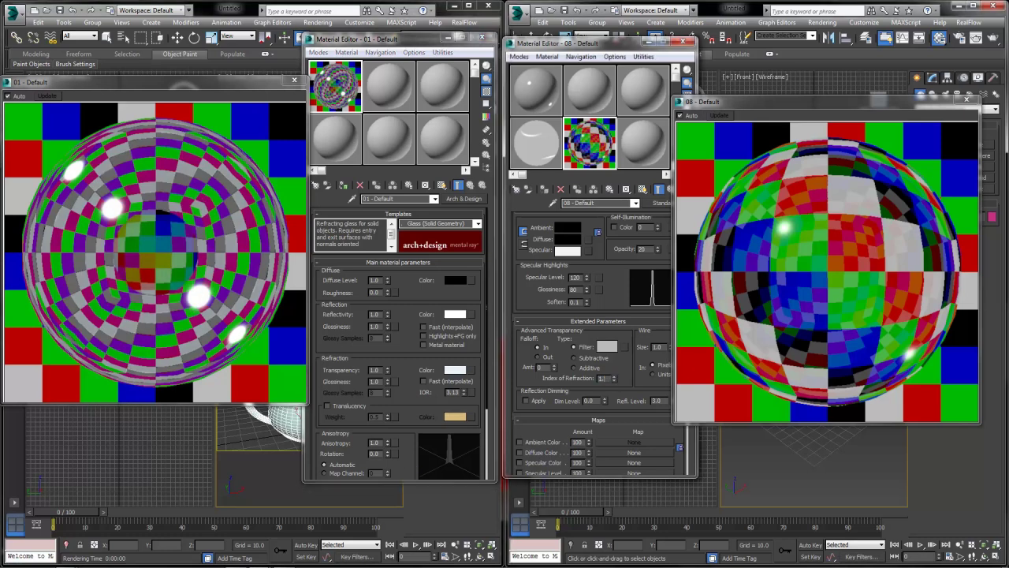
key("Return")
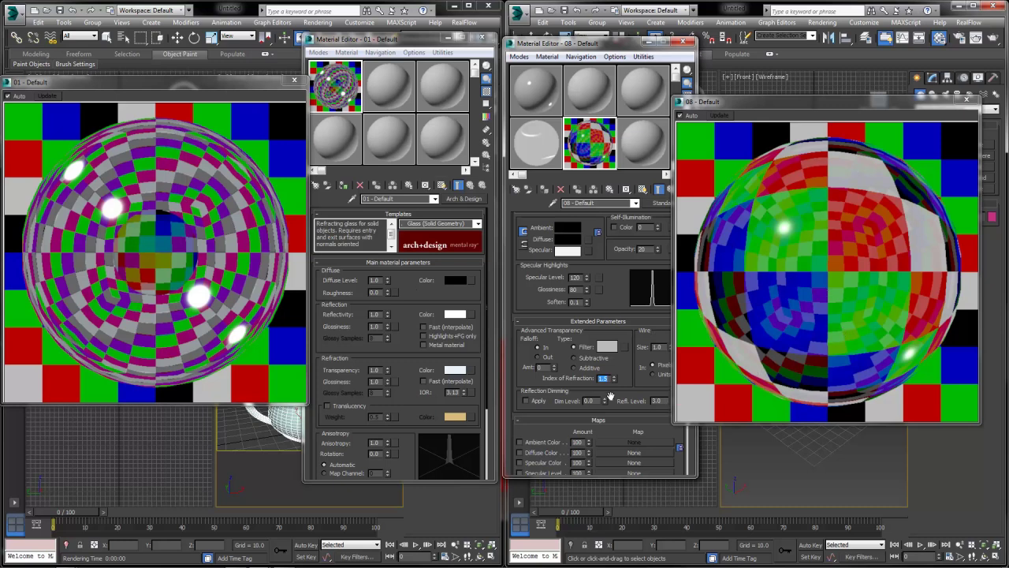
type("300")
key("Return")
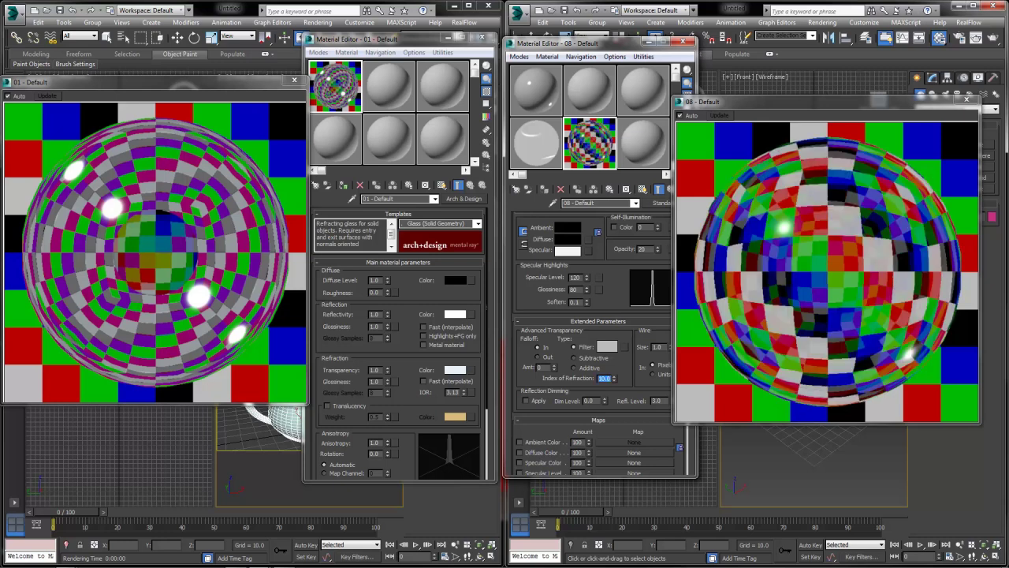
type("3")
key("Return")
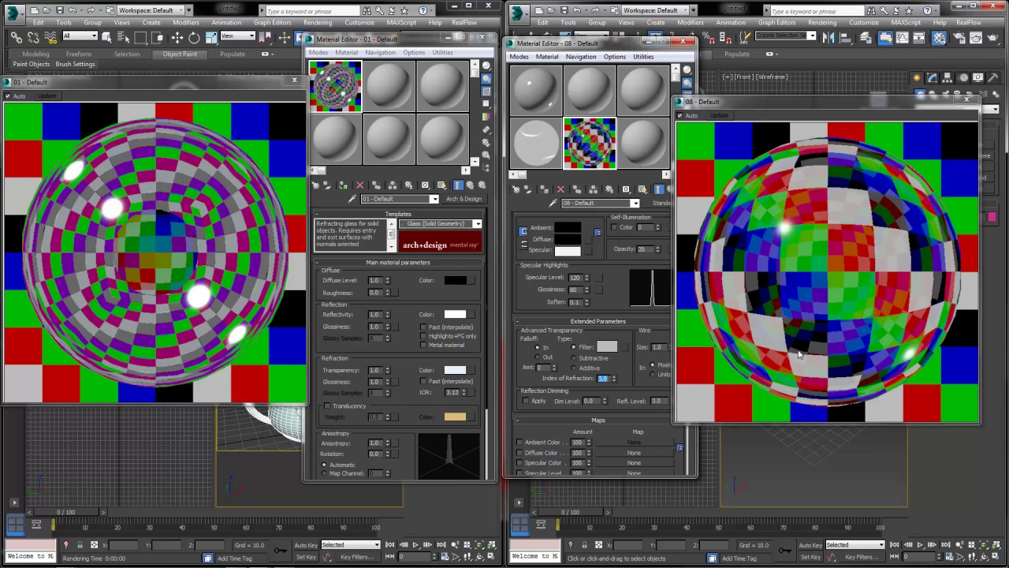
- Reset the index of refraction to 1.5 on both the Arch & Design and Standard materials
double_click(453, 392)
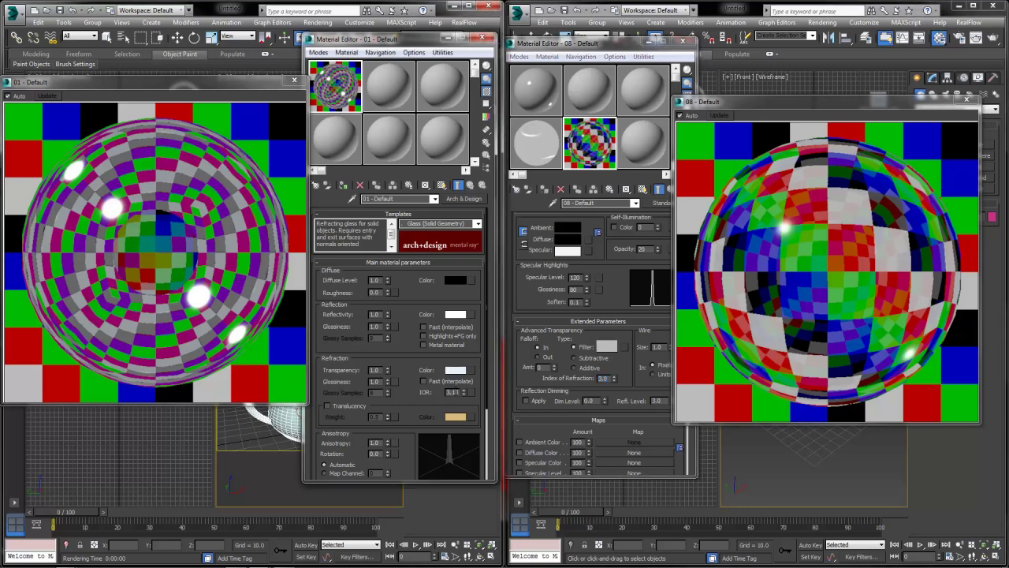
type("1.5")
key("Return")
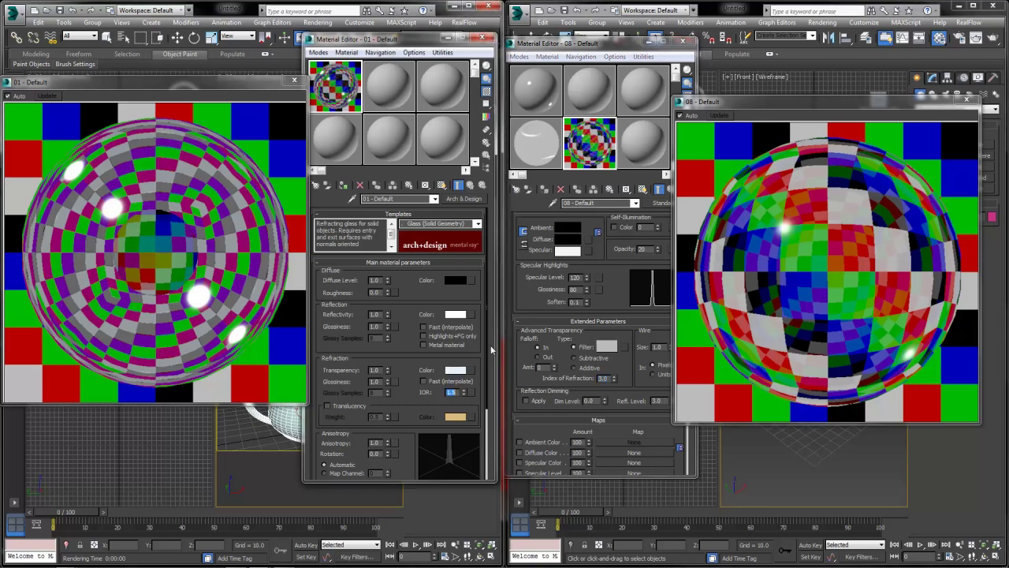
double_click(603, 379)
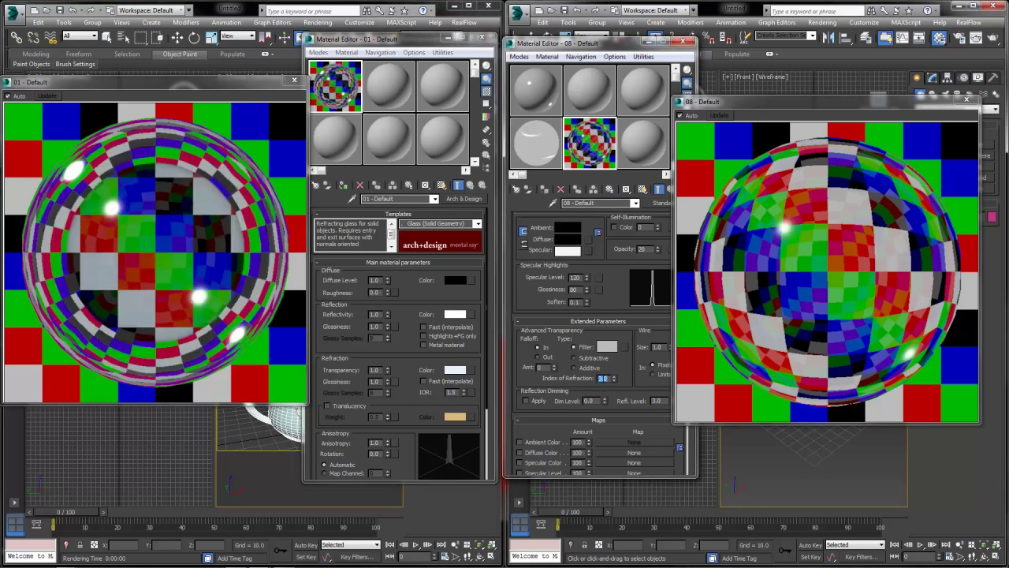
type("1.5")
key("Return")
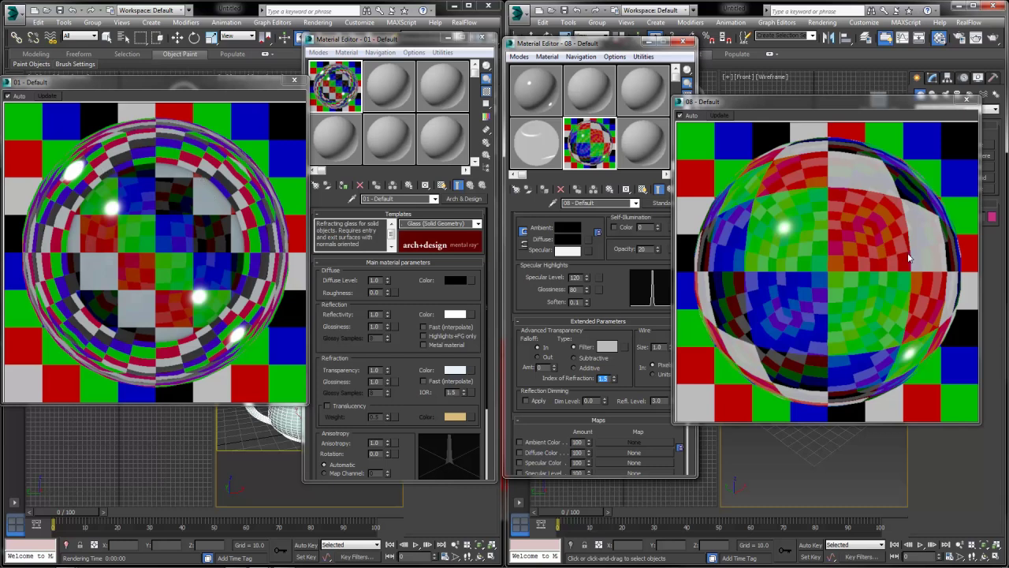
- Create a sphere with a radius of about 58 in the Perspective viewport, moving the magnified preview out of the way
left_click_drag(867, 102, 619, 105)
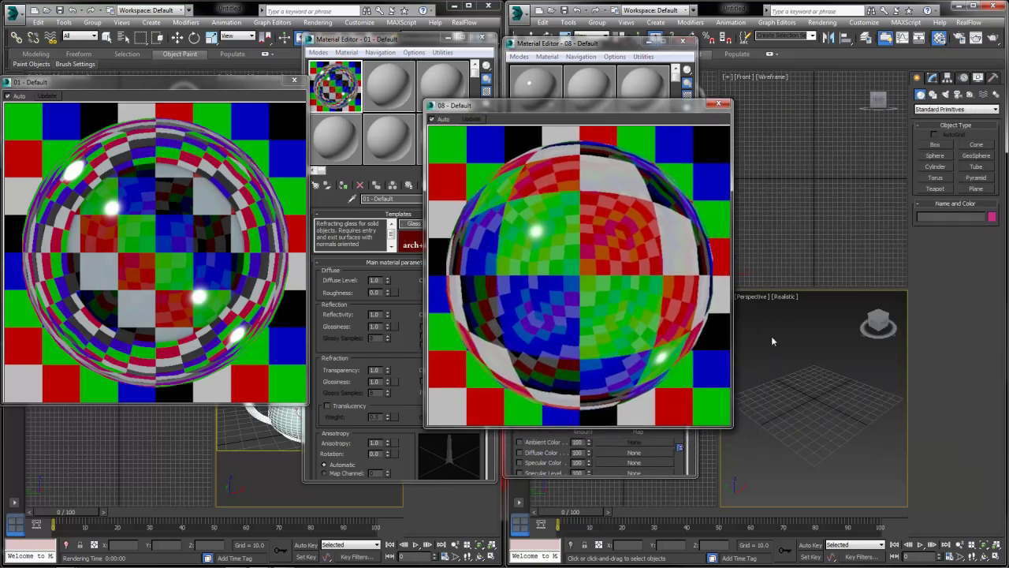
left_click(936, 156)
left_click_drag(813, 398, 838, 430)
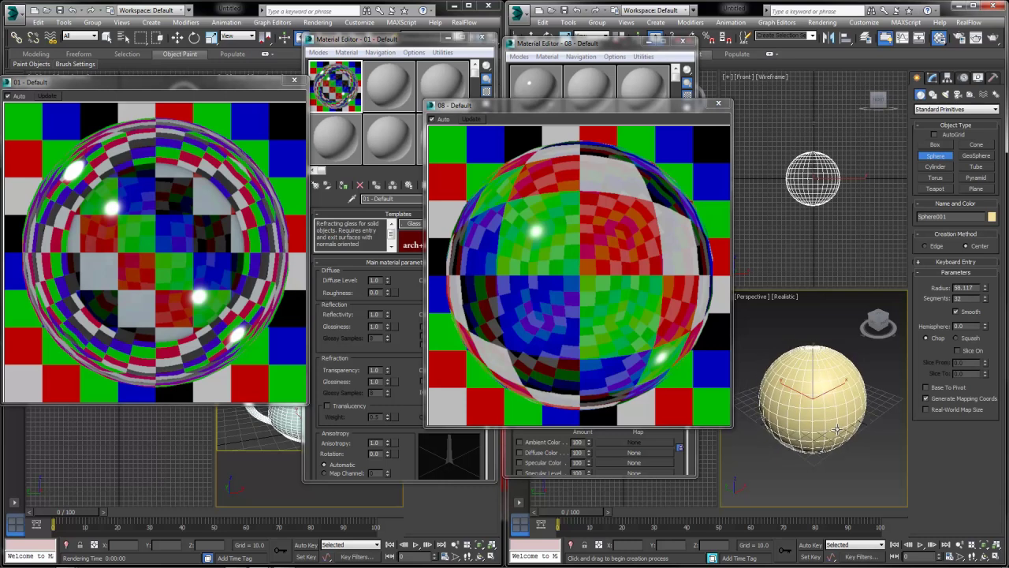
left_click_drag(552, 105, 367, 99)
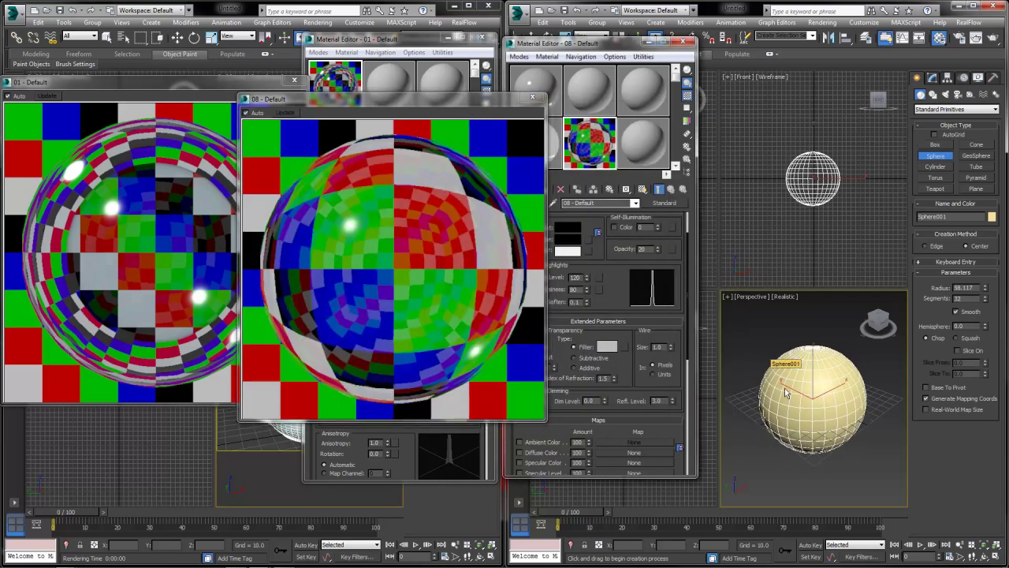
- Add a Shell modifier to the sphere with an inner amount of 5 and an outer amount of 0
left_click(932, 78)
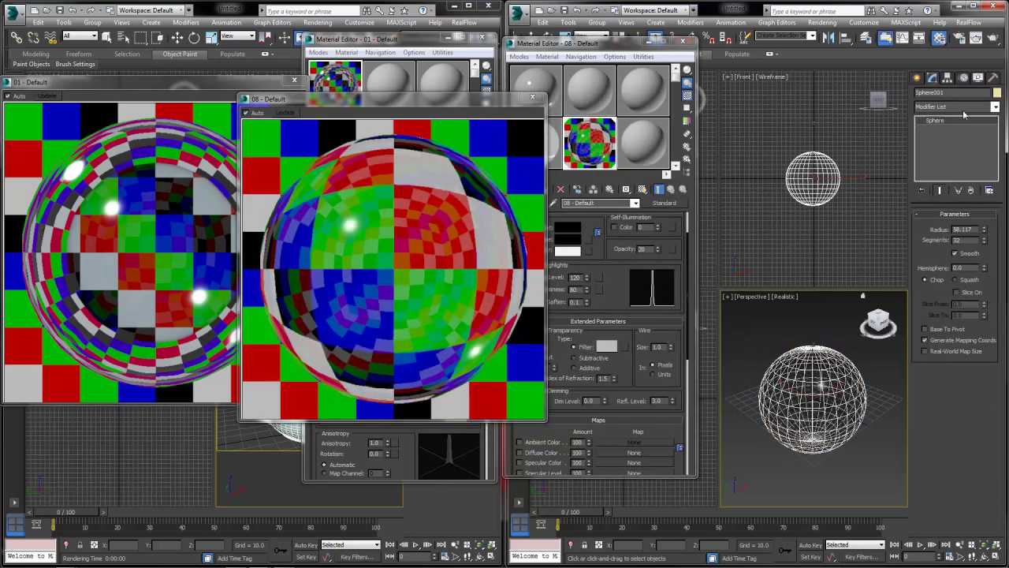
left_click(964, 108)
scroll(969, 419, "down", 15)
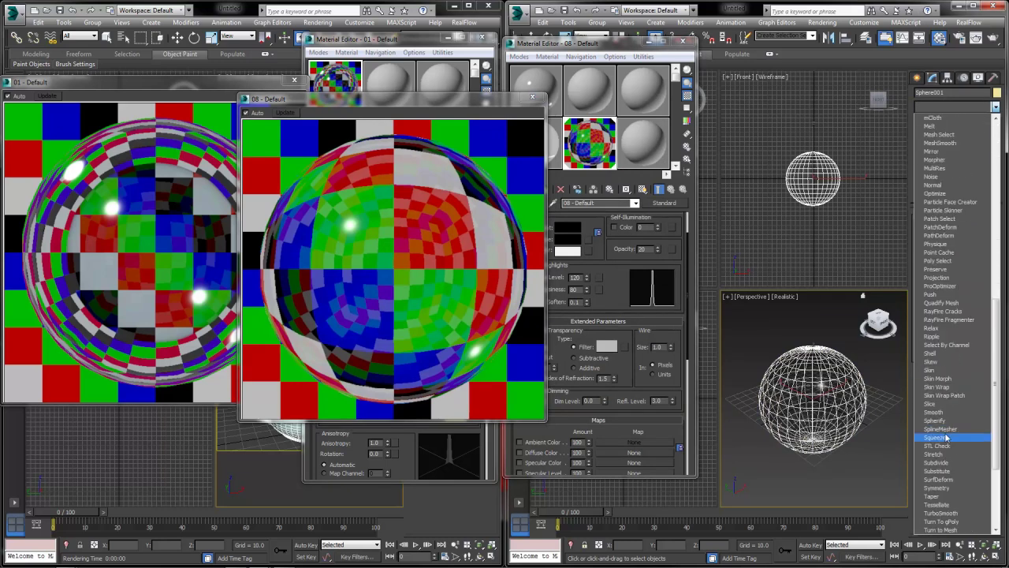
left_click(941, 353)
type("5")
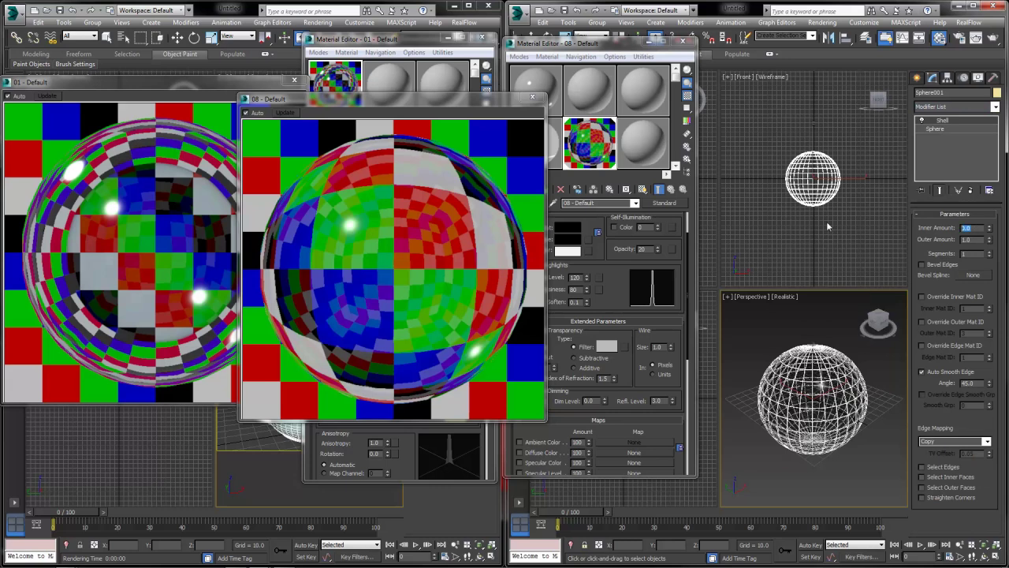
key("Tab")
type("0")
key("Return")
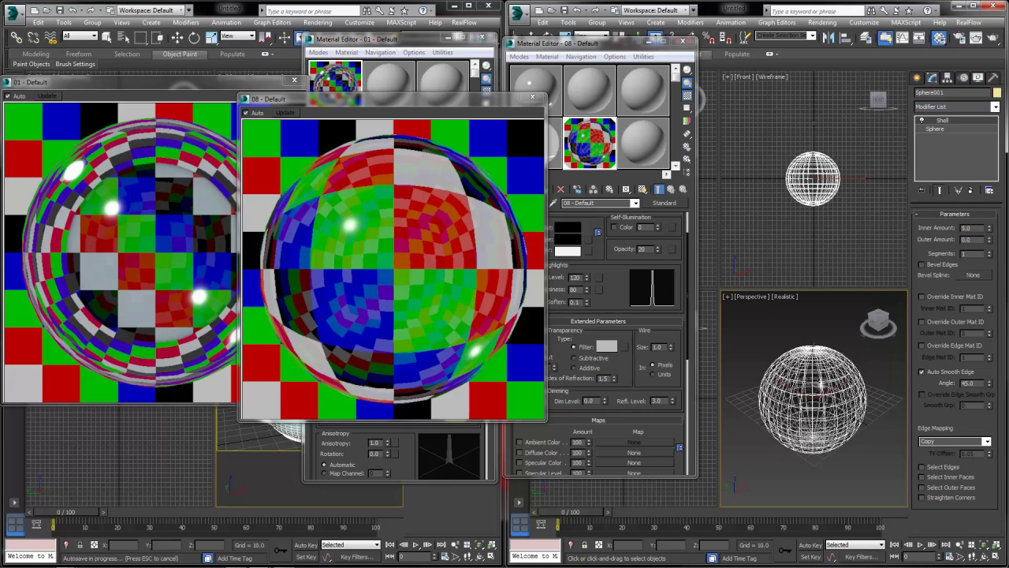
- Set the Shell modifier's inner amount to 10 on the sphere and deselect it
key("shift+Tab")
type("10")
key("Return")
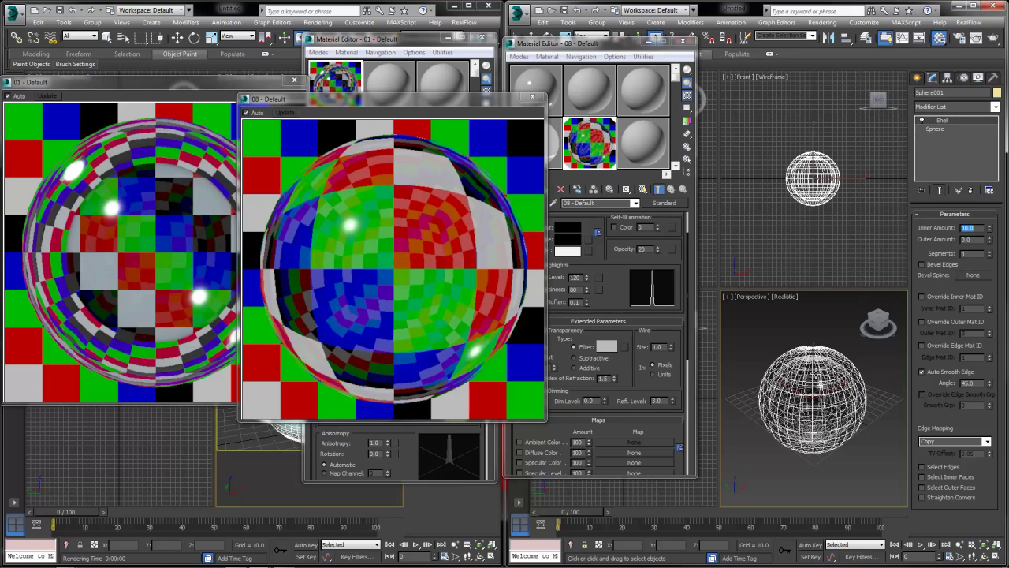
left_click(798, 347)
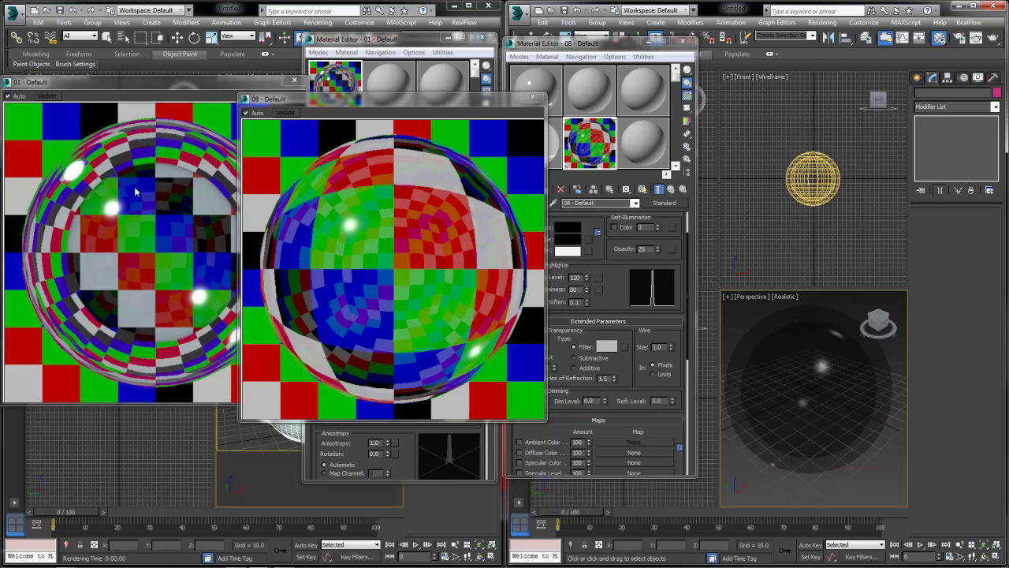
- Arrange the two magnified glass previews so each sits beside its own material's parameters for comparison
left_click_drag(450, 100, 807, 78)
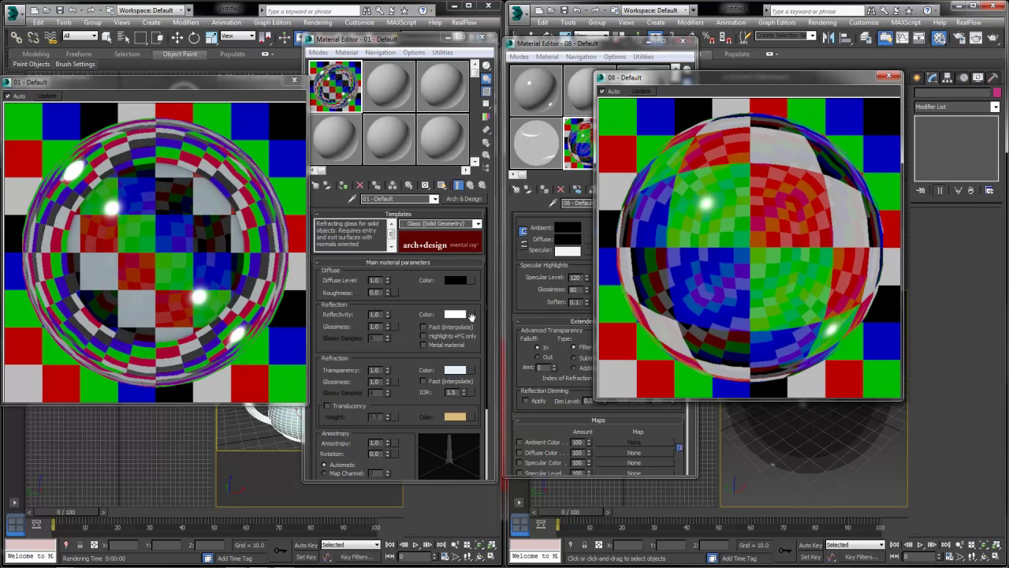
left_click_drag(529, 303, 514, 347)
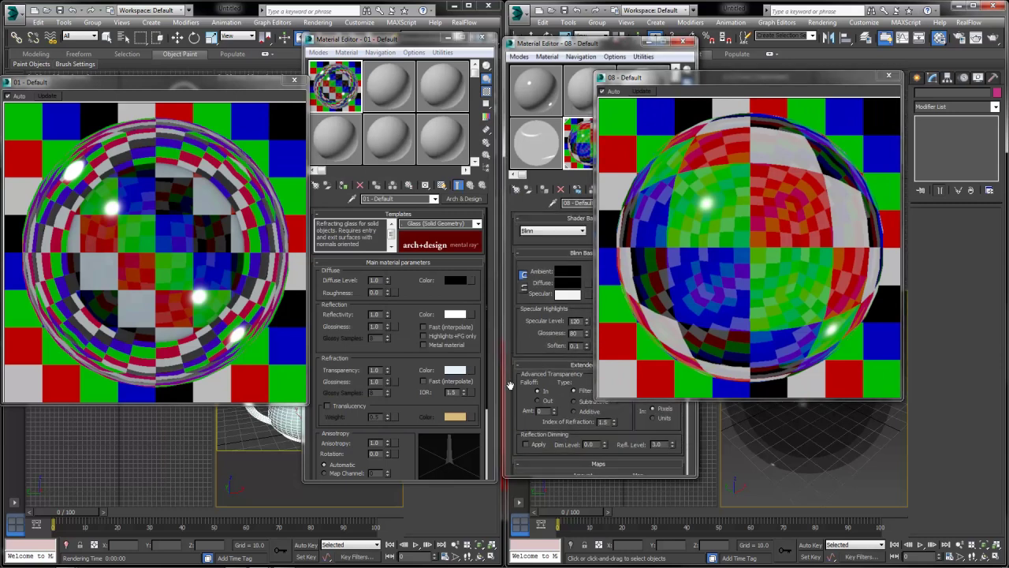
left_click_drag(696, 82, 716, 77)
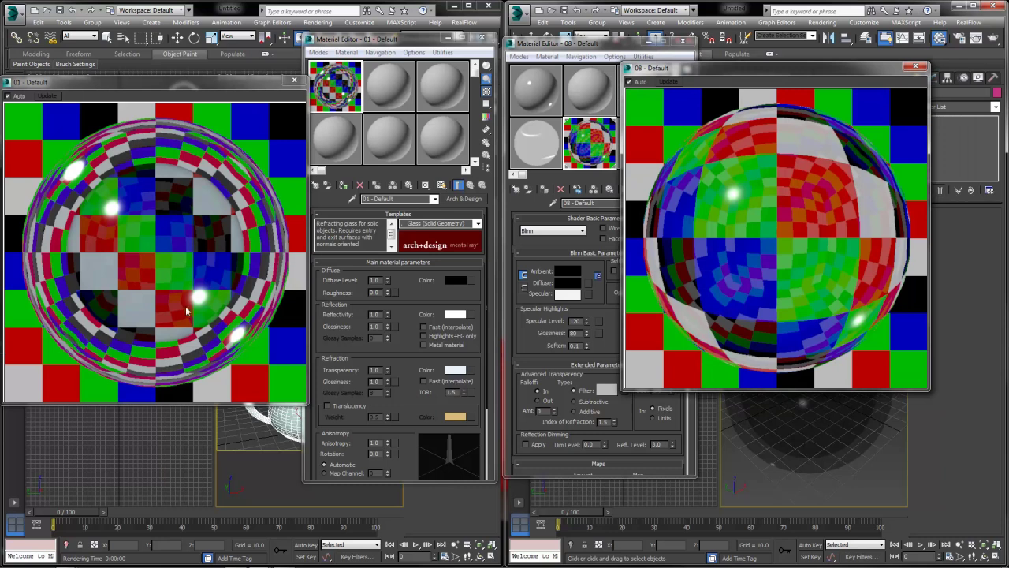
left_click_drag(205, 83, 238, 79)
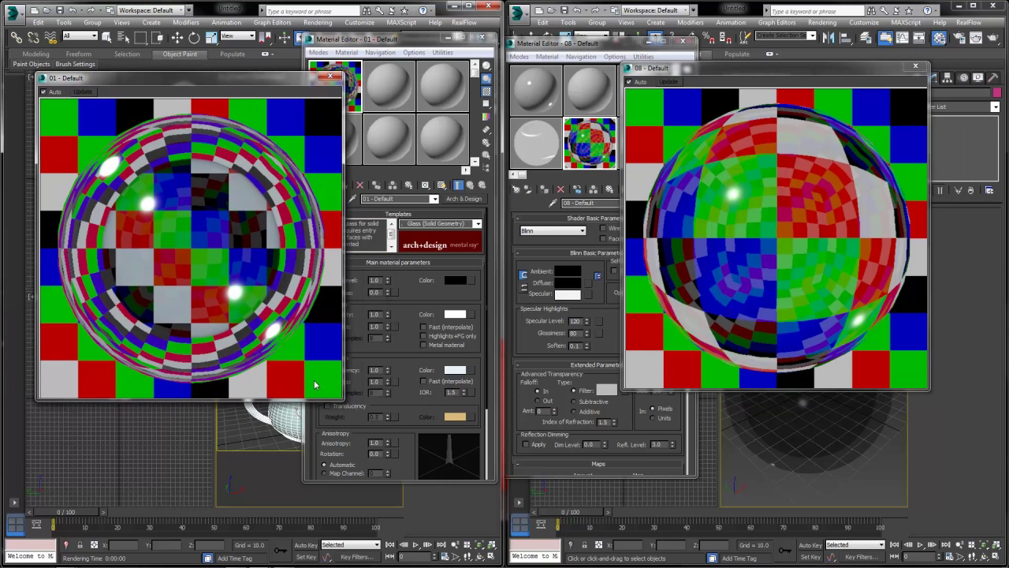
left_click_drag(278, 84, 255, 76)
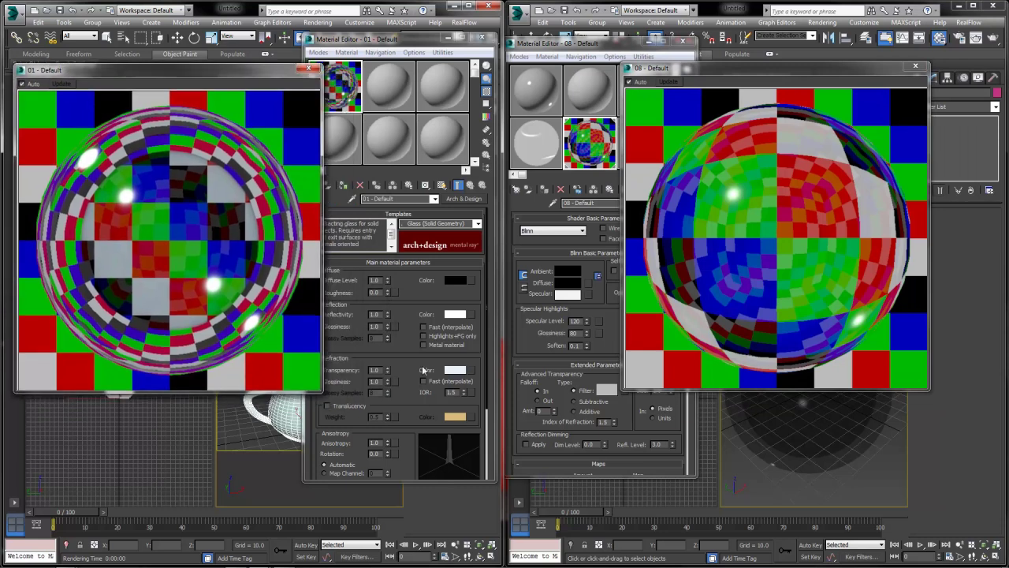
- Examine the Arch & Design parameters against the Standard material's extended parameters, maps and index of refraction
scroll(442, 394, "down", 3)
left_click(516, 409)
scroll(602, 426, "down", 4)
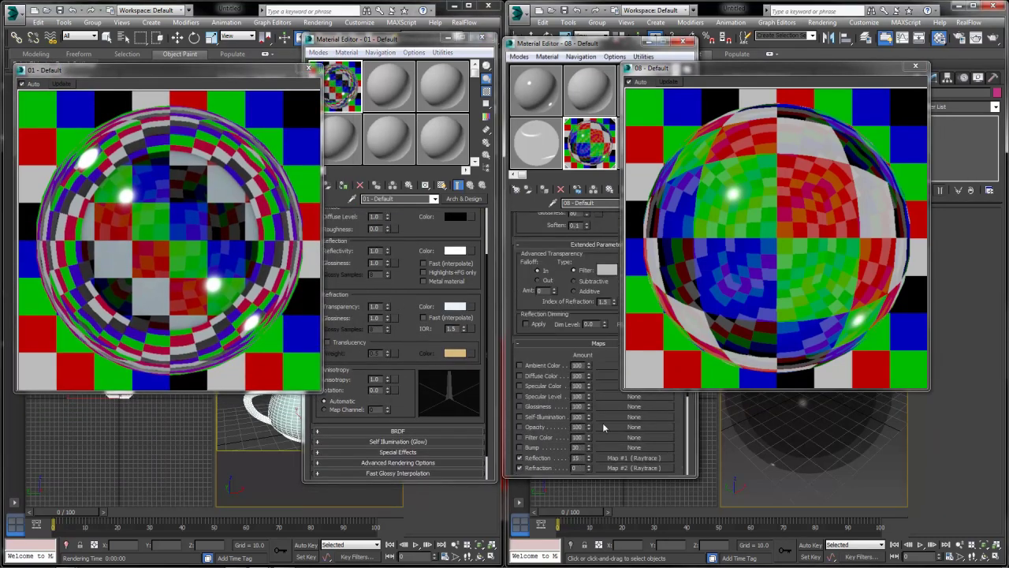
left_click(172, 310)
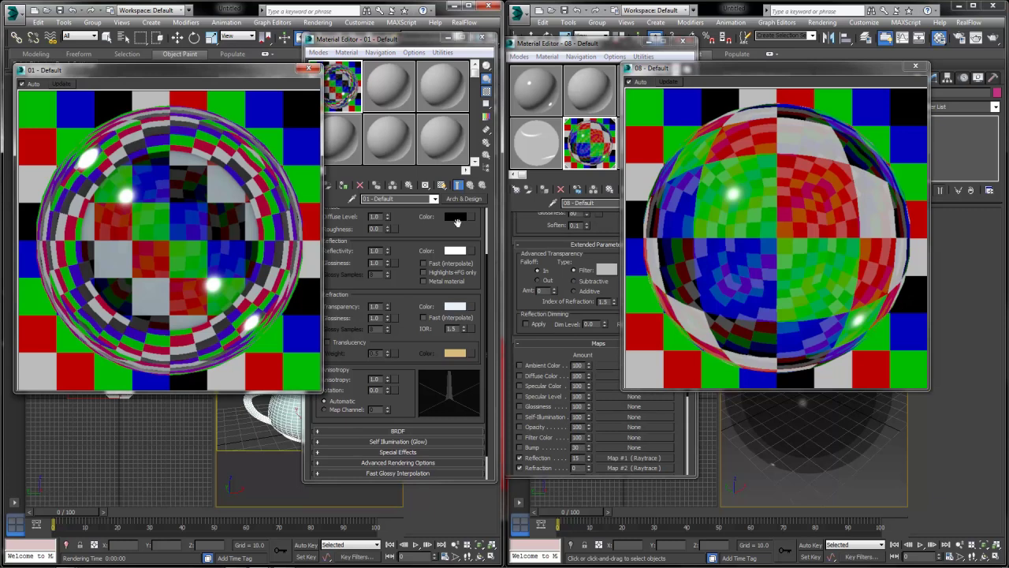
scroll(407, 395, "down", 2)
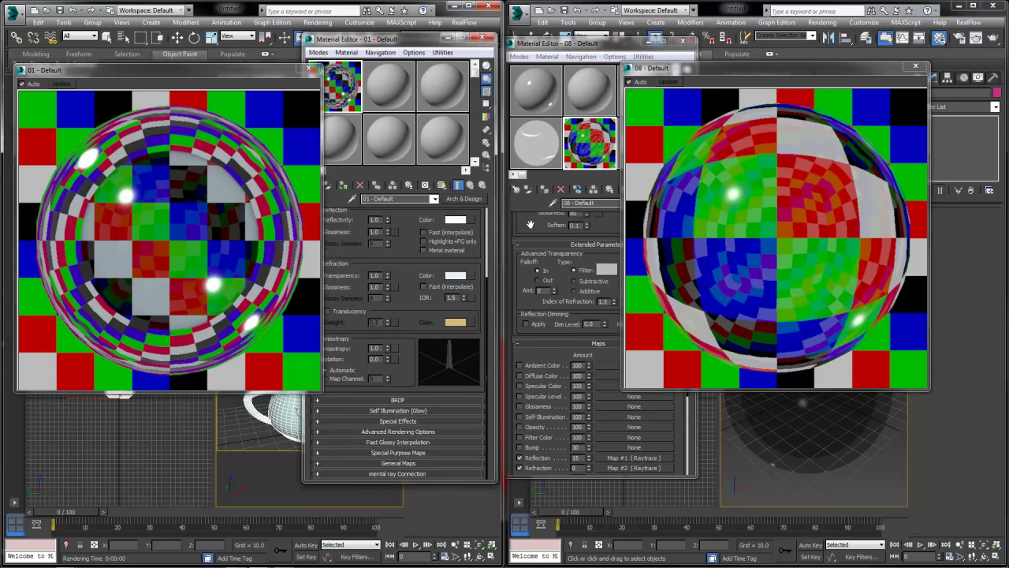
scroll(530, 225, "up", 4)
scroll(406, 355, "up", 3)
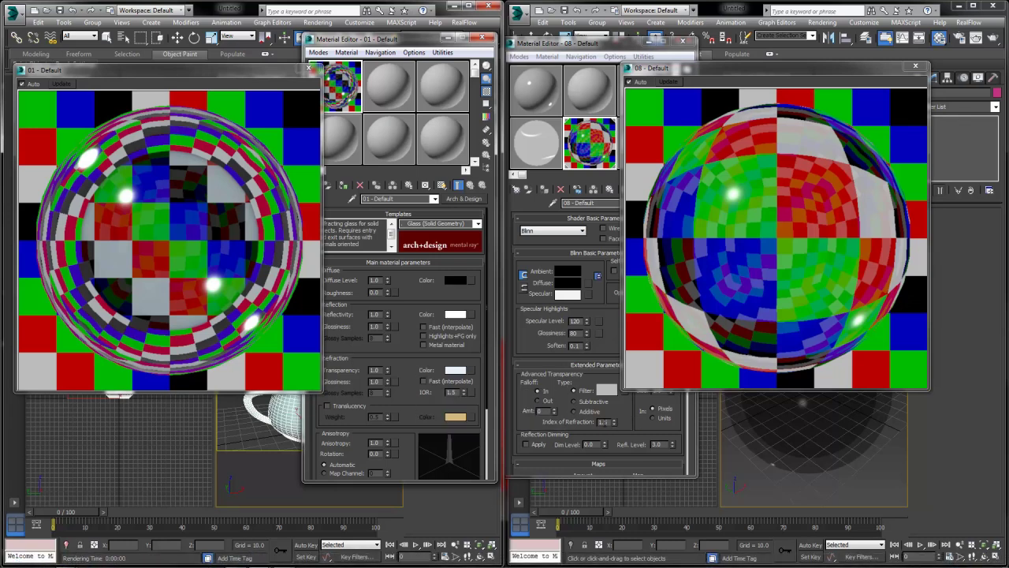
double_click(604, 422)
double_click(452, 391)
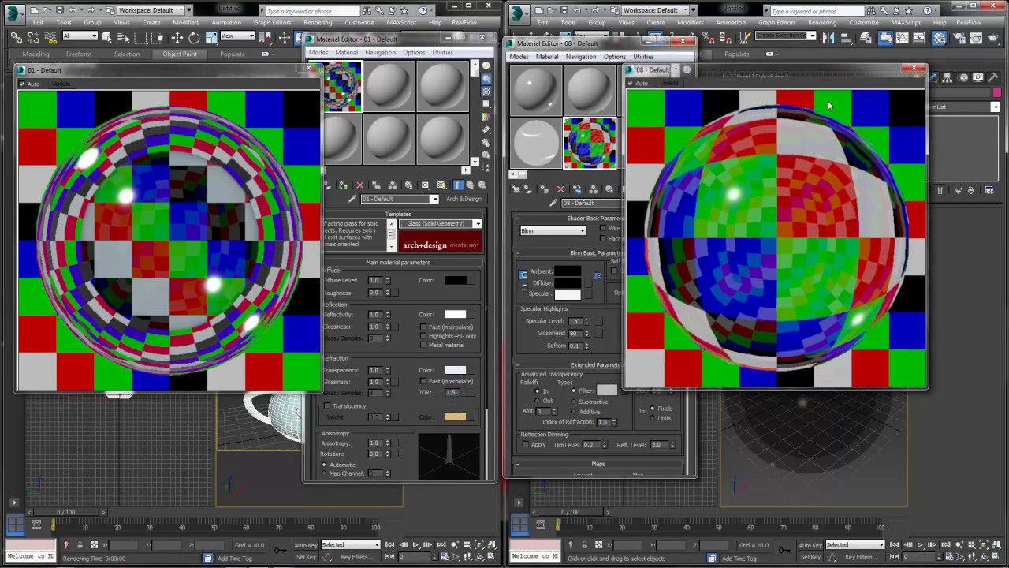
- Close both magnified previews, then apply the Brushed Metal template to the Arch & Design material and magnify its sample
left_click(915, 66)
left_click(308, 69)
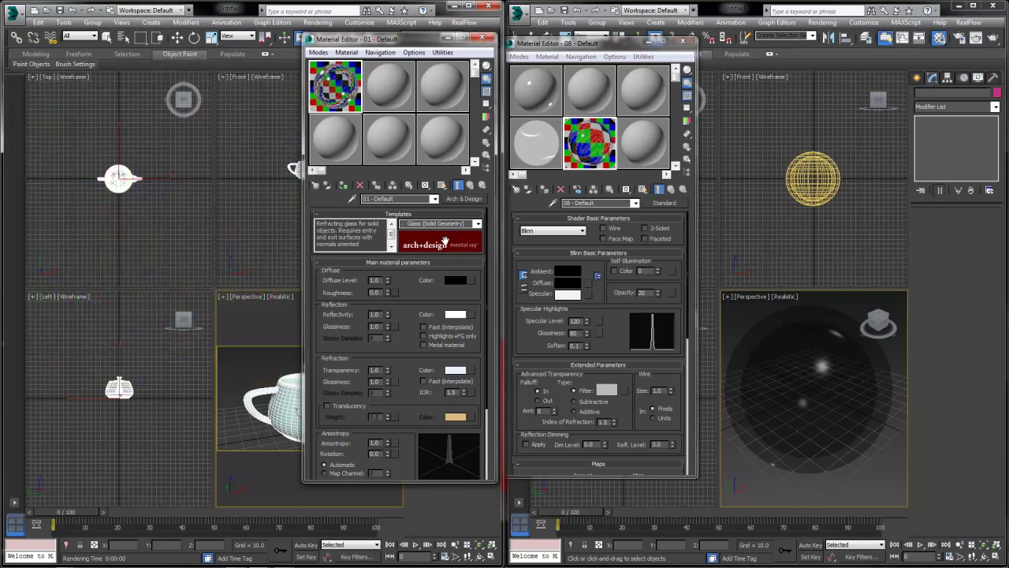
left_click(477, 224)
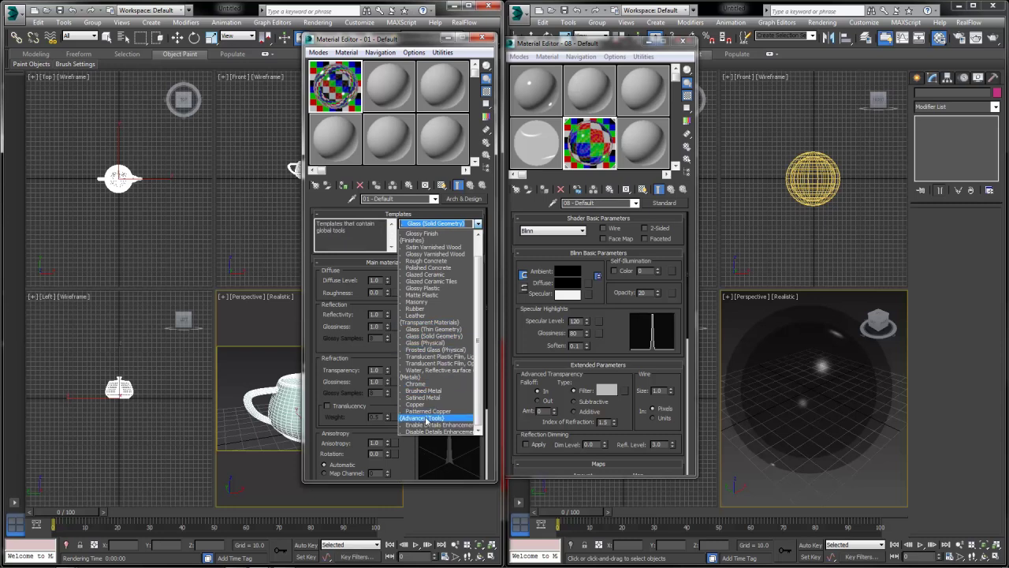
left_click(426, 391)
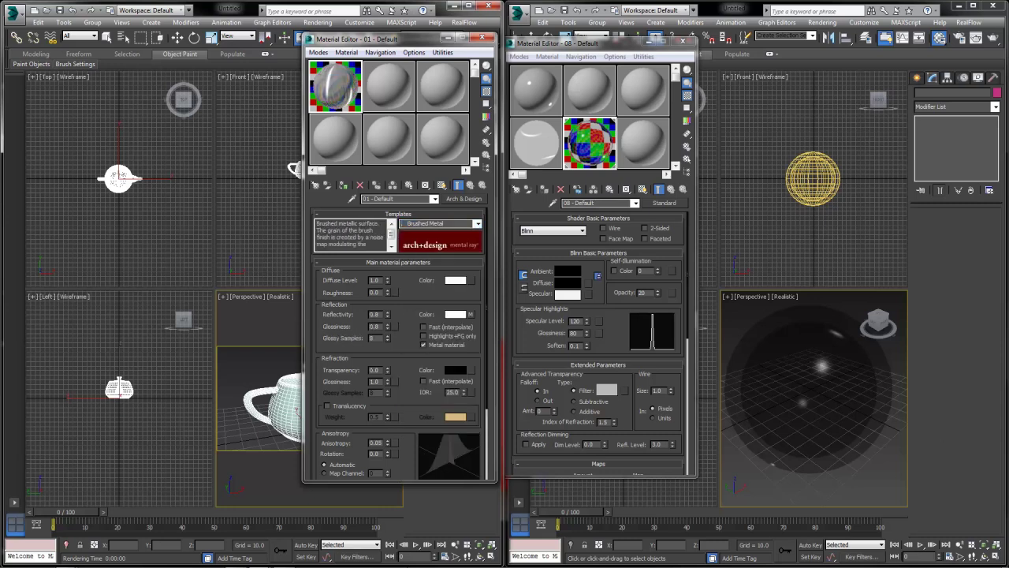
double_click(335, 87)
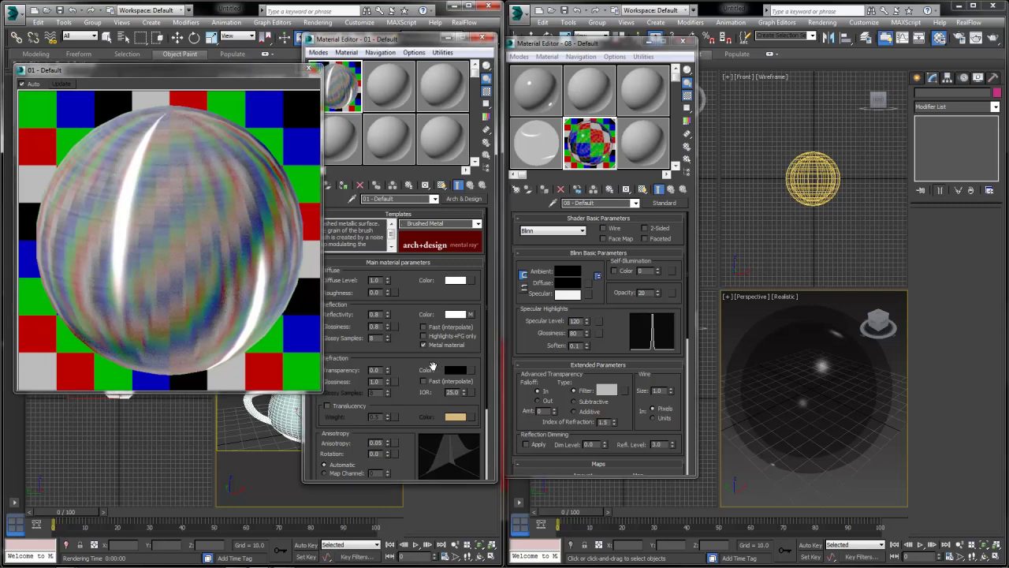
- Darken the brushed metal's diffuse color to a neutral grey
left_click(455, 279)
left_click(343, 126)
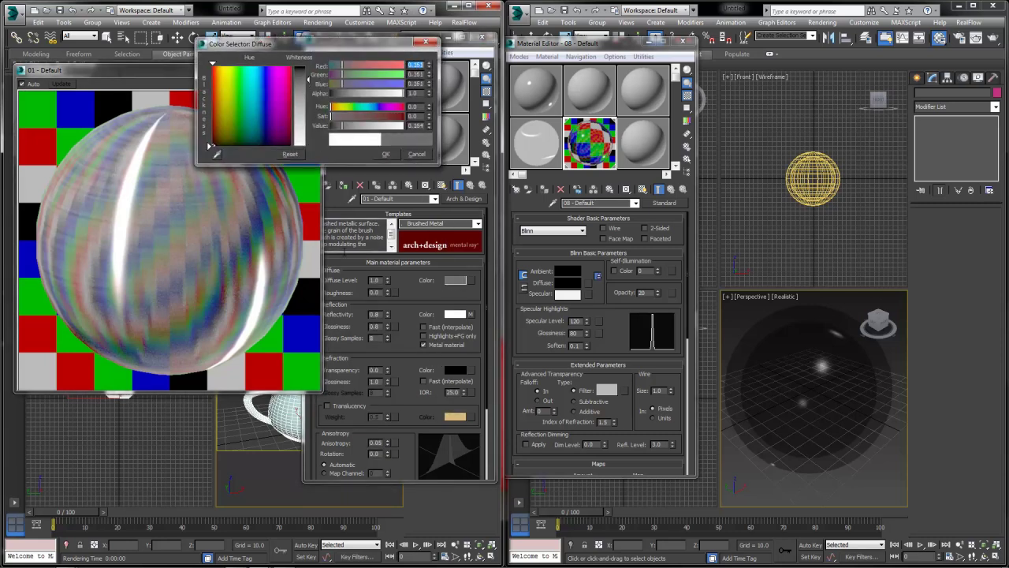
left_click(384, 153)
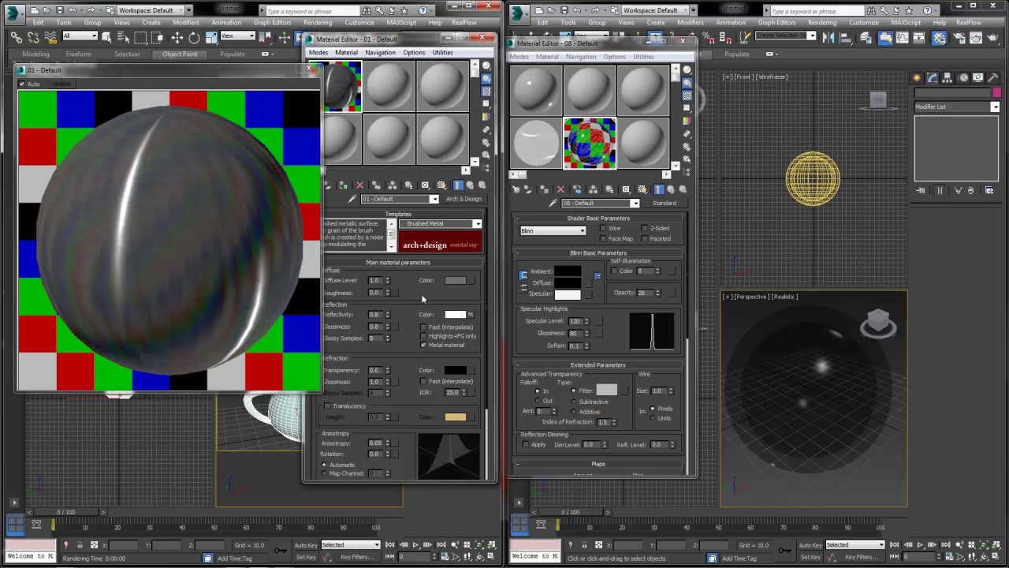
- Change the brushed metal's diffuse color to a bright golden yellow with a value of 1.0
left_click(456, 280)
left_click(220, 113)
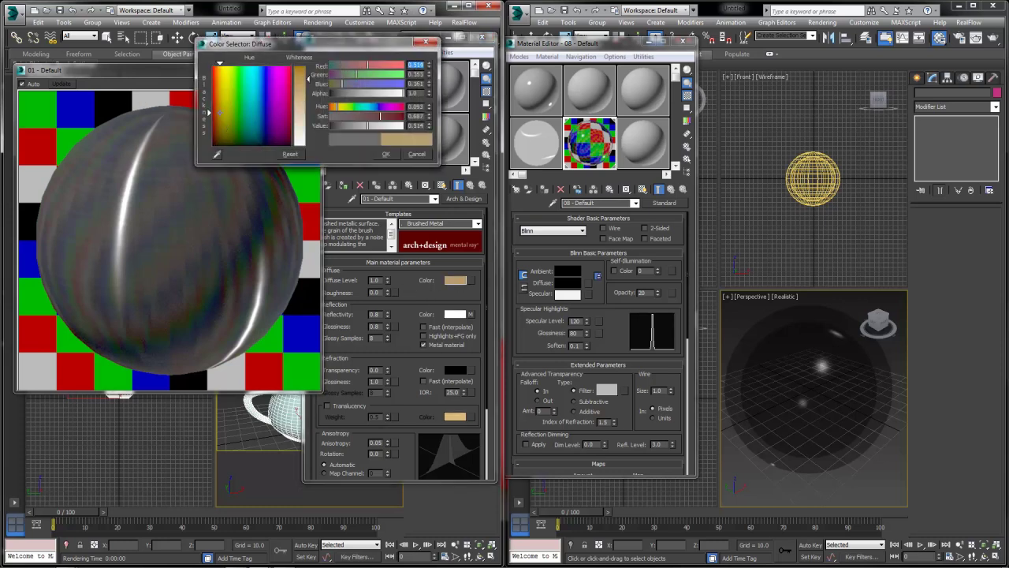
left_click_drag(220, 113, 221, 66)
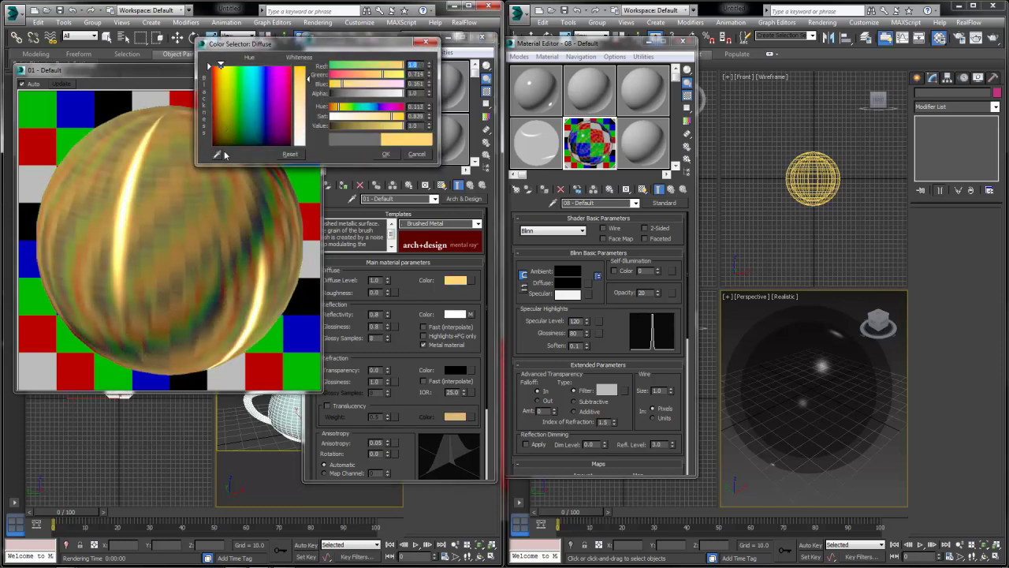
left_click(393, 155)
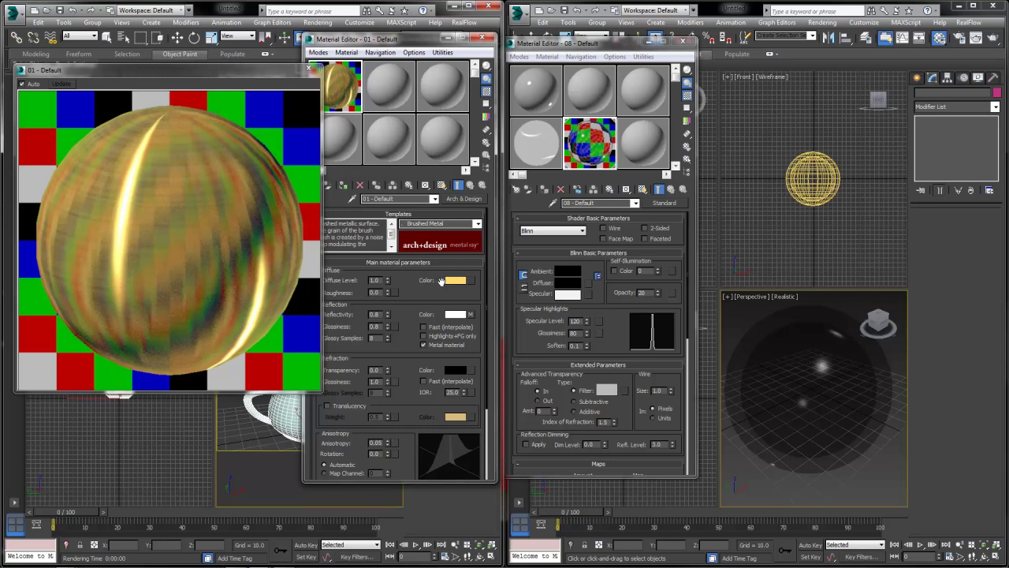
- Inspect the brushed metal grain Noise map used for the Arch & Design reflection color
scroll(380, 306, "down", 1)
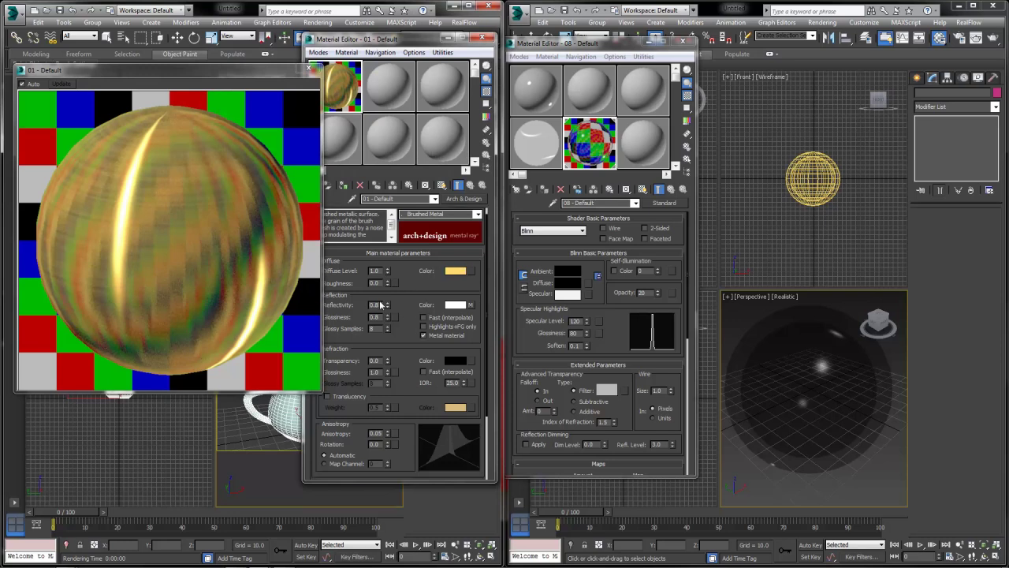
left_click(472, 305)
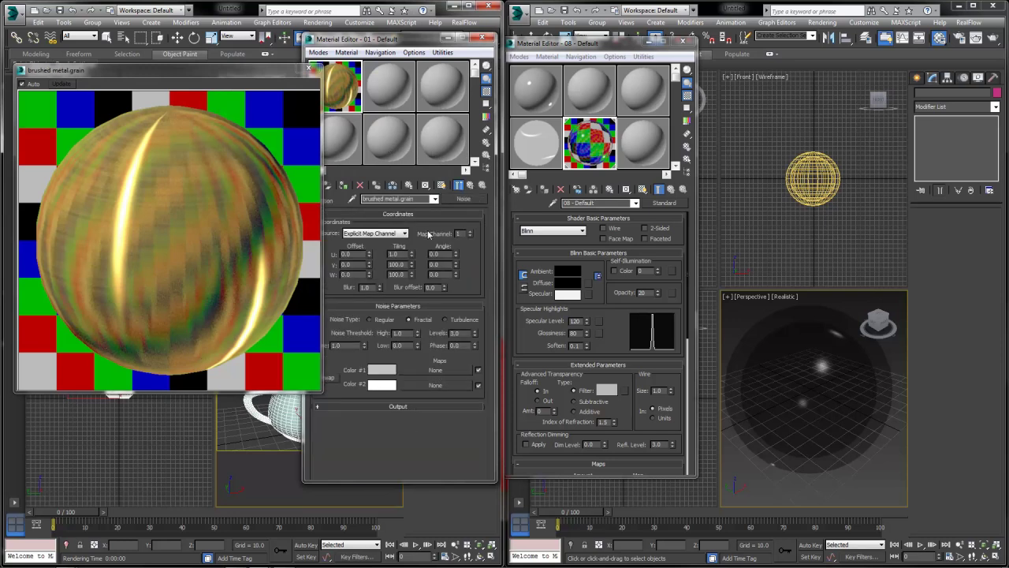
left_click(470, 185)
- Assign a Noise map to the Standard material's specular color
left_click(604, 366)
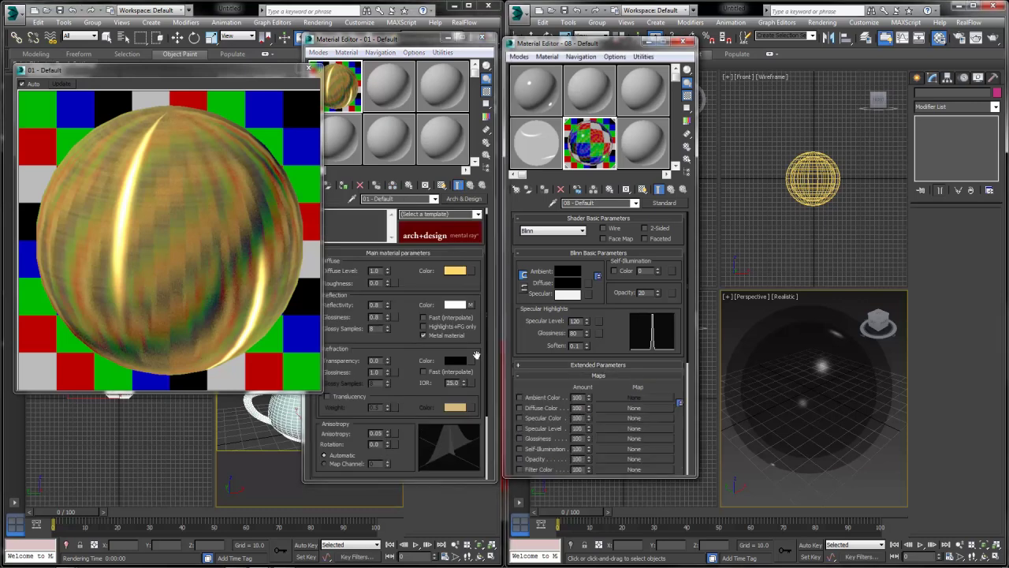
left_click(602, 322)
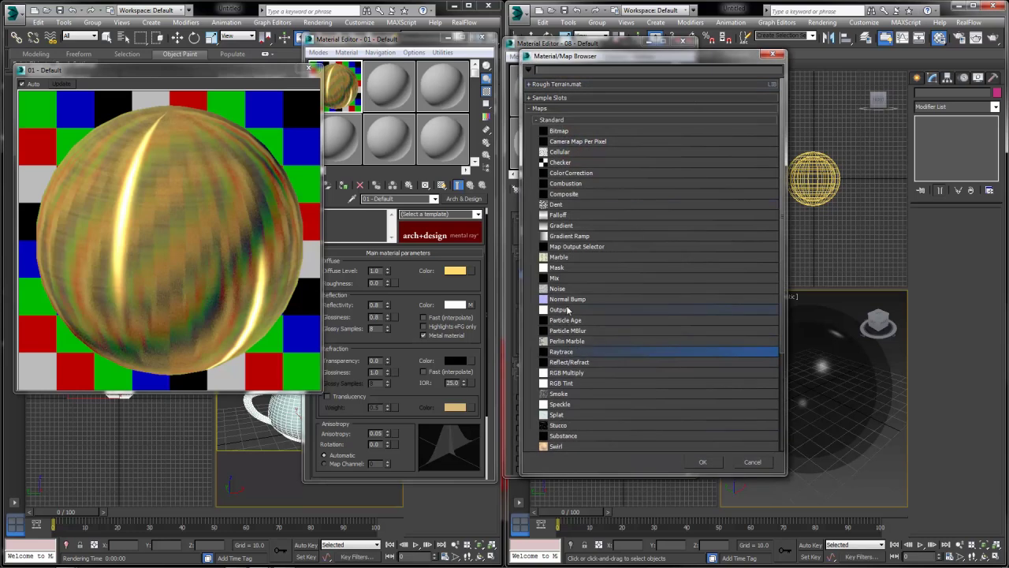
double_click(566, 289)
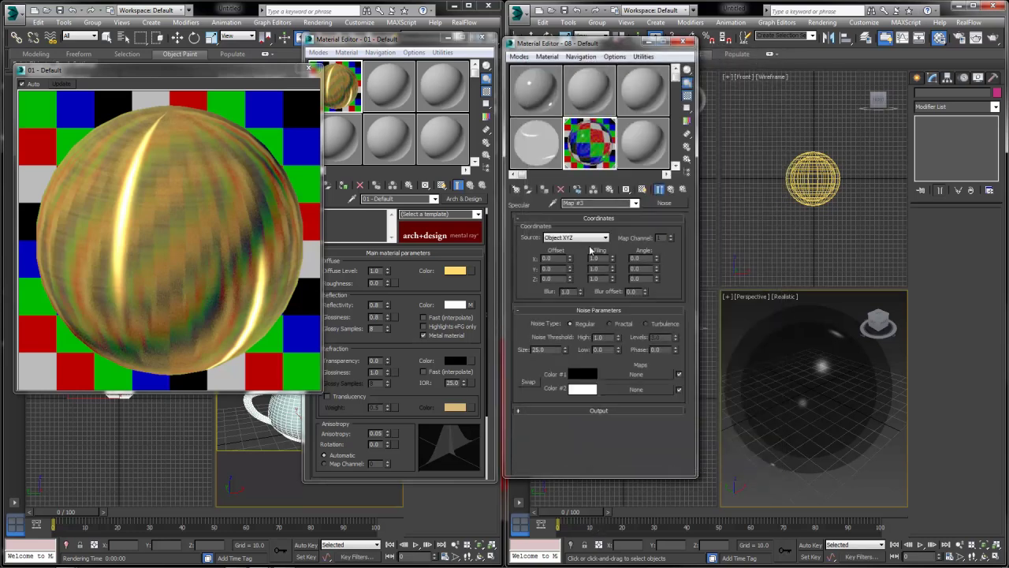
- Set the Standard material's opacity to 100 and its diffuse color to a dark grey
left_click(672, 191)
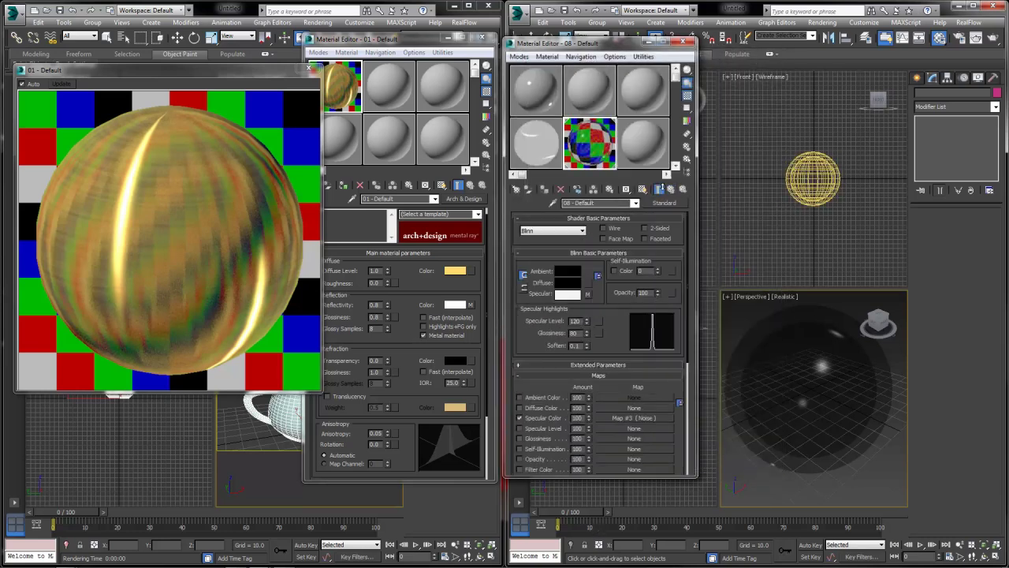
left_click(569, 284)
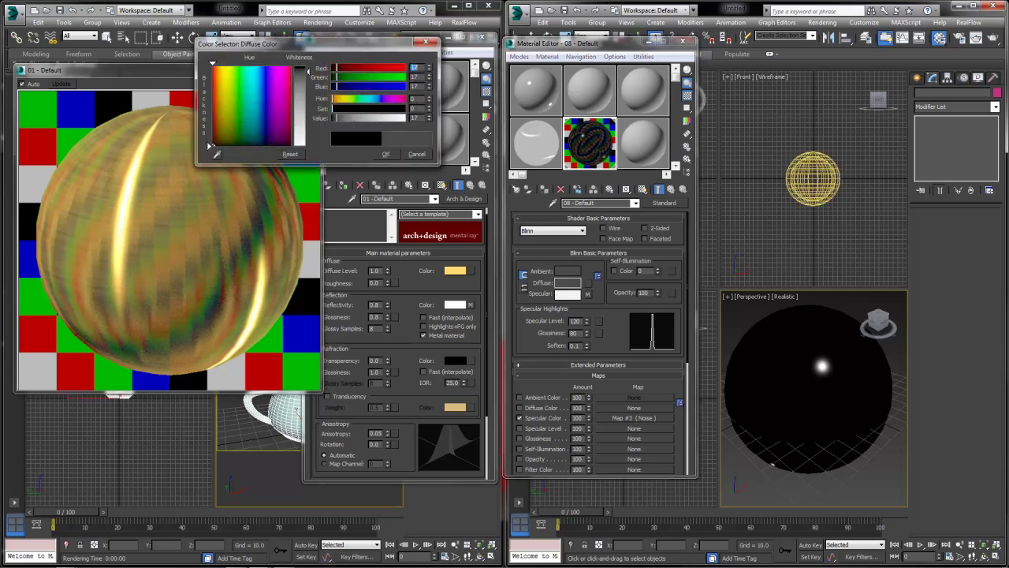
left_click(394, 154)
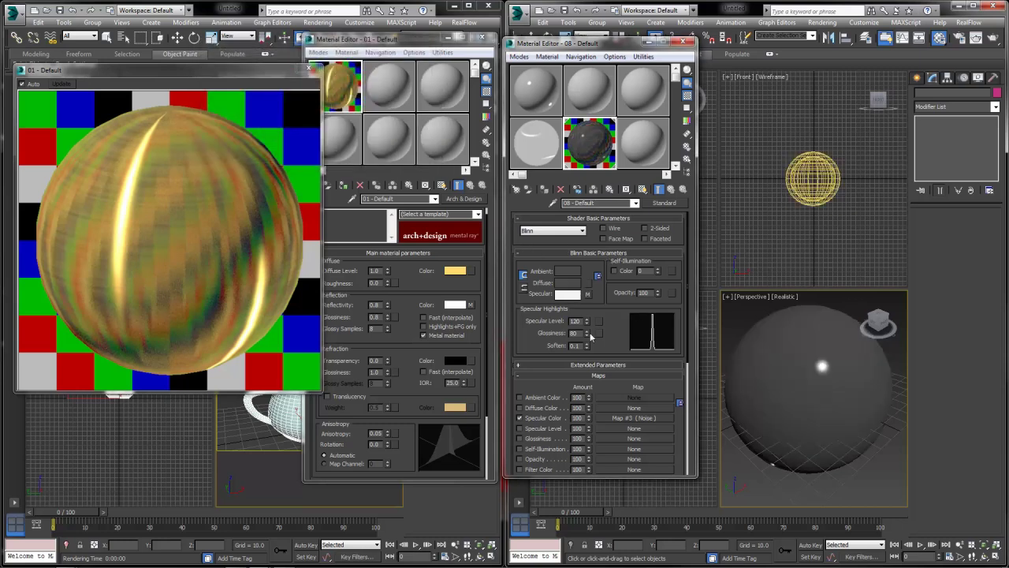
- Move the Standard material's Noise map from Specular Color to the Bump slot
right_click(591, 302)
left_click(618, 307)
right_click(587, 296)
left_click(611, 319)
right_click(472, 305)
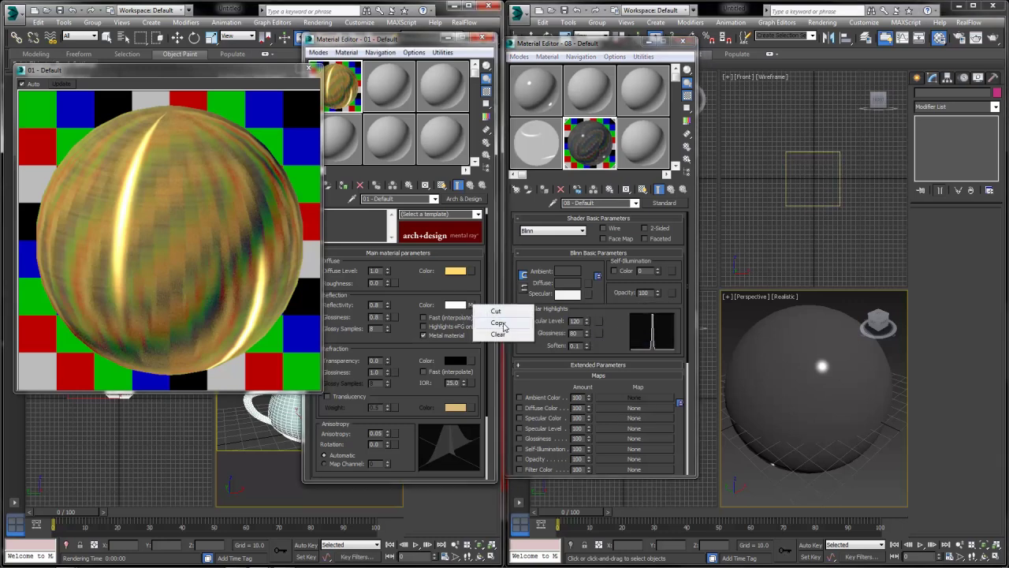
left_click(504, 323)
scroll(552, 370, "down", 3)
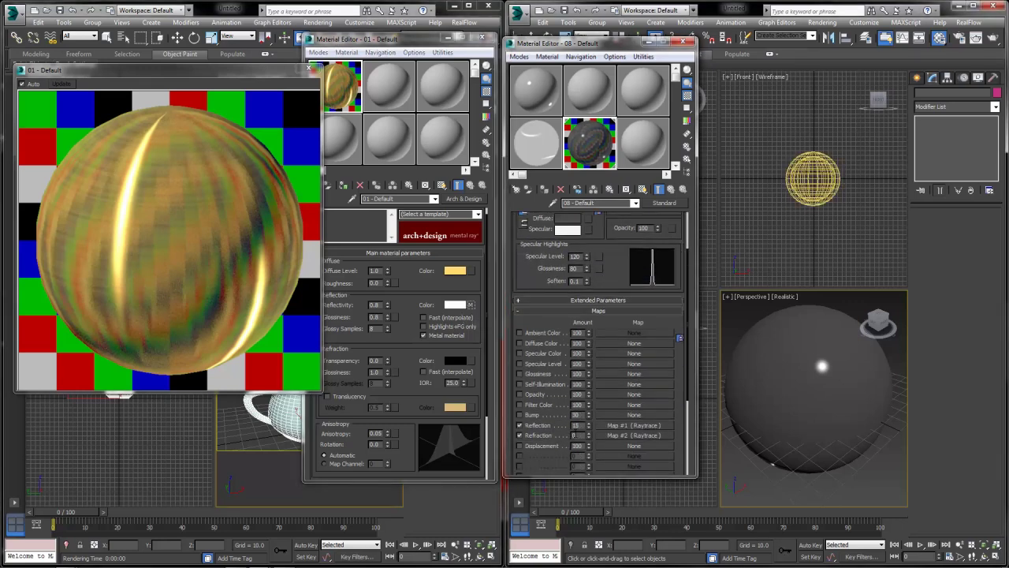
right_click(636, 420)
left_click(666, 418)
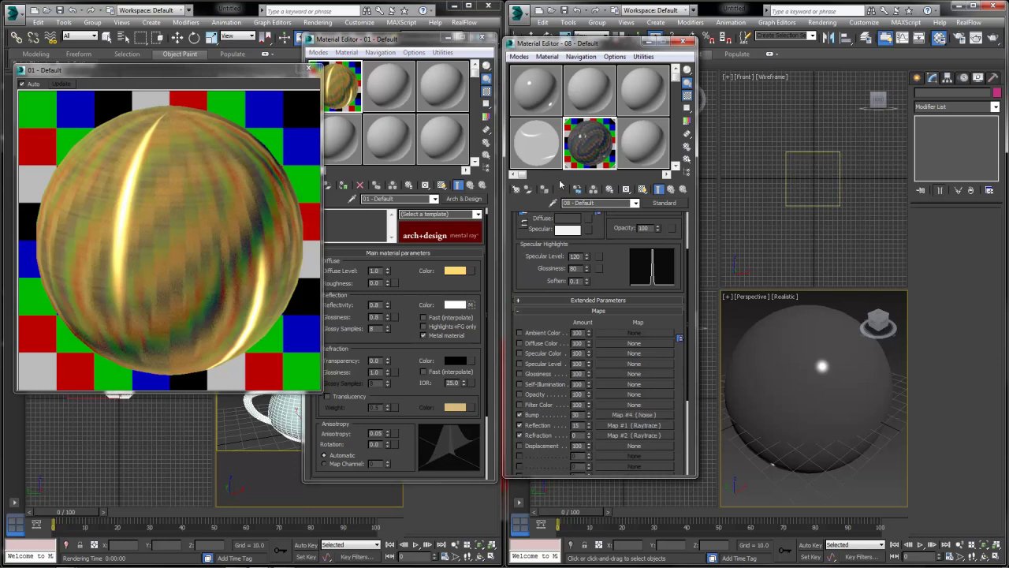
- Set the bump Noise map's size to 0.1, check it in the magnified preview, and return to the Standard material
left_click(631, 414)
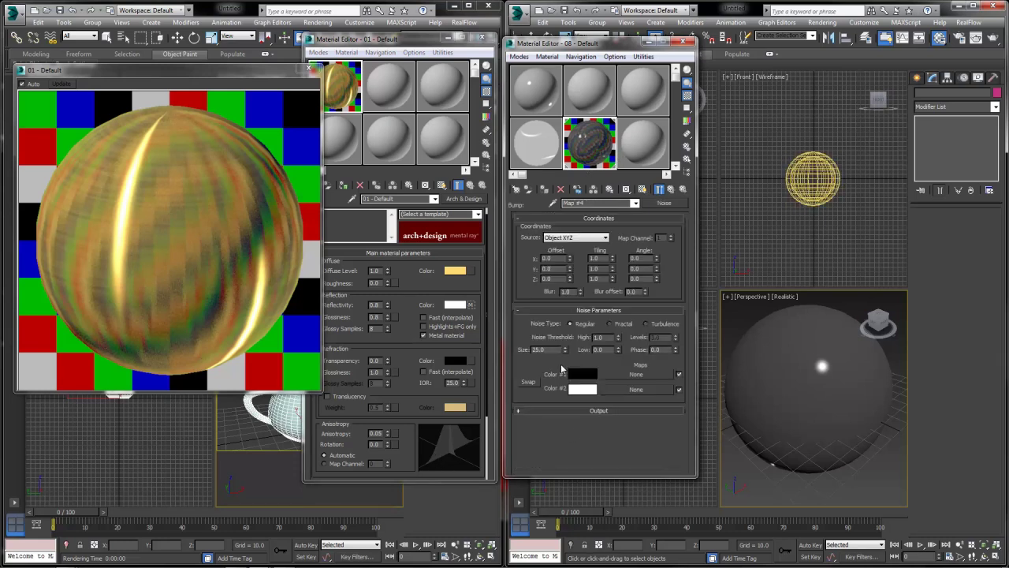
type("0.1")
key("Return")
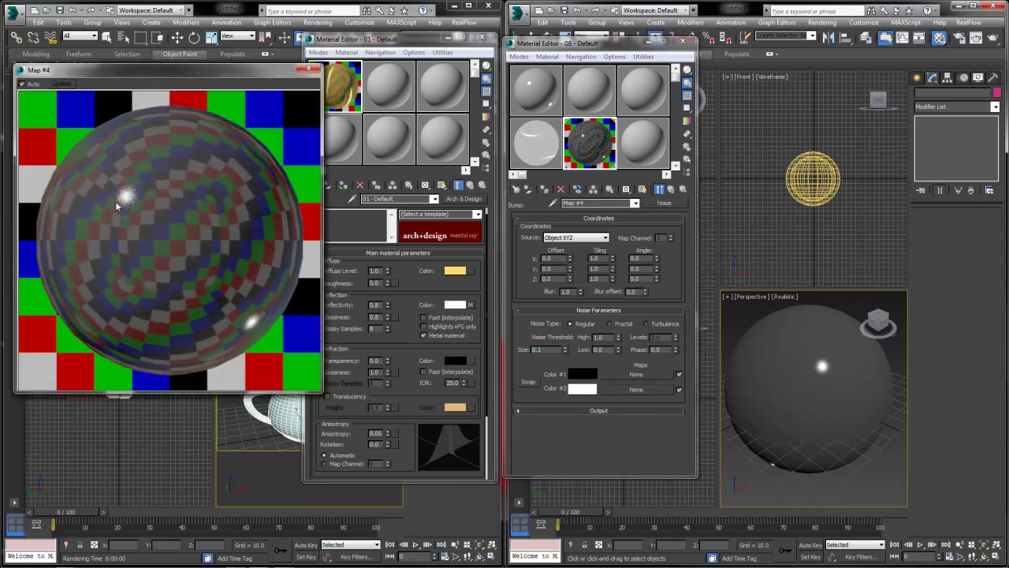
left_click_drag(157, 78, 809, 54)
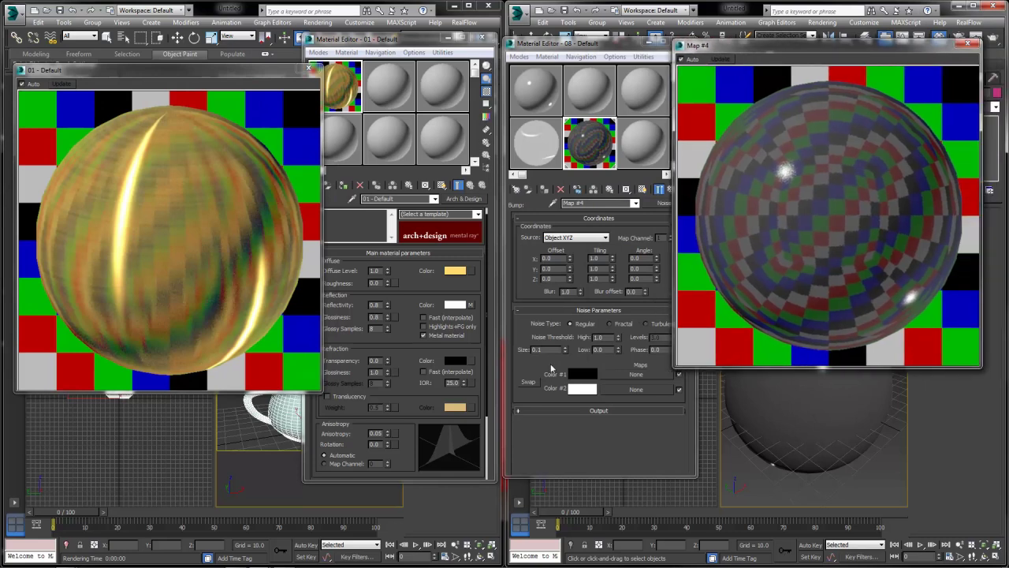
left_click(972, 43)
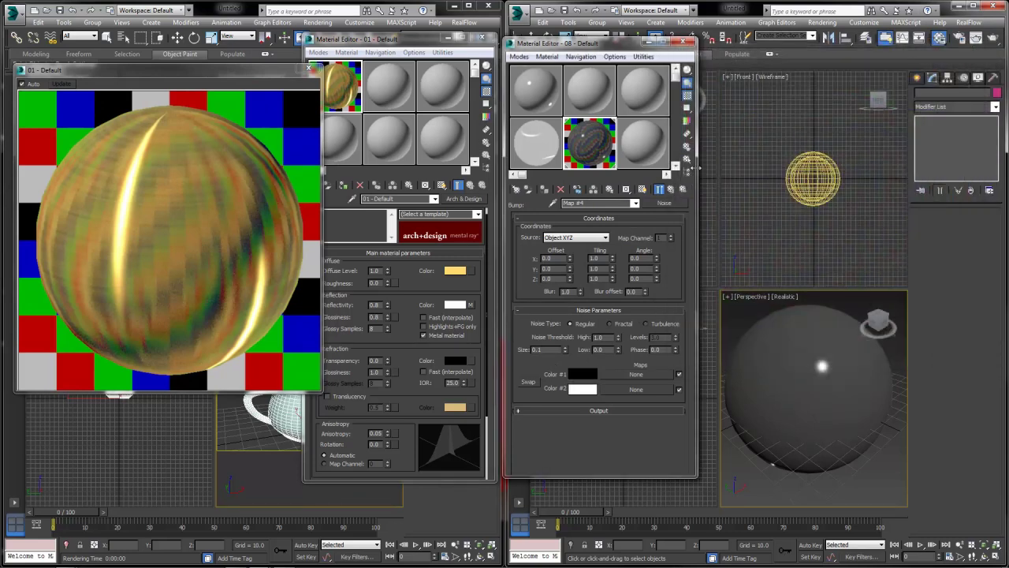
left_click(682, 190)
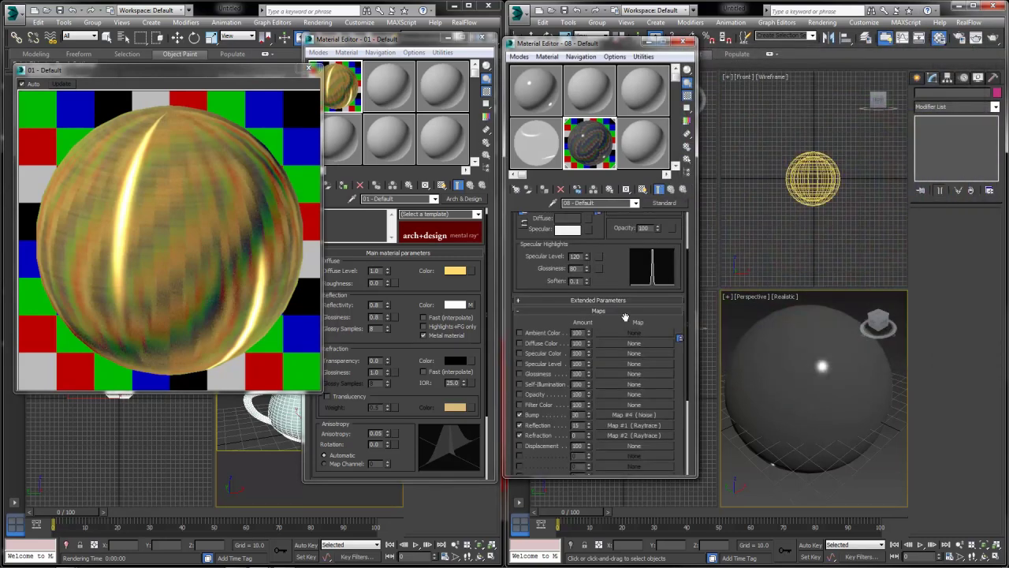